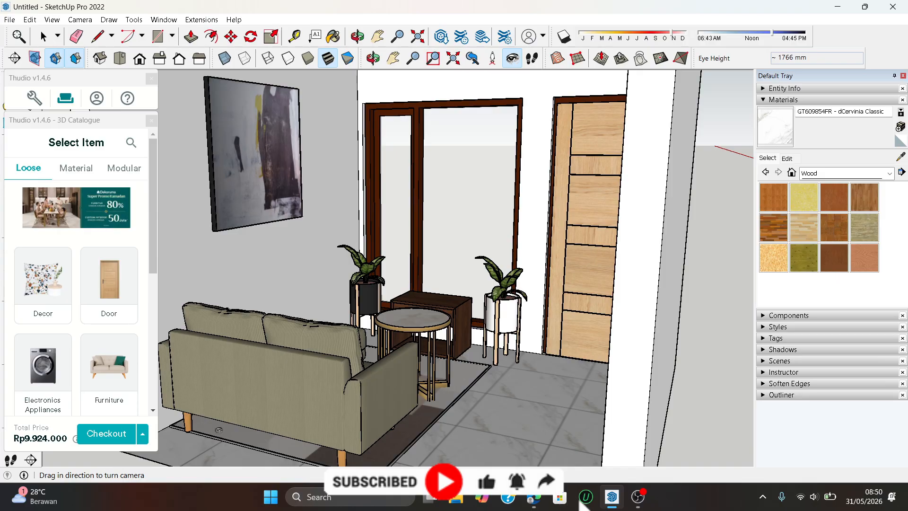
{"action": "left_click_drag", "start_coordinate": [228, 193], "coordinate": [333, 277]}
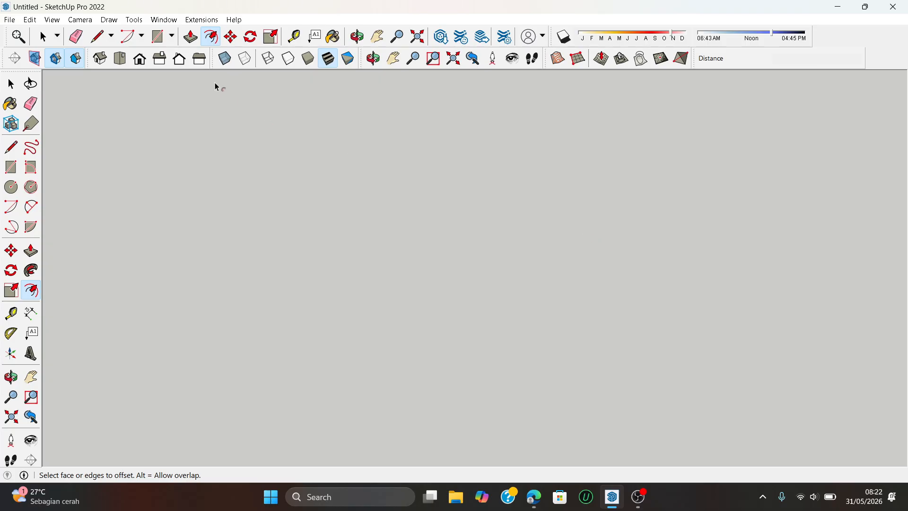
- Draw a 3000 by 3000 mm rectangle on the ground as the room's floor
{"action": "left_click", "coordinate": [158, 36]}
{"action": "left_click", "coordinate": [280, 353]}
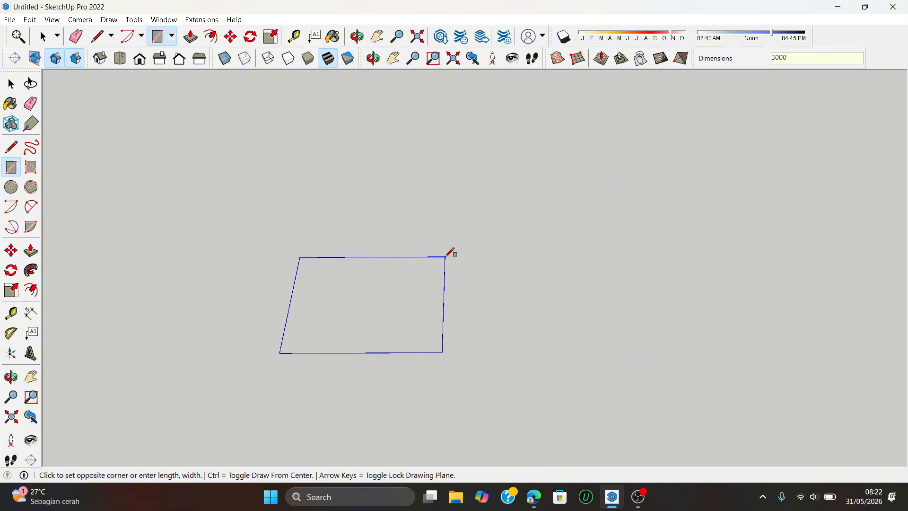
{"action": "type", "text": "3000;"}
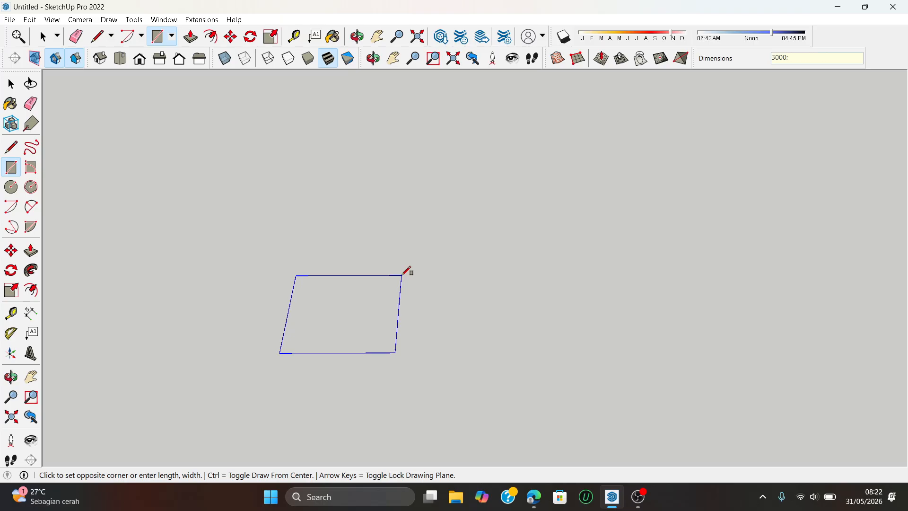
{"action": "type", "text": "3000;3000"}
{"action": "key", "text": "Return"}
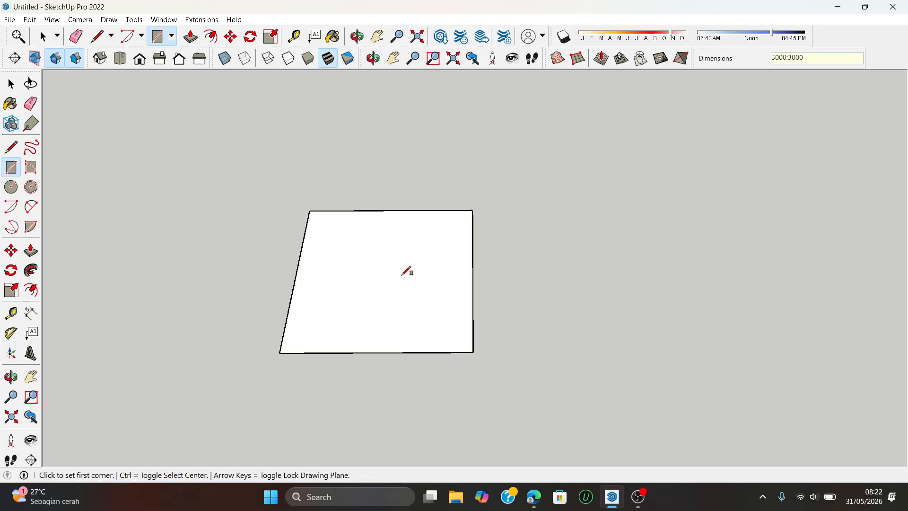
- Offset the floor rectangle's edges inward by 150 mm for the wall thickness
{"action": "left_click", "coordinate": [211, 36]}
{"action": "left_click_drag", "start_coordinate": [416, 211], "coordinate": [417, 218]}
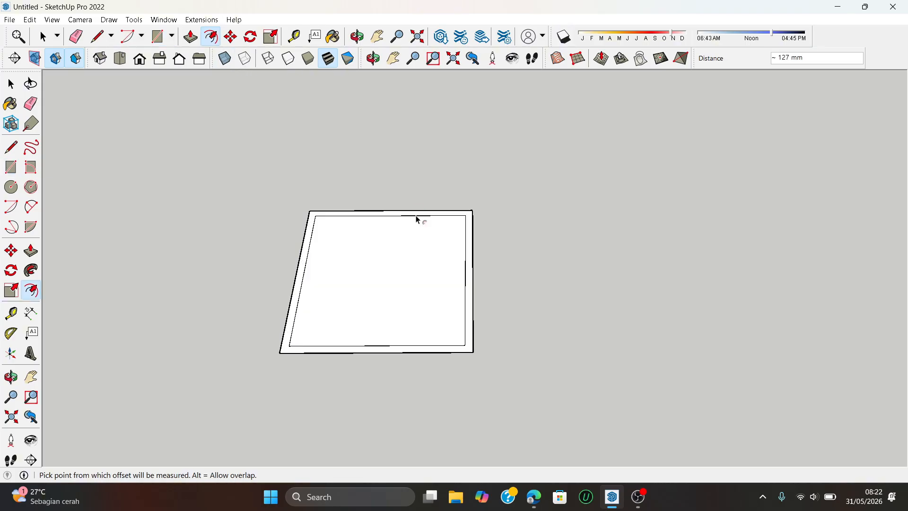
{"action": "key", "text": "Escape"}
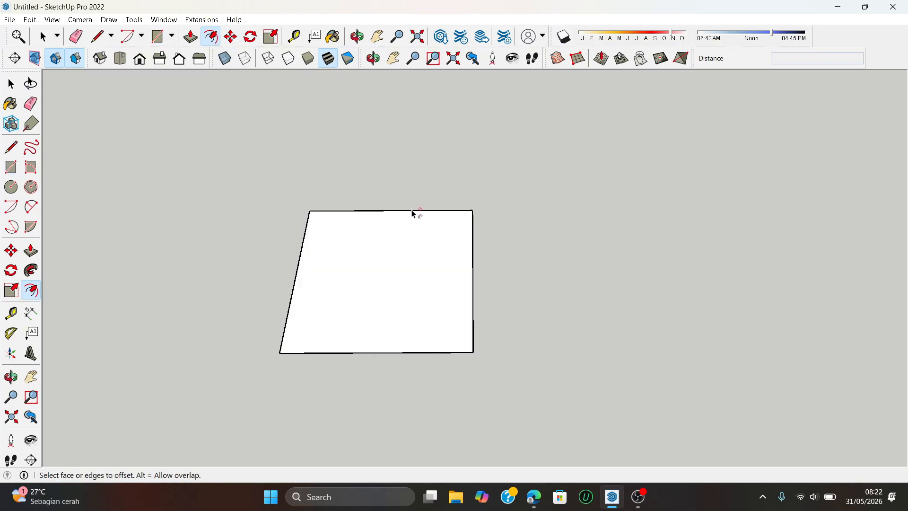
{"action": "left_click", "coordinate": [414, 218]}
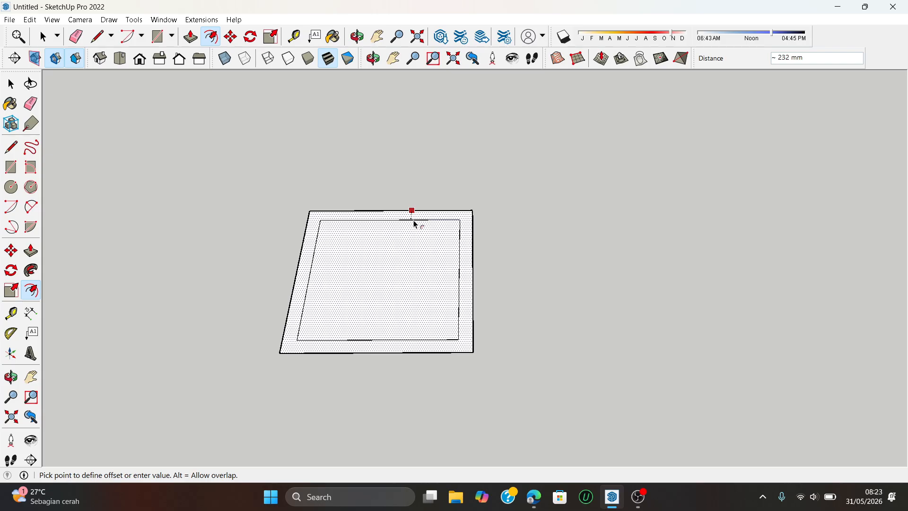
{"action": "key", "text": "Return"}
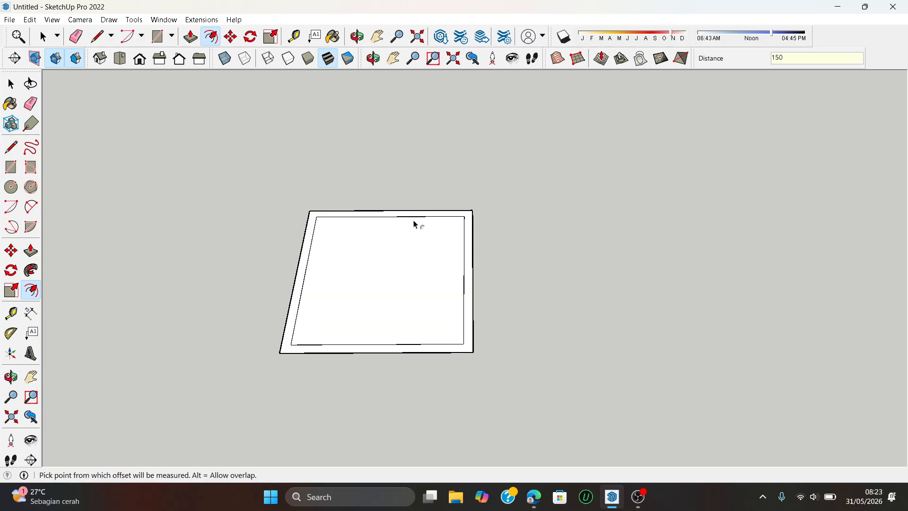
- Draw short lines from two diagonally opposite inner corners to the outer edges to divide the wall border
{"action": "scroll", "coordinate": [300, 345], "scroll_direction": "up", "scroll_amount": 3}
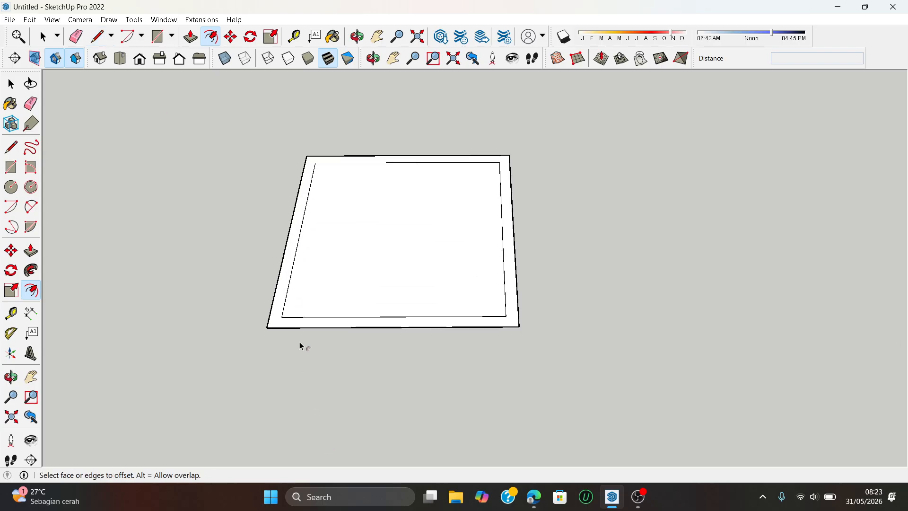
{"action": "left_click", "coordinate": [98, 36]}
{"action": "scroll", "coordinate": [294, 308], "scroll_direction": "up", "scroll_amount": 1}
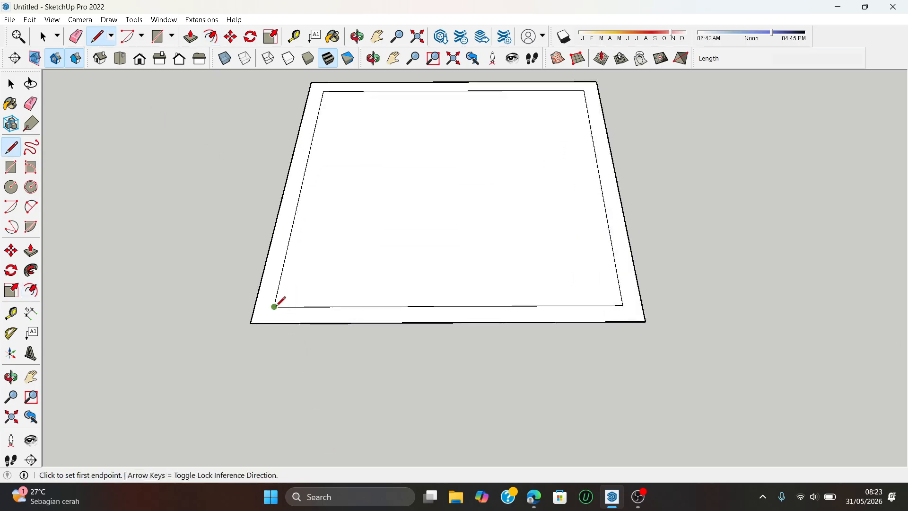
{"action": "left_click", "coordinate": [276, 305]}
{"action": "key", "text": "Escape"}
{"action": "scroll", "coordinate": [298, 267], "scroll_direction": "down", "scroll_amount": 2}
{"action": "scroll", "coordinate": [426, 142], "scroll_direction": "up", "scroll_amount": 1}
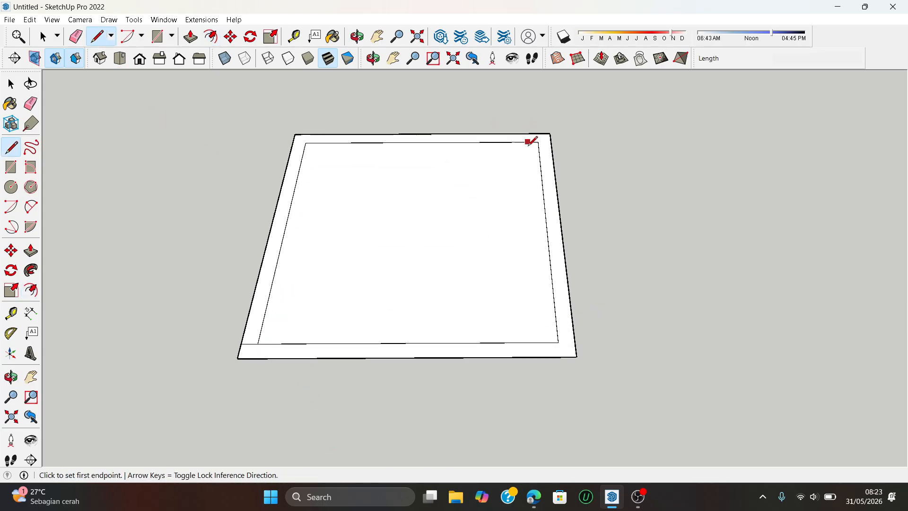
{"action": "left_click", "coordinate": [539, 142]}
{"action": "key", "text": "Escape"}
{"action": "scroll", "coordinate": [455, 219], "scroll_direction": "down", "scroll_amount": 1}
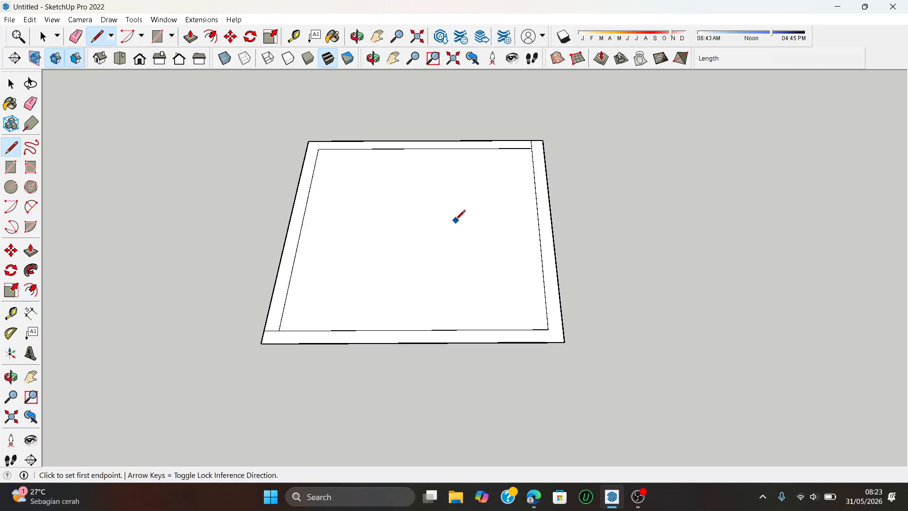
- Erase the inner edges along two adjoining sides to leave an L-shaped wall strip
{"action": "key", "text": "e"}
{"action": "left_click_drag", "start_coordinate": [418, 154], "coordinate": [404, 143]}
{"action": "left_click_drag", "start_coordinate": [320, 182], "coordinate": [304, 209]}
- Extrude the L-shaped wall strip upward to a height of 2700 mm
{"action": "mouse_move", "coordinate": [379, 265]}
{"action": "middle_mouse_down"}
{"action": "mouse_move", "coordinate": [524, 386]}
{"action": "mouse_move", "coordinate": [550, 320]}
{"action": "middle_mouse_up"}
{"action": "key", "text": "p"}
{"action": "scroll", "coordinate": [612, 330], "scroll_direction": "up", "scroll_amount": 1}
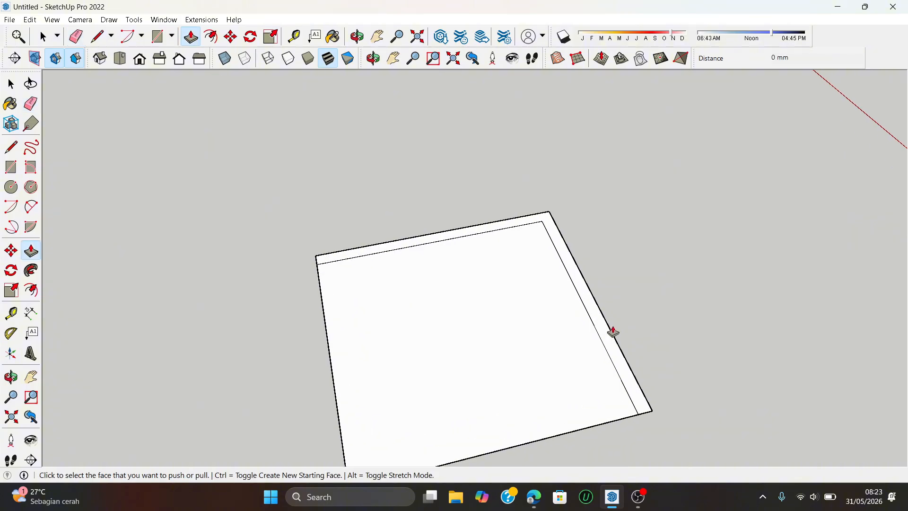
{"action": "left_click", "coordinate": [609, 339]}
{"action": "scroll", "coordinate": [599, 272], "scroll_direction": "down", "scroll_amount": 1}
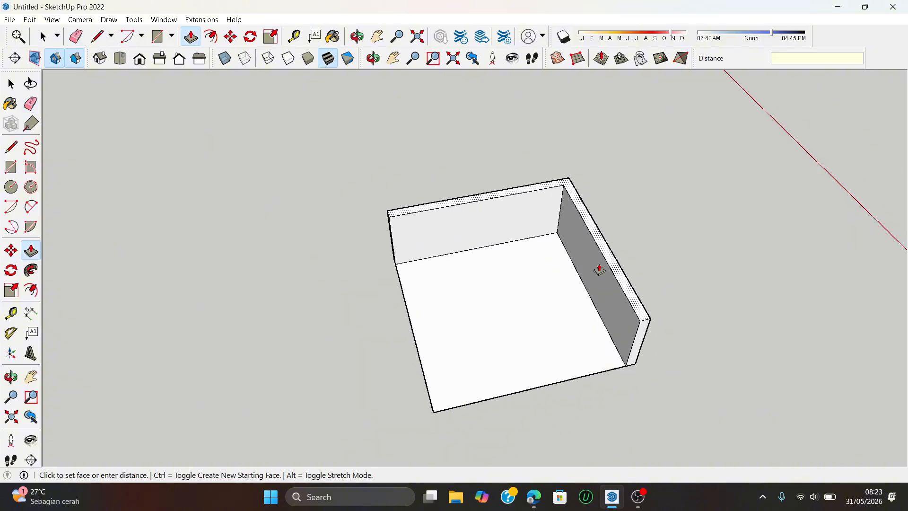
{"action": "key", "text": "Return"}
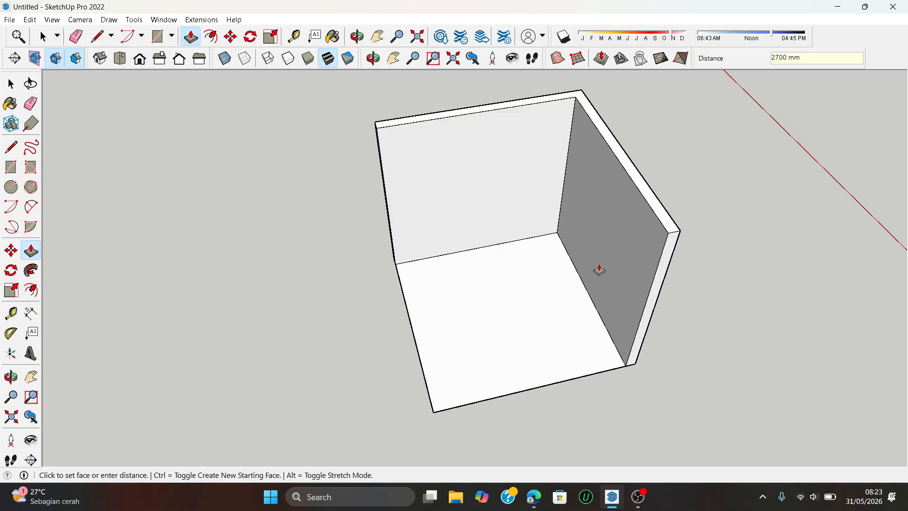
{"action": "middle_click_drag", "start_coordinate": [533, 352], "coordinate": [331, 215]}
{"action": "left_click", "coordinate": [43, 36]}
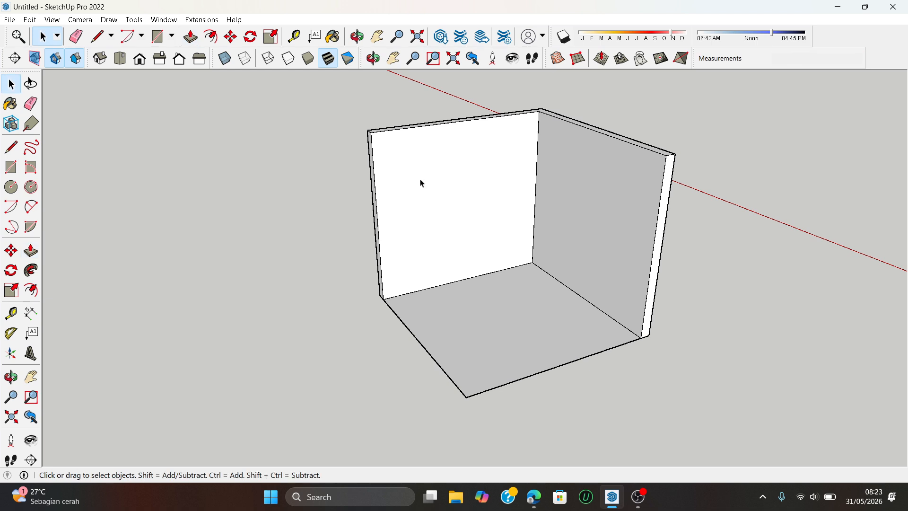
{"action": "middle_click_drag", "start_coordinate": [419, 183], "coordinate": [424, 272]}
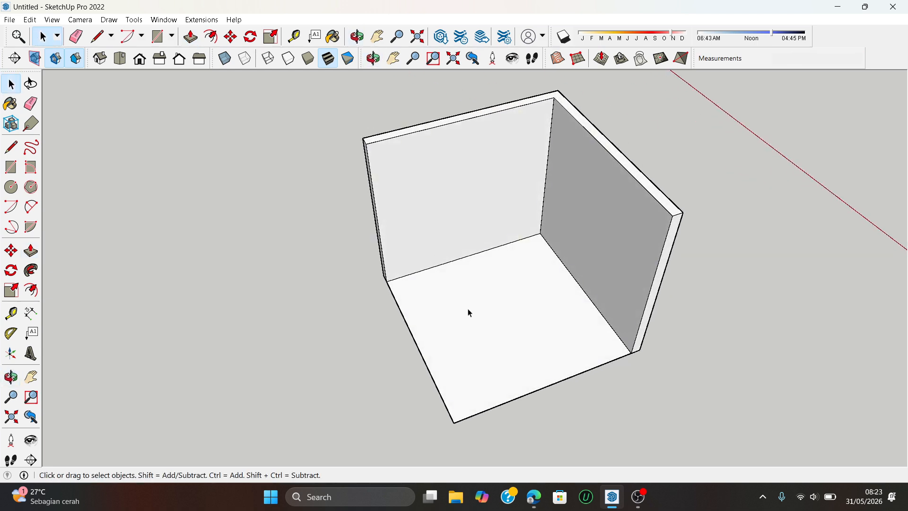
{"action": "scroll", "coordinate": [365, 348], "scroll_direction": "down", "scroll_amount": 2}
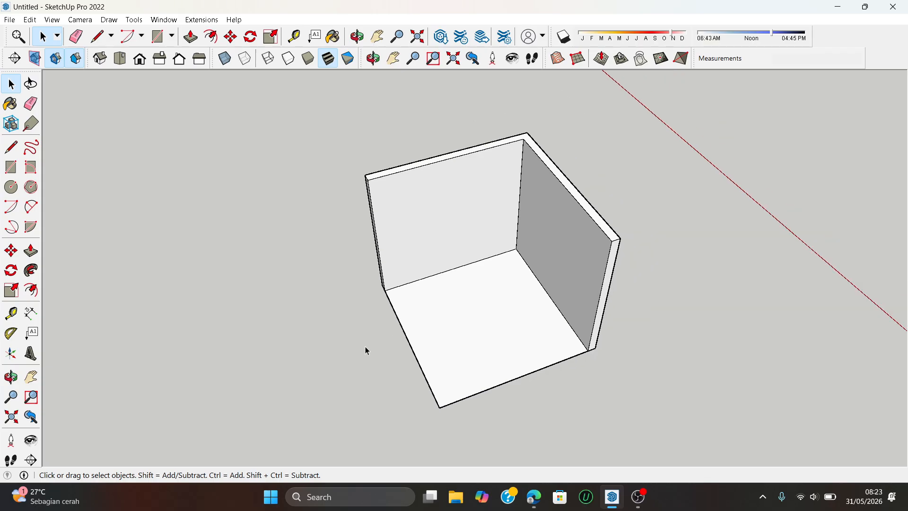
{"action": "scroll", "coordinate": [490, 246], "scroll_direction": "up", "scroll_amount": 3}
{"action": "scroll", "coordinate": [491, 246], "scroll_direction": "down", "scroll_amount": 3}
{"action": "middle_click_drag", "start_coordinate": [406, 280], "coordinate": [500, 381]}
{"action": "scroll", "coordinate": [474, 357], "scroll_direction": "down", "scroll_amount": 5}
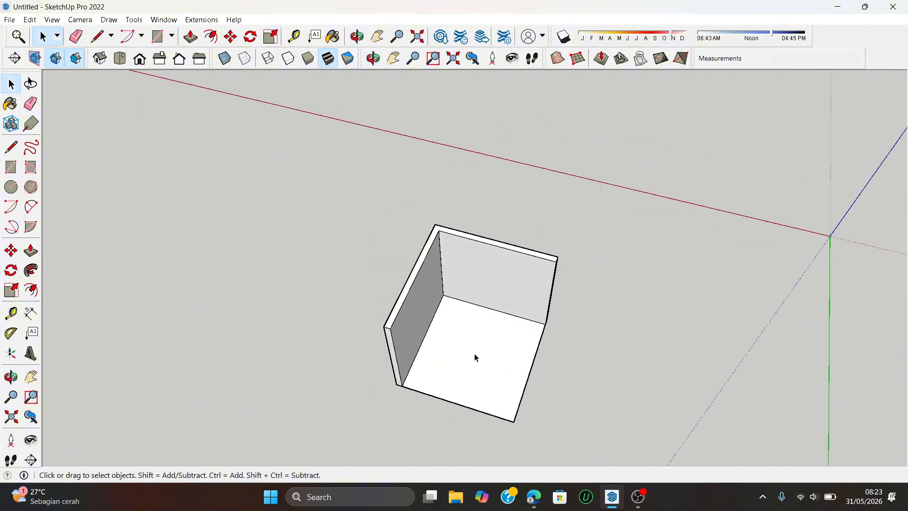
{"action": "right_click", "coordinate": [470, 357]}
{"action": "left_click", "coordinate": [465, 357]}
{"action": "key", "text": "Escape"}
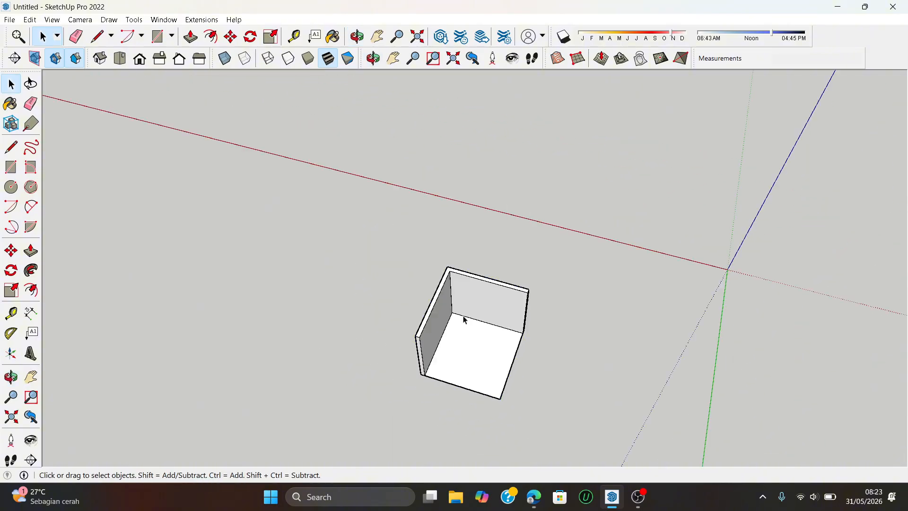
{"action": "scroll", "coordinate": [472, 295], "scroll_direction": "up", "scroll_amount": 2}
{"action": "key", "text": "r"}
{"action": "left_click", "coordinate": [545, 276]}
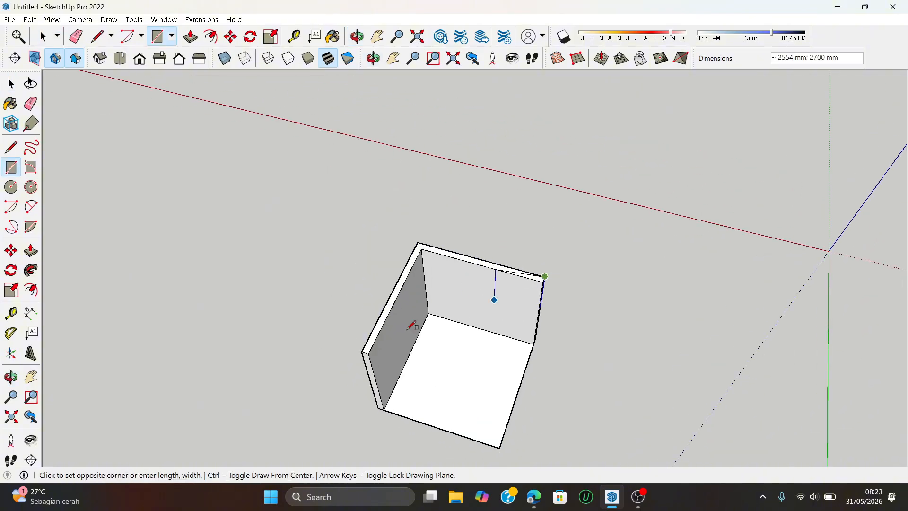
{"action": "key", "text": "Escape"}
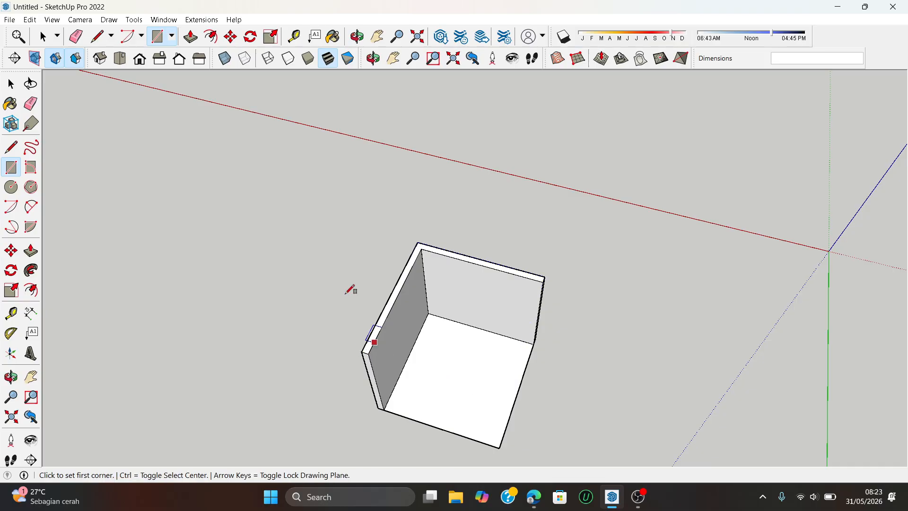
- Select all of the connected floor and wall geometry and make it a group
{"action": "left_click", "coordinate": [43, 37]}
{"action": "left_click", "coordinate": [414, 376]}
{"action": "triple_click", "coordinate": [414, 376]}
{"action": "right_click", "coordinate": [413, 377]}
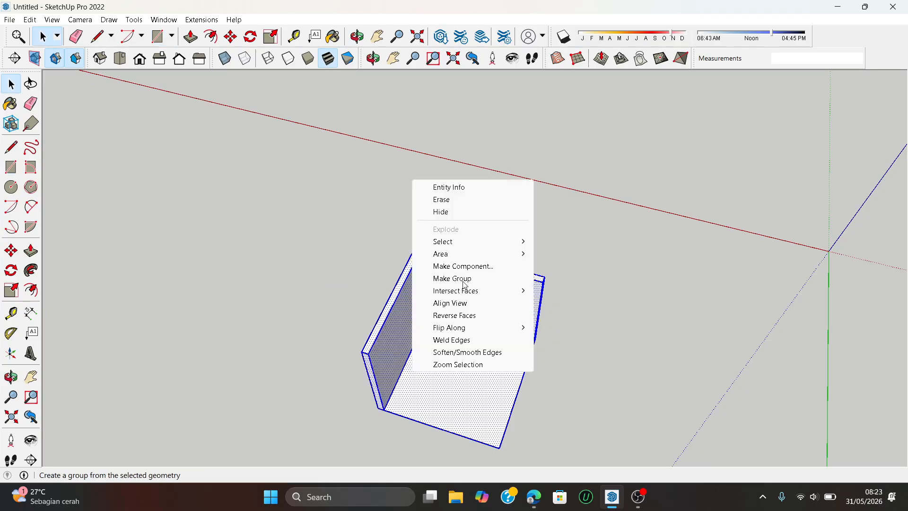
{"action": "left_click", "coordinate": [477, 284]}
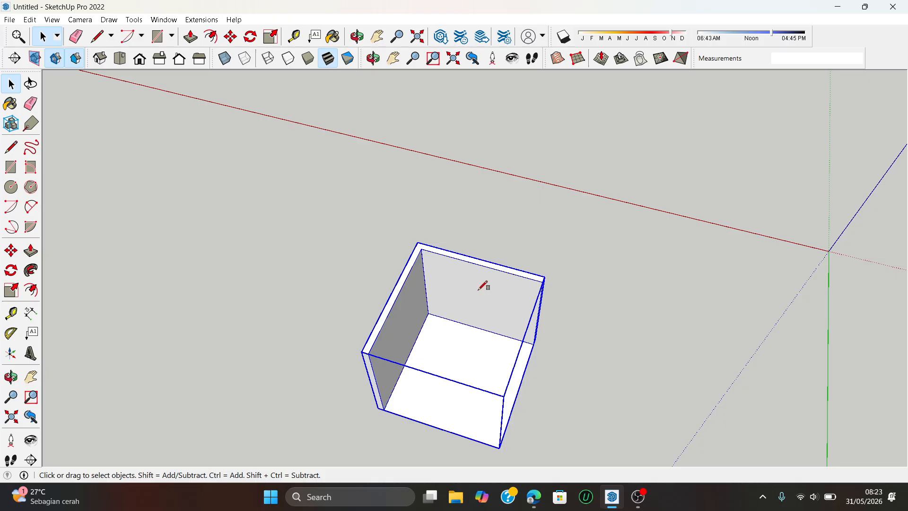
- Draw a rectangle between opposite top corners of the walls to cover the whole room as a ceiling
{"action": "key", "text": "r"}
{"action": "left_click", "coordinate": [545, 279]}
{"action": "left_click", "coordinate": [551, 278]}
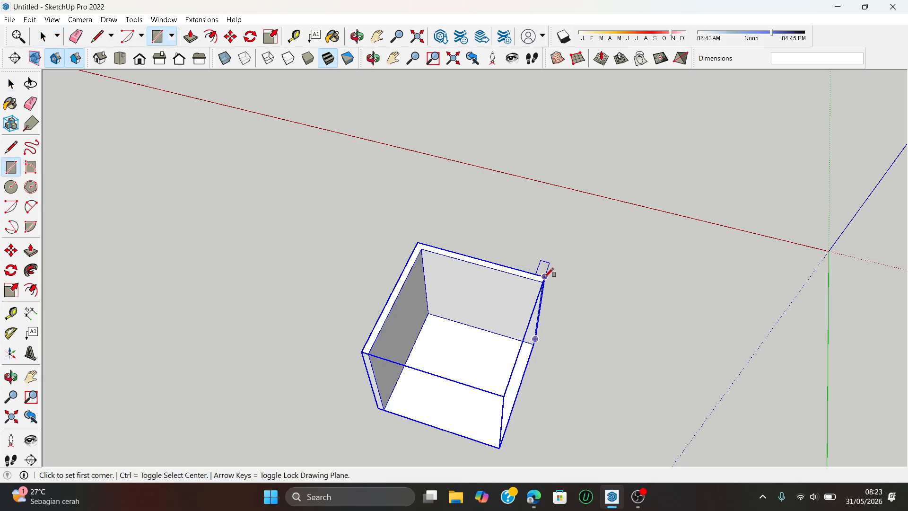
{"action": "left_click", "coordinate": [545, 276]}
{"action": "left_click", "coordinate": [364, 348]}
{"action": "middle_click_drag", "start_coordinate": [365, 349], "coordinate": [252, 171]}
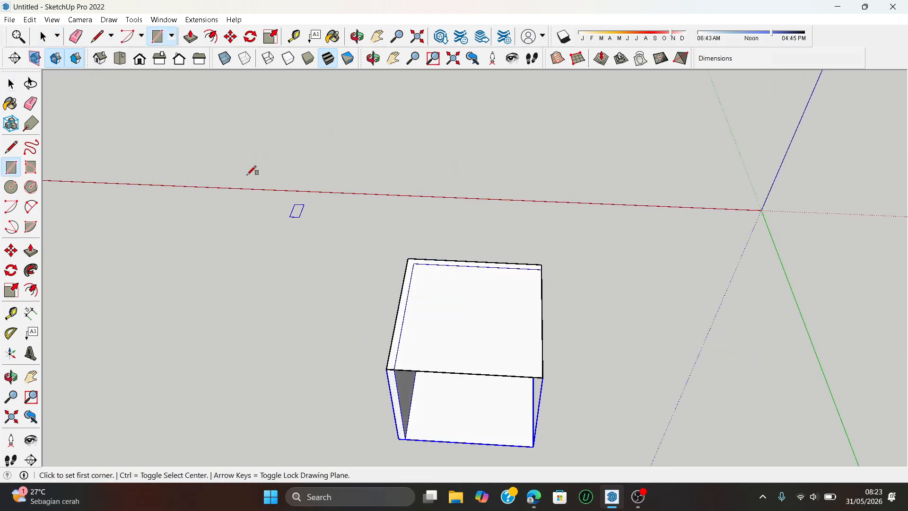
- Extrude the ceiling rectangle upward about 92 mm
{"action": "left_click", "coordinate": [191, 37]}
{"action": "scroll", "coordinate": [513, 395], "scroll_direction": "up", "scroll_amount": 3}
{"action": "left_click", "coordinate": [453, 353]}
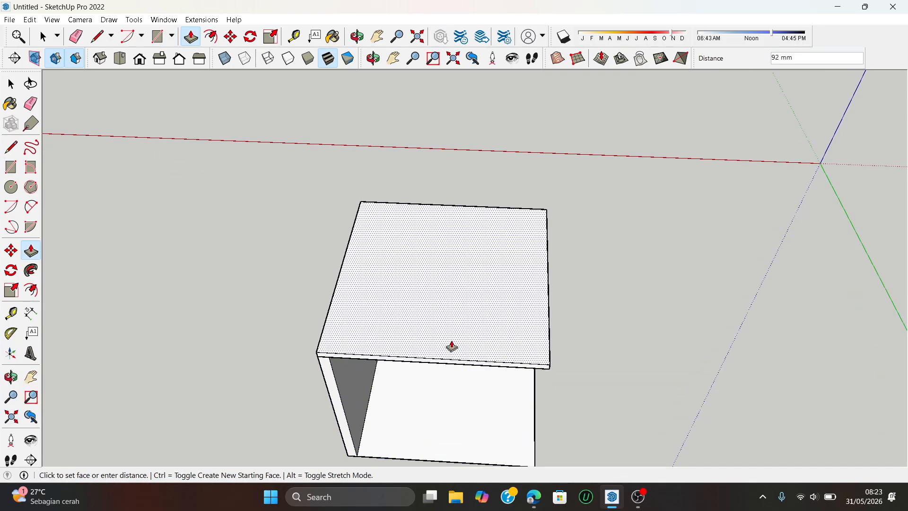
{"action": "left_click", "coordinate": [452, 347]}
{"action": "scroll", "coordinate": [447, 364], "scroll_direction": "up", "scroll_amount": 3}
- Offset the ceiling's underside edges inward by 500 mm
{"action": "middle_click_drag", "start_coordinate": [444, 362], "coordinate": [360, 219]}
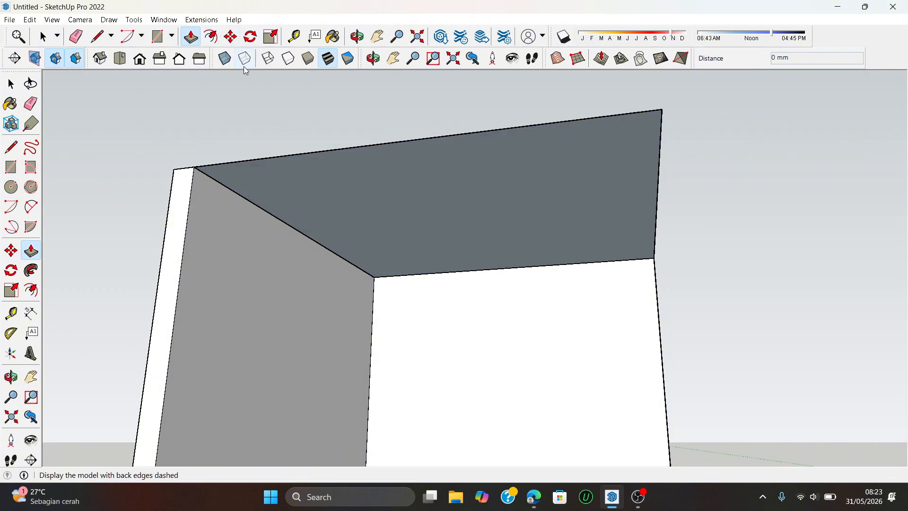
{"action": "left_click", "coordinate": [212, 36]}
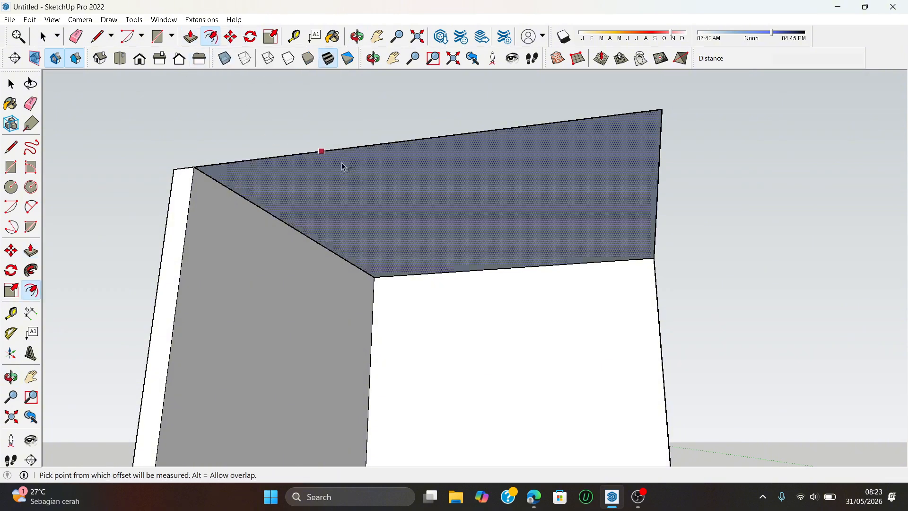
{"action": "left_click", "coordinate": [340, 163]}
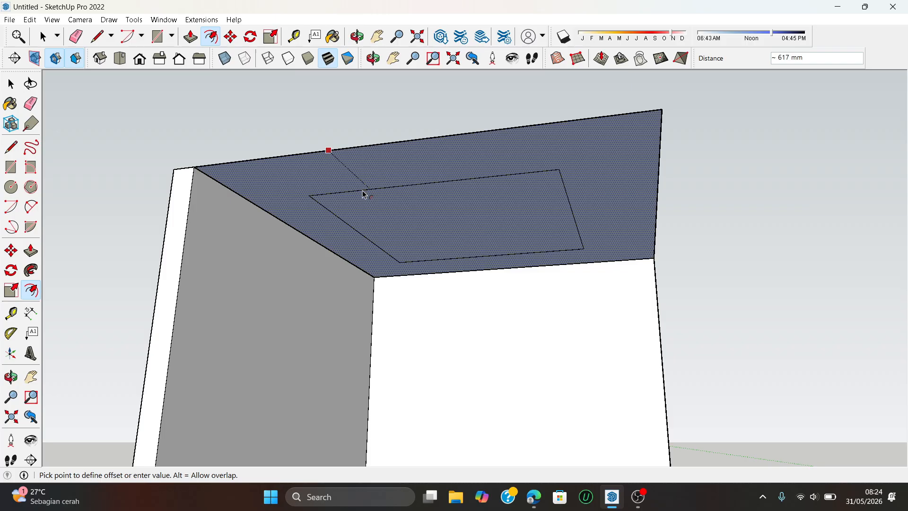
{"action": "key", "text": "Return"}
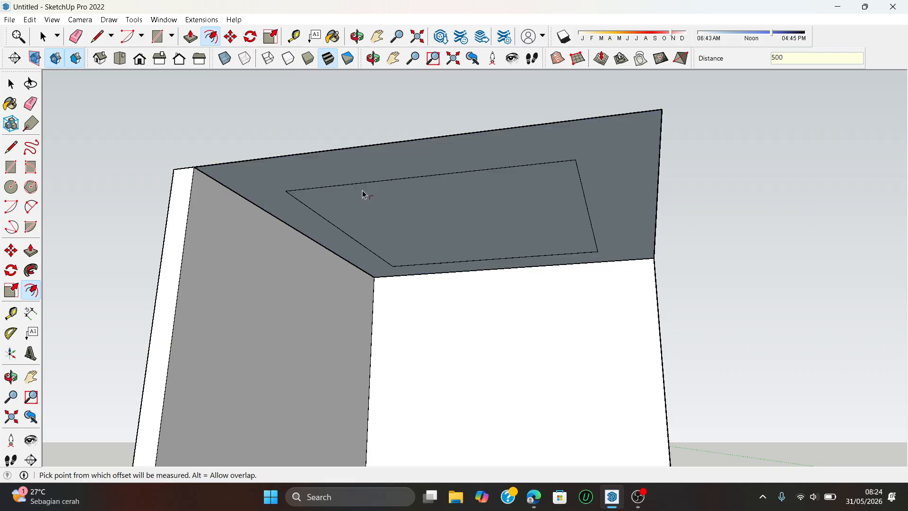
- Push the inner ceiling face upward 50 mm to form a recess
{"action": "key", "text": "p"}
{"action": "left_click", "coordinate": [453, 237]}
{"action": "scroll", "coordinate": [452, 234], "scroll_direction": "up", "scroll_amount": 3}
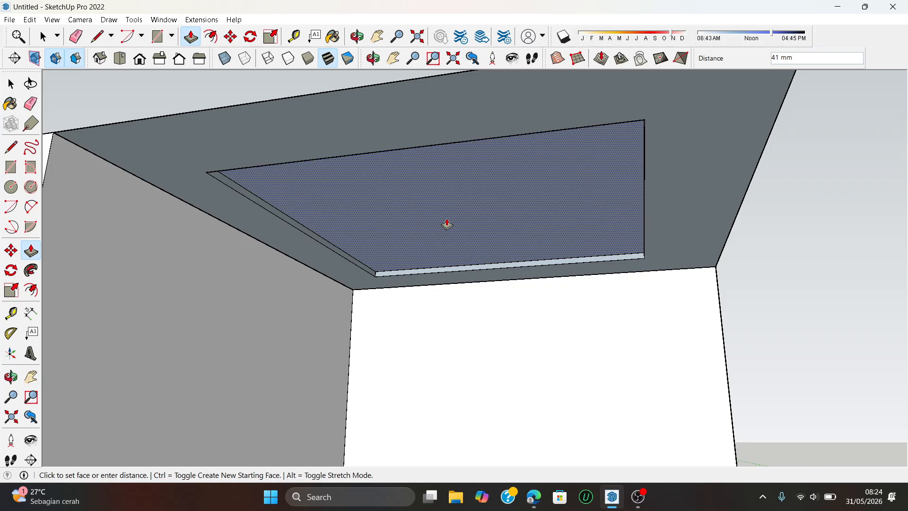
{"action": "key", "text": "Return"}
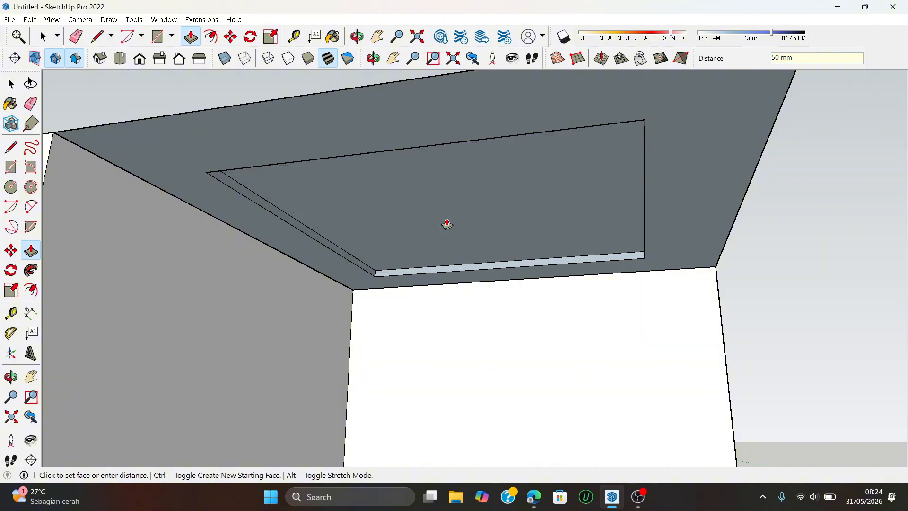
- Pull the underside of the ceiling border around the recess down 20 mm as a new face
{"action": "scroll", "coordinate": [447, 225], "scroll_direction": "up", "scroll_amount": 5}
{"action": "left_click", "coordinate": [332, 253]}
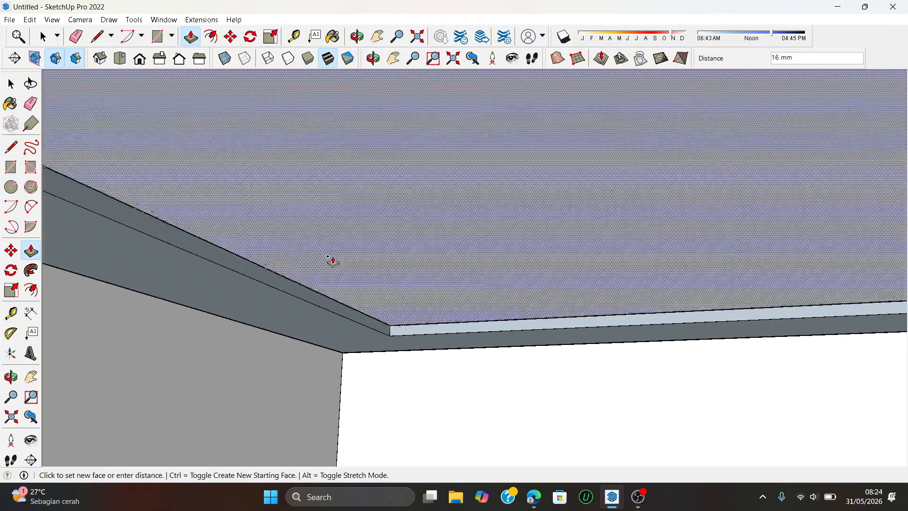
{"action": "left_click", "coordinate": [295, 308]}
{"action": "left_click", "coordinate": [294, 309]}
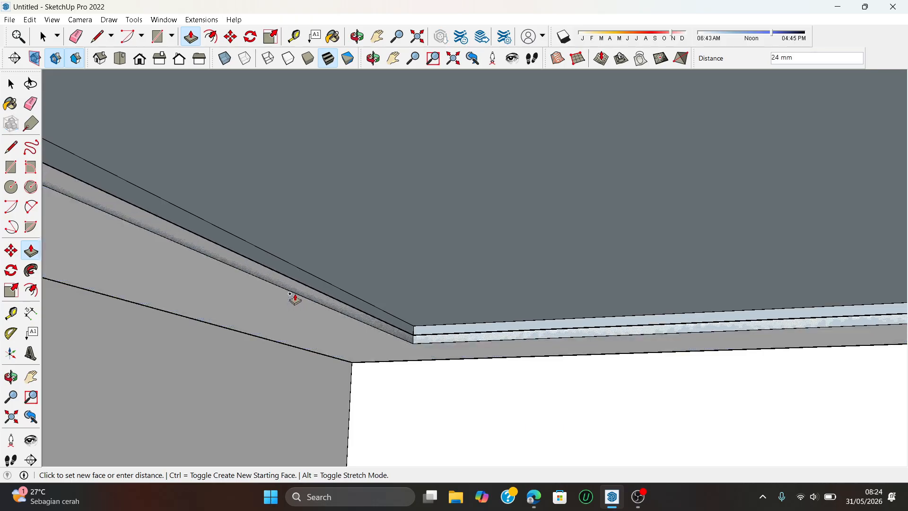
{"action": "type", "text": "20"}
{"action": "key", "text": "Return"}
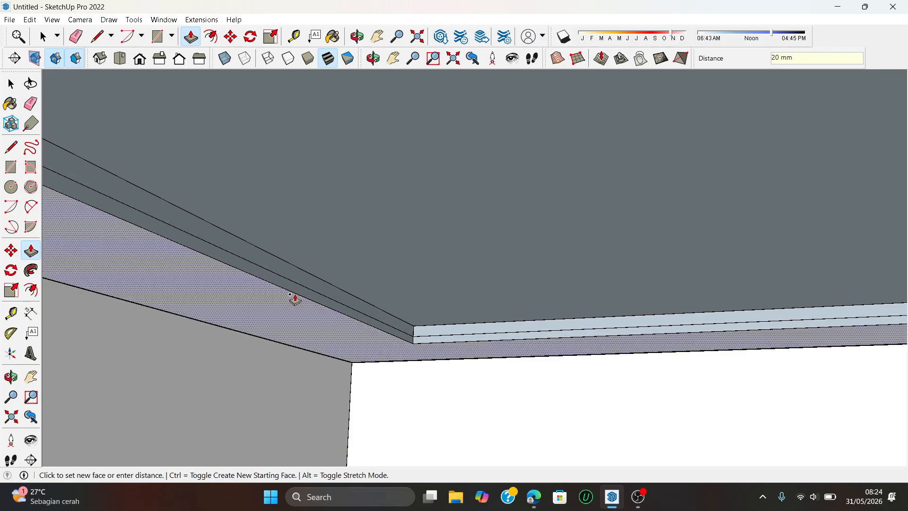
- Push the stepped ledge around the ceiling recess upward 30 mm to open a cove gap
{"action": "left_click", "coordinate": [293, 299]}
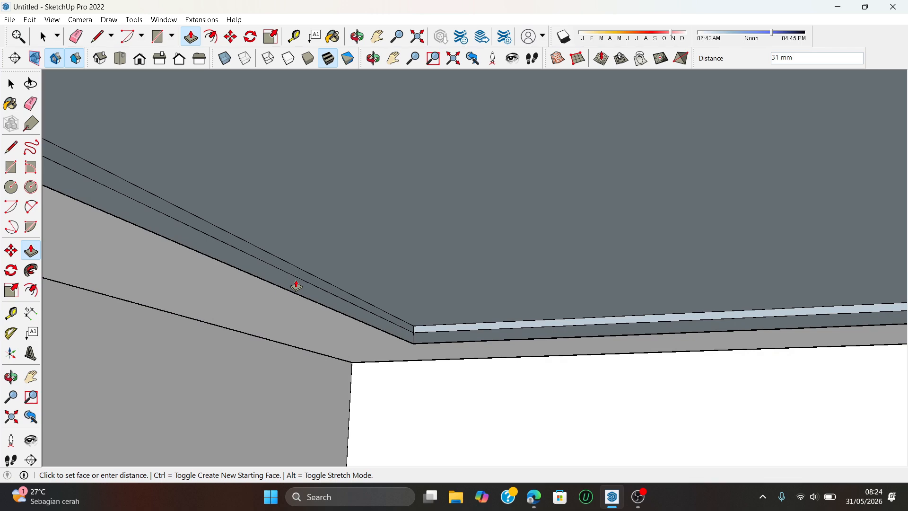
{"action": "type", "text": "30"}
{"action": "key", "text": "Return"}
{"action": "scroll", "coordinate": [297, 286], "scroll_direction": "up", "scroll_amount": 1}
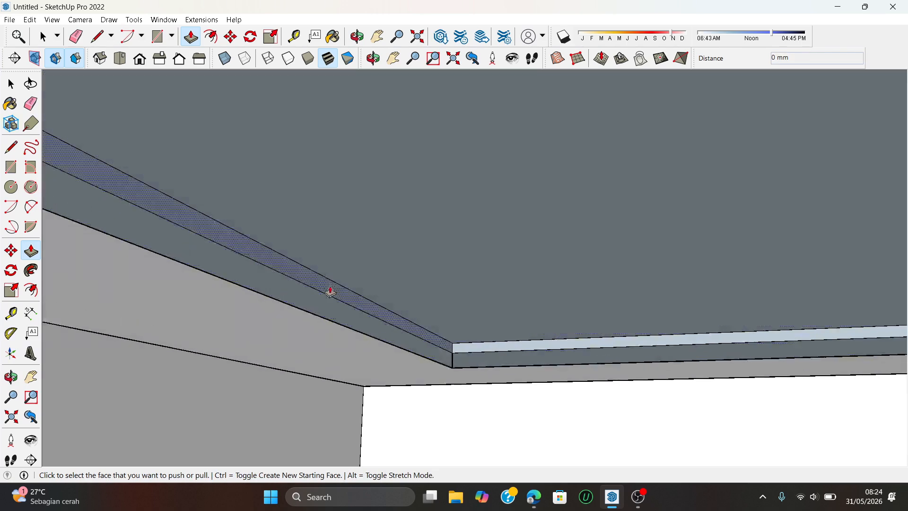
- Push one upper side face of the recess outward 10 mm and repeat the same offset on the adjacent side face
{"action": "left_click", "coordinate": [330, 290]}
{"action": "type", "text": "1"}
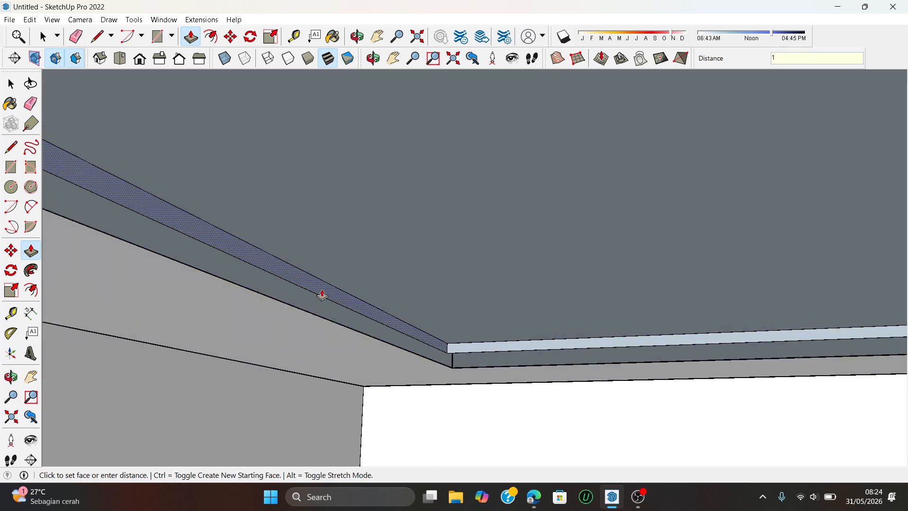
{"action": "type", "text": "0"}
{"action": "key", "text": "Return"}
{"action": "scroll", "coordinate": [481, 347], "scroll_direction": "up", "scroll_amount": 3}
{"action": "double_click", "coordinate": [485, 356]}
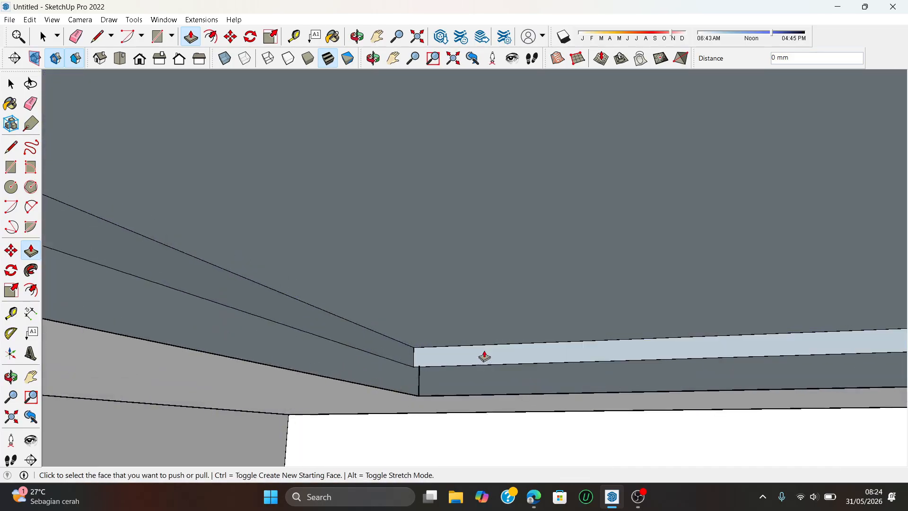
- Push an upper side face at another corner of the recess outward about 19 mm
{"action": "scroll", "coordinate": [336, 348], "scroll_direction": "down", "scroll_amount": 8}
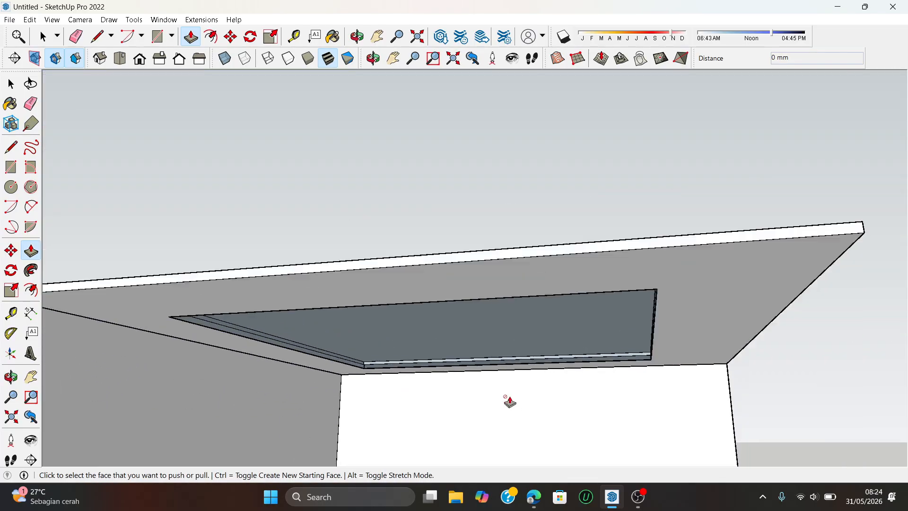
{"action": "middle_click_drag", "start_coordinate": [508, 399], "coordinate": [721, 343]}
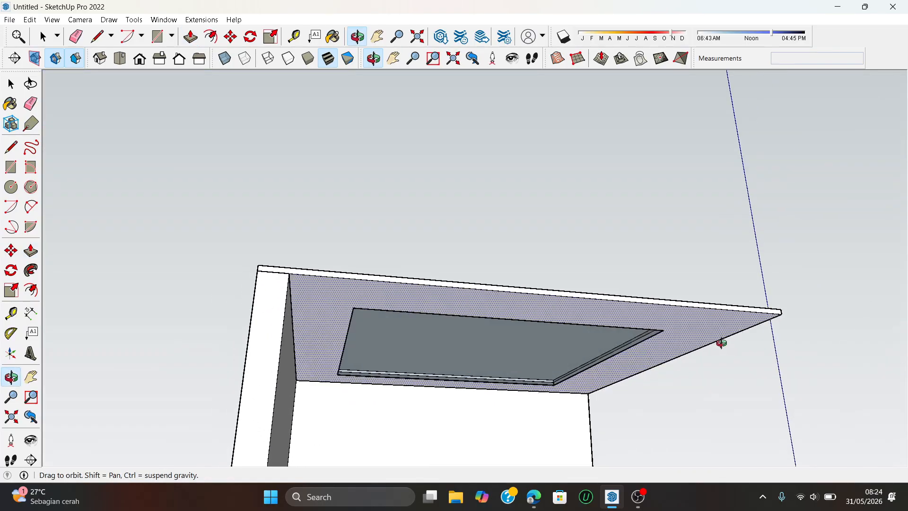
{"action": "scroll", "coordinate": [574, 371], "scroll_direction": "up", "scroll_amount": 8}
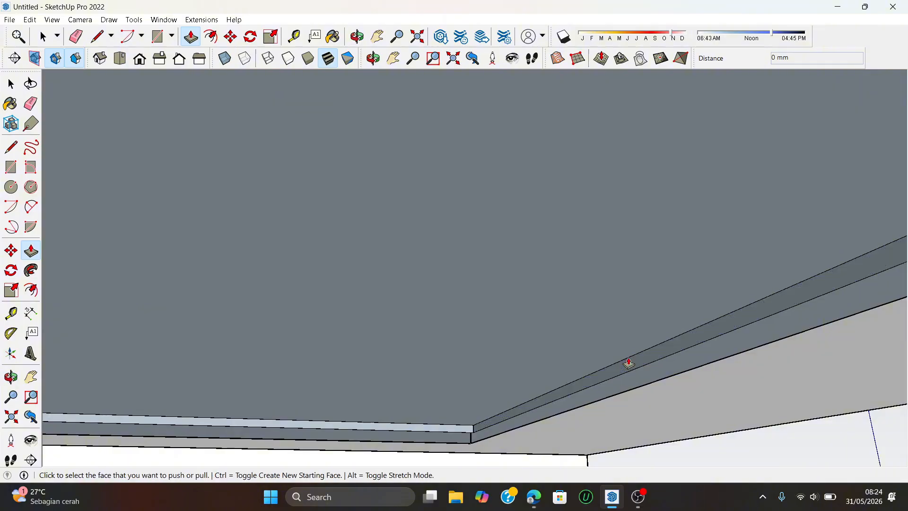
{"action": "left_click", "coordinate": [512, 58]}
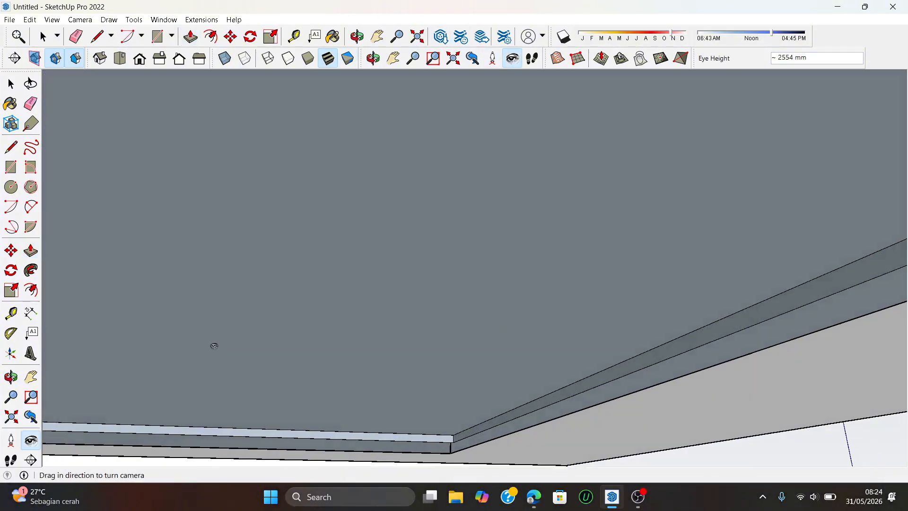
{"action": "left_click_drag", "start_coordinate": [214, 346], "coordinate": [718, 344]}
{"action": "left_click_drag", "start_coordinate": [449, 329], "coordinate": [861, 373]}
{"action": "middle_click_drag", "start_coordinate": [639, 278], "coordinate": [676, 270]}
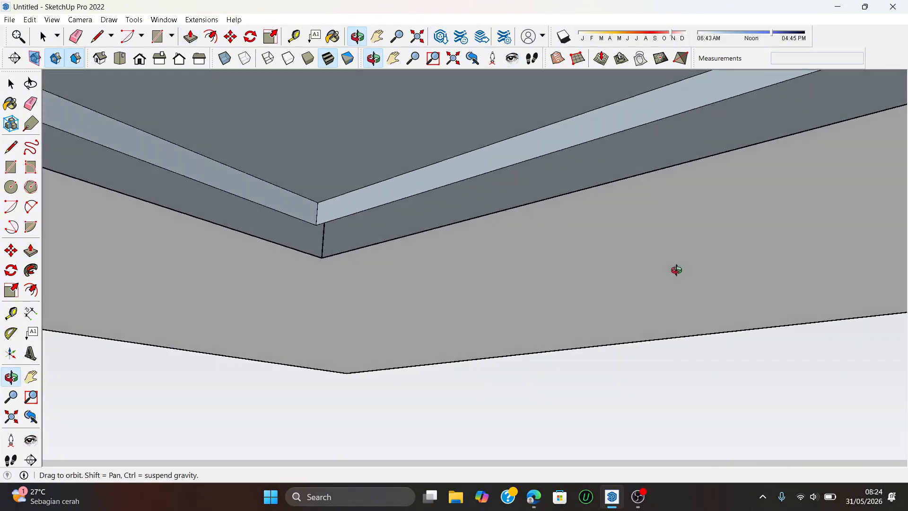
{"action": "left_click", "coordinate": [190, 37]}
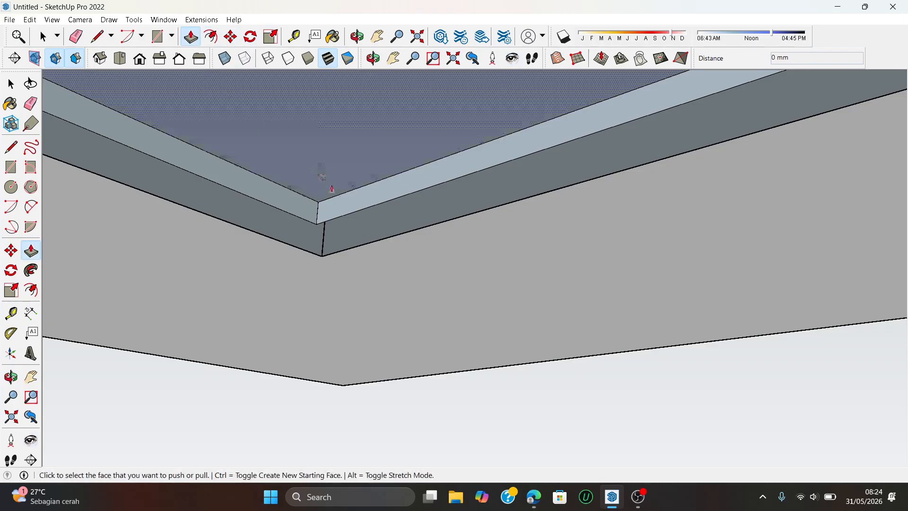
{"action": "left_click", "coordinate": [338, 201]}
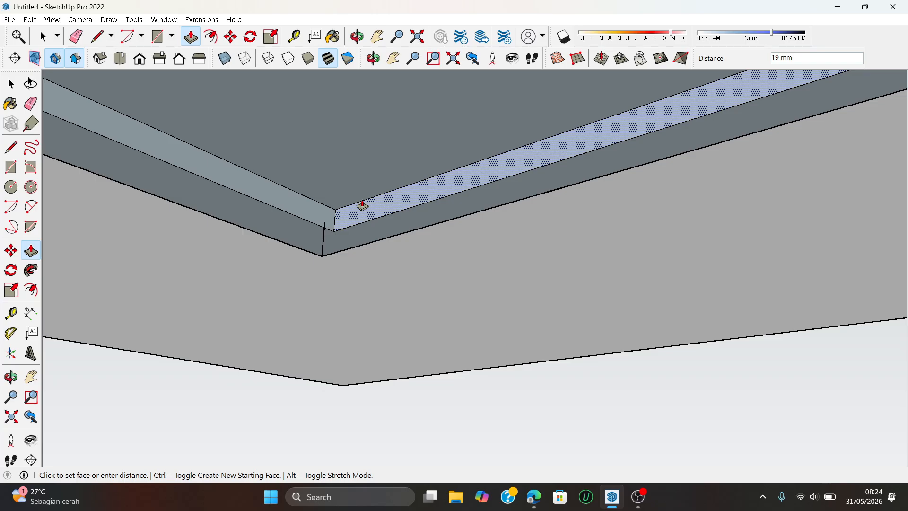
{"action": "key", "text": "Return"}
{"action": "key", "text": "r"}
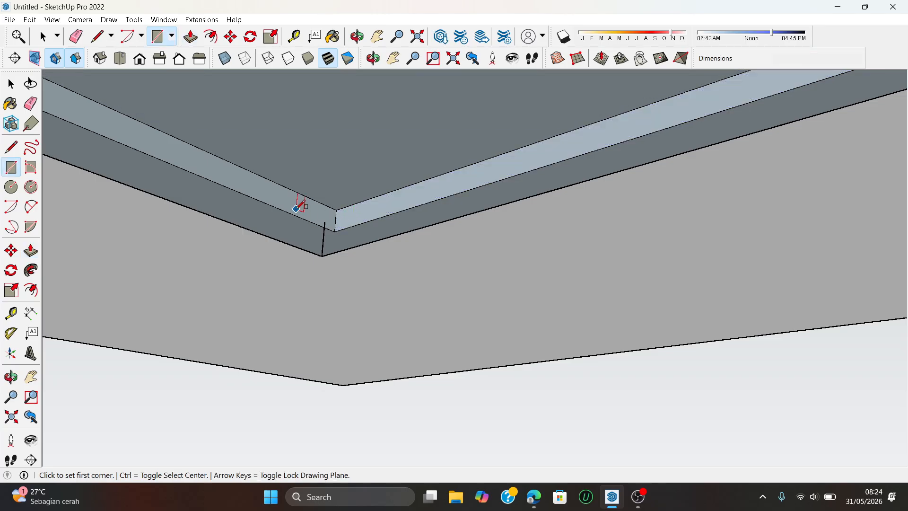
{"action": "left_click", "coordinate": [328, 219]}
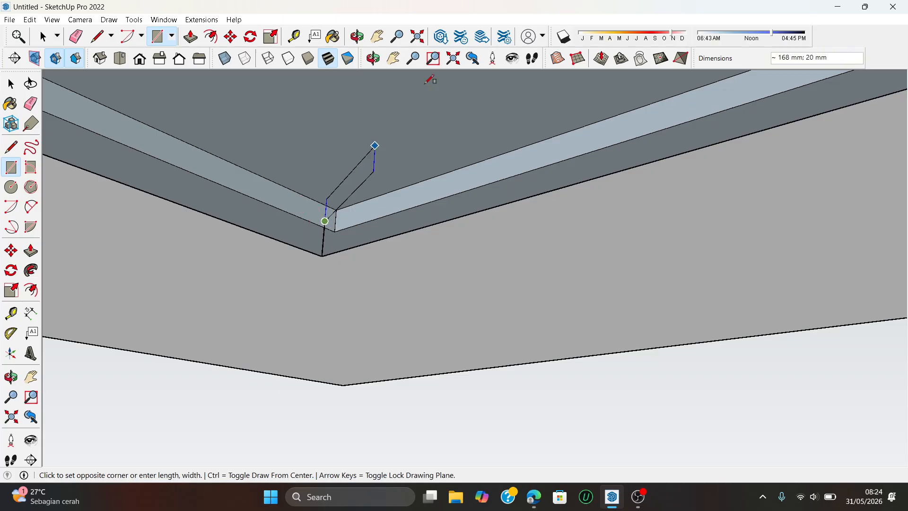
{"action": "left_click", "coordinate": [512, 58]}
{"action": "left_click_drag", "start_coordinate": [293, 244], "coordinate": [905, 174]}
{"action": "left_click_drag", "start_coordinate": [686, 293], "coordinate": [739, 338]}
{"action": "middle_click_drag", "start_coordinate": [738, 338], "coordinate": [661, 306]}
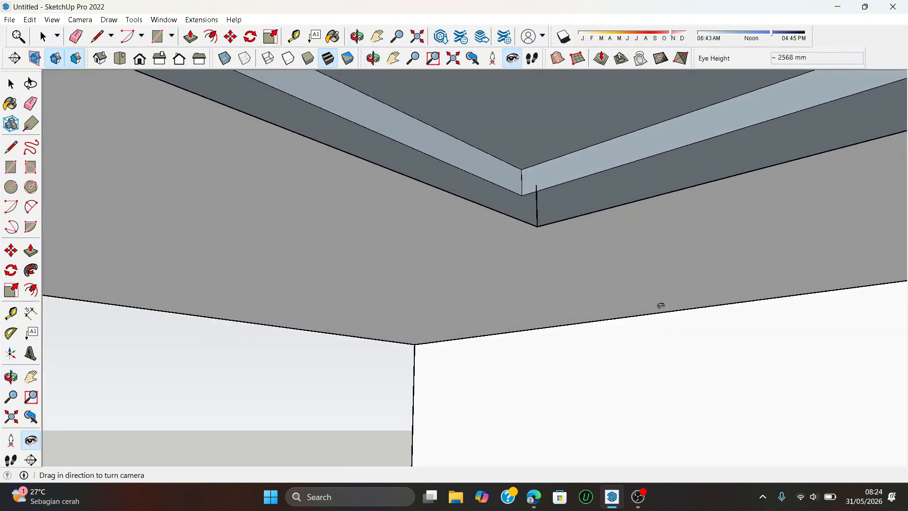
{"action": "key", "text": "r"}
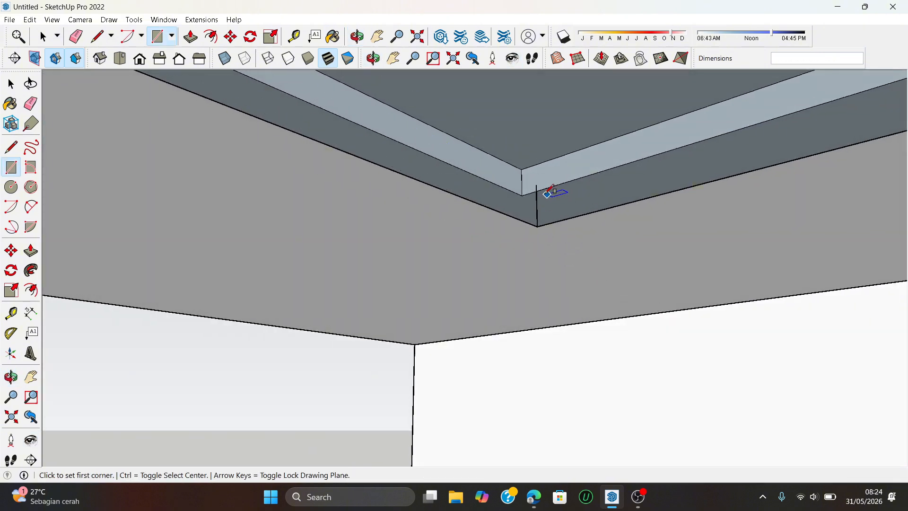
{"action": "left_click", "coordinate": [537, 184]}
{"action": "scroll", "coordinate": [538, 227], "scroll_direction": "down", "scroll_amount": 3}
{"action": "key", "text": "Escape"}
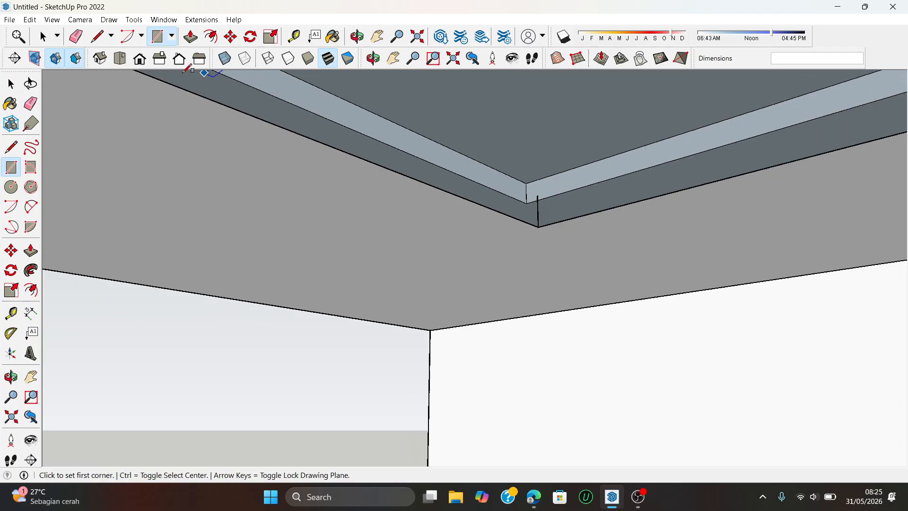
- Draw a 2000 mm line between two recess corners to close the cove gap on the first side with a face
{"action": "left_click", "coordinate": [97, 37]}
{"action": "left_click", "coordinate": [538, 194]}
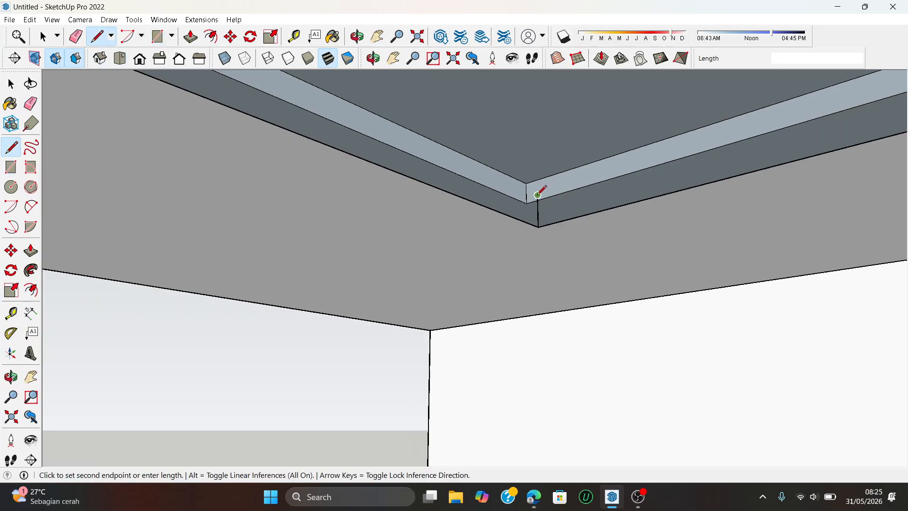
{"action": "left_click", "coordinate": [512, 58]}
{"action": "left_click_drag", "start_coordinate": [525, 221], "coordinate": [650, 210]}
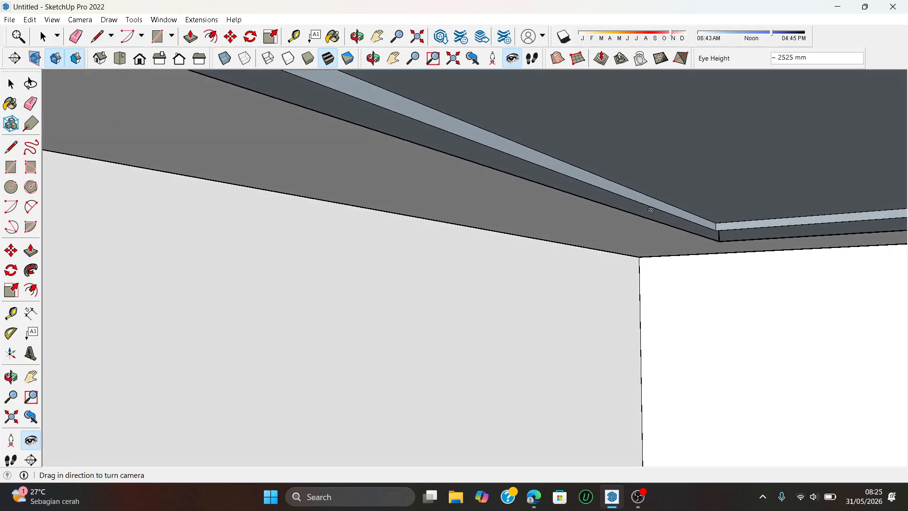
{"action": "left_click", "coordinate": [97, 36]}
{"action": "scroll", "coordinate": [714, 227], "scroll_direction": "up", "scroll_amount": 3}
{"action": "left_click", "coordinate": [709, 227]}
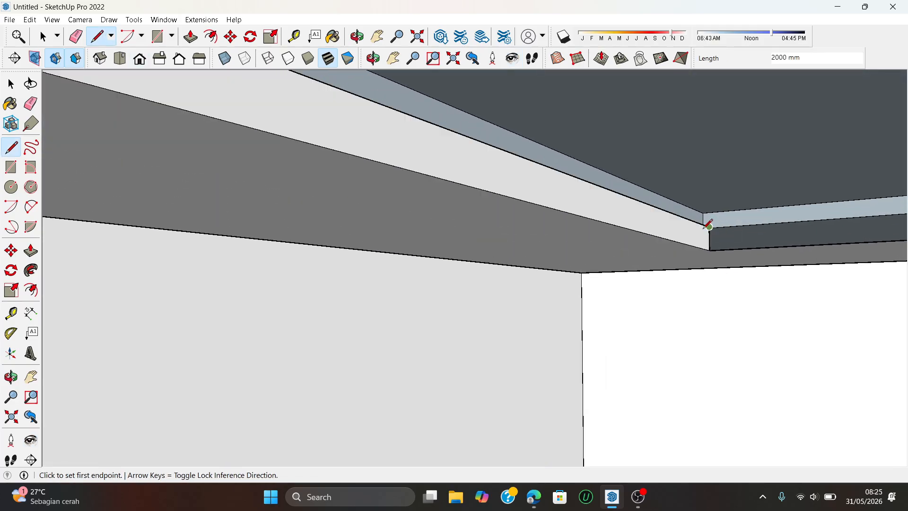
- Draw another 2000 mm line from that corner to the next to close the gap on the second side of the recess
{"action": "scroll", "coordinate": [537, 231], "scroll_direction": "down", "scroll_amount": 2}
{"action": "left_click", "coordinate": [659, 221]}
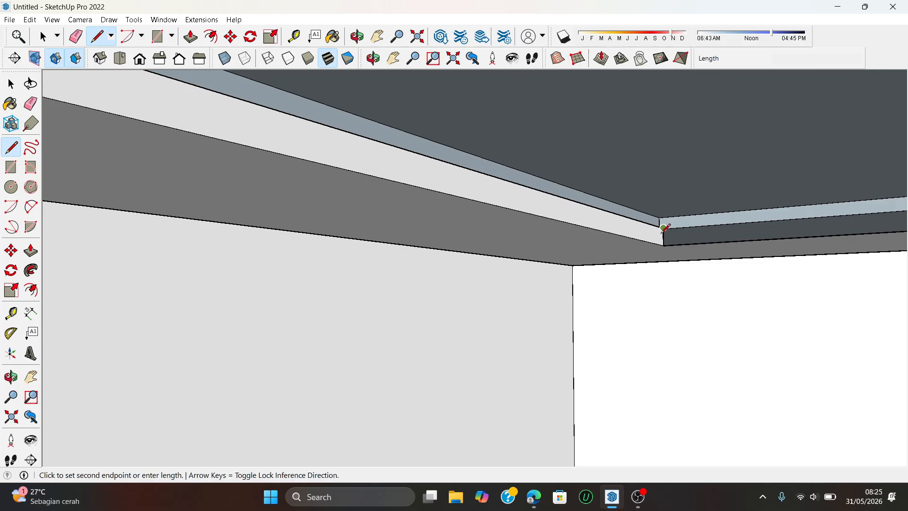
{"action": "left_click", "coordinate": [513, 58]}
{"action": "left_click_drag", "start_coordinate": [535, 94], "coordinate": [742, 198]}
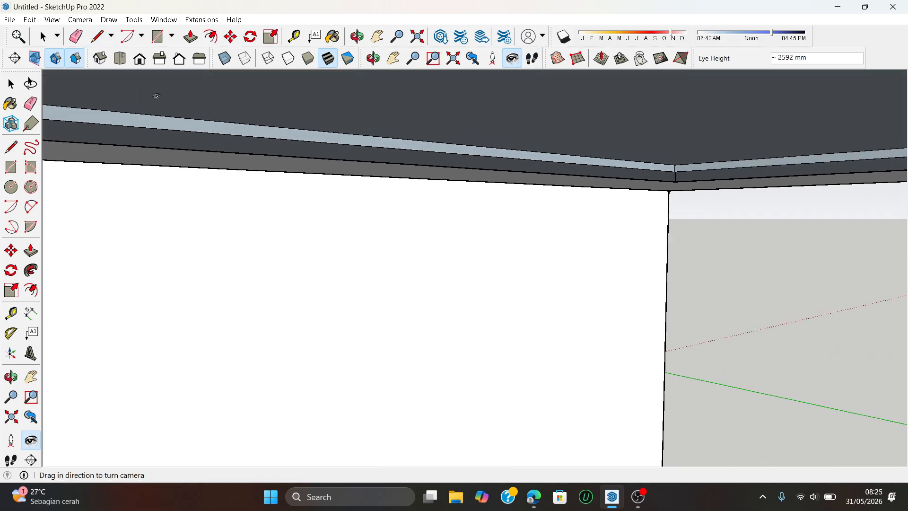
{"action": "left_click", "coordinate": [97, 36]}
{"action": "scroll", "coordinate": [647, 180], "scroll_direction": "up", "scroll_amount": 3}
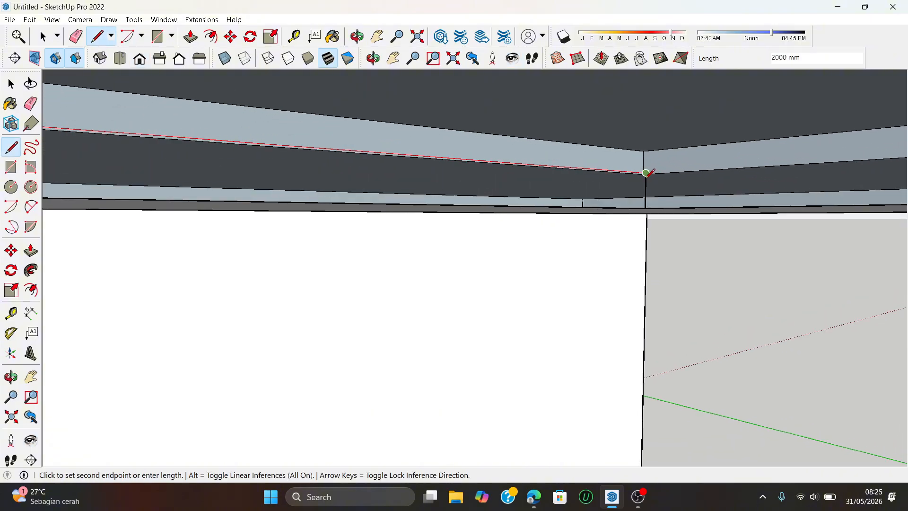
{"action": "left_click", "coordinate": [646, 173]}
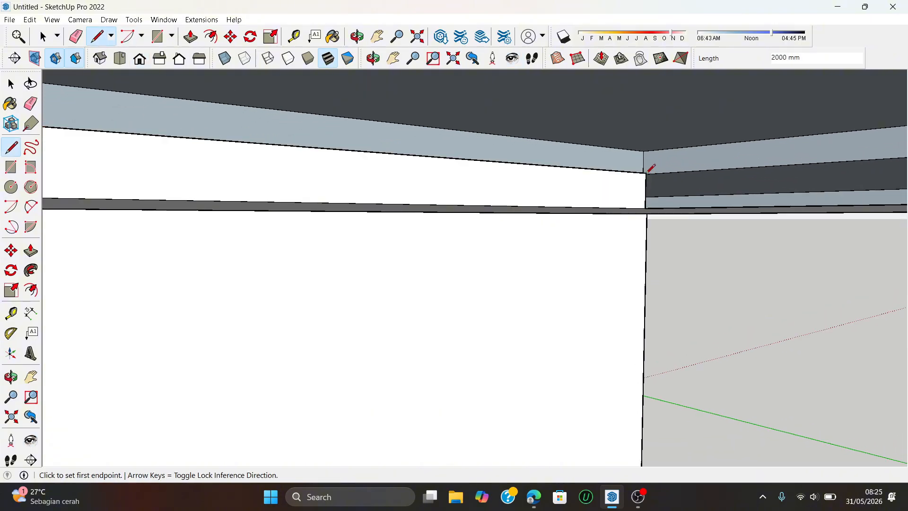
{"action": "left_click", "coordinate": [512, 59]}
{"action": "left_click_drag", "start_coordinate": [563, 172], "coordinate": [906, 191]}
{"action": "left_click_drag", "start_coordinate": [589, 207], "coordinate": [882, 207]}
{"action": "middle_click_drag", "start_coordinate": [855, 207], "coordinate": [791, 183]}
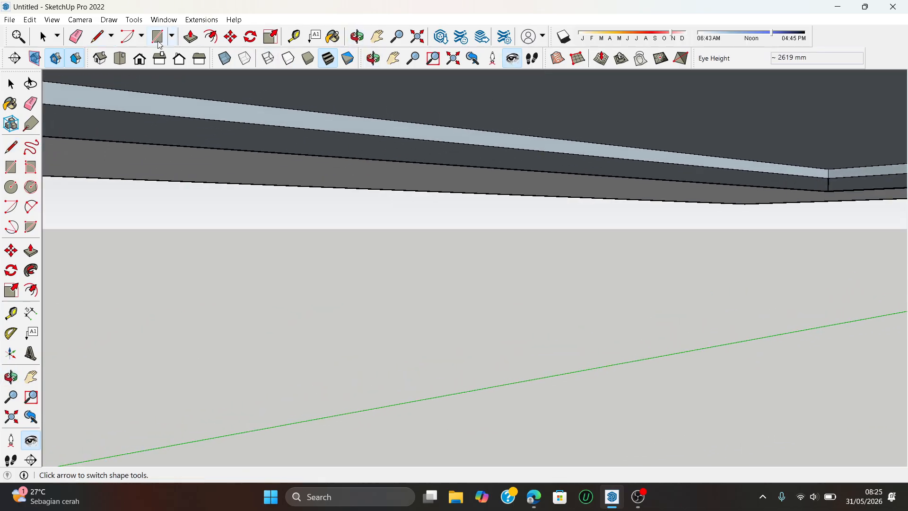
{"action": "left_click", "coordinate": [97, 36]}
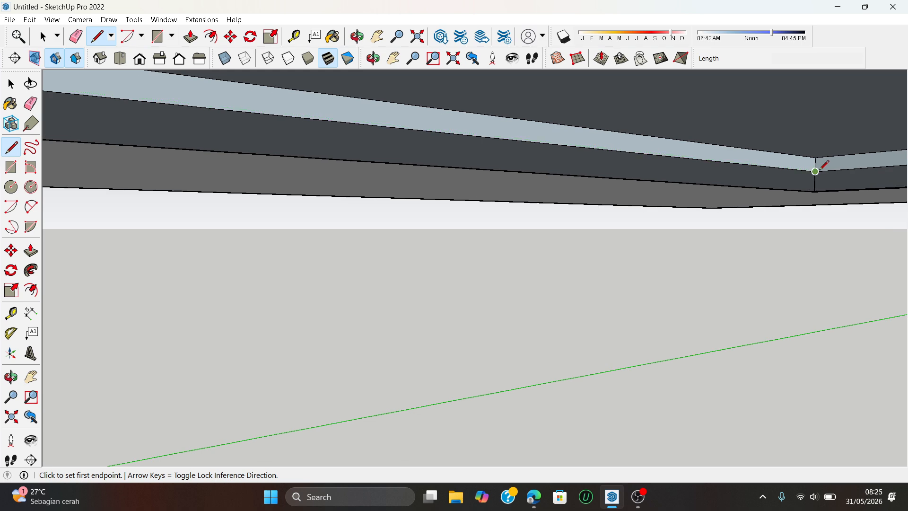
{"action": "left_click", "coordinate": [815, 166]}
{"action": "left_click", "coordinate": [512, 58]}
{"action": "left_click_drag", "start_coordinate": [624, 198], "coordinate": [113, 218]}
{"action": "left_click", "coordinate": [89, 39]}
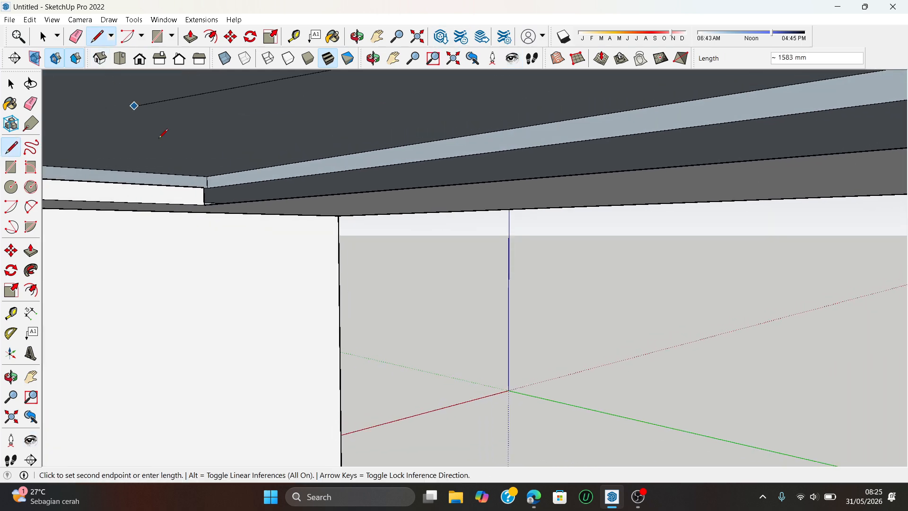
{"action": "scroll", "coordinate": [203, 182], "scroll_direction": "up", "scroll_amount": 1}
{"action": "scroll", "coordinate": [206, 185], "scroll_direction": "up", "scroll_amount": 2}
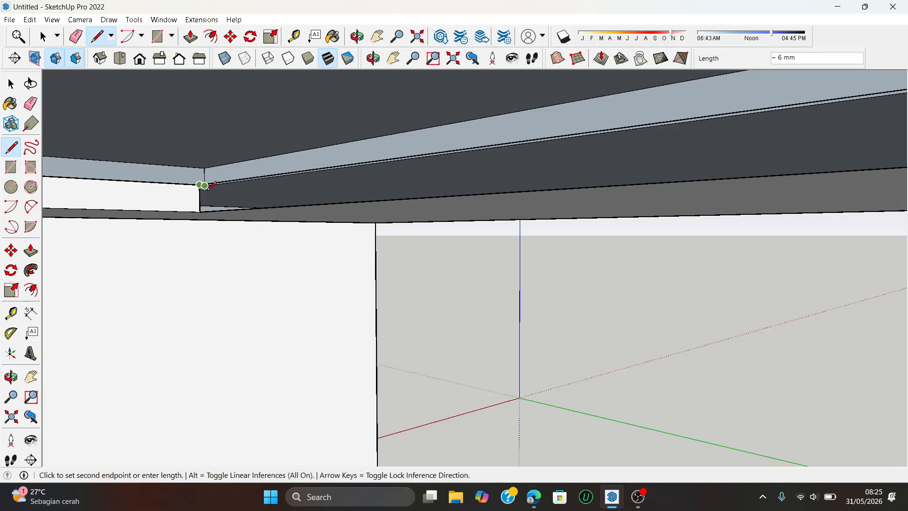
{"action": "key", "text": "Escape"}
- Draw a rectangle between the corners of the third recess side to close its cove gap
{"action": "key", "text": "r"}
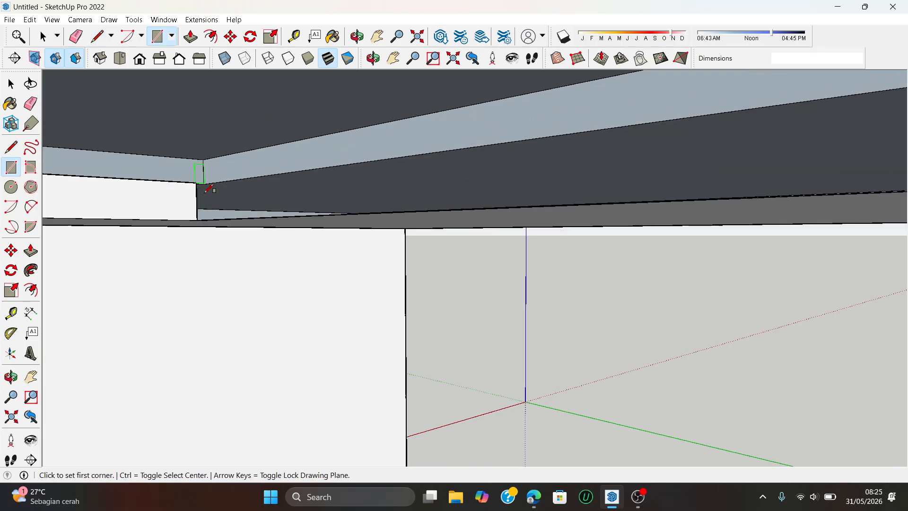
{"action": "left_click", "coordinate": [511, 59]}
{"action": "left_click_drag", "start_coordinate": [521, 236], "coordinate": [755, 197]}
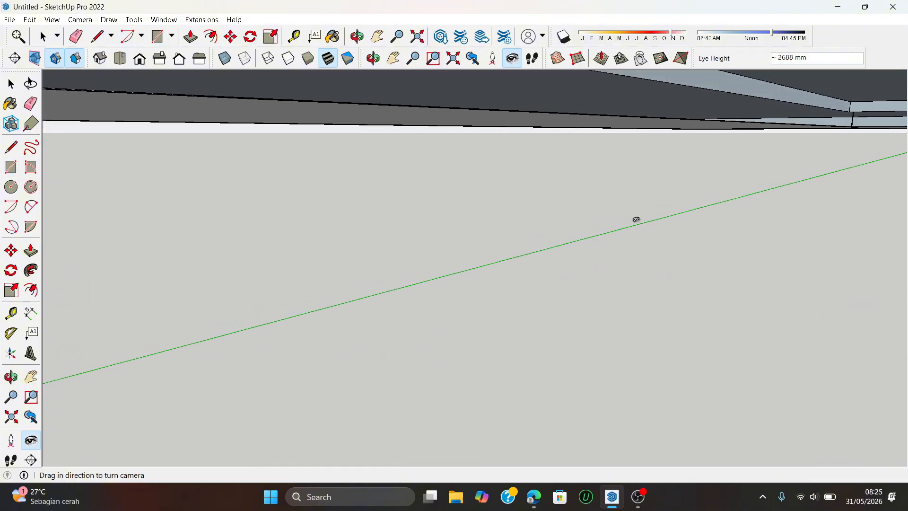
{"action": "key", "text": "Escape"}
{"action": "left_click", "coordinate": [856, 114]}
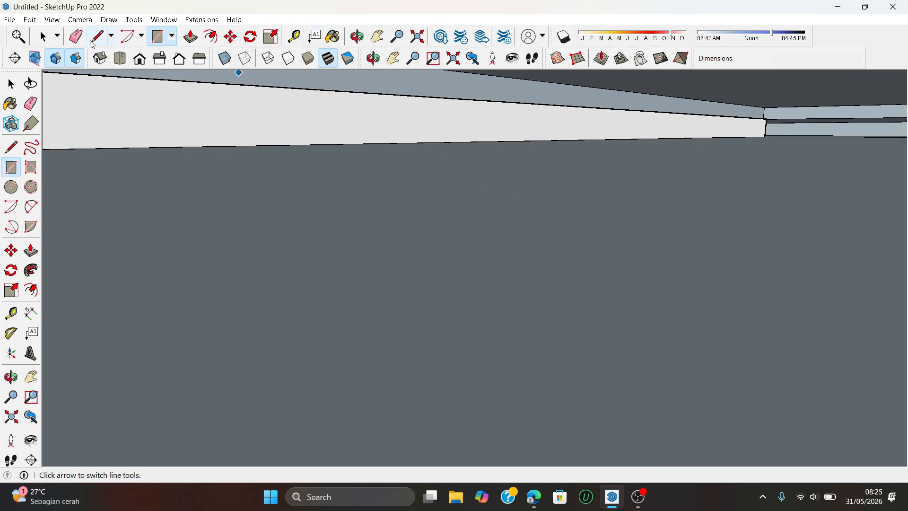
- Erase the unwanted large face covering the underside of the ceiling recess
{"action": "left_click", "coordinate": [42, 37]}
{"action": "middle_click_drag", "start_coordinate": [412, 222], "coordinate": [438, 222]}
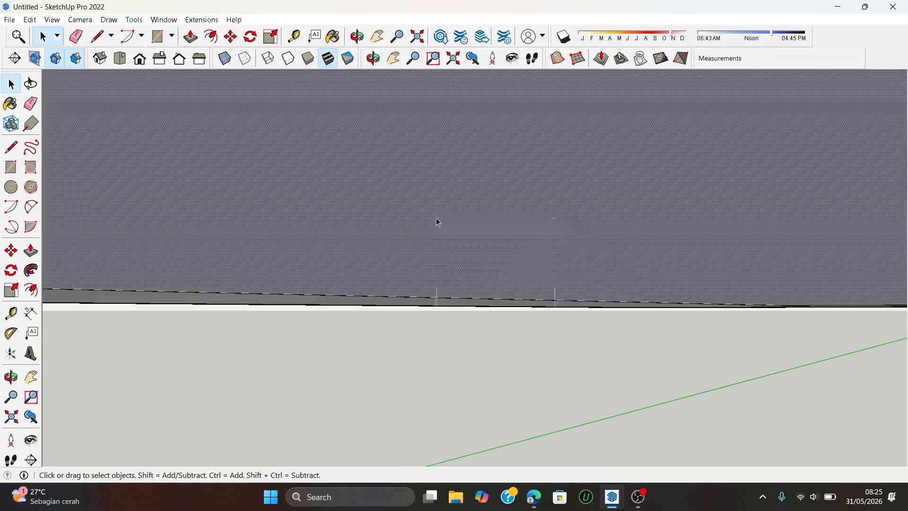
{"action": "right_click", "coordinate": [438, 223]}
{"action": "left_click", "coordinate": [461, 237]}
{"action": "mouse_move", "coordinate": [487, 258]}
{"action": "middle_mouse_down"}
{"action": "mouse_move", "coordinate": [450, 219]}
{"action": "mouse_move", "coordinate": [511, 93]}
{"action": "middle_mouse_up"}
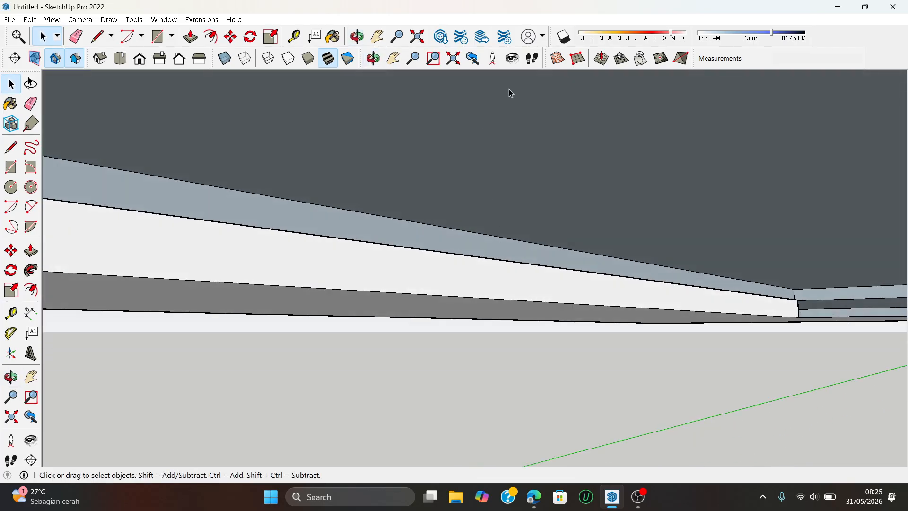
- Draw a rectangle between the corners of the fourth recess side to close its cove gap
{"action": "left_click", "coordinate": [513, 58]}
{"action": "left_click_drag", "start_coordinate": [506, 142], "coordinate": [796, 249]}
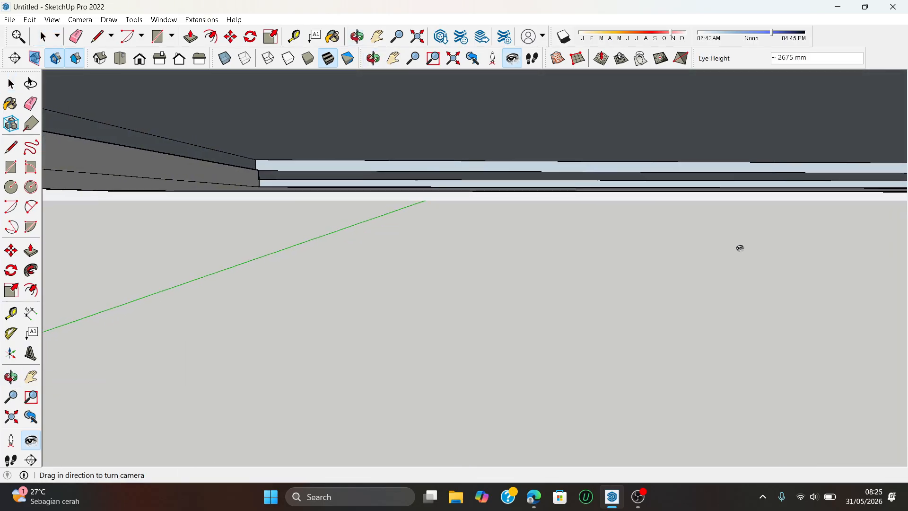
{"action": "left_click_drag", "start_coordinate": [588, 245], "coordinate": [672, 215]}
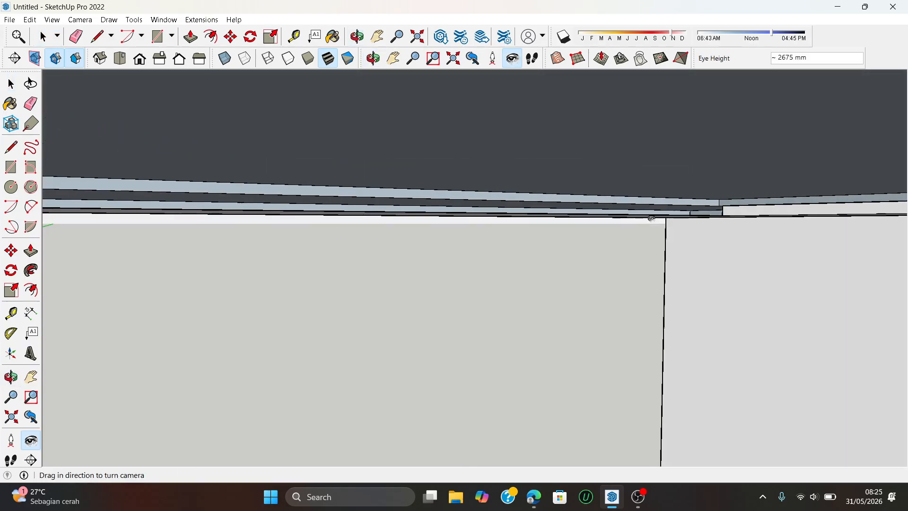
{"action": "key", "text": "r"}
{"action": "left_click", "coordinate": [724, 205]}
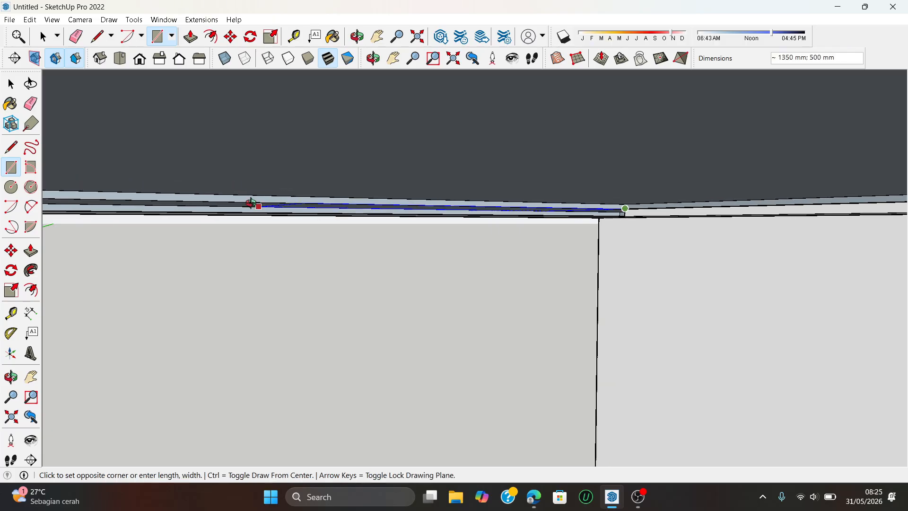
{"action": "middle_click_drag", "start_coordinate": [249, 203], "coordinate": [260, 170]}
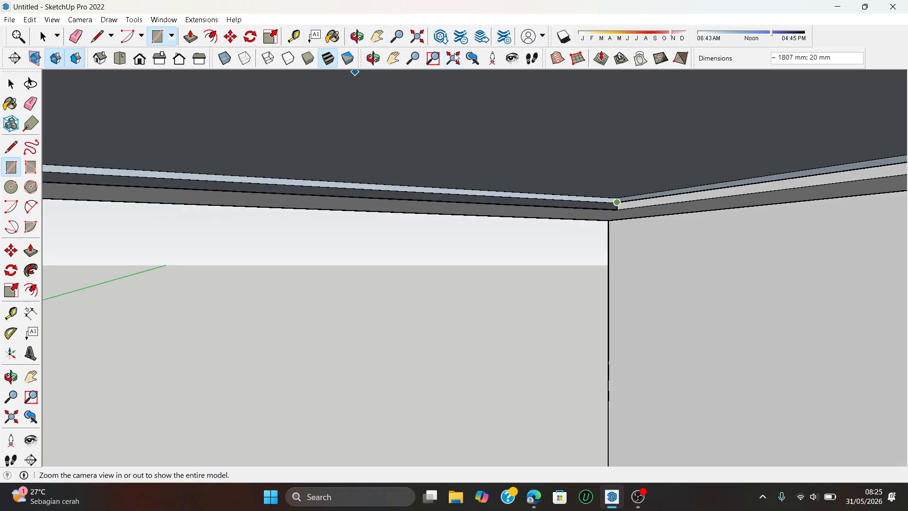
{"action": "left_click", "coordinate": [512, 58]}
{"action": "left_click_drag", "start_coordinate": [360, 153], "coordinate": [238, 161]}
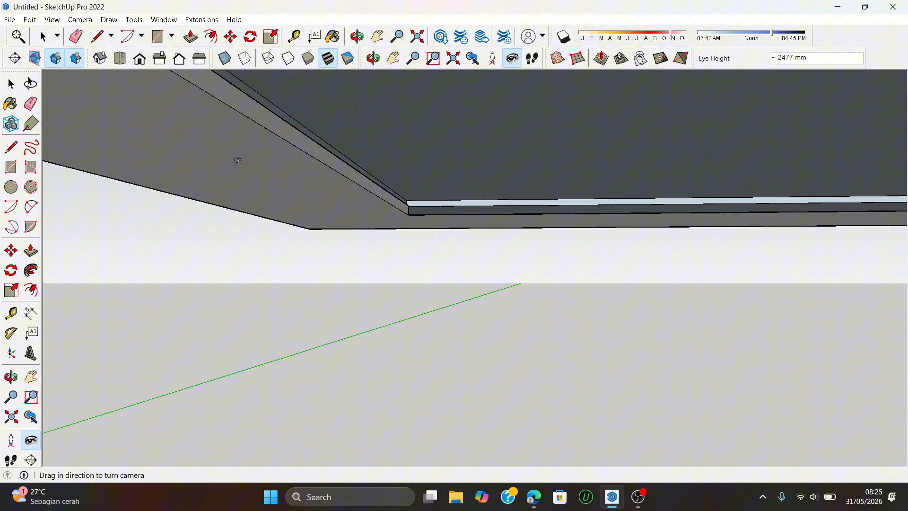
{"action": "left_click", "coordinate": [157, 38]}
{"action": "scroll", "coordinate": [454, 227], "scroll_direction": "up", "scroll_amount": 1}
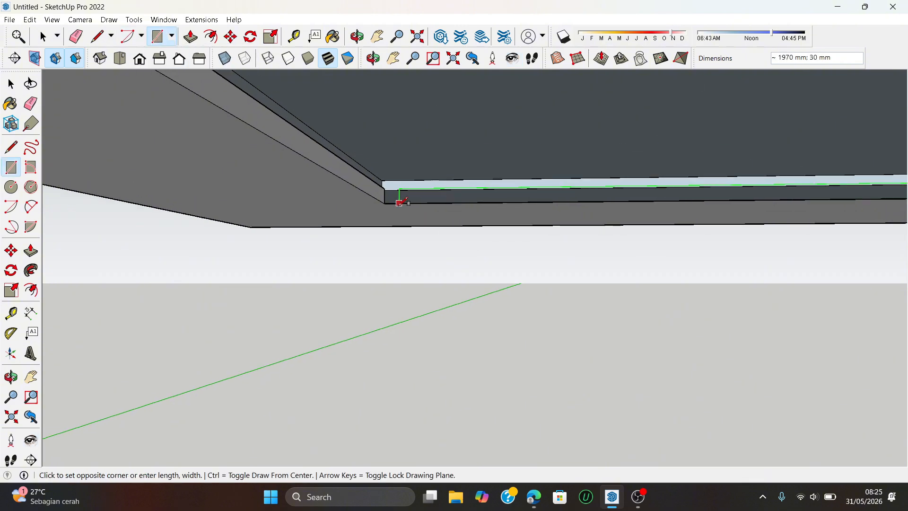
{"action": "left_click", "coordinate": [384, 202]}
{"action": "scroll", "coordinate": [205, 89], "scroll_direction": "up", "scroll_amount": 1}
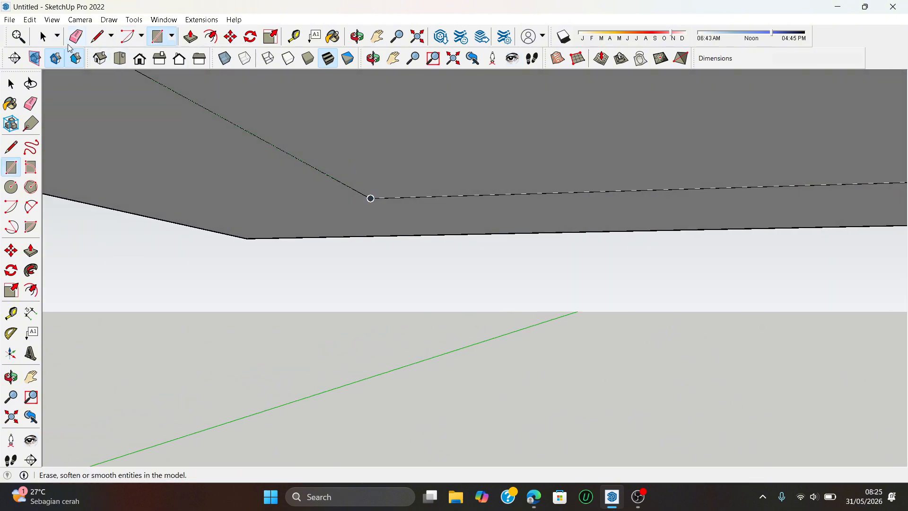
- Erase the unwanted large face that covers the ceiling recess opening
{"action": "key", "text": "space"}
{"action": "right_click", "coordinate": [428, 118]}
{"action": "left_click", "coordinate": [438, 134]}
- Select the whole ceiling geometry, including its recess, and make it a group
{"action": "mouse_move", "coordinate": [439, 135]}
{"action": "middle_mouse_down"}
{"action": "mouse_move", "coordinate": [446, 180]}
{"action": "mouse_move", "coordinate": [420, 144]}
{"action": "mouse_move", "coordinate": [247, 94]}
{"action": "mouse_move", "coordinate": [644, 243]}
{"action": "mouse_move", "coordinate": [341, 298]}
{"action": "mouse_move", "coordinate": [227, 108]}
{"action": "middle_mouse_up"}
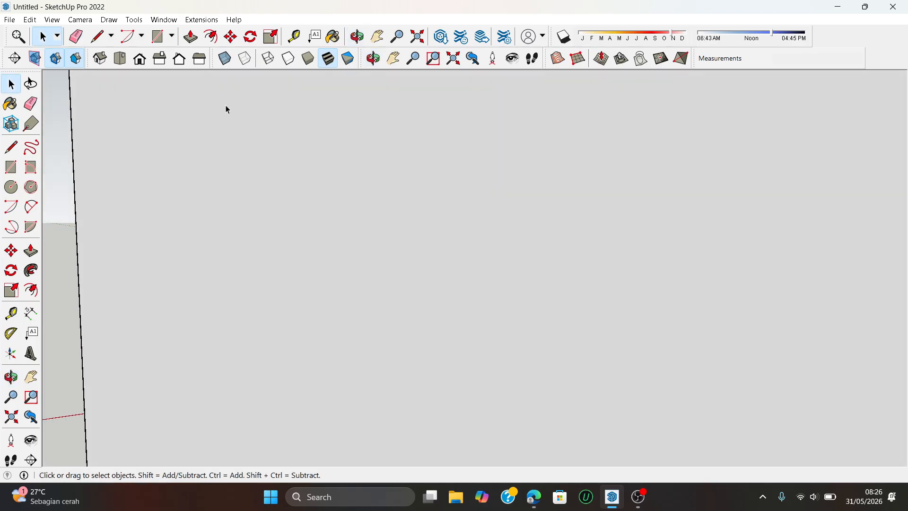
{"action": "left_click", "coordinate": [121, 58]}
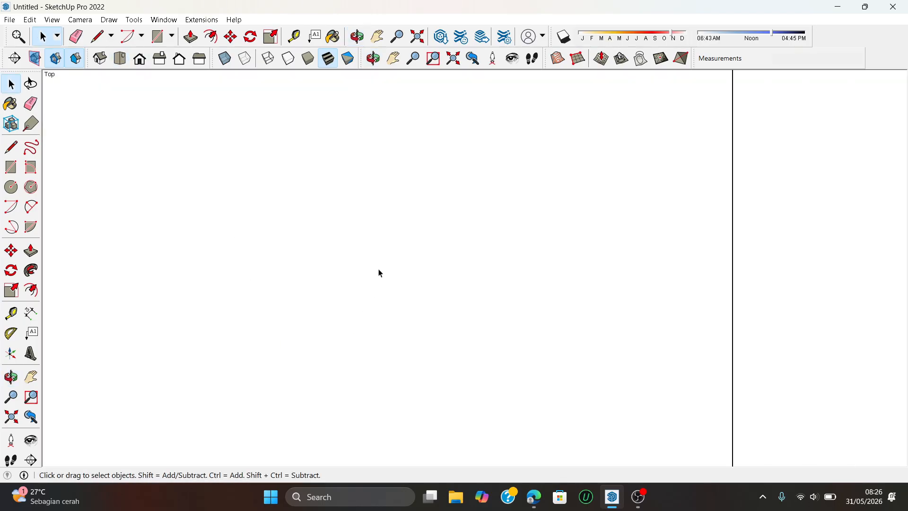
{"action": "scroll", "coordinate": [380, 273], "scroll_direction": "down", "scroll_amount": 5}
{"action": "middle_click_drag", "start_coordinate": [431, 232], "coordinate": [721, 301]}
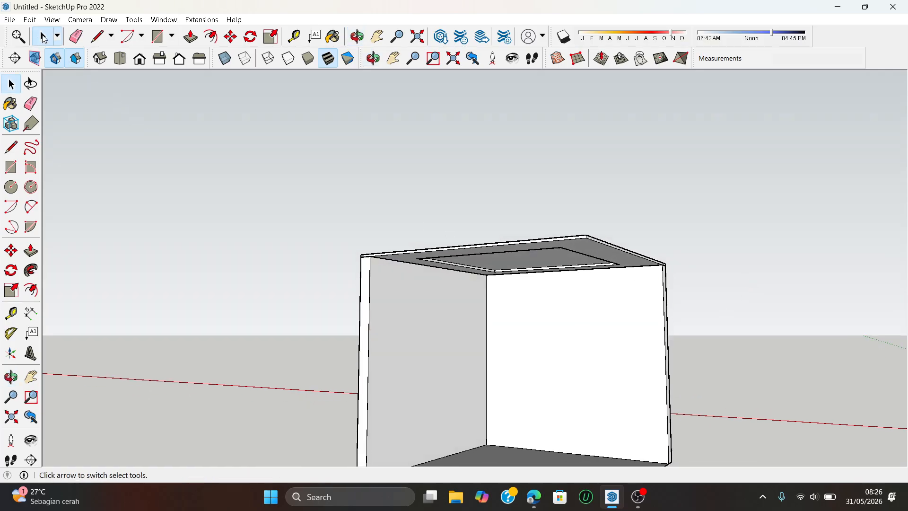
{"action": "scroll", "coordinate": [543, 272], "scroll_direction": "up", "scroll_amount": 2}
{"action": "left_click", "coordinate": [534, 254]}
{"action": "right_click", "coordinate": [533, 253]}
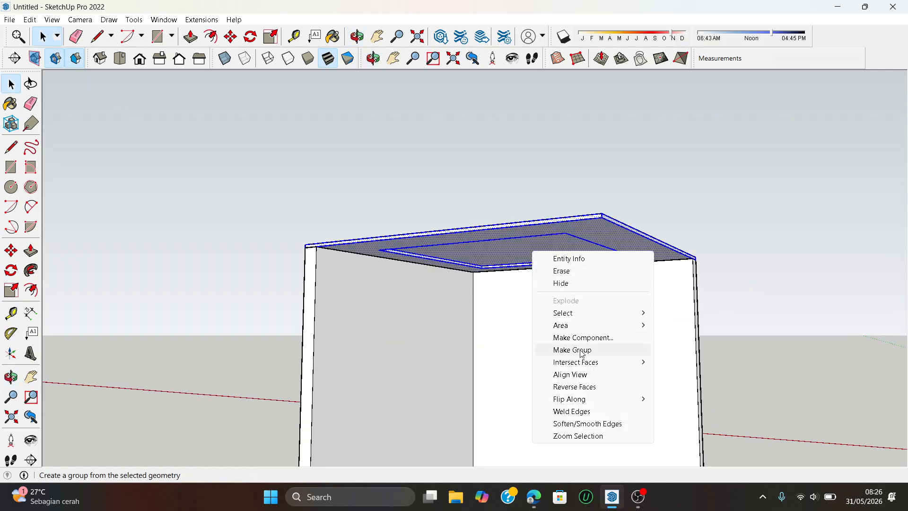
{"action": "left_click", "coordinate": [573, 350]}
- Open the room walls for editing and place a vertical guide 150 mm from the left edge of the outer wall face
{"action": "scroll", "coordinate": [469, 239], "scroll_direction": "down", "scroll_amount": 3}
{"action": "middle_click_drag", "start_coordinate": [468, 239], "coordinate": [423, 349]}
{"action": "scroll", "coordinate": [477, 405], "scroll_direction": "up", "scroll_amount": 5}
{"action": "scroll", "coordinate": [477, 405], "scroll_direction": "down", "scroll_amount": 5}
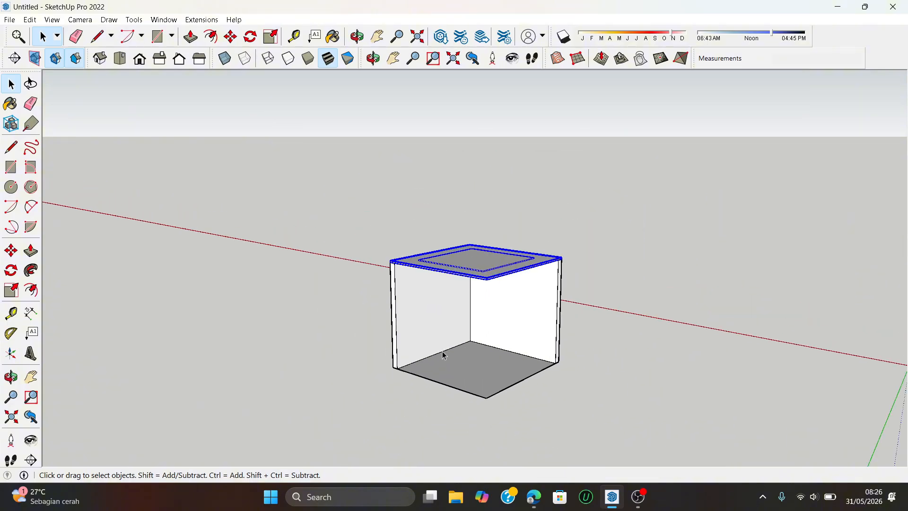
{"action": "middle_click_drag", "start_coordinate": [493, 389], "coordinate": [510, 353]}
{"action": "left_click", "coordinate": [503, 343]}
{"action": "scroll", "coordinate": [500, 352], "scroll_direction": "up", "scroll_amount": 3}
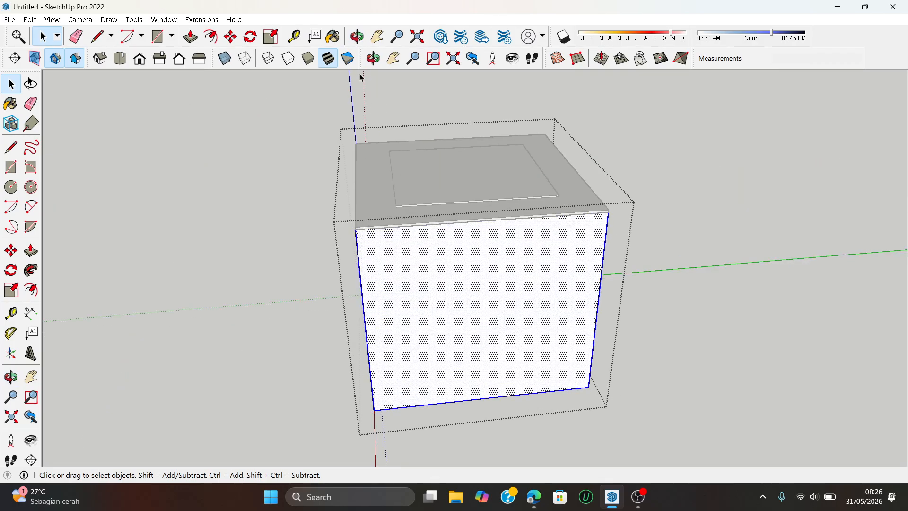
{"action": "left_click", "coordinate": [293, 36]}
{"action": "scroll", "coordinate": [416, 286], "scroll_direction": "up", "scroll_amount": 2}
{"action": "left_click", "coordinate": [343, 250]}
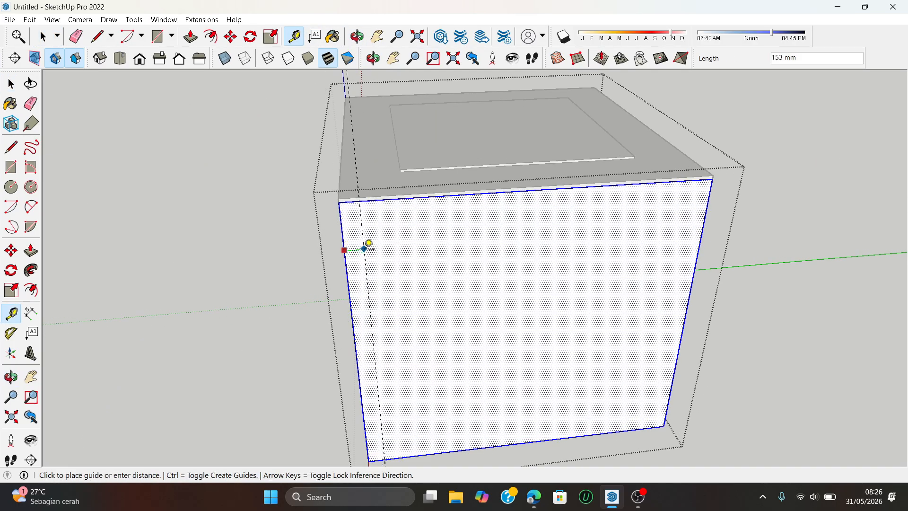
{"action": "type", "text": "150"}
{"action": "key", "text": "Return"}
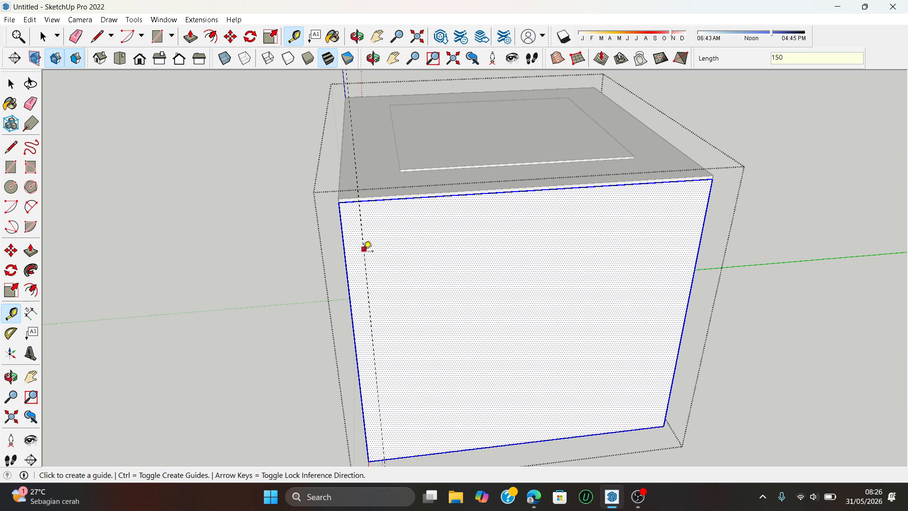
- Mark out the doorway with a vertical guide 900 mm from the first guide and a horizontal guide 2400 mm above the wall's base
{"action": "left_click", "coordinate": [372, 269]}
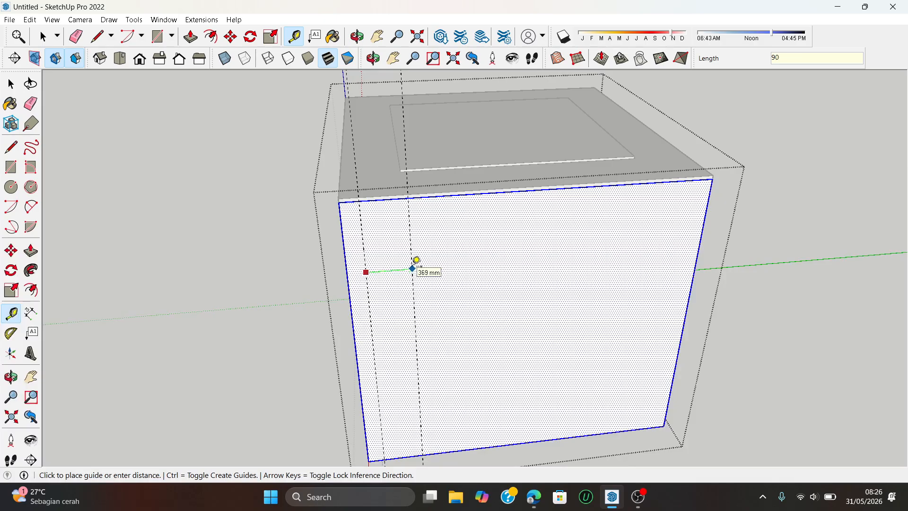
{"action": "key", "text": "Return"}
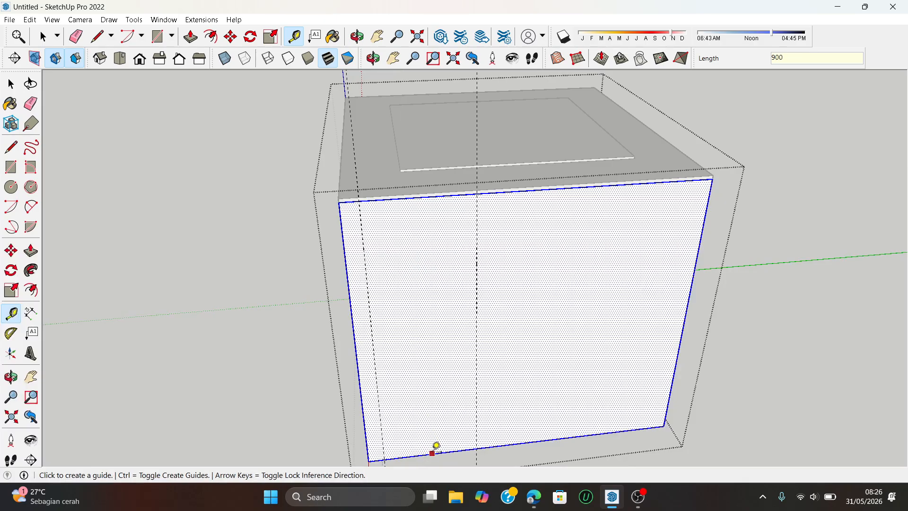
{"action": "left_click", "coordinate": [432, 453]}
{"action": "type", "text": "240"}
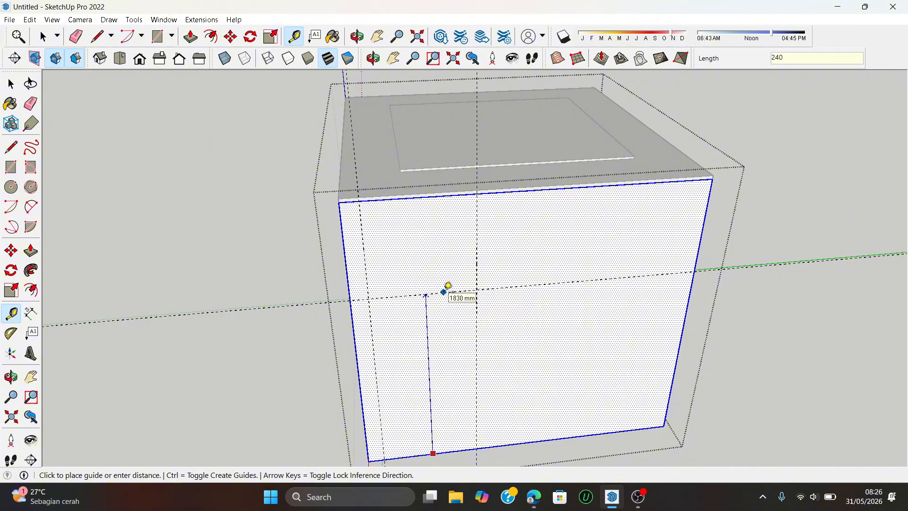
{"action": "type", "text": "0"}
{"action": "key", "text": "Return"}
- Draw the 2400 x 900 mm door rectangle between the guides, down to the wall's base
{"action": "key", "text": "r"}
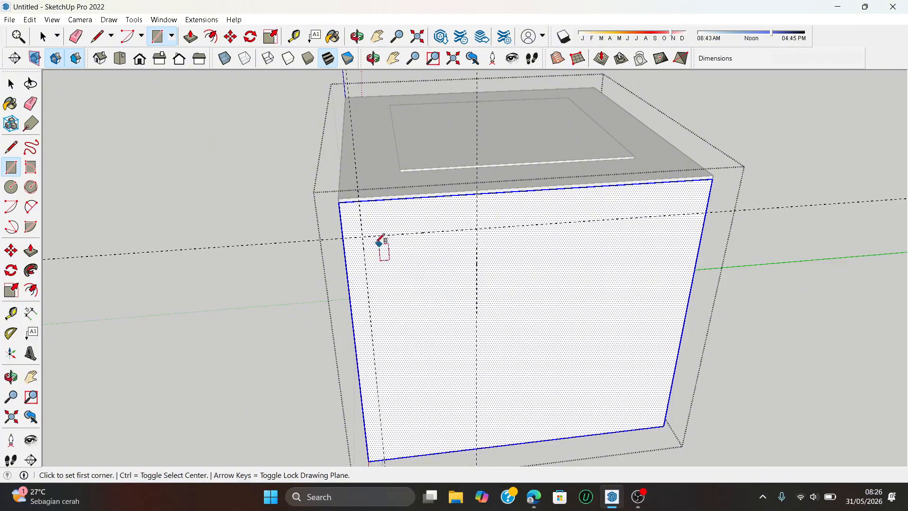
{"action": "left_click", "coordinate": [363, 237]}
{"action": "scroll", "coordinate": [420, 303], "scroll_direction": "down", "scroll_amount": 3}
{"action": "scroll", "coordinate": [453, 368], "scroll_direction": "up", "scroll_amount": 2}
{"action": "left_click", "coordinate": [461, 399]}
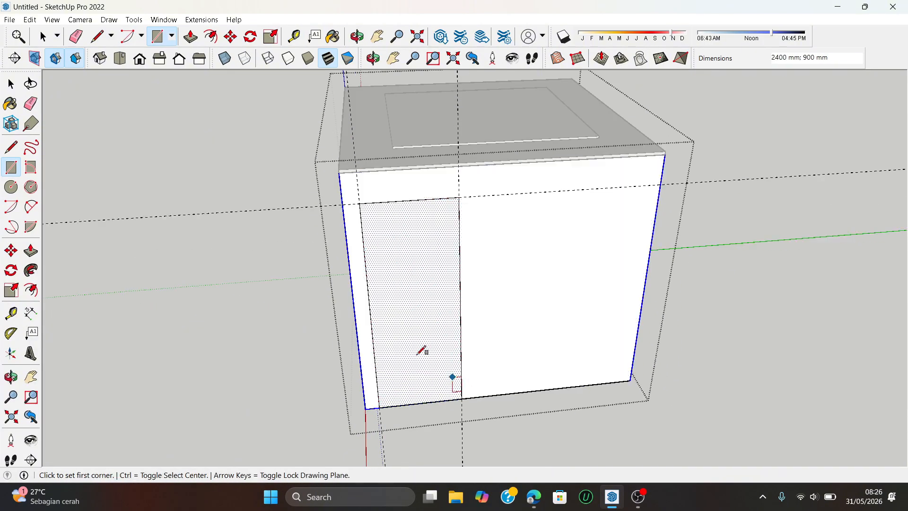
- Push the door rectangle through the wall to cut the doorway, and erase the guides
{"action": "middle_click_drag", "start_coordinate": [421, 350], "coordinate": [482, 355]}
{"action": "key", "text": "p"}
{"action": "left_click", "coordinate": [456, 308]}
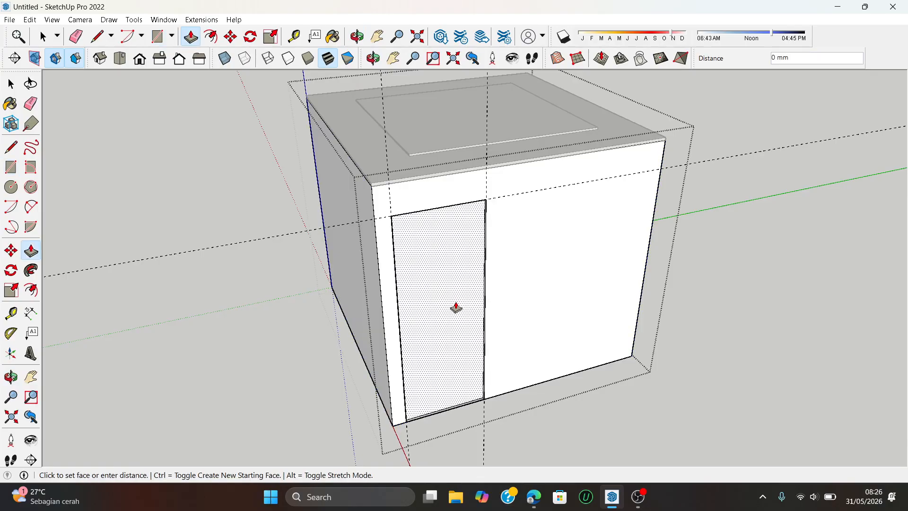
{"action": "left_click", "coordinate": [431, 284]}
{"action": "mouse_move", "coordinate": [432, 284]}
{"action": "middle_mouse_down"}
{"action": "mouse_move", "coordinate": [403, 284]}
{"action": "mouse_move", "coordinate": [500, 260]}
{"action": "middle_mouse_up"}
{"action": "key", "text": "e"}
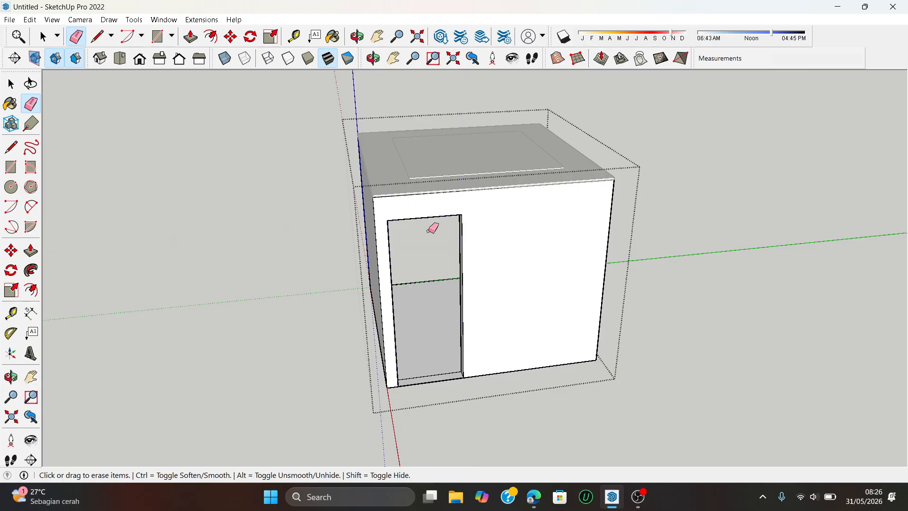
{"action": "mouse_move", "coordinate": [433, 228]}
{"action": "middle_mouse_down"}
{"action": "mouse_move", "coordinate": [476, 265]}
{"action": "mouse_move", "coordinate": [416, 263]}
{"action": "middle_mouse_up"}
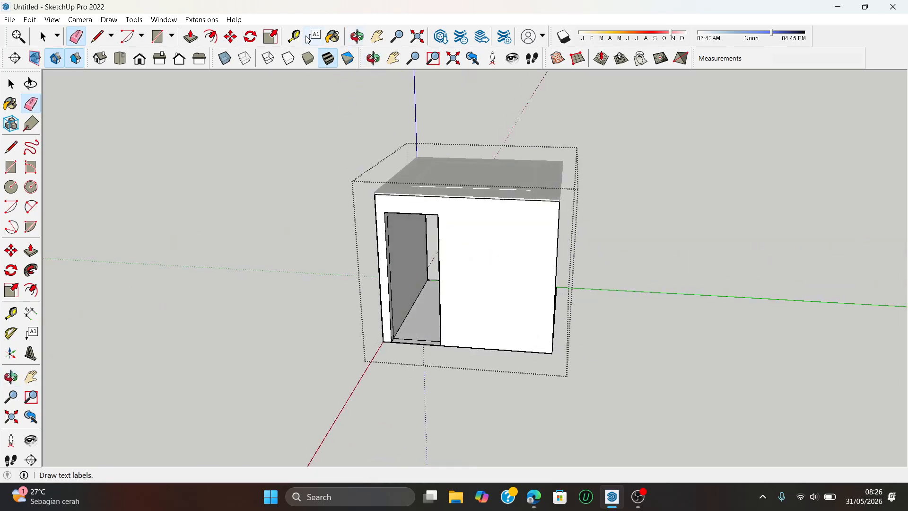
- Place a horizontal guide level with the door head and a vertical guide a short distance beside the doorway
{"action": "scroll", "coordinate": [473, 296], "scroll_direction": "up", "scroll_amount": 3}
{"action": "left_click", "coordinate": [294, 36]}
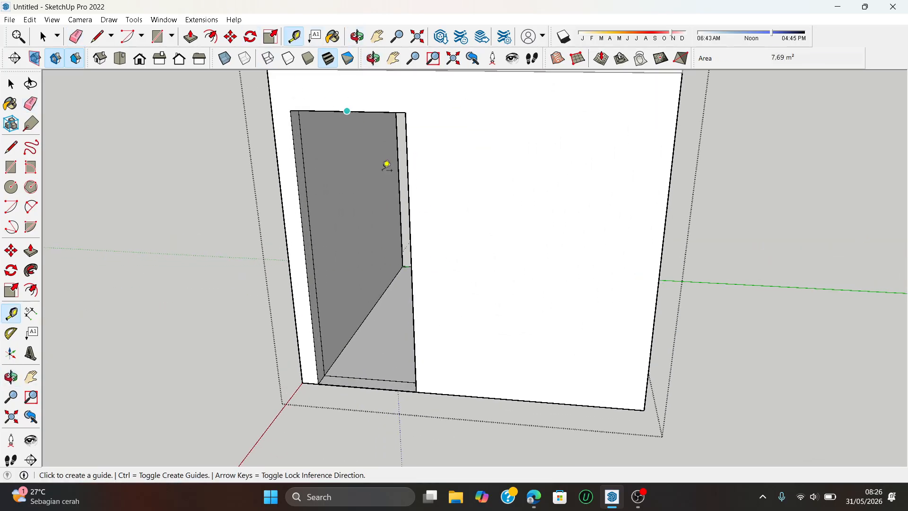
{"action": "scroll", "coordinate": [416, 201], "scroll_direction": "up", "scroll_amount": 2}
{"action": "left_click", "coordinate": [415, 208]}
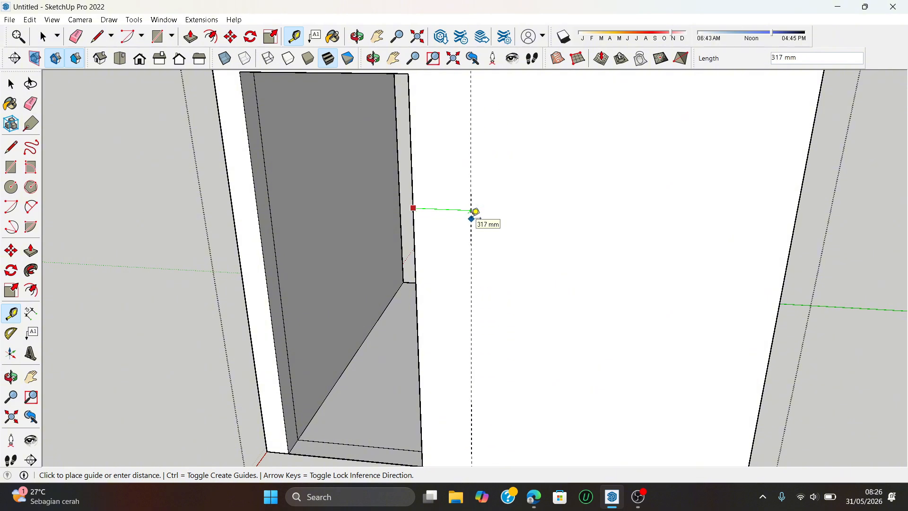
{"action": "key", "text": "Escape"}
{"action": "scroll", "coordinate": [436, 180], "scroll_direction": "down", "scroll_amount": 3}
{"action": "double_click", "coordinate": [404, 110]}
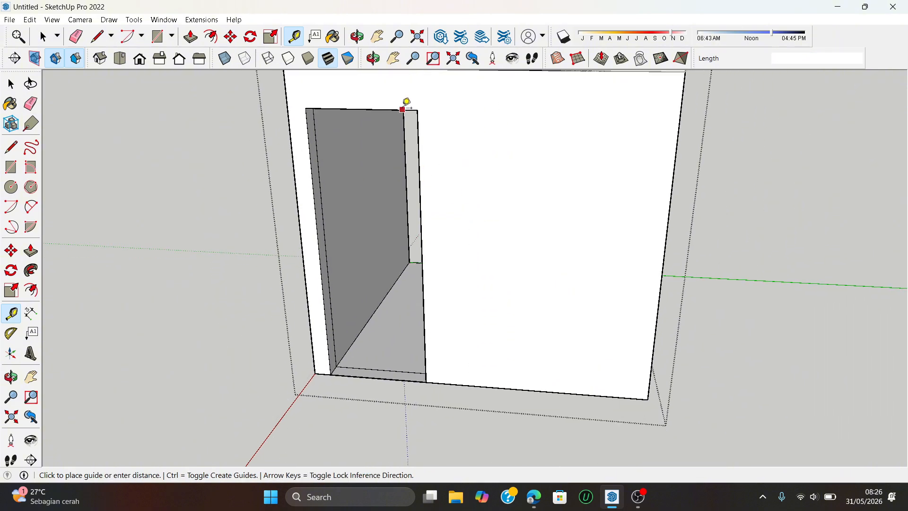
{"action": "left_click", "coordinate": [420, 151]}
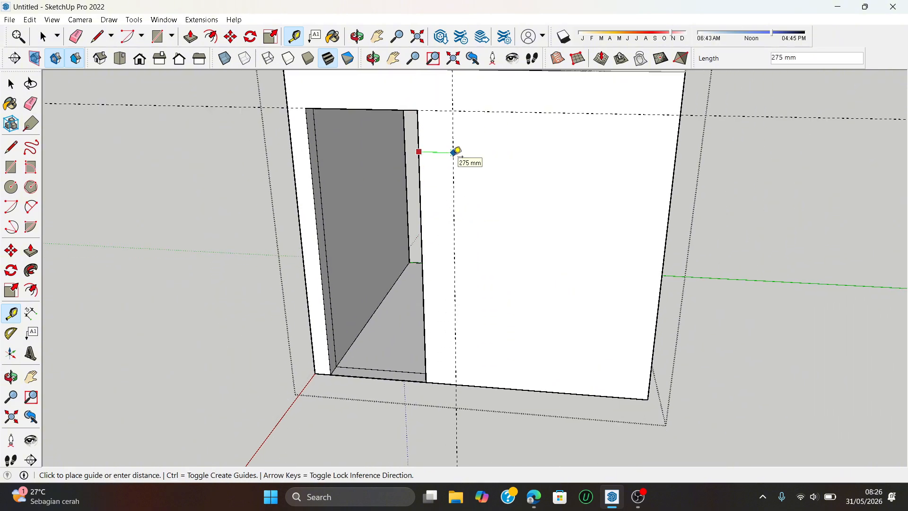
{"action": "left_click", "coordinate": [456, 151]}
- Add a vertical guide 1500 mm from the one beside the doorway and a horizontal guide 400 mm above the wall's base
{"action": "left_click", "coordinate": [450, 157]}
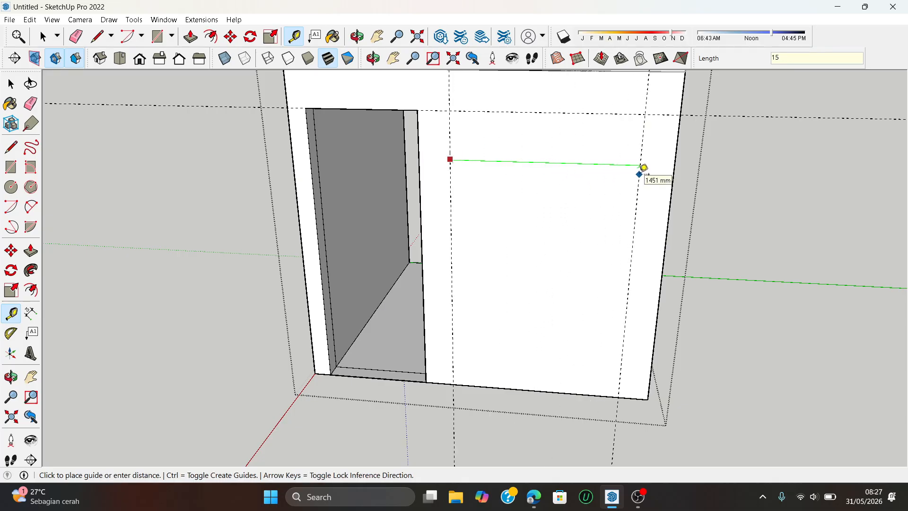
{"action": "key", "text": "Return"}
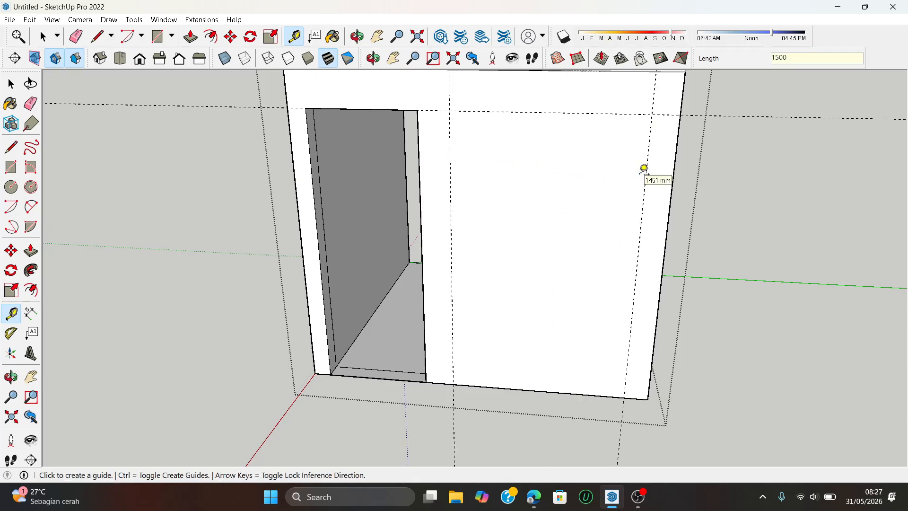
{"action": "left_click", "coordinate": [528, 388]}
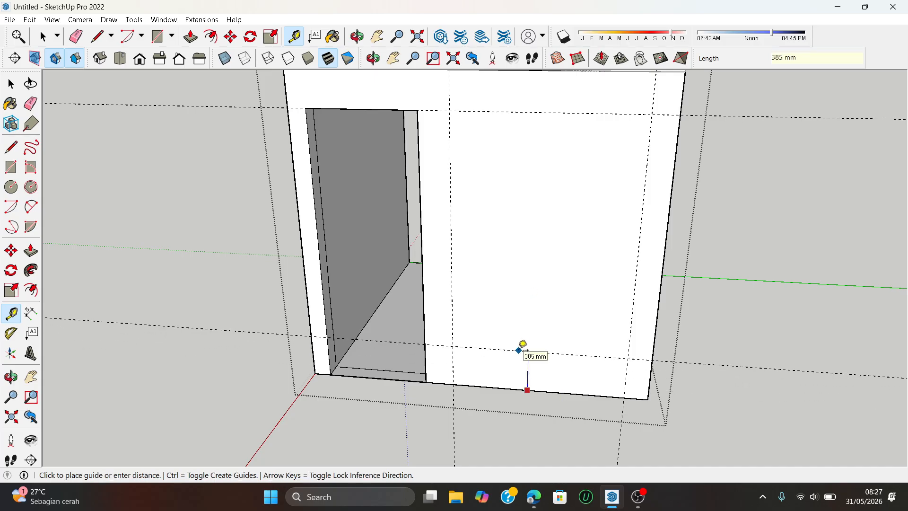
{"action": "type", "text": "400"}
{"action": "key", "text": "Return"}
- Draw the window rectangle between the four guides beside the doorway
{"action": "key", "text": "r"}
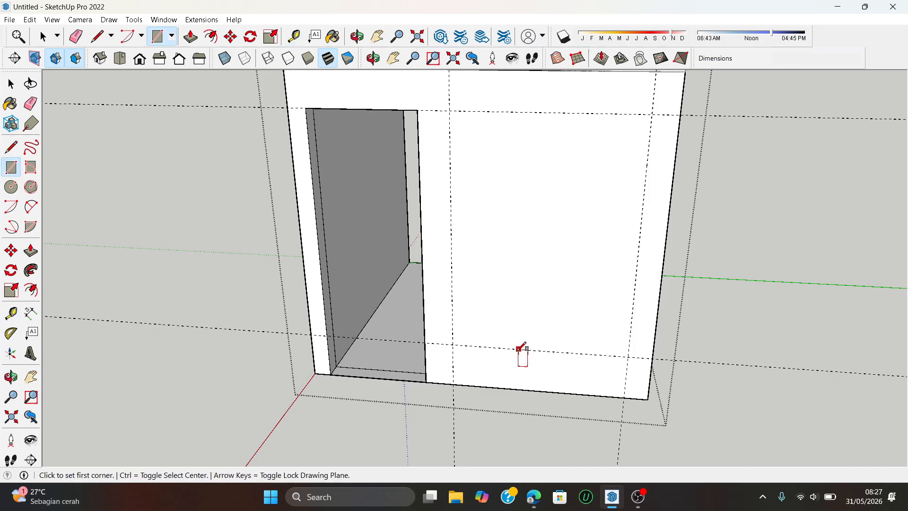
{"action": "left_click", "coordinate": [450, 111]}
{"action": "left_click", "coordinate": [628, 357]}
- Push the window rectangle 150 mm through the wall to cut the opening, and erase the guides
{"action": "key", "text": "o"}
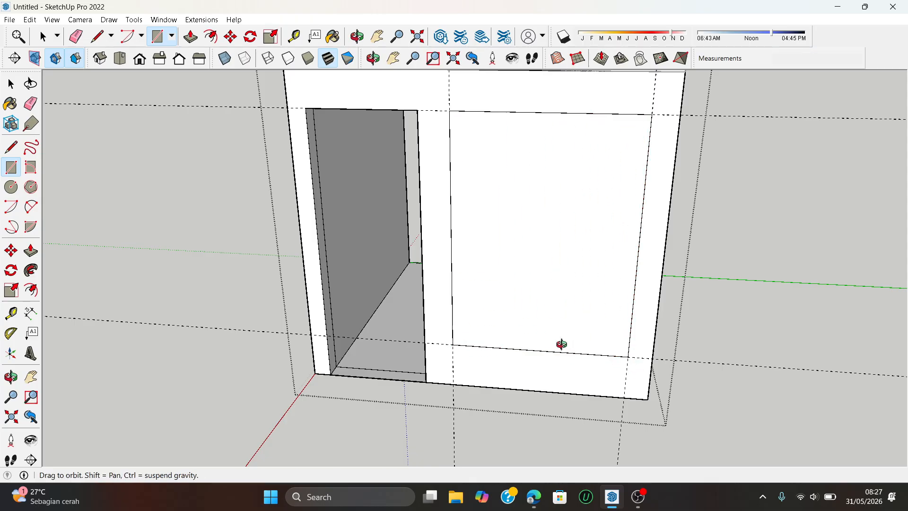
{"action": "middle_click_drag", "start_coordinate": [561, 344], "coordinate": [509, 361]}
{"action": "key", "text": "p"}
{"action": "left_click", "coordinate": [489, 289]}
{"action": "left_click", "coordinate": [514, 234]}
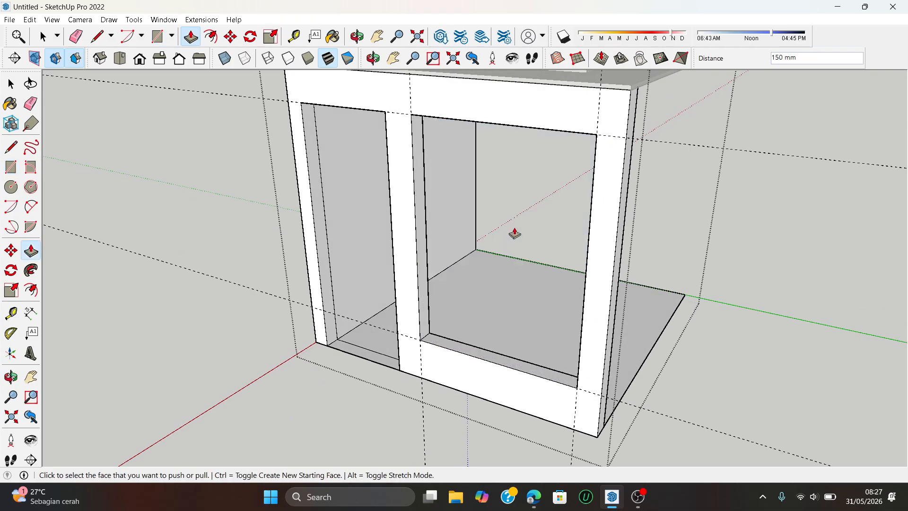
{"action": "scroll", "coordinate": [657, 338], "scroll_direction": "down", "scroll_amount": 8}
{"action": "key", "text": "e"}
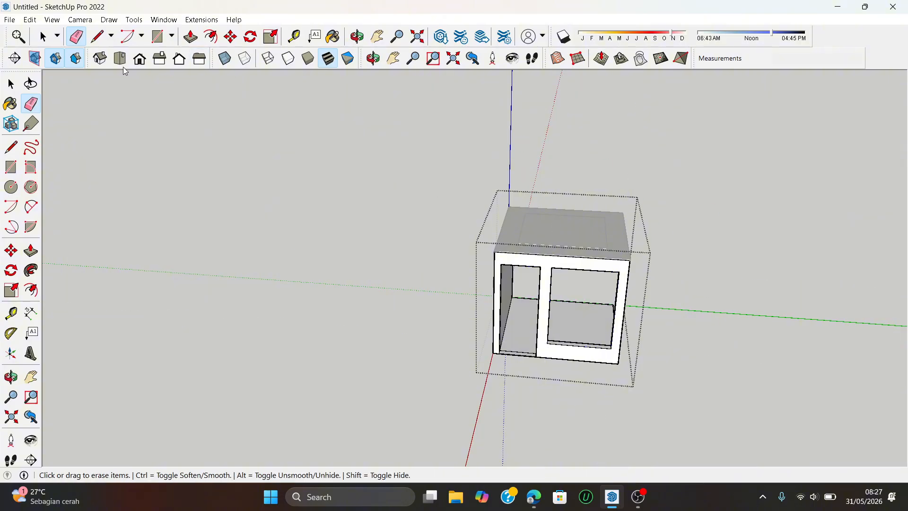
- Leave the wall group and draw a 2400 by 900 mm rectangle across the doorway opening
{"action": "scroll", "coordinate": [511, 310], "scroll_direction": "up", "scroll_amount": 1}
{"action": "key", "text": "r"}
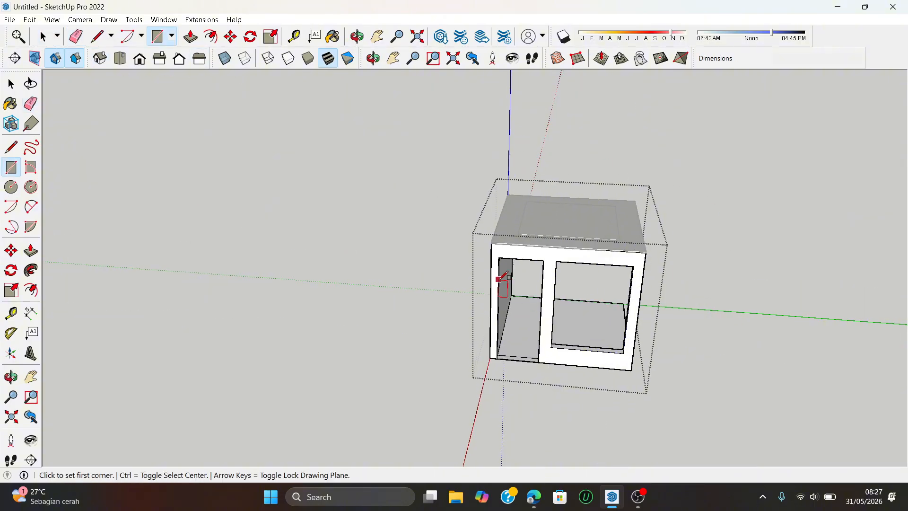
{"action": "scroll", "coordinate": [500, 280], "scroll_direction": "up", "scroll_amount": 2}
{"action": "left_click", "coordinate": [42, 36]}
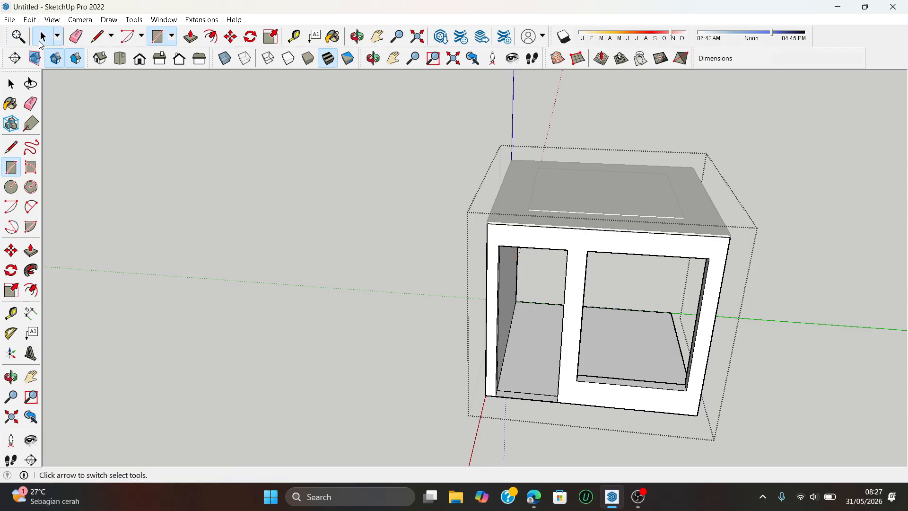
{"action": "left_click", "coordinate": [219, 198]}
{"action": "key", "text": "r"}
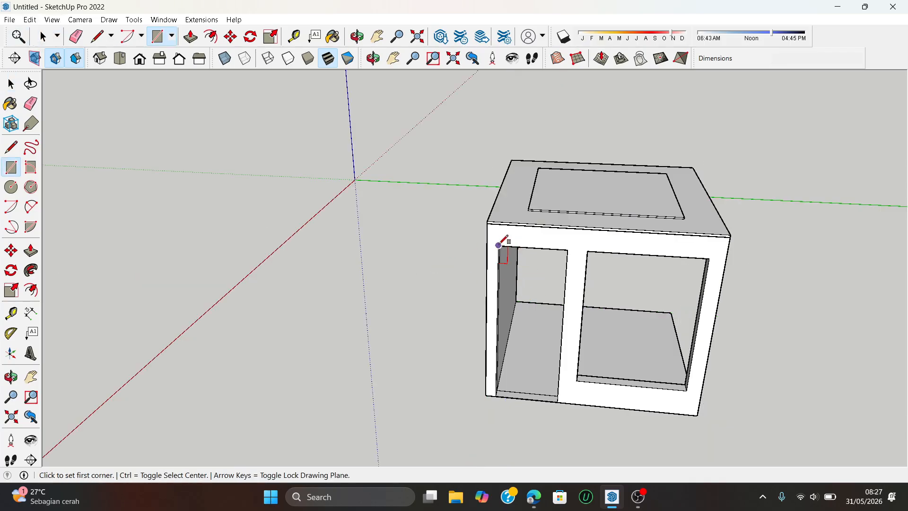
{"action": "left_click", "coordinate": [499, 245]}
{"action": "scroll", "coordinate": [553, 341], "scroll_direction": "up", "scroll_amount": 2}
{"action": "left_click", "coordinate": [560, 408]}
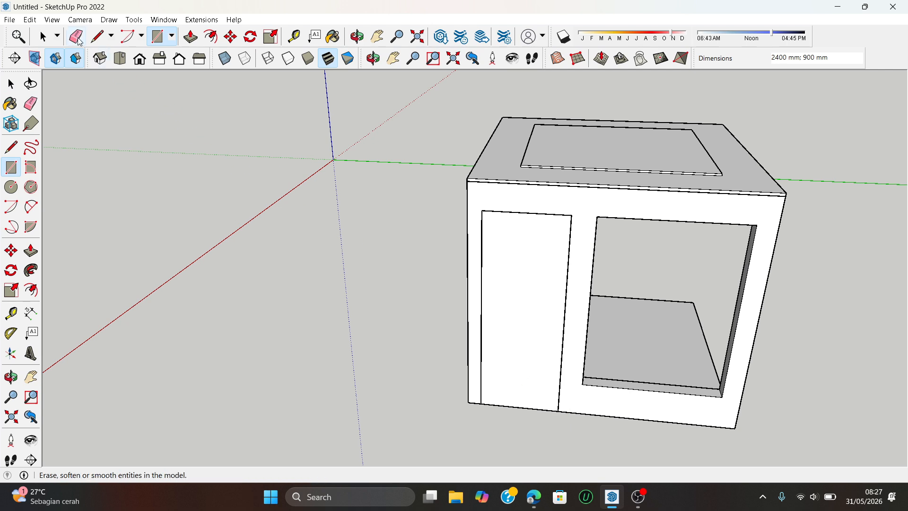
- Move the door rectangle out of the doorway to the empty space beside the room, about 2737 mm away
{"action": "left_click", "coordinate": [42, 36]}
{"action": "left_click", "coordinate": [517, 270]}
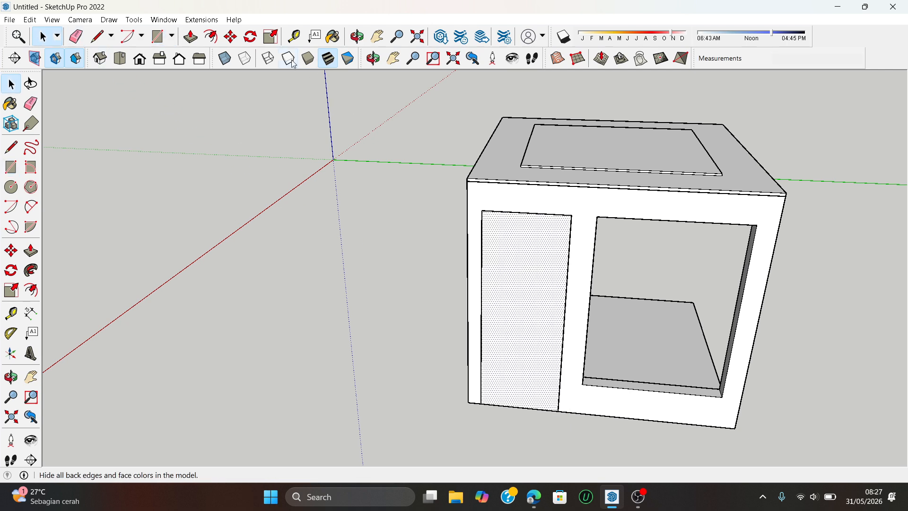
{"action": "key", "text": "m"}
{"action": "left_click", "coordinate": [517, 271]}
{"action": "left_click", "coordinate": [272, 253]}
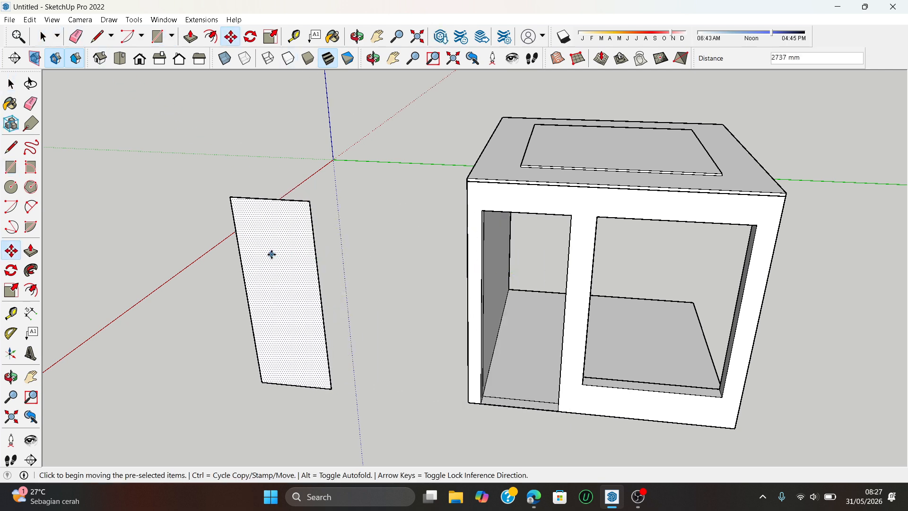
- Offset the door rectangle's outline 50 mm inward for the frame
{"action": "left_click", "coordinate": [165, 39]}
{"action": "scroll", "coordinate": [246, 213], "scroll_direction": "up", "scroll_amount": 2}
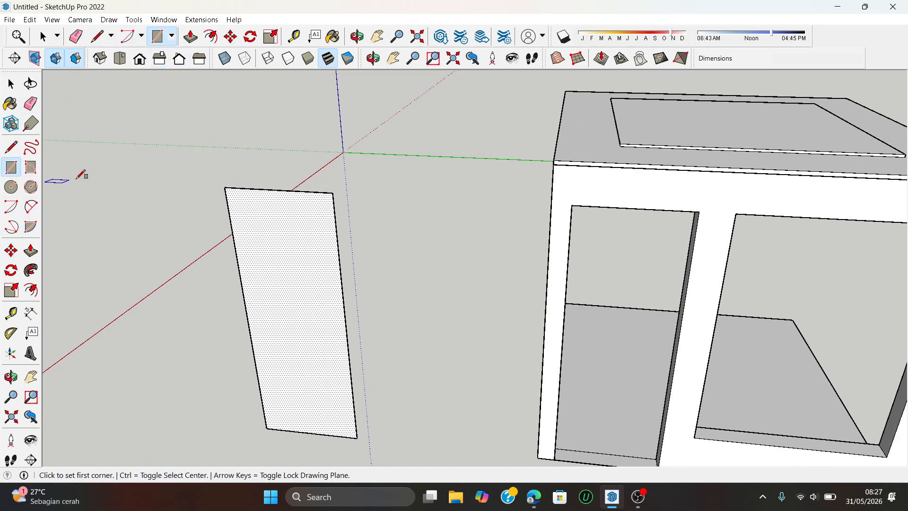
{"action": "left_click", "coordinate": [211, 38]}
{"action": "scroll", "coordinate": [278, 246], "scroll_direction": "up", "scroll_amount": 1}
{"action": "left_click", "coordinate": [276, 184]}
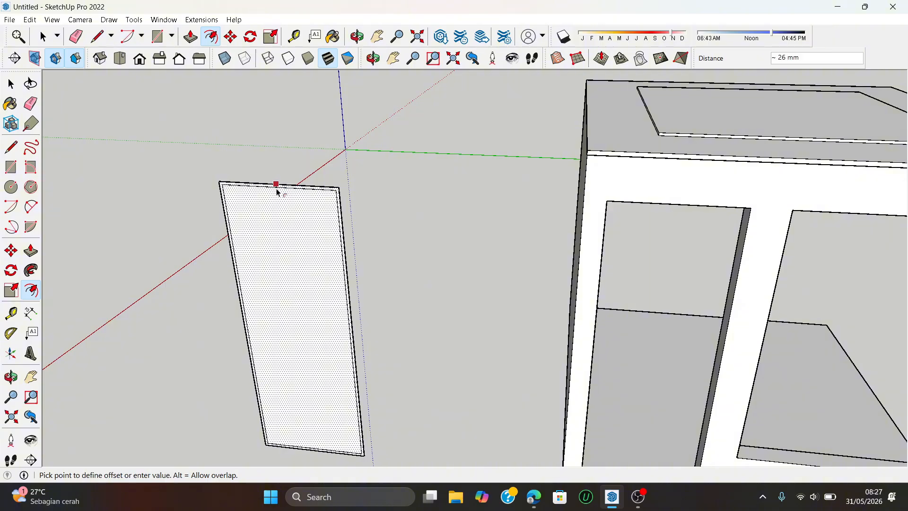
{"action": "type", "text": "50"}
{"action": "key", "text": "Return"}
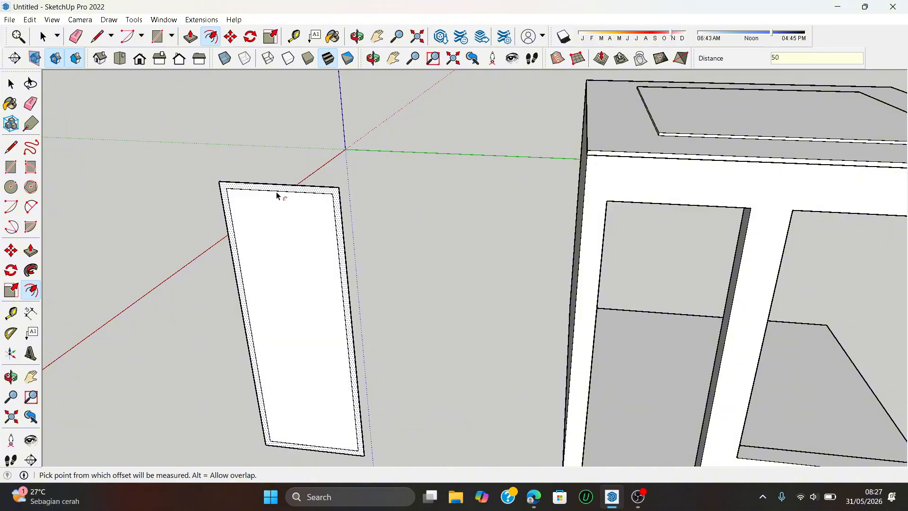
- Extend the frame's two inner side lines down to the base edge and erase the inner line along the bottom
{"action": "scroll", "coordinate": [278, 195], "scroll_direction": "down", "scroll_amount": 2}
{"action": "scroll", "coordinate": [286, 396], "scroll_direction": "up", "scroll_amount": 4}
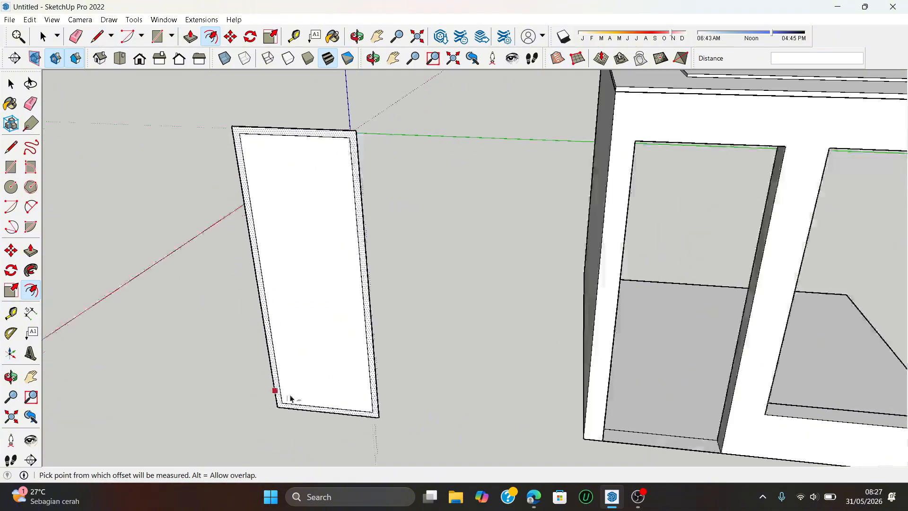
{"action": "scroll", "coordinate": [294, 398], "scroll_direction": "up", "scroll_amount": 2}
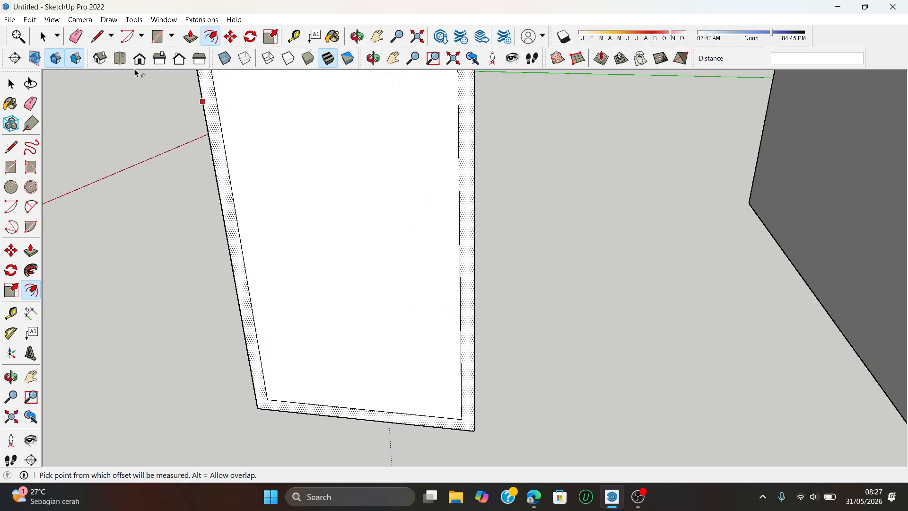
{"action": "key", "text": "l"}
{"action": "scroll", "coordinate": [284, 409], "scroll_direction": "up", "scroll_amount": 3}
{"action": "left_click", "coordinate": [233, 406]}
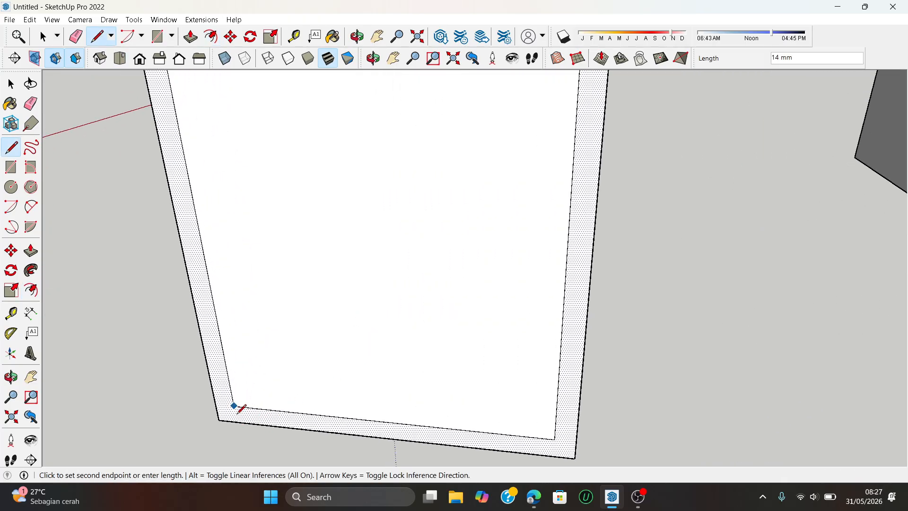
{"action": "left_click", "coordinate": [237, 421]}
{"action": "left_click", "coordinate": [556, 439]}
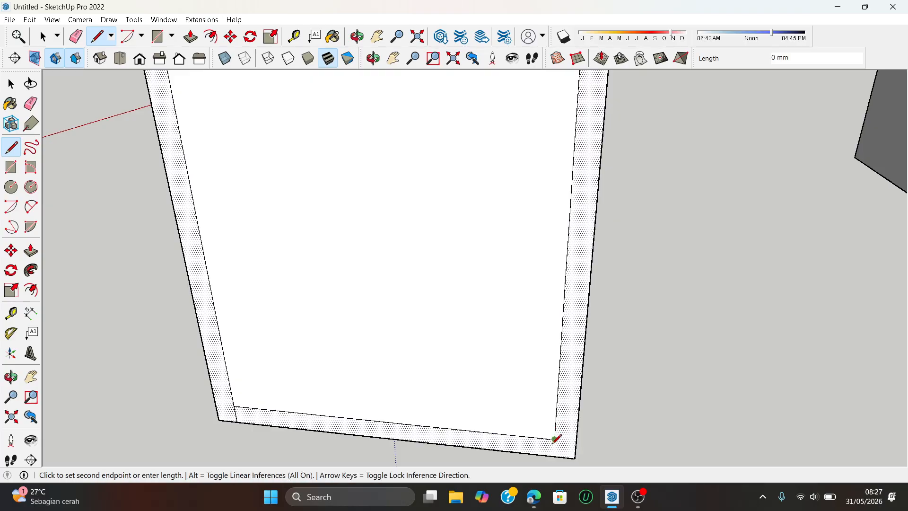
{"action": "left_click", "coordinate": [554, 455]}
{"action": "key", "text": "e"}
{"action": "mouse_move", "coordinate": [513, 428]}
{"action": "middle_mouse_down"}
{"action": "mouse_move", "coordinate": [444, 395]}
{"action": "mouse_move", "coordinate": [450, 401]}
{"action": "mouse_move", "coordinate": [386, 425]}
{"action": "mouse_move", "coordinate": [151, 203]}
{"action": "middle_mouse_up"}
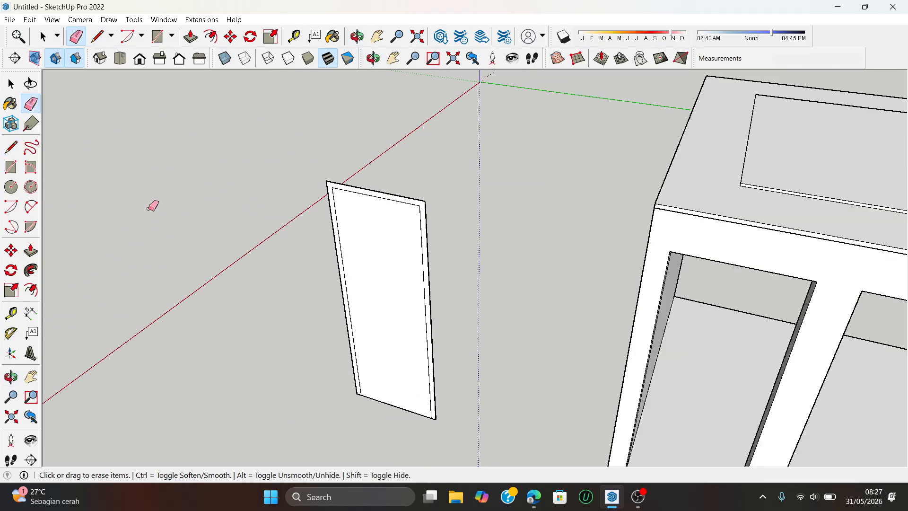
- Extrude the door frame's face 100 mm
{"action": "left_click", "coordinate": [190, 36]}
{"action": "scroll", "coordinate": [333, 215], "scroll_direction": "up", "scroll_amount": 2}
{"action": "left_click", "coordinate": [359, 177]}
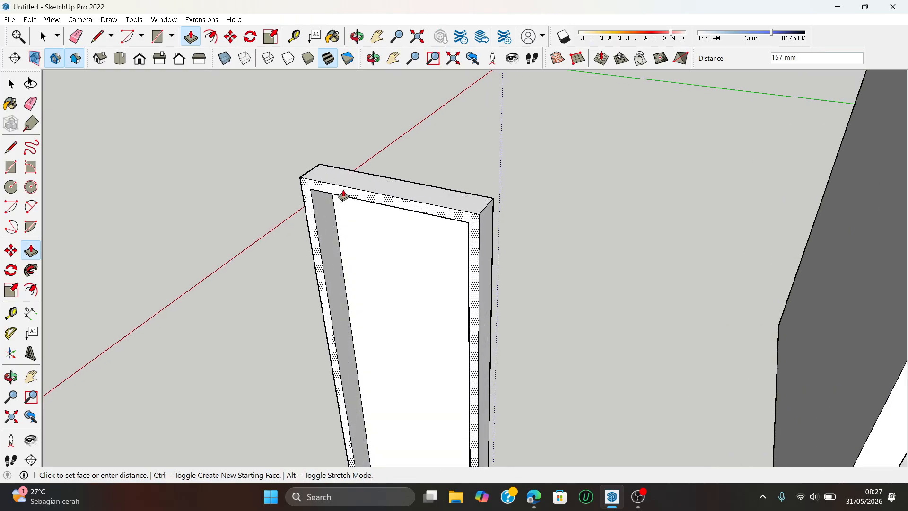
{"action": "key", "text": "Return"}
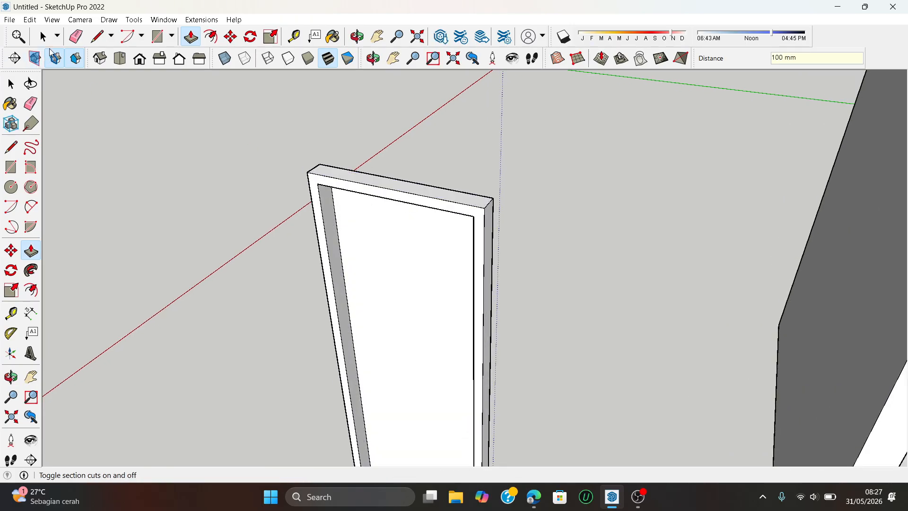
- Erase the bottom edge and the panel face inside the door frame, leaving only the frame
{"action": "left_click", "coordinate": [96, 37]}
{"action": "left_click", "coordinate": [81, 37]}
{"action": "scroll", "coordinate": [339, 137], "scroll_direction": "down", "scroll_amount": 4}
{"action": "scroll", "coordinate": [384, 352], "scroll_direction": "up", "scroll_amount": 1}
{"action": "left_click_drag", "start_coordinate": [393, 371], "coordinate": [385, 312]}
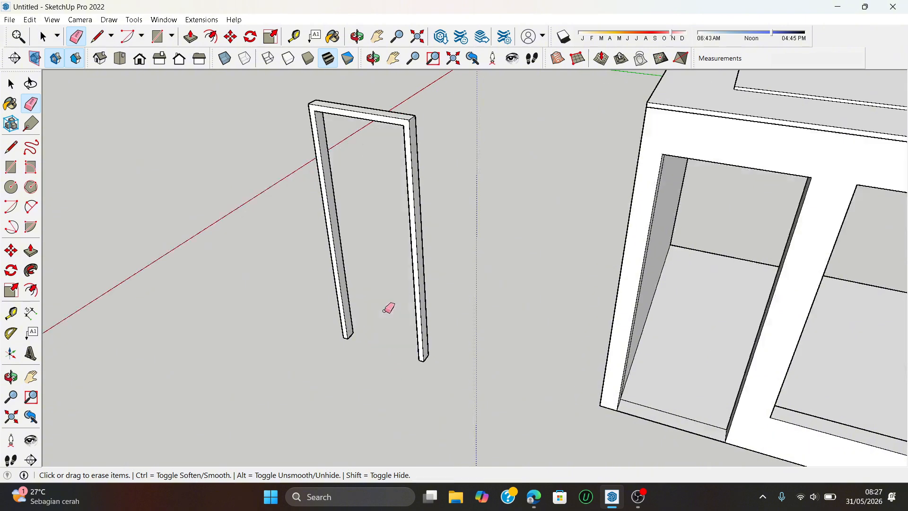
{"action": "scroll", "coordinate": [385, 311], "scroll_direction": "down", "scroll_amount": 1}
{"action": "middle_click_drag", "start_coordinate": [383, 305], "coordinate": [393, 320]}
- Select the whole door frame and make it a group
{"action": "left_click", "coordinate": [11, 83]}
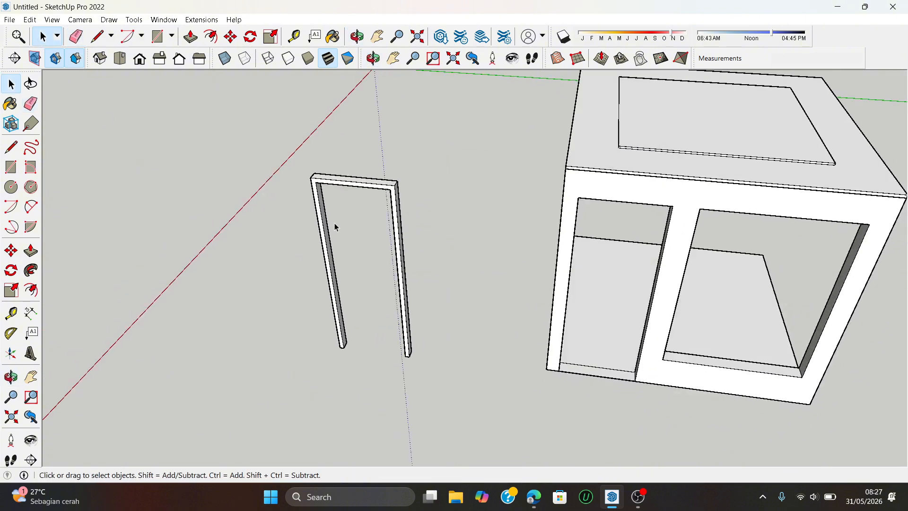
{"action": "triple_click", "coordinate": [329, 180]}
{"action": "right_click", "coordinate": [329, 180]}
{"action": "left_click", "coordinate": [359, 274]}
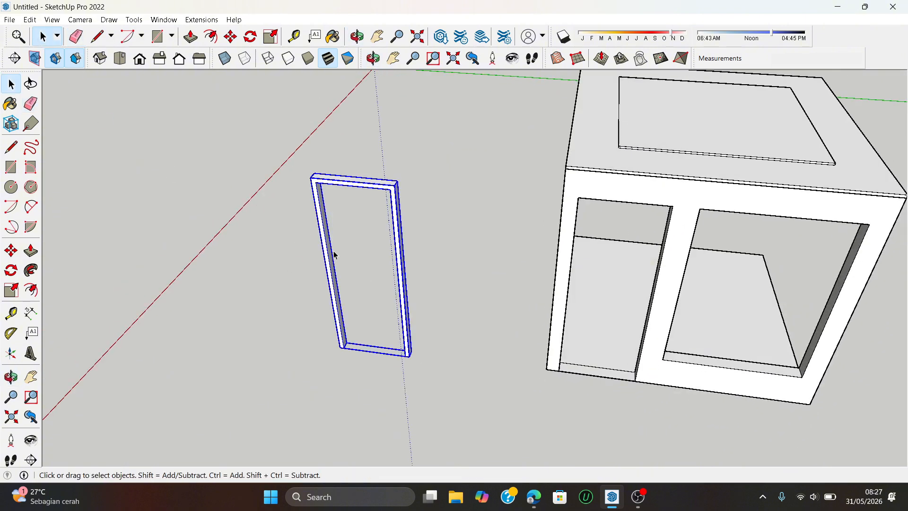
{"action": "left_click", "coordinate": [279, 263]}
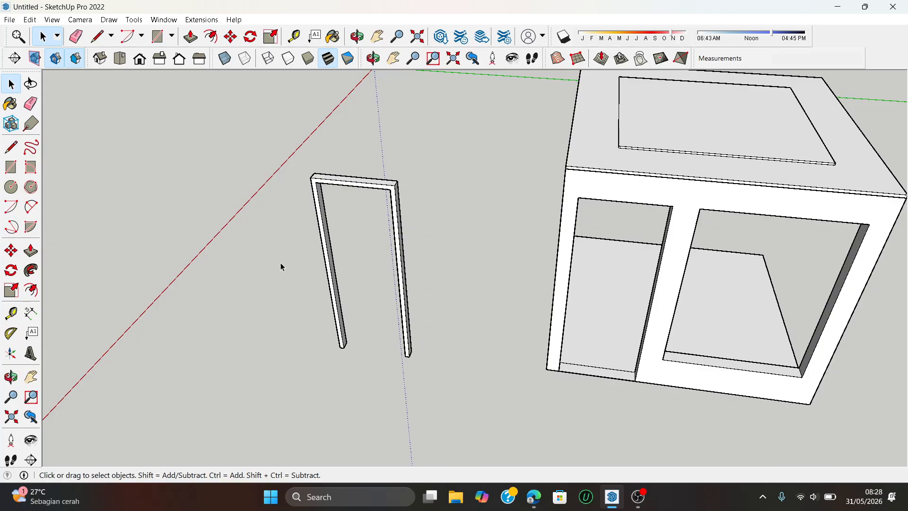
- Draw a 2350 by 800 mm door leaf rectangle inside the frame, between opposite inner corners
{"action": "key", "text": "r"}
{"action": "scroll", "coordinate": [348, 362], "scroll_direction": "up", "scroll_amount": 3}
{"action": "left_click", "coordinate": [343, 340]}
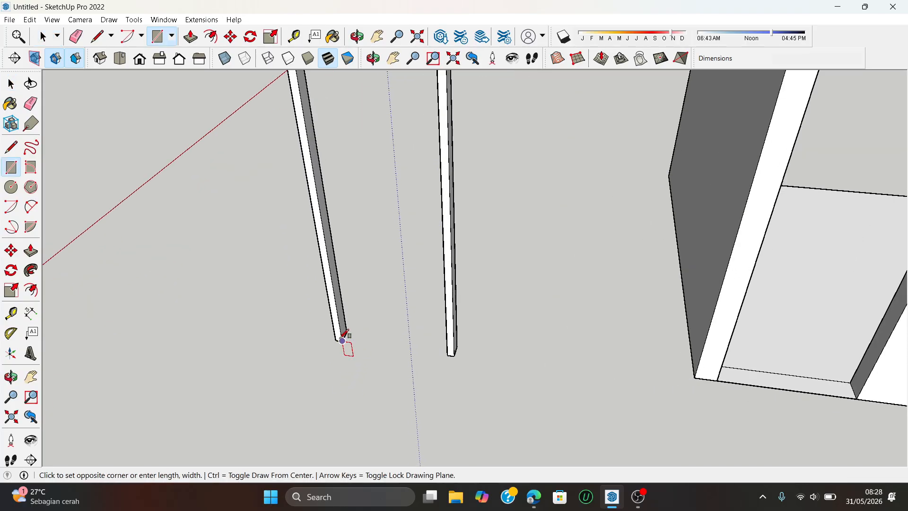
{"action": "scroll", "coordinate": [343, 340], "scroll_direction": "down", "scroll_amount": 3}
{"action": "left_click", "coordinate": [412, 147]}
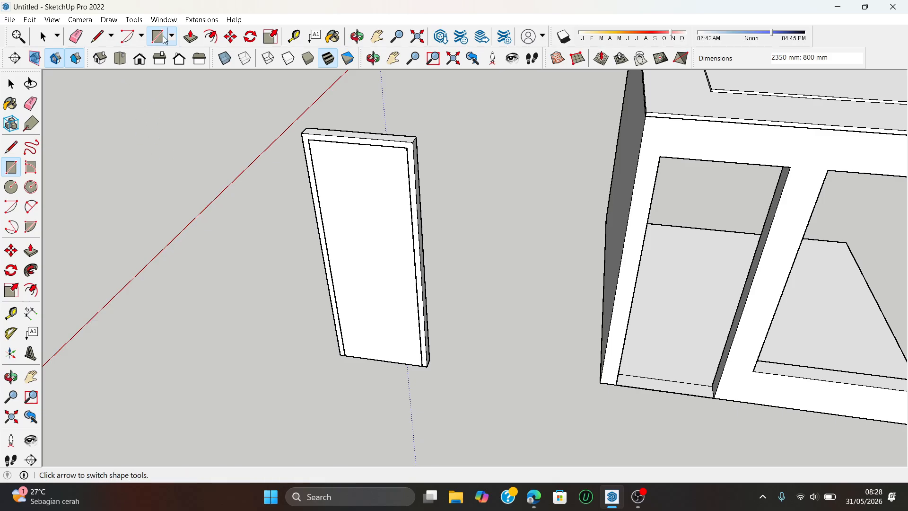
- Offset the door leaf's outline 100 mm inward
{"action": "scroll", "coordinate": [251, 135], "scroll_direction": "up", "scroll_amount": 1}
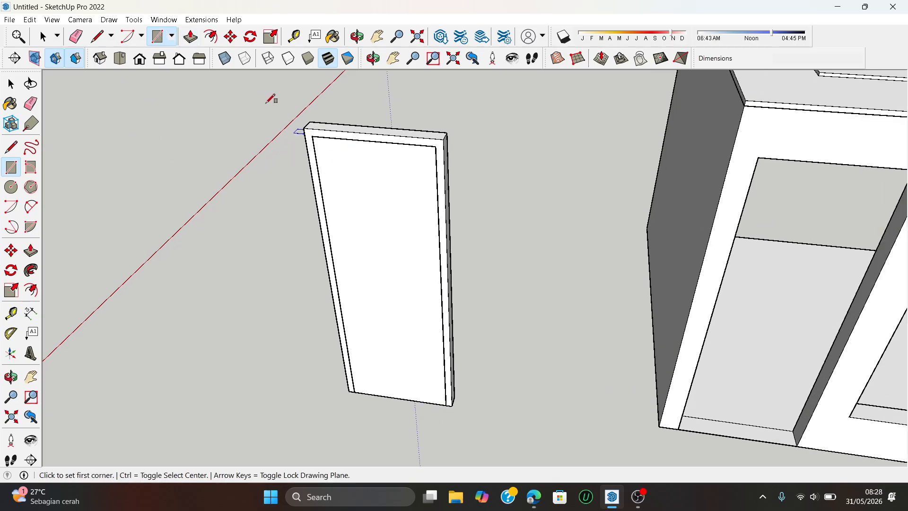
{"action": "left_click", "coordinate": [211, 37]}
{"action": "left_click", "coordinate": [356, 138]}
{"action": "scroll", "coordinate": [356, 142], "scroll_direction": "up", "scroll_amount": 2}
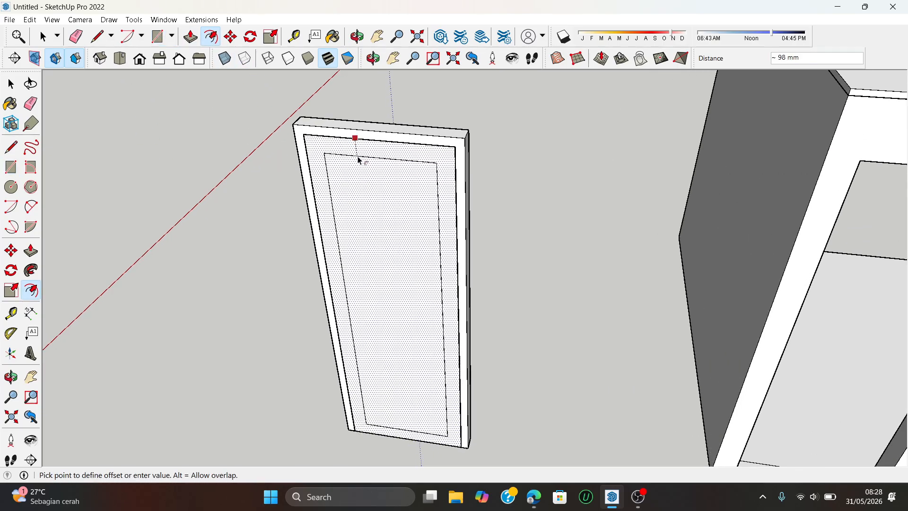
{"action": "left_click", "coordinate": [360, 161]}
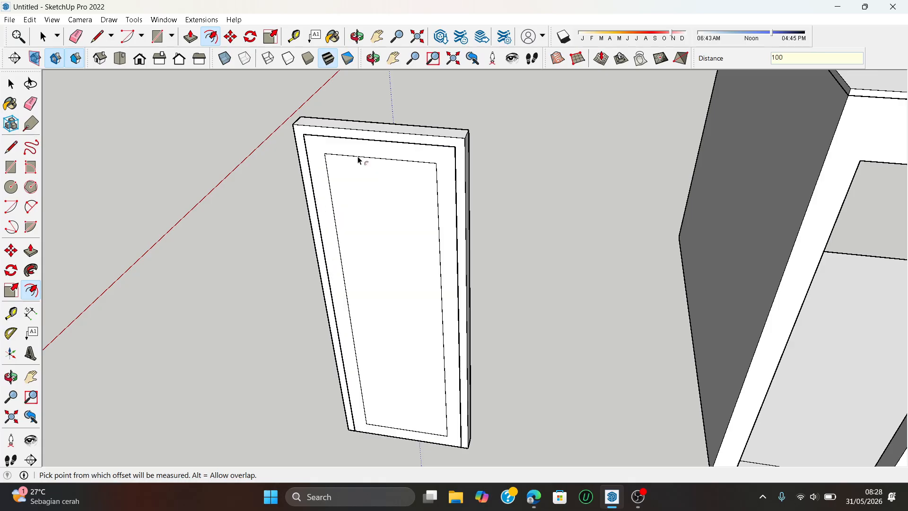
- Pull the door leaf's outer border 15 mm forward from the inner panel
{"action": "left_click", "coordinate": [191, 37]}
{"action": "scroll", "coordinate": [342, 150], "scroll_direction": "up", "scroll_amount": 2}
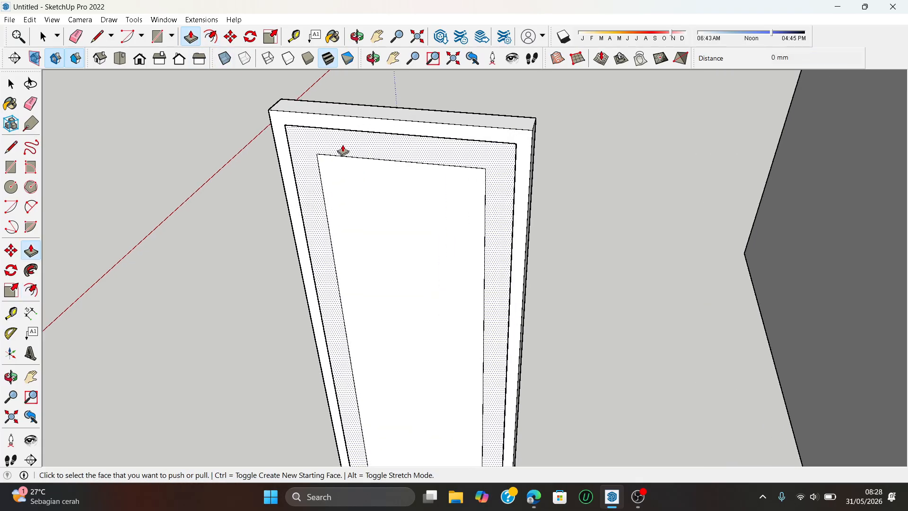
{"action": "left_click", "coordinate": [341, 148]}
{"action": "type", "text": "1"}
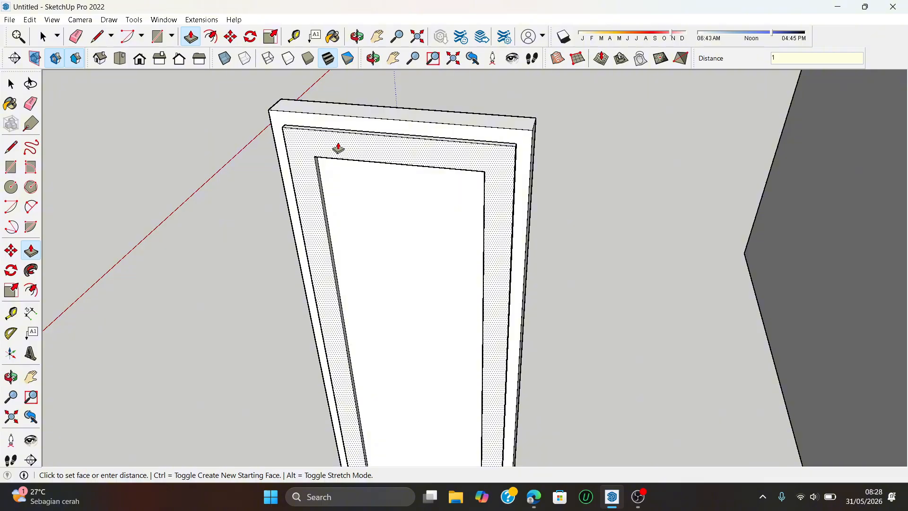
{"action": "type", "text": "5"}
{"action": "key", "text": "Return"}
- Pull the leaf's outer border 10 mm on the rear side of the door
{"action": "scroll", "coordinate": [339, 149], "scroll_direction": "down", "scroll_amount": 3}
{"action": "middle_click_drag", "start_coordinate": [398, 175], "coordinate": [554, 301]}
{"action": "scroll", "coordinate": [405, 300], "scroll_direction": "up", "scroll_amount": 5}
{"action": "left_click", "coordinate": [410, 311]}
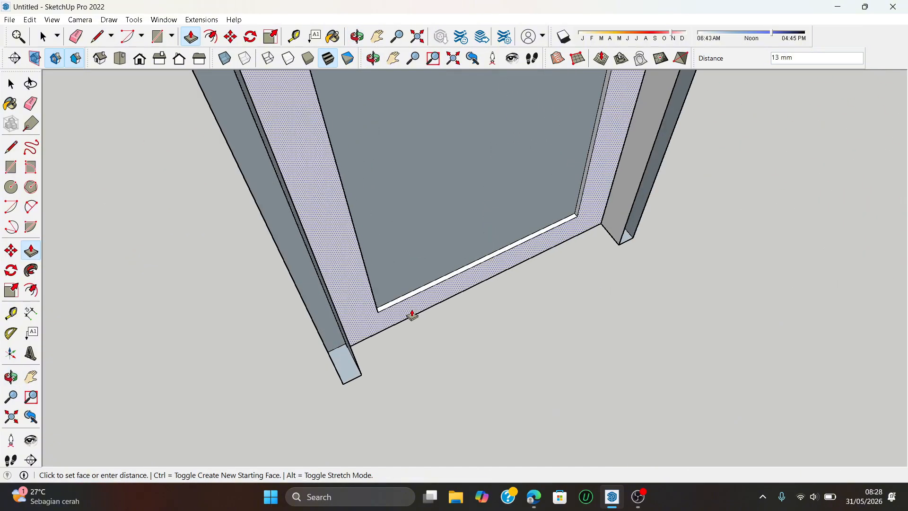
{"action": "type", "text": "10"}
{"action": "key", "text": "Return"}
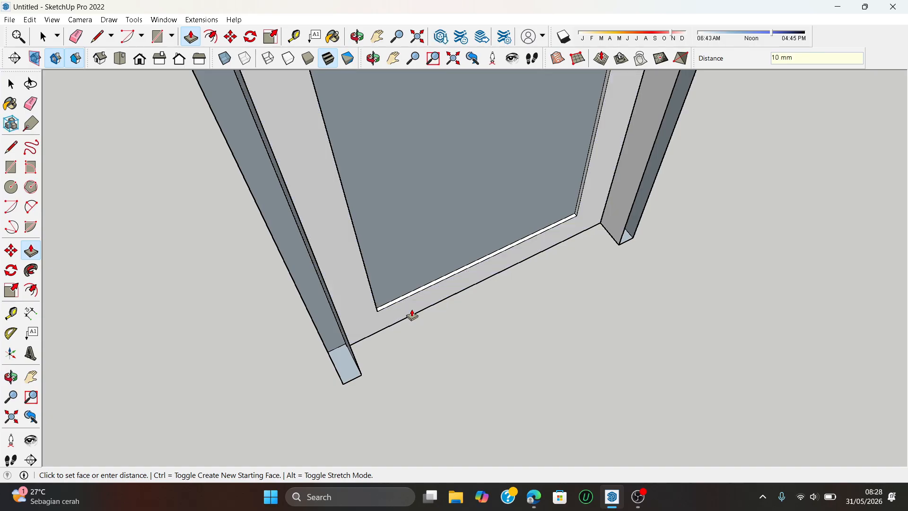
- Pull the leaf's inner panel 5 mm on the rear side of the door
{"action": "scroll", "coordinate": [392, 298], "scroll_direction": "up", "scroll_amount": 2}
{"action": "left_click", "coordinate": [397, 267]}
{"action": "type", "text": "5"}
{"action": "key", "text": "Return"}
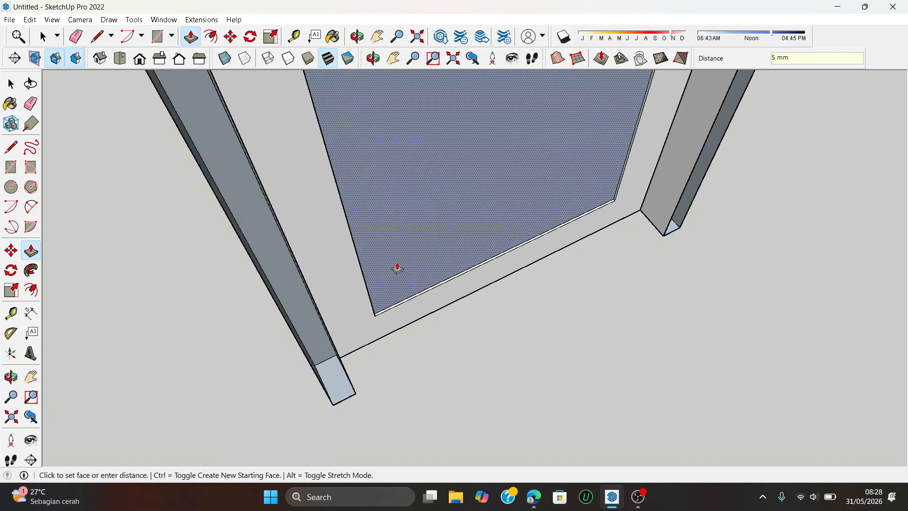
{"action": "scroll", "coordinate": [454, 326], "scroll_direction": "down", "scroll_amount": 5}
{"action": "scroll", "coordinate": [432, 383], "scroll_direction": "down", "scroll_amount": 3}
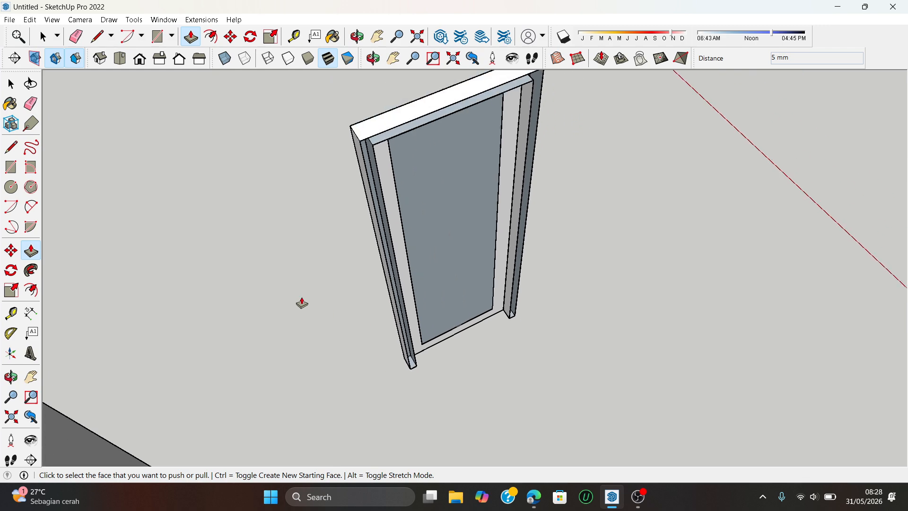
- Open the door frame group for editing and draw a 50 mm line across the foot of one leg
{"action": "left_click", "coordinate": [42, 36]}
{"action": "scroll", "coordinate": [368, 142], "scroll_direction": "up", "scroll_amount": 2}
{"action": "triple_click", "coordinate": [368, 142]}
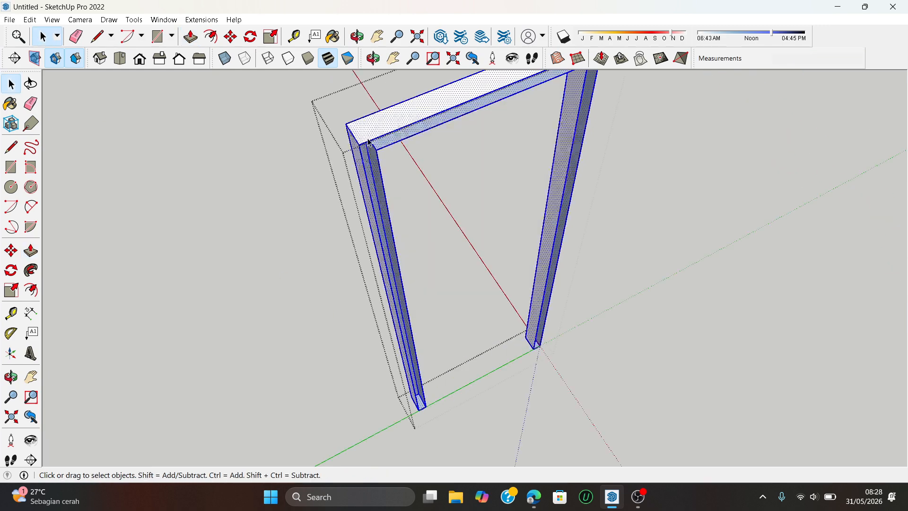
{"action": "scroll", "coordinate": [435, 378], "scroll_direction": "up", "scroll_amount": 3}
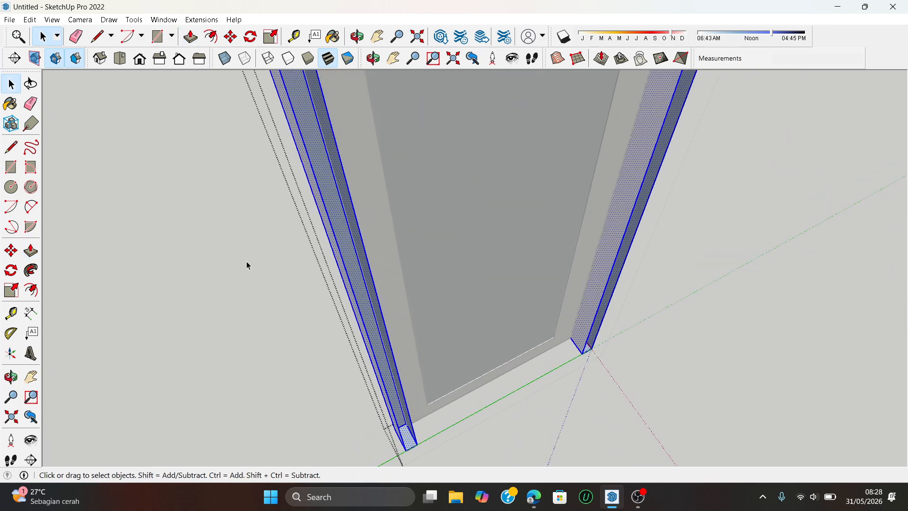
{"action": "scroll", "coordinate": [467, 287], "scroll_direction": "down", "scroll_amount": 3}
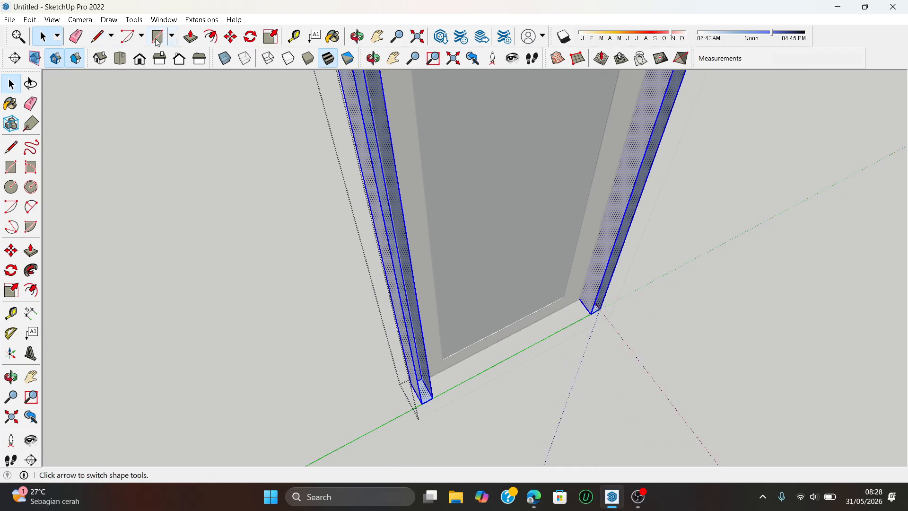
{"action": "left_click", "coordinate": [98, 37]}
{"action": "scroll", "coordinate": [447, 415], "scroll_direction": "up", "scroll_amount": 2}
{"action": "left_click", "coordinate": [419, 403]}
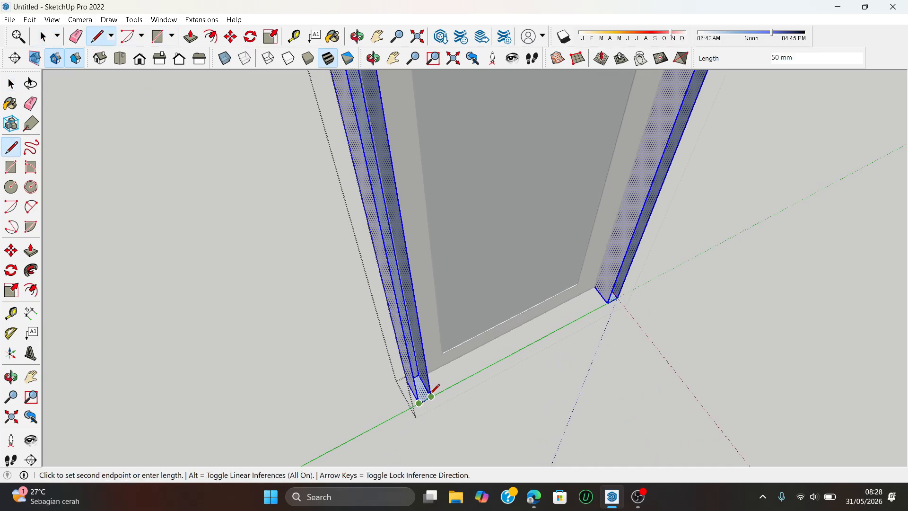
{"action": "left_click", "coordinate": [431, 396]}
- Leave the frame group, select the whole door leaf with its inner panel, and make it a group
{"action": "scroll", "coordinate": [419, 444], "scroll_direction": "down", "scroll_amount": 1}
{"action": "middle_click_drag", "start_coordinate": [420, 444], "coordinate": [662, 312]}
{"action": "middle_click_drag", "start_coordinate": [548, 326], "coordinate": [745, 367]}
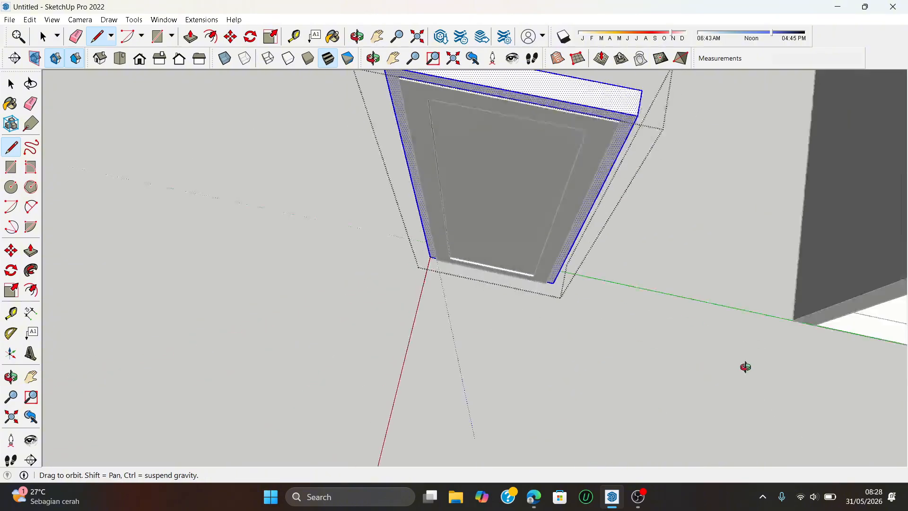
{"action": "left_click", "coordinate": [43, 36]}
{"action": "left_click", "coordinate": [271, 226]}
{"action": "left_click", "coordinate": [522, 255]}
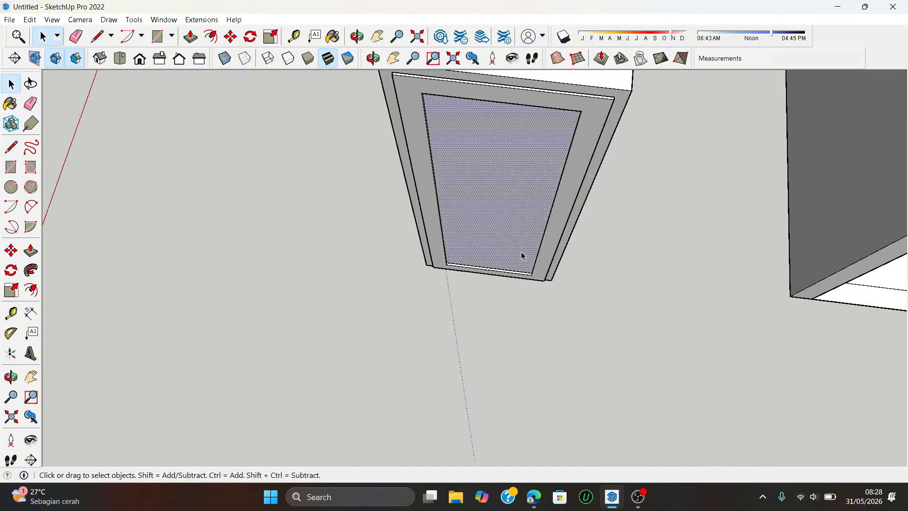
{"action": "triple_click", "coordinate": [520, 254]}
{"action": "right_click", "coordinate": [520, 253]}
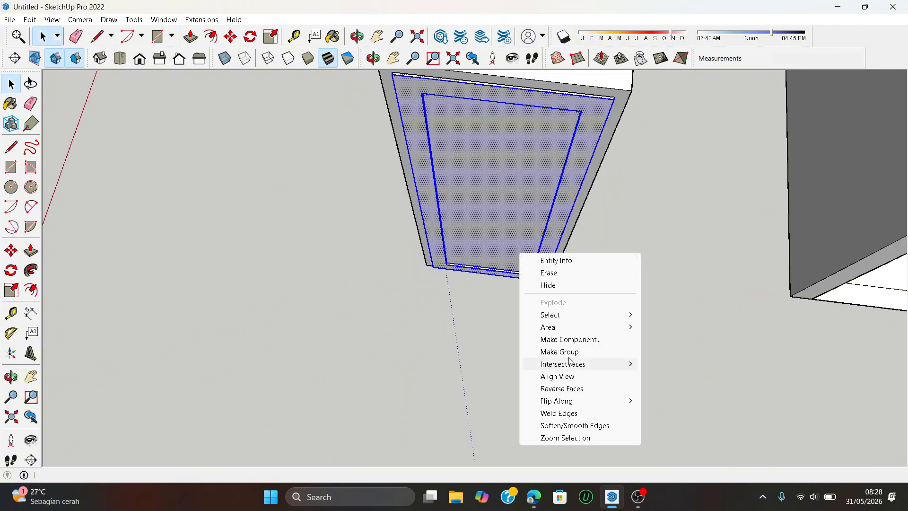
{"action": "key", "text": "Escape"}
- Move the door leaf back into its frame, aligning its lower corner with the inner edge of the frame's leg
{"action": "scroll", "coordinate": [462, 274], "scroll_direction": "up", "scroll_amount": 5}
{"action": "key", "text": "m"}
{"action": "scroll", "coordinate": [406, 263], "scroll_direction": "up", "scroll_amount": 1}
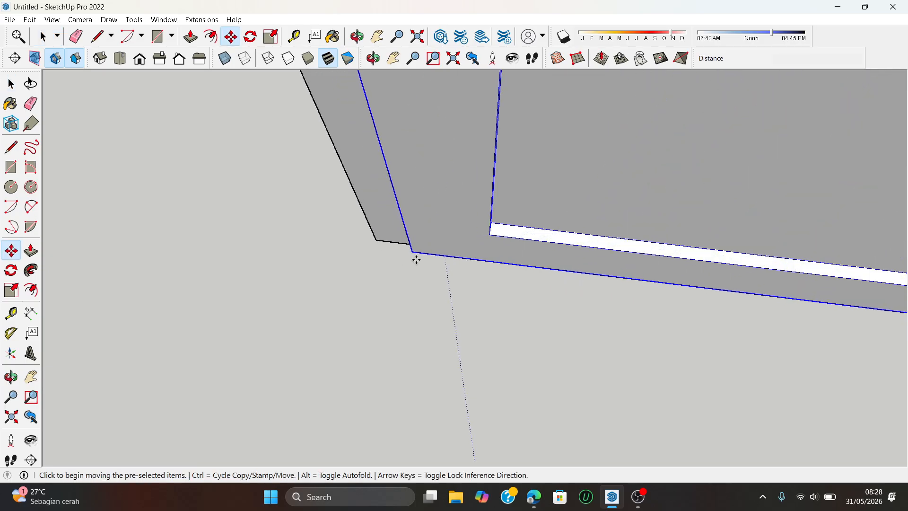
{"action": "left_click", "coordinate": [414, 254]}
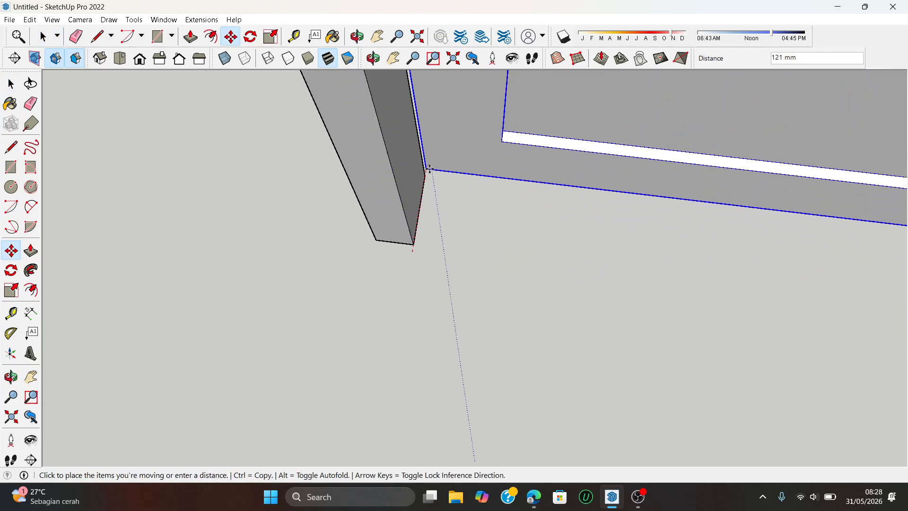
{"action": "left_click", "coordinate": [425, 175]}
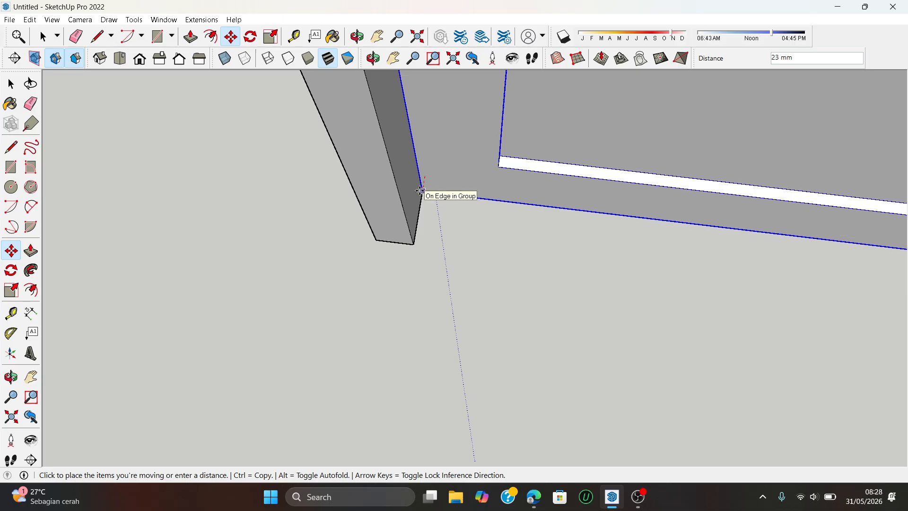
{"action": "left_click", "coordinate": [421, 191]}
- Move the door leaf and frame together into the room's door opening, snapping their lower corner to the opening's corner
{"action": "scroll", "coordinate": [345, 318], "scroll_direction": "down", "scroll_amount": 4}
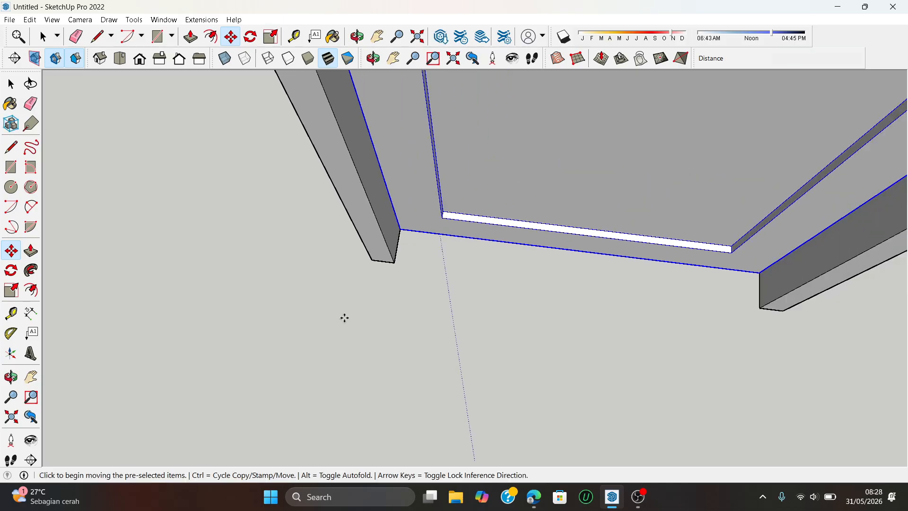
{"action": "scroll", "coordinate": [395, 326], "scroll_direction": "down", "scroll_amount": 5}
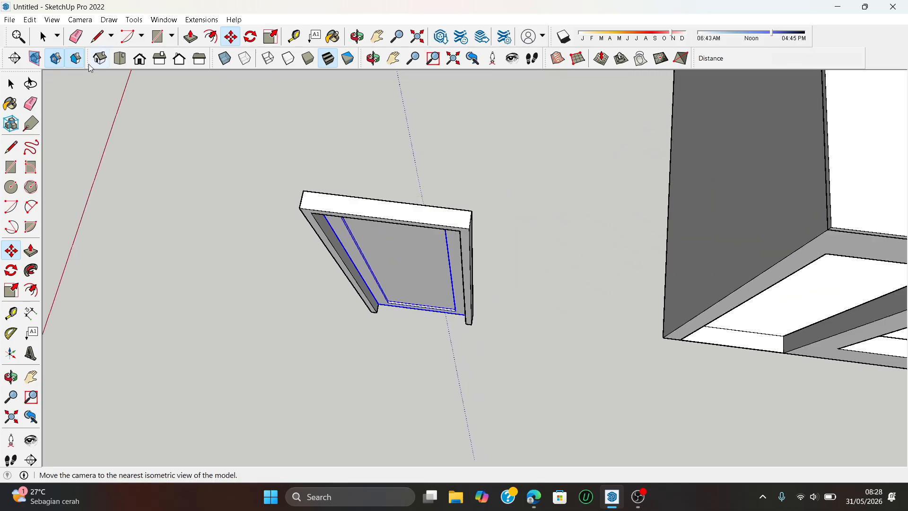
{"action": "left_click", "coordinate": [44, 37]}
{"action": "left_click_drag", "start_coordinate": [410, 265], "coordinate": [409, 263]}
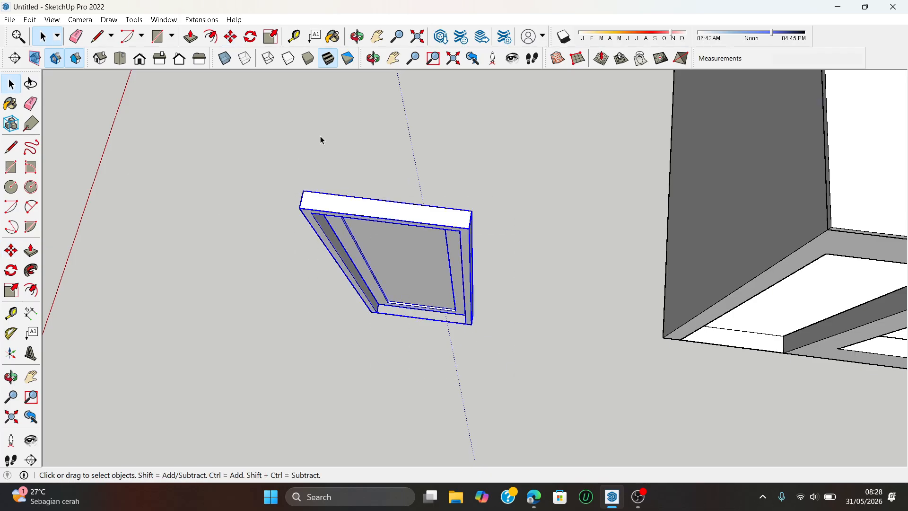
{"action": "left_click", "coordinate": [231, 36]}
{"action": "scroll", "coordinate": [357, 342], "scroll_direction": "up", "scroll_amount": 3}
{"action": "scroll", "coordinate": [357, 342], "scroll_direction": "up", "scroll_amount": 4}
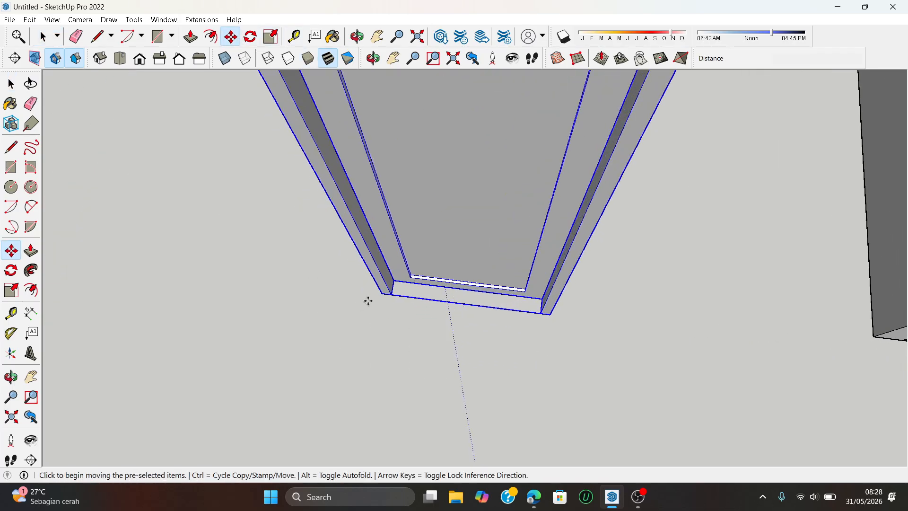
{"action": "left_click", "coordinate": [386, 293]}
{"action": "scroll", "coordinate": [308, 236], "scroll_direction": "down", "scroll_amount": 5}
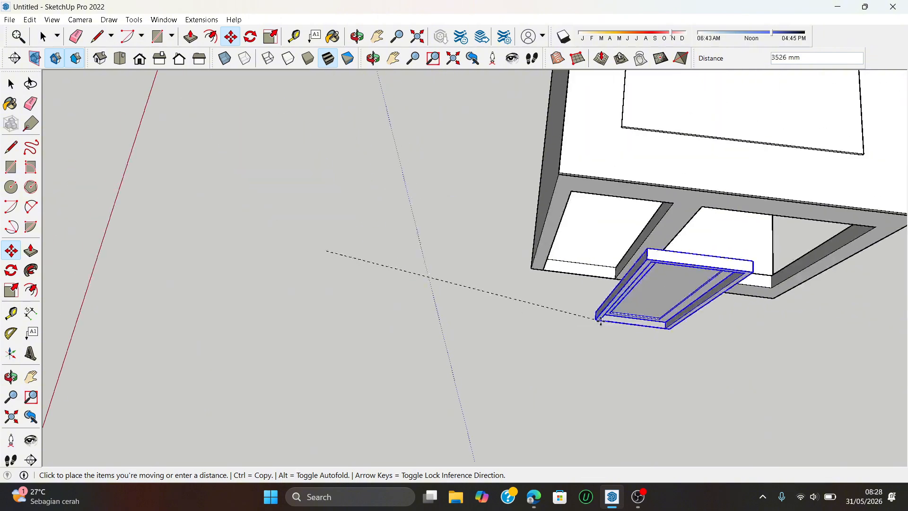
{"action": "scroll", "coordinate": [592, 314], "scroll_direction": "up", "scroll_amount": 2}
{"action": "middle_click_drag", "start_coordinate": [558, 302], "coordinate": [511, 146]}
{"action": "scroll", "coordinate": [518, 331], "scroll_direction": "up", "scroll_amount": 2}
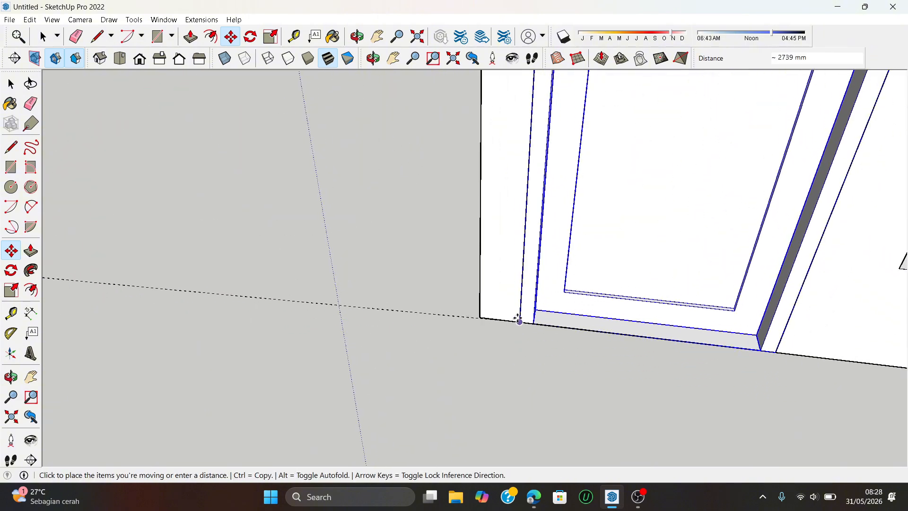
{"action": "left_click", "coordinate": [522, 321]}
- Draw a 2000 by 1500 mm rectangle across the room's window opening, from corner to corner
{"action": "scroll", "coordinate": [369, 362], "scroll_direction": "down", "scroll_amount": 2}
{"action": "scroll", "coordinate": [351, 368], "scroll_direction": "down", "scroll_amount": 3}
{"action": "middle_click_drag", "start_coordinate": [336, 369], "coordinate": [468, 304]}
{"action": "key", "text": "r"}
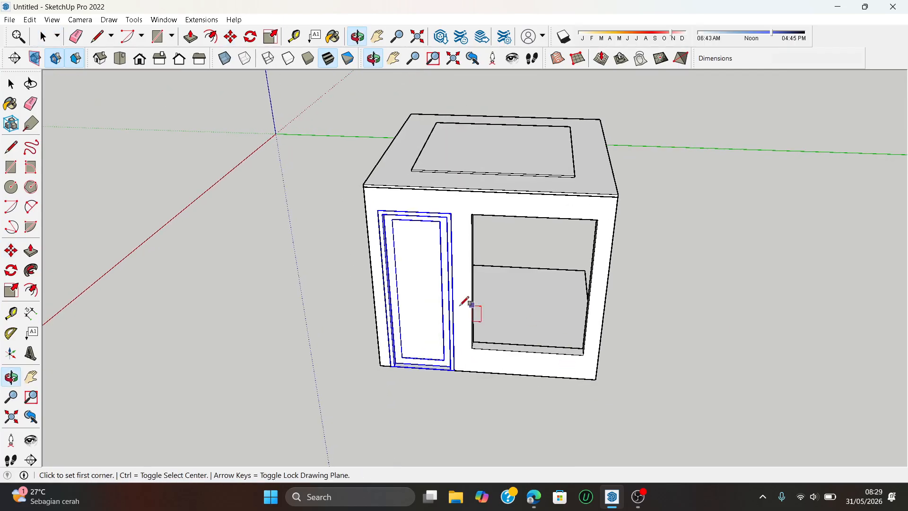
{"action": "scroll", "coordinate": [468, 304], "scroll_direction": "up", "scroll_amount": 3}
{"action": "left_click", "coordinate": [481, 348]}
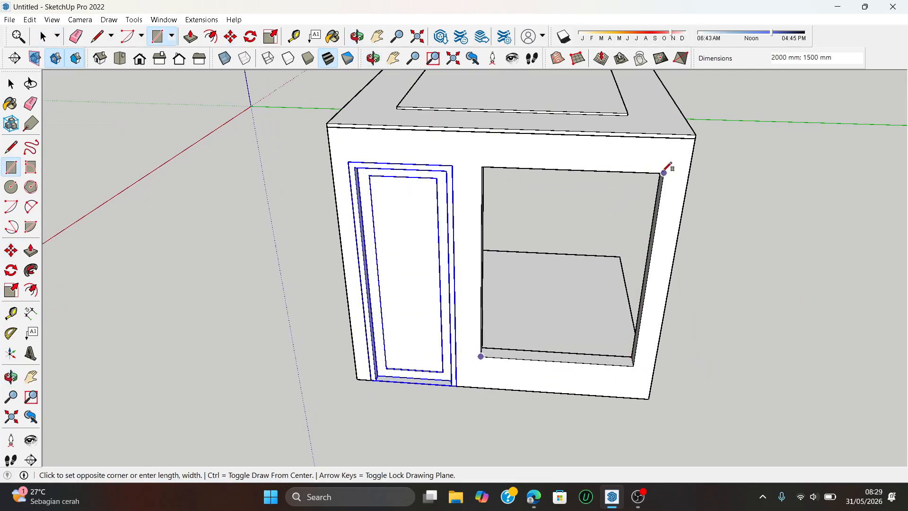
{"action": "left_click", "coordinate": [664, 173]}
- Move the window rectangle out of the opening to the free space beside the room, on the door's side
{"action": "left_click", "coordinate": [42, 36]}
{"action": "left_click", "coordinate": [571, 261]}
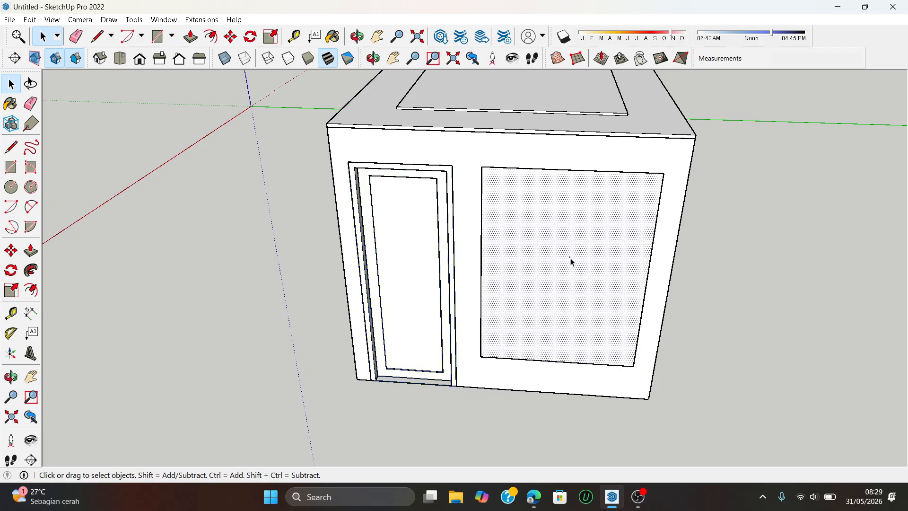
{"action": "left_click", "coordinate": [230, 37]}
{"action": "left_click", "coordinate": [613, 306]}
{"action": "scroll", "coordinate": [894, 350], "scroll_direction": "down", "scroll_amount": 4}
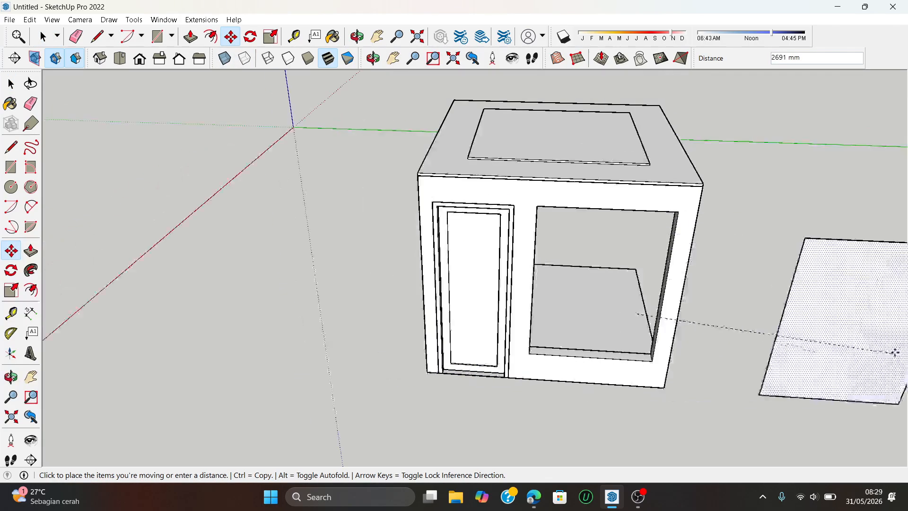
{"action": "left_click", "coordinate": [419, 306]}
- Offset the window rectangle's outline 50 mm inward
{"action": "scroll", "coordinate": [379, 318], "scroll_direction": "up", "scroll_amount": 5}
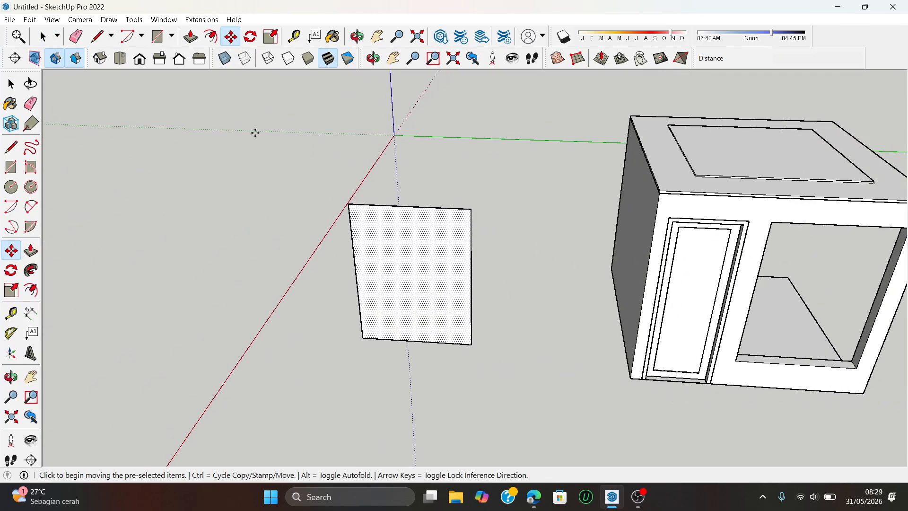
{"action": "left_click", "coordinate": [211, 36]}
{"action": "scroll", "coordinate": [407, 218], "scroll_direction": "up", "scroll_amount": 2}
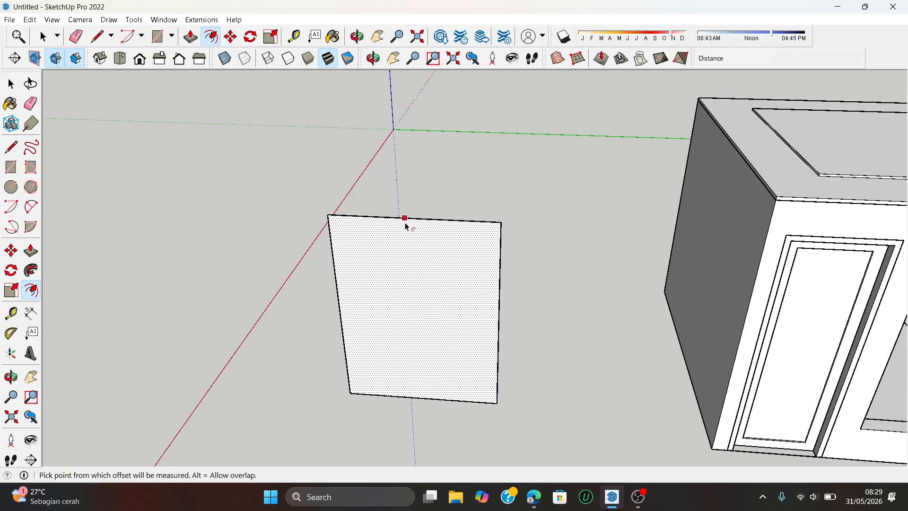
{"action": "left_click", "coordinate": [405, 226]}
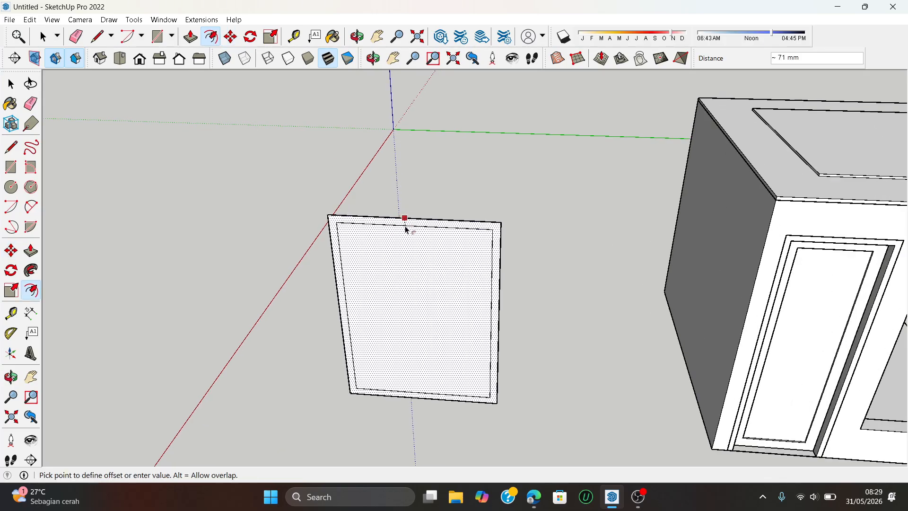
{"action": "type", "text": "50"}
{"action": "key", "text": "Return"}
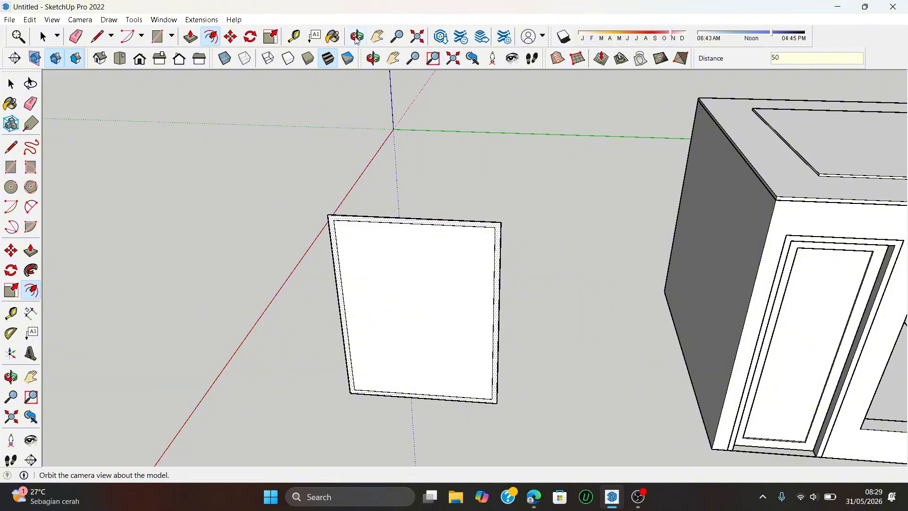
- Place a vertical guide 500 mm in from the window's outer edge nearest the room, and a second 50 mm further in
{"action": "left_click", "coordinate": [293, 37]}
{"action": "scroll", "coordinate": [350, 274], "scroll_direction": "up", "scroll_amount": 4}
{"action": "left_click", "coordinate": [333, 257]}
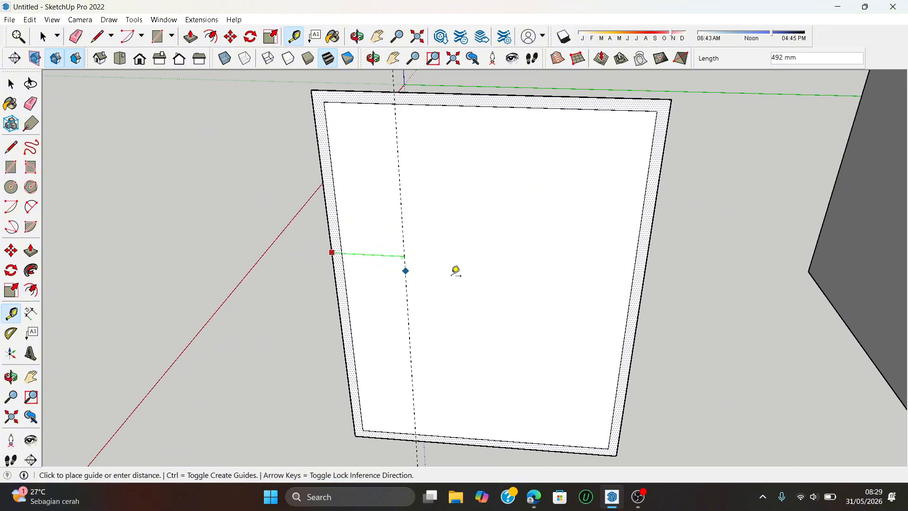
{"action": "scroll", "coordinate": [452, 276], "scroll_direction": "down", "scroll_amount": 2}
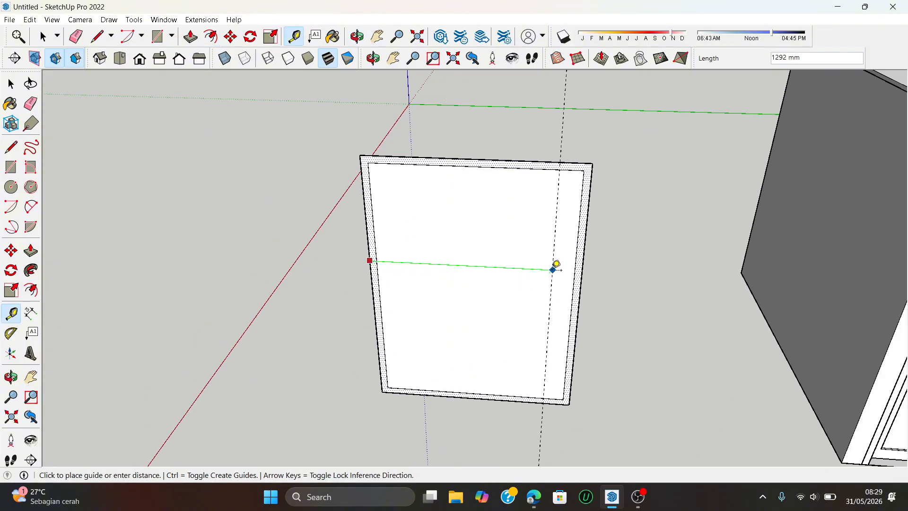
{"action": "key", "text": "Escape"}
{"action": "left_click", "coordinate": [583, 268]}
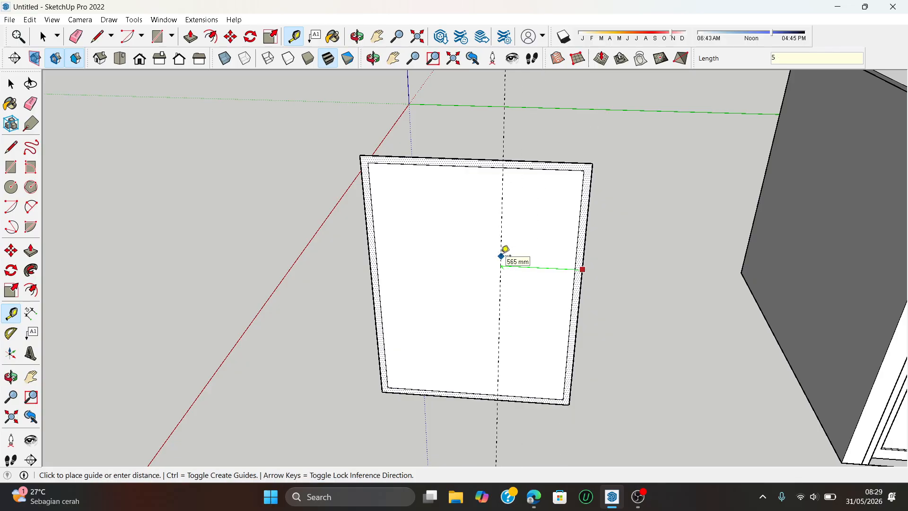
{"action": "key", "text": "Return"}
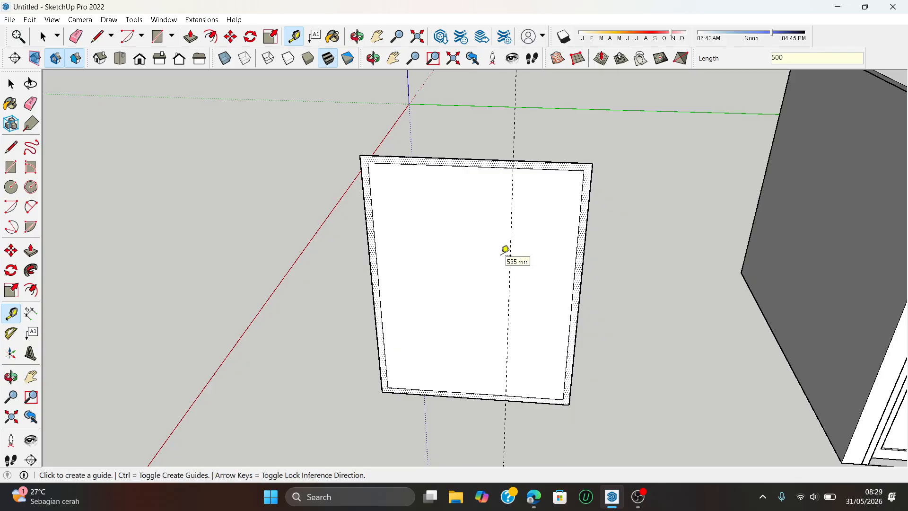
{"action": "left_click", "coordinate": [510, 215]}
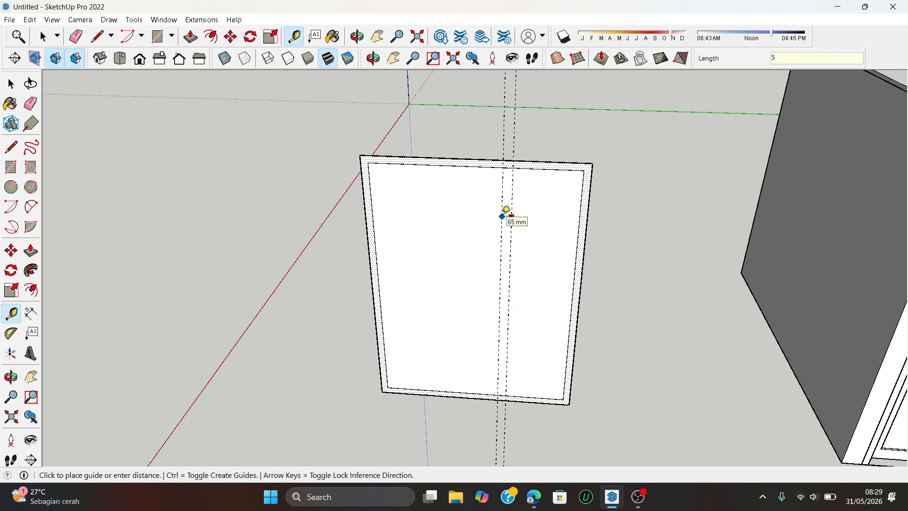
{"action": "key", "text": "Return"}
- Draw a mullion rectangle between the two guides, spanning the full height inside the window border
{"action": "key", "text": "r"}
{"action": "scroll", "coordinate": [504, 192], "scroll_direction": "up", "scroll_amount": 2}
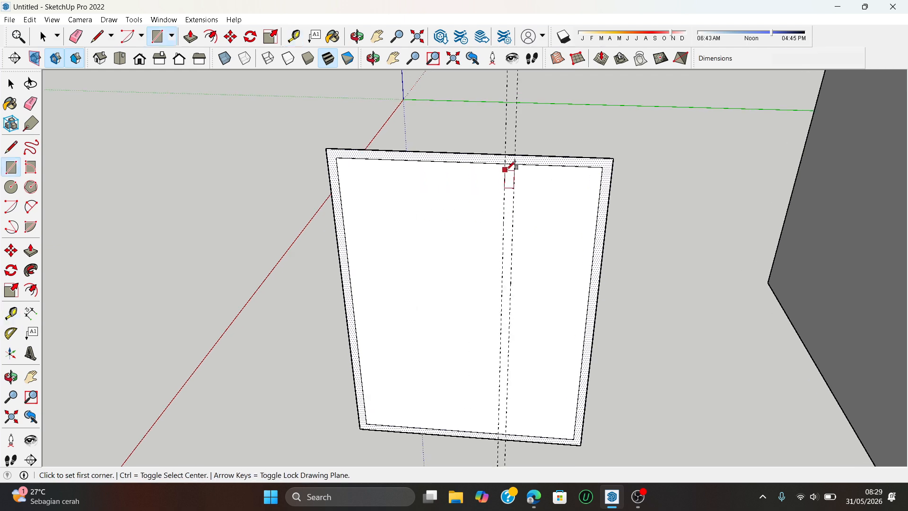
{"action": "left_click", "coordinate": [515, 162]}
{"action": "scroll", "coordinate": [482, 365], "scroll_direction": "down", "scroll_amount": 2}
{"action": "scroll", "coordinate": [494, 390], "scroll_direction": "up", "scroll_amount": 3}
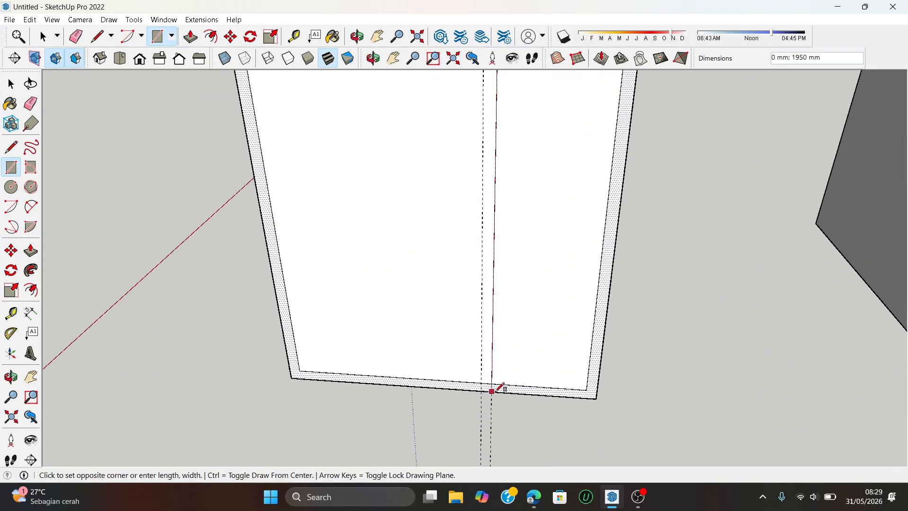
{"action": "left_click", "coordinate": [482, 382]}
{"action": "scroll", "coordinate": [479, 404], "scroll_direction": "down", "scroll_amount": 2}
{"action": "scroll", "coordinate": [488, 384], "scroll_direction": "up", "scroll_amount": 2}
{"action": "scroll", "coordinate": [486, 382], "scroll_direction": "down", "scroll_amount": 3}
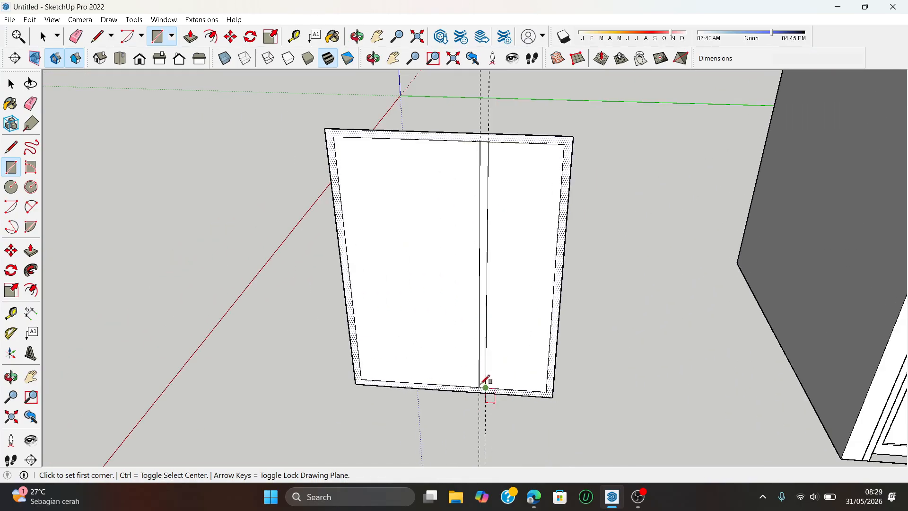
- Erase both guides and the short edges separating the mullion's ends from the window border
{"action": "key", "text": "e"}
{"action": "left_click_drag", "start_coordinate": [490, 161], "coordinate": [471, 149]}
{"action": "scroll", "coordinate": [503, 377], "scroll_direction": "up", "scroll_amount": 5}
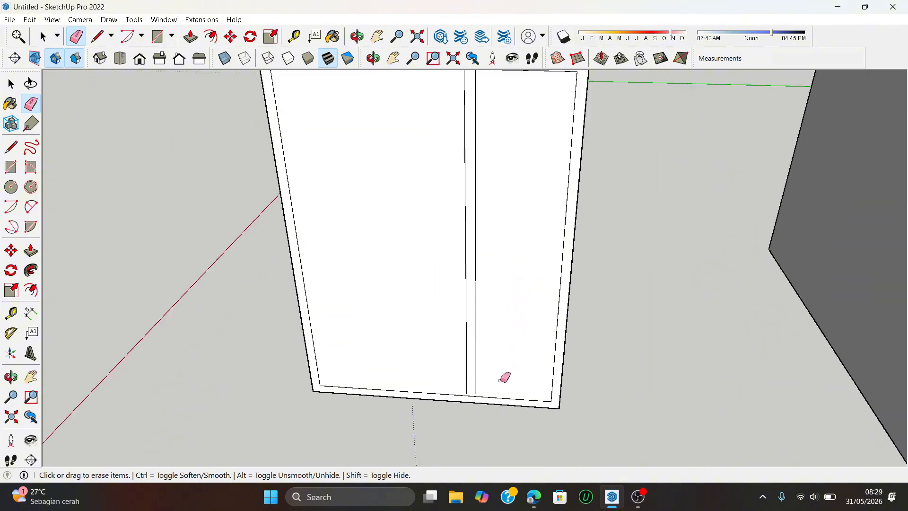
{"action": "scroll", "coordinate": [445, 400], "scroll_direction": "down", "scroll_amount": 3}
{"action": "scroll", "coordinate": [426, 213], "scroll_direction": "down", "scroll_amount": 3}
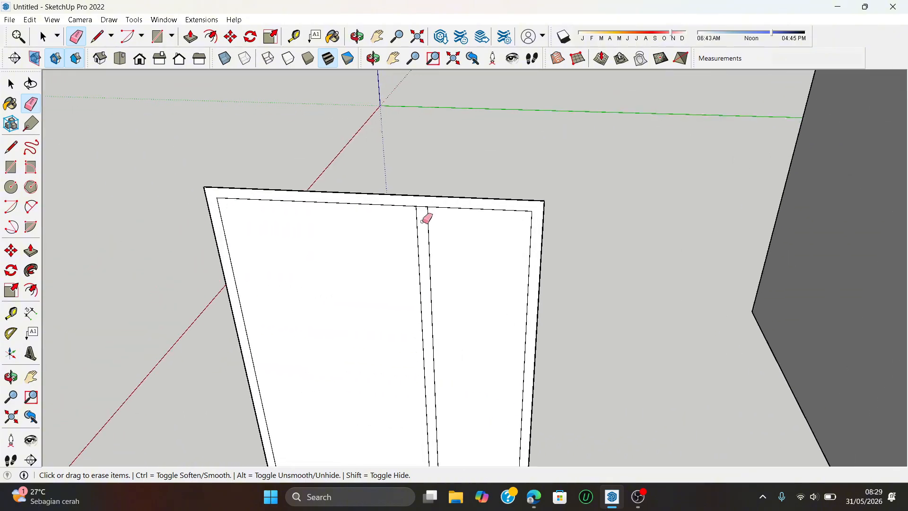
{"action": "scroll", "coordinate": [425, 199], "scroll_direction": "up", "scroll_amount": 3}
{"action": "scroll", "coordinate": [422, 260], "scroll_direction": "down", "scroll_amount": 4}
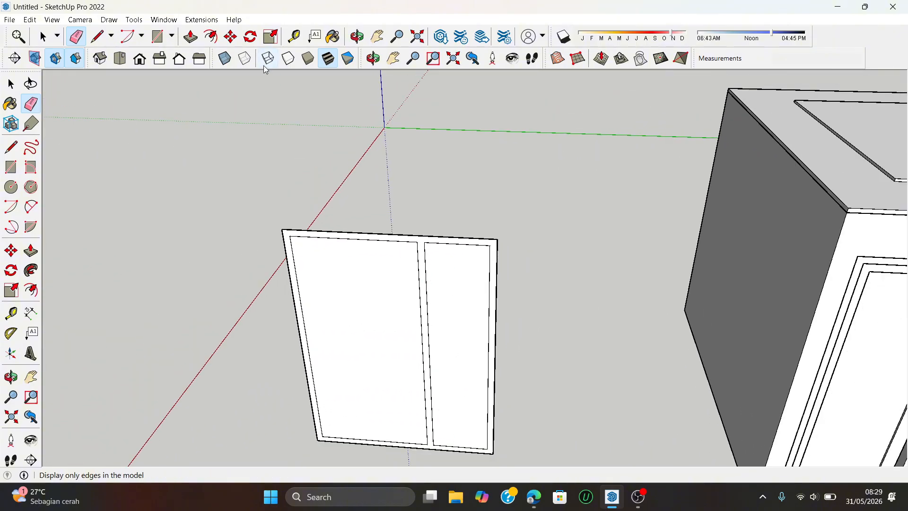
- Extrude the window border and mullion 100 mm to form the solid window frame
{"action": "left_click", "coordinate": [190, 37]}
{"action": "scroll", "coordinate": [405, 251], "scroll_direction": "up", "scroll_amount": 2}
{"action": "left_click", "coordinate": [405, 243]}
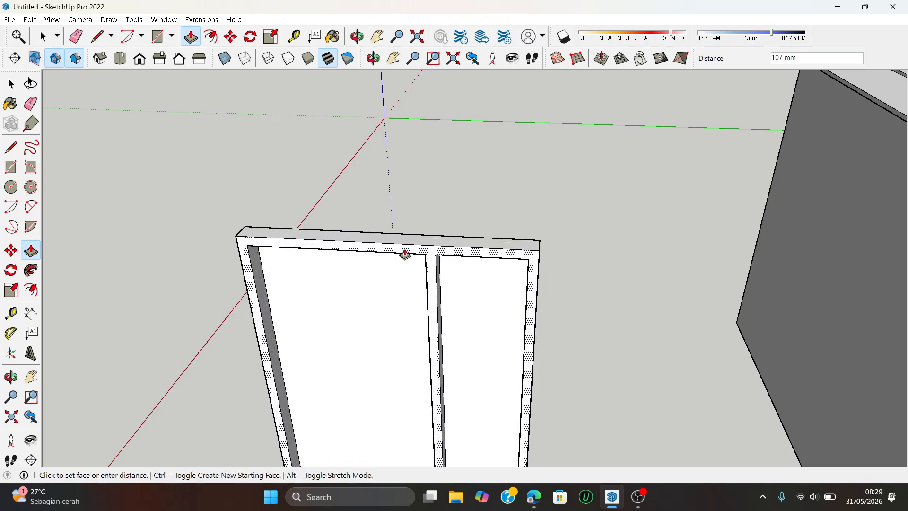
{"action": "type", "text": "100"}
{"action": "key", "text": "Return"}
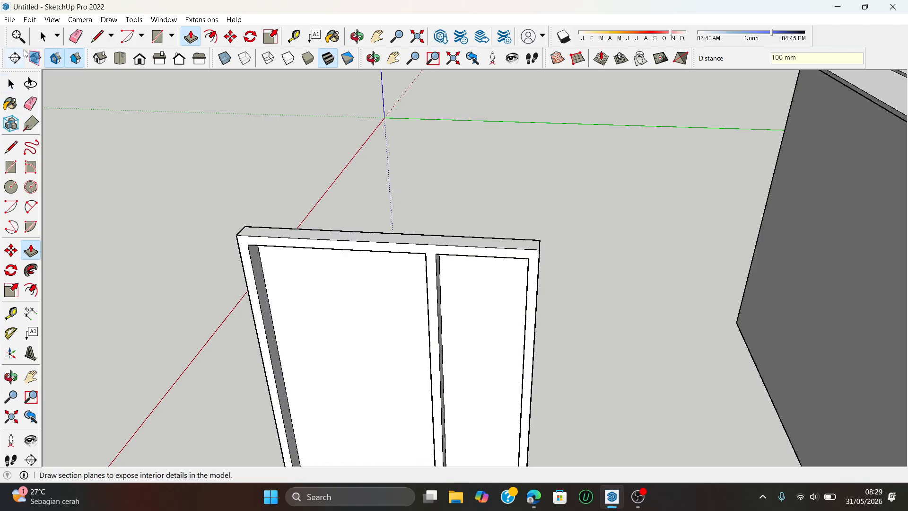
- Delete the two faces filling the wide and narrow openings of the window frame
{"action": "left_click", "coordinate": [46, 40]}
{"action": "scroll", "coordinate": [225, 156], "scroll_direction": "down", "scroll_amount": 3}
{"action": "scroll", "coordinate": [283, 268], "scroll_direction": "up", "scroll_amount": 2}
{"action": "left_click", "coordinate": [327, 279]}
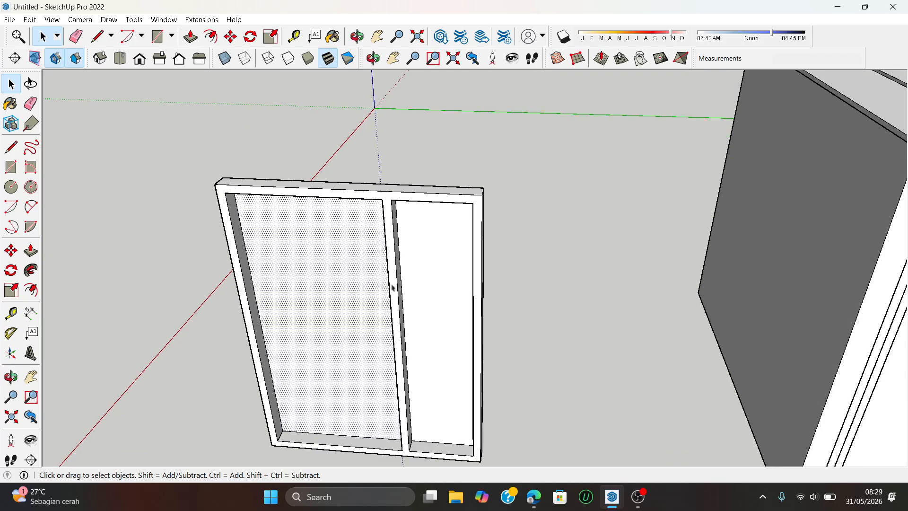
{"action": "left_click", "coordinate": [439, 280], "text": "shift"}
{"action": "right_click", "coordinate": [438, 279]}
{"action": "left_click", "coordinate": [497, 313]}
{"action": "scroll", "coordinate": [391, 300], "scroll_direction": "down", "scroll_amount": 3}
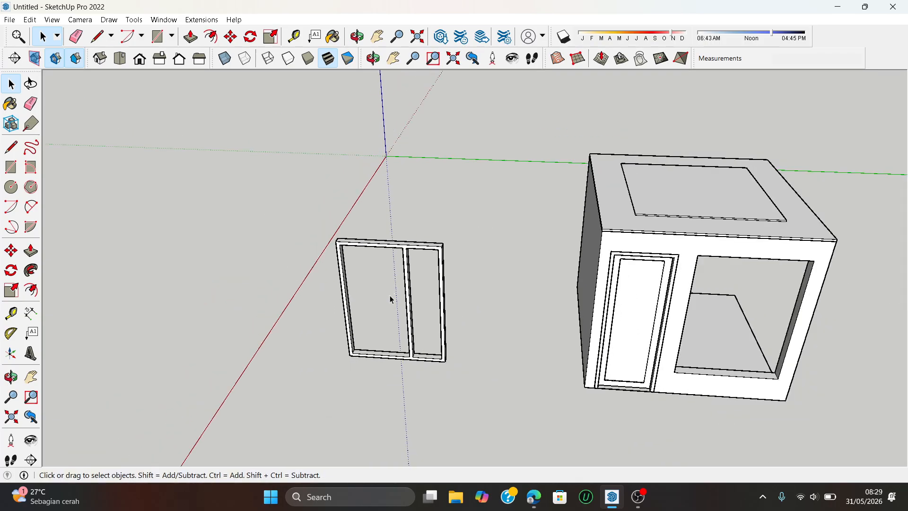
- Select the whole window frame with its mullion and make it a group
{"action": "scroll", "coordinate": [391, 333], "scroll_direction": "up", "scroll_amount": 4}
{"action": "key", "text": "r"}
{"action": "scroll", "coordinate": [443, 400], "scroll_direction": "up", "scroll_amount": 2}
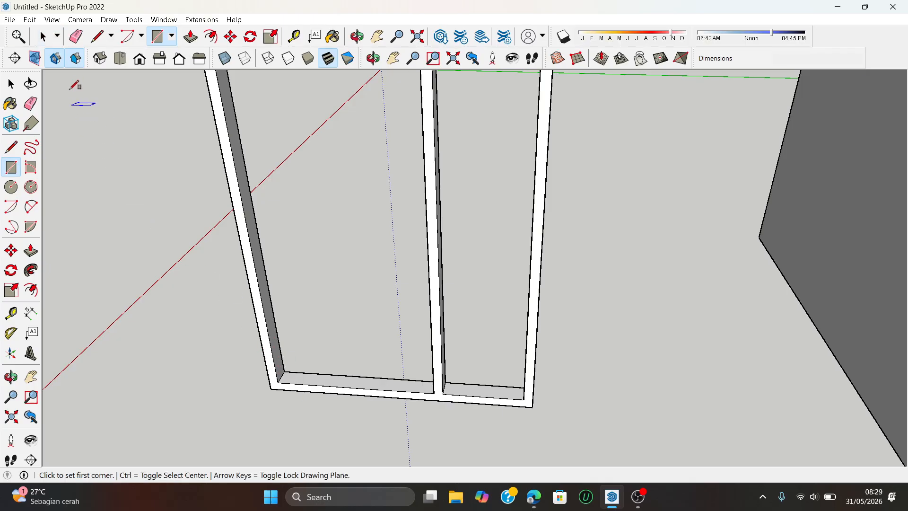
{"action": "left_click", "coordinate": [42, 36]}
{"action": "triple_click", "coordinate": [265, 287]}
{"action": "right_click", "coordinate": [267, 291]}
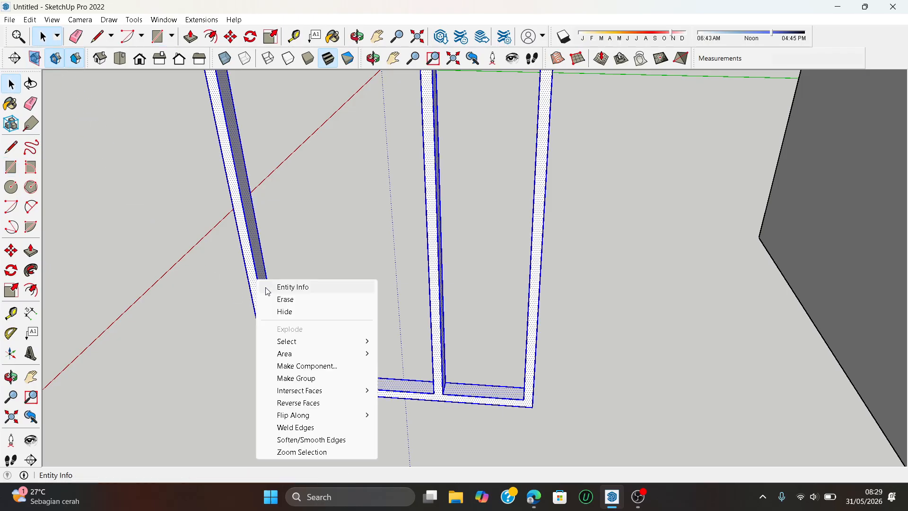
{"action": "left_click", "coordinate": [296, 378]}
- Draw a rectangle filling the window frame's narrow opening from corner to corner
{"action": "scroll", "coordinate": [297, 378], "scroll_direction": "down", "scroll_amount": 3}
{"action": "key", "text": "r"}
{"action": "scroll", "coordinate": [389, 377], "scroll_direction": "up", "scroll_amount": 4}
{"action": "left_click", "coordinate": [387, 377]}
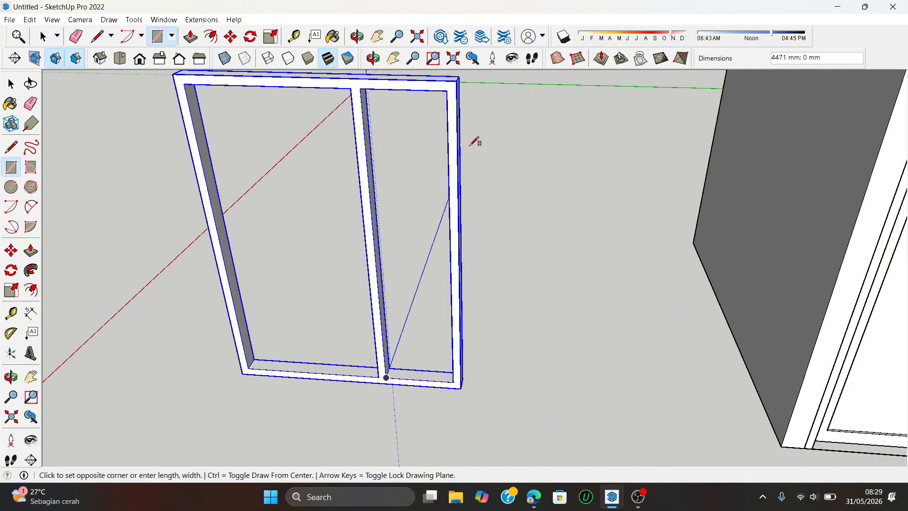
{"action": "left_click", "coordinate": [447, 84]}
{"action": "scroll", "coordinate": [280, 182], "scroll_direction": "down", "scroll_amount": 2}
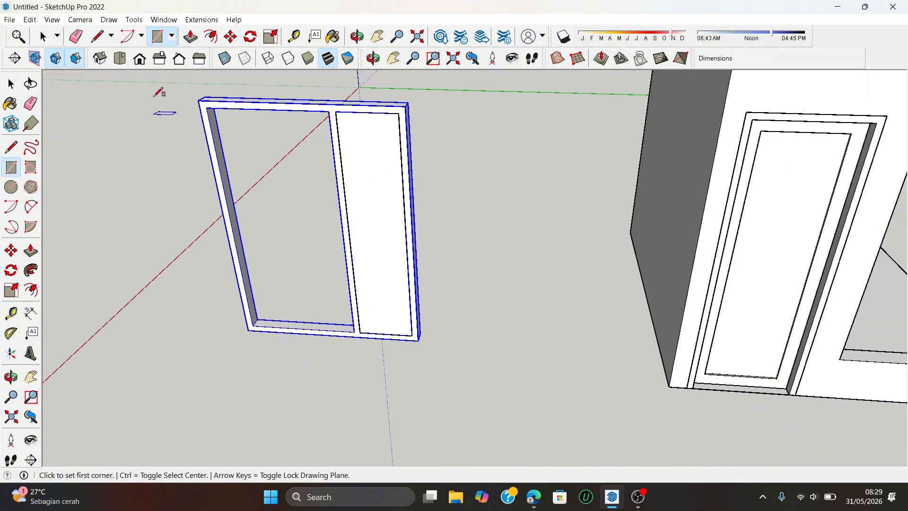
- Offset the narrow opening's rectangle about 55 mm inward to outline the sash border
{"action": "left_click", "coordinate": [211, 37]}
{"action": "scroll", "coordinate": [330, 158], "scroll_direction": "up", "scroll_amount": 3}
{"action": "left_click", "coordinate": [360, 94]}
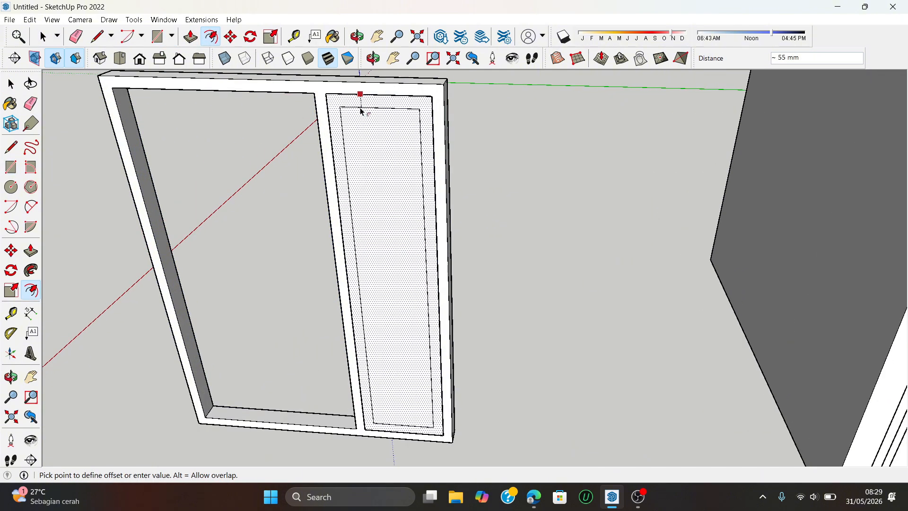
{"action": "left_click", "coordinate": [361, 112]}
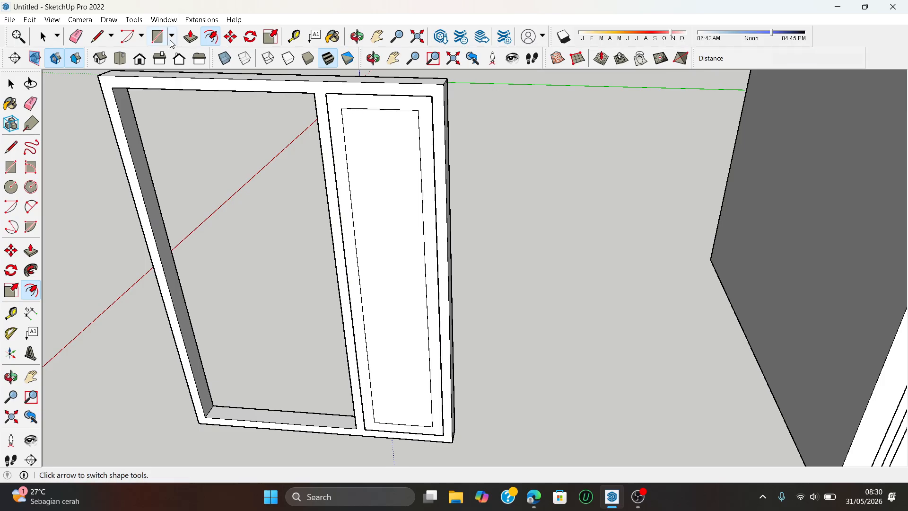
- Extrude the sash border in the narrow opening outward by 10 mm
{"action": "left_click", "coordinate": [191, 37]}
{"action": "scroll", "coordinate": [367, 112], "scroll_direction": "up", "scroll_amount": 2}
{"action": "left_click", "coordinate": [367, 111]}
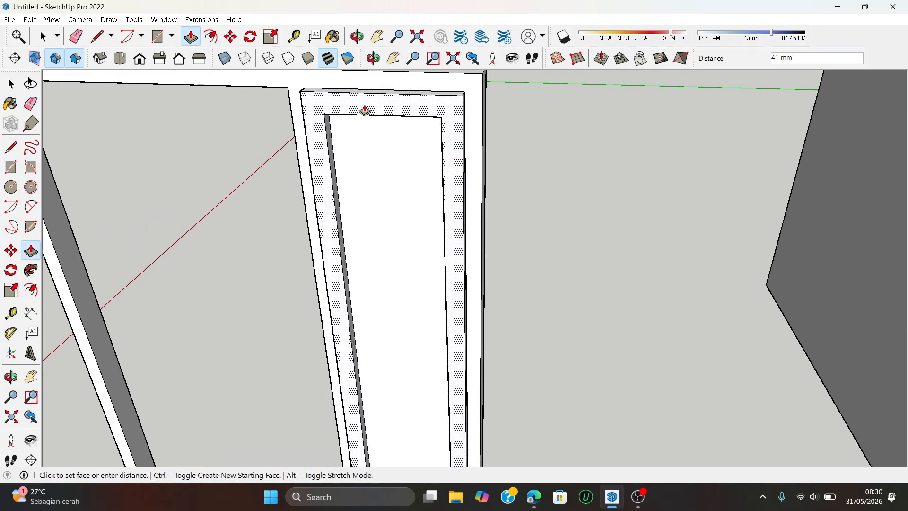
{"action": "type", "text": "10"}
{"action": "key", "text": "Return"}
{"action": "scroll", "coordinate": [374, 118], "scroll_direction": "down", "scroll_amount": 1}
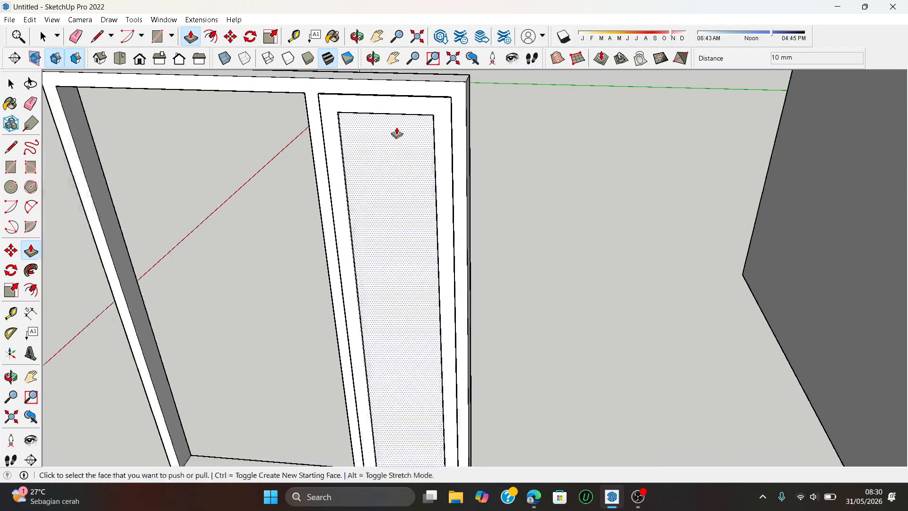
- Extrude the reverse side of the narrow sash border by 10 mm
{"action": "middle_click_drag", "start_coordinate": [397, 134], "coordinate": [265, 208]}
{"action": "middle_click_drag", "start_coordinate": [513, 225], "coordinate": [383, 277]}
{"action": "scroll", "coordinate": [500, 426], "scroll_direction": "up", "scroll_amount": 4}
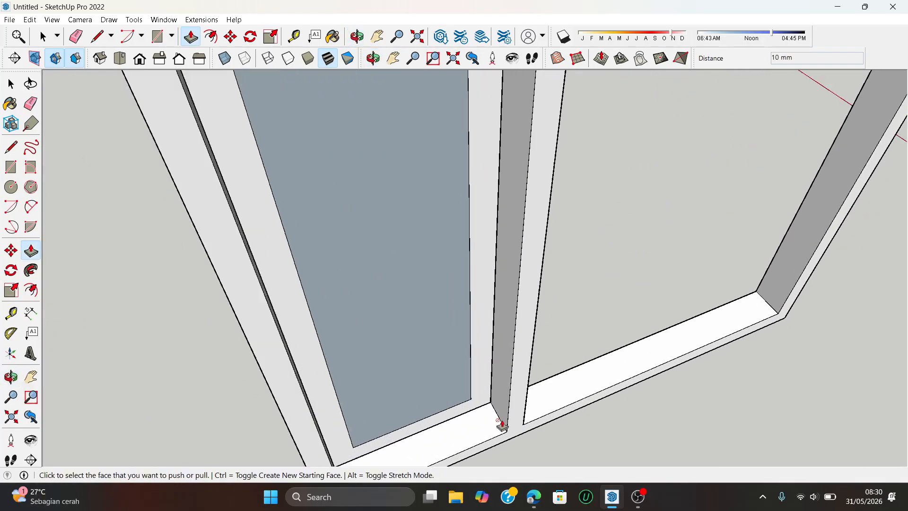
{"action": "left_click", "coordinate": [480, 397]}
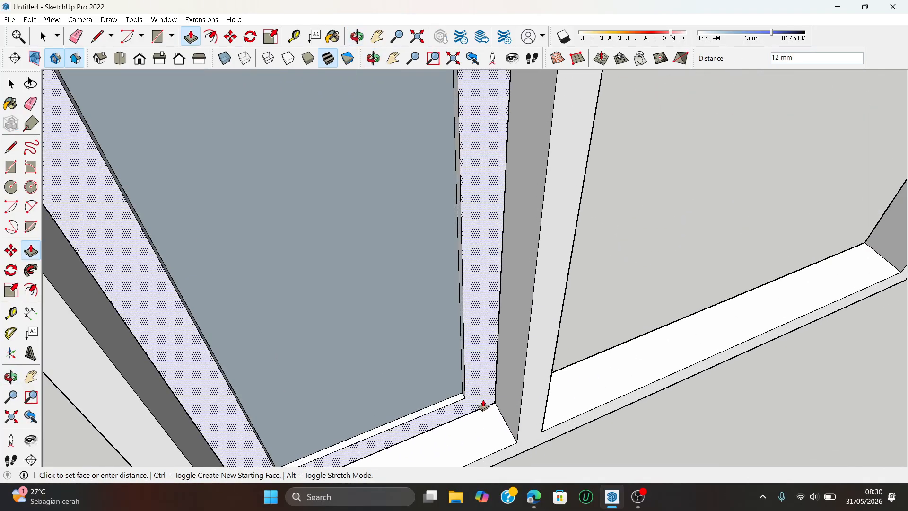
{"action": "type", "text": "10"}
{"action": "key", "text": "Return"}
{"action": "scroll", "coordinate": [467, 395], "scroll_direction": "down", "scroll_amount": 5}
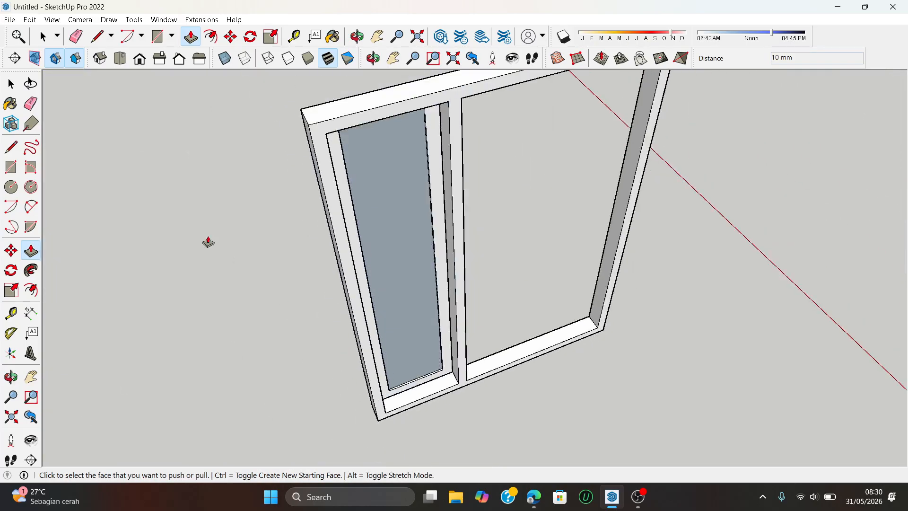
- Select the narrow sash with its glass face and make it a group
{"action": "key", "text": "space"}
{"action": "left_click", "coordinate": [397, 282]}
{"action": "right_click", "coordinate": [399, 283]}
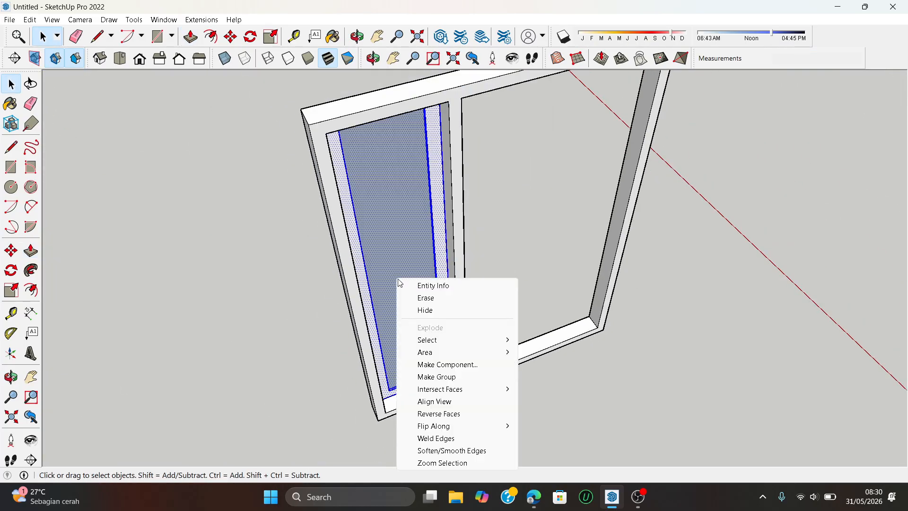
{"action": "left_click", "coordinate": [454, 377]}
- Move the narrow sash group 10 mm back into the window frame, and a further 5 mm inward
{"action": "middle_click_drag", "start_coordinate": [440, 375], "coordinate": [532, 303]}
{"action": "scroll", "coordinate": [525, 376], "scroll_direction": "up", "scroll_amount": 6}
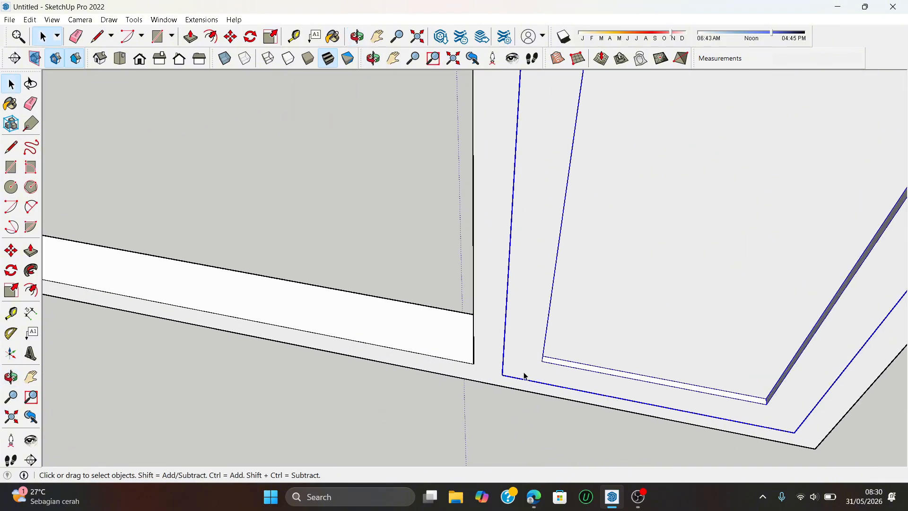
{"action": "key", "text": "m"}
{"action": "middle_click_drag", "start_coordinate": [506, 379], "coordinate": [505, 367]}
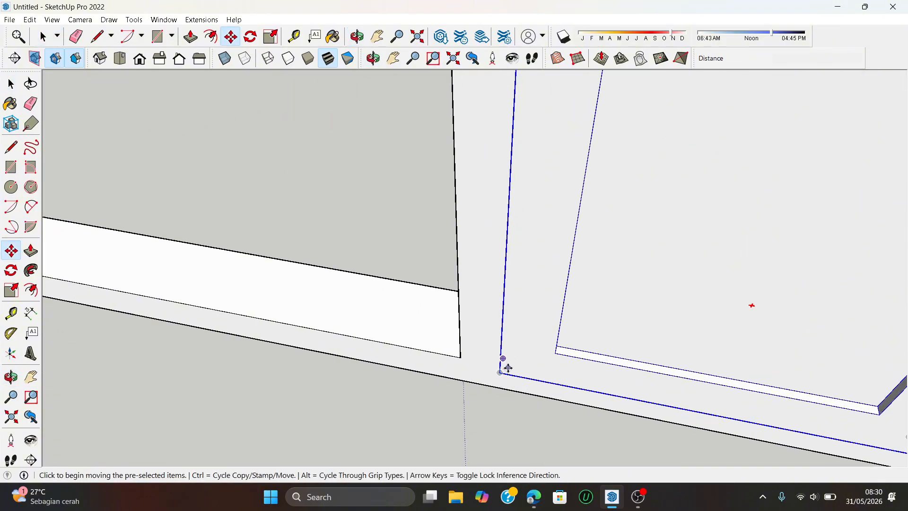
{"action": "left_click", "coordinate": [501, 371]}
{"action": "left_click", "coordinate": [495, 383]}
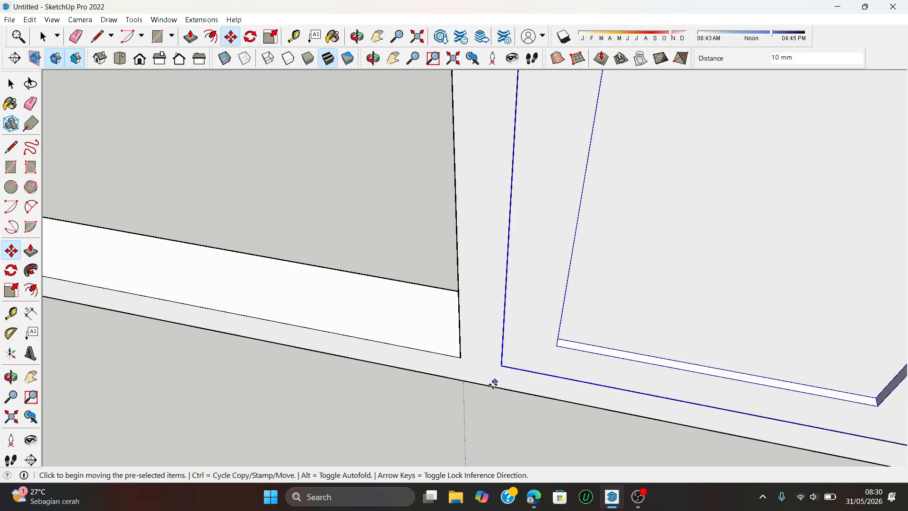
{"action": "left_click", "coordinate": [505, 365]}
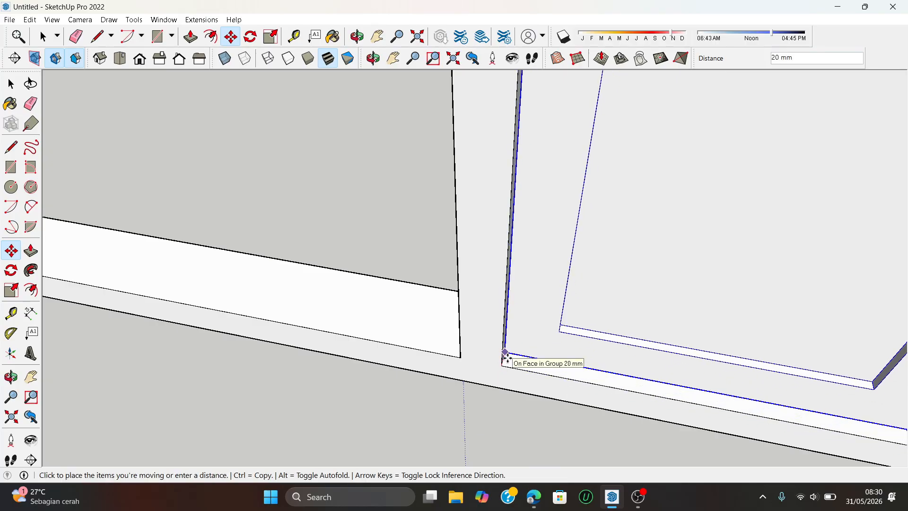
{"action": "type", "text": "5"}
{"action": "key", "text": "Return"}
{"action": "scroll", "coordinate": [563, 354], "scroll_direction": "down", "scroll_amount": 5}
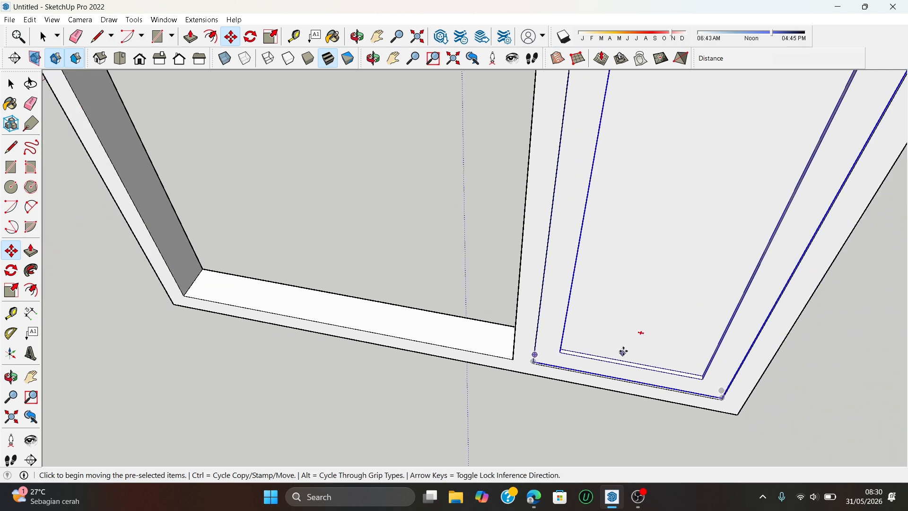
- Draw a 1900 by 900 mm glass rectangle filling the window frame's wide opening
{"action": "key", "text": "r"}
{"action": "scroll", "coordinate": [258, 308], "scroll_direction": "up", "scroll_amount": 4}
{"action": "left_click", "coordinate": [228, 287]}
{"action": "scroll", "coordinate": [370, 274], "scroll_direction": "down", "scroll_amount": 6}
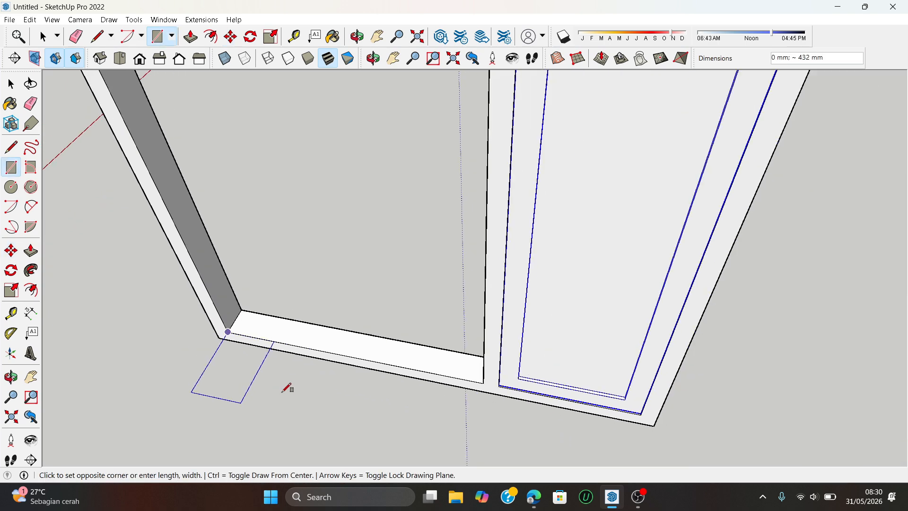
{"action": "left_click", "coordinate": [376, 118]}
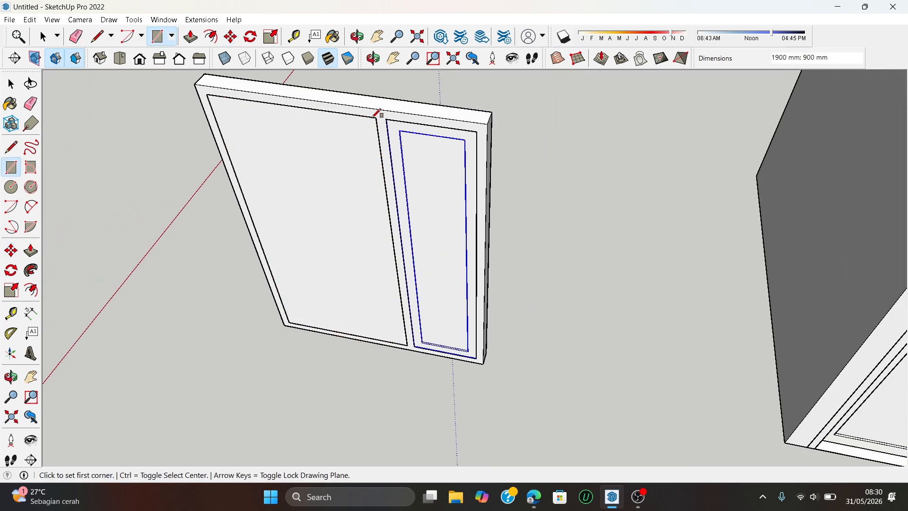
- Make the wide opening's glass rectangle a group
{"action": "left_click", "coordinate": [42, 38]}
{"action": "left_click", "coordinate": [274, 173]}
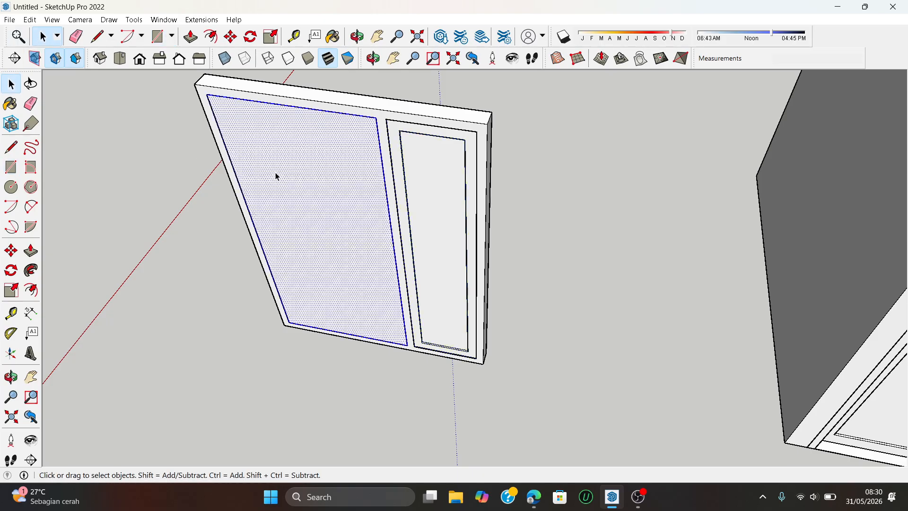
{"action": "right_click", "coordinate": [273, 173]}
{"action": "left_click", "coordinate": [333, 269]}
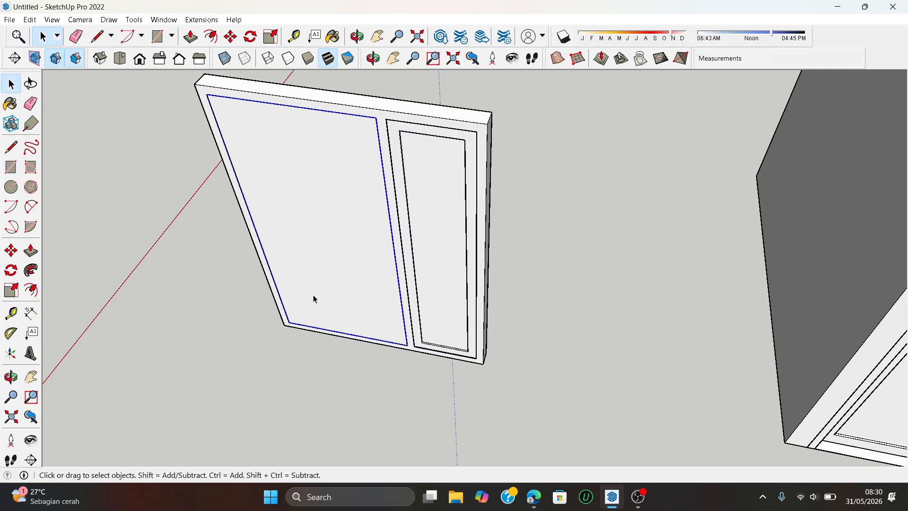
- Move the wide glass pane group about 5 mm back into the window frame
{"action": "scroll", "coordinate": [314, 299], "scroll_direction": "up", "scroll_amount": 3}
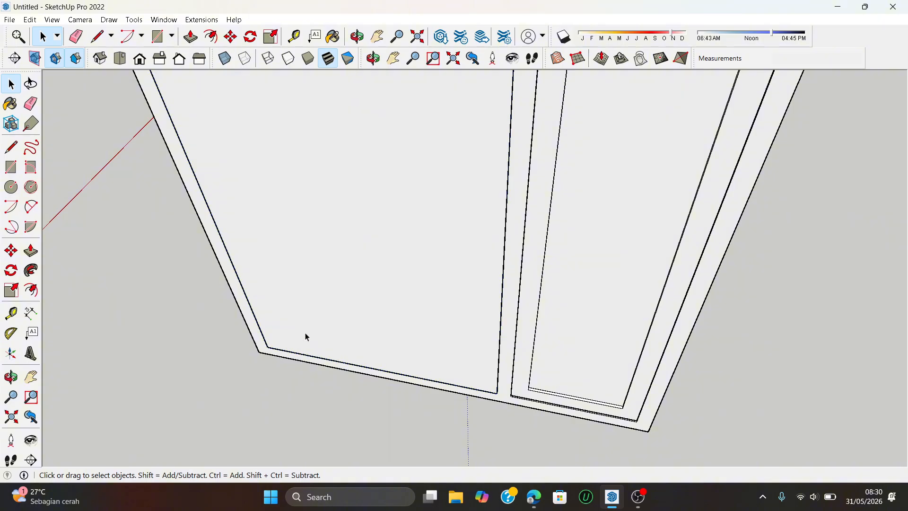
{"action": "key", "text": "m"}
{"action": "scroll", "coordinate": [265, 352], "scroll_direction": "up", "scroll_amount": 3}
{"action": "left_click", "coordinate": [278, 332]}
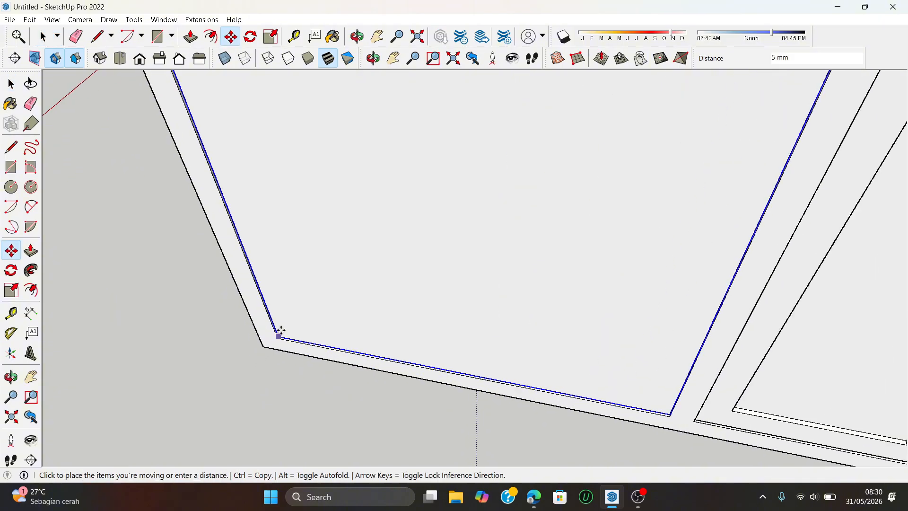
{"action": "left_click", "coordinate": [284, 326]}
{"action": "scroll", "coordinate": [345, 351], "scroll_direction": "down", "scroll_amount": 6}
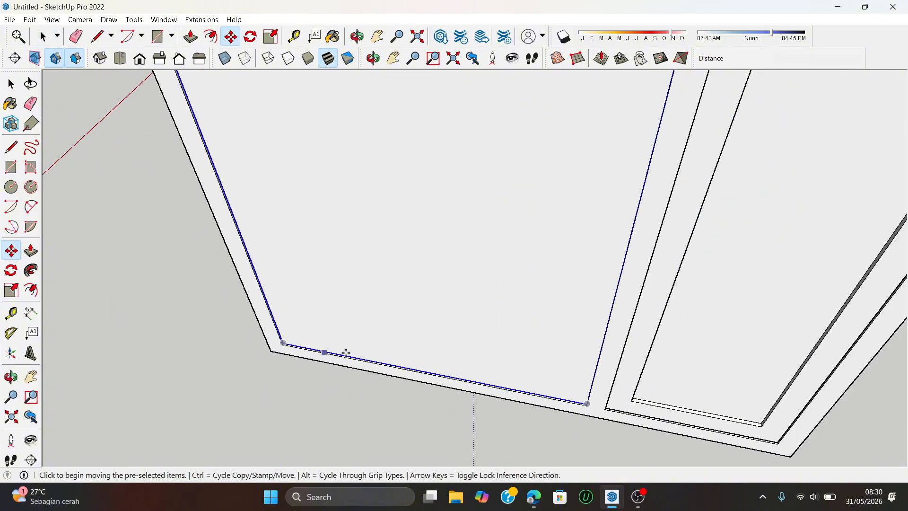
- Group the window frame, narrow sash and wide glass pane together as one window
{"action": "left_click", "coordinate": [42, 37]}
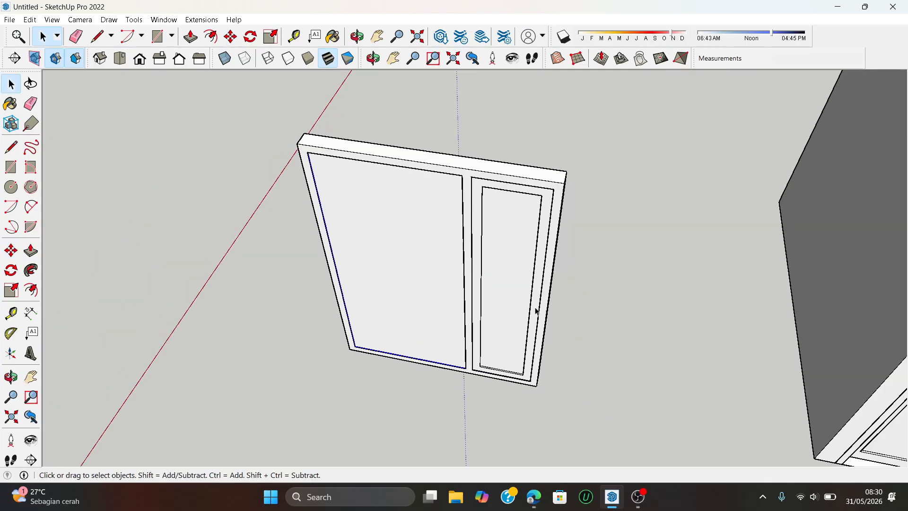
{"action": "scroll", "coordinate": [539, 298], "scroll_direction": "down", "scroll_amount": 3}
{"action": "left_click_drag", "start_coordinate": [582, 403], "coordinate": [429, 217]}
{"action": "right_click", "coordinate": [501, 331]}
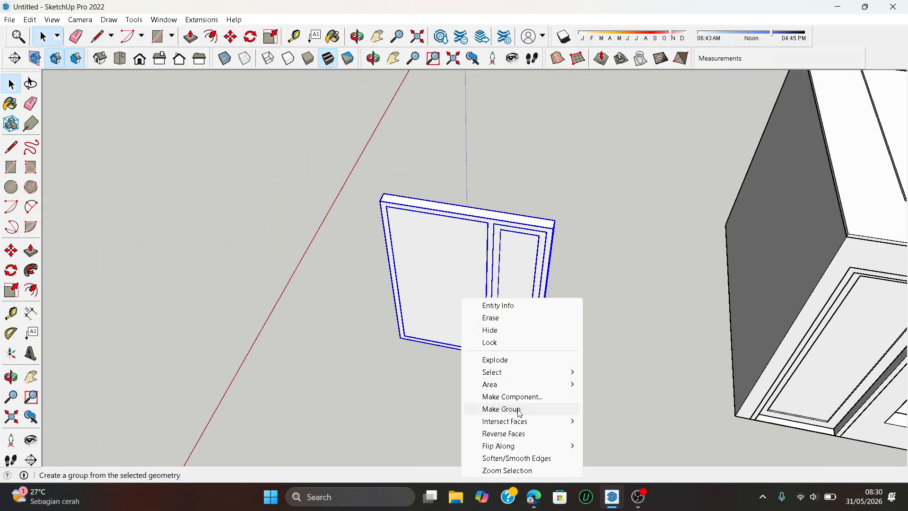
{"action": "left_click", "coordinate": [504, 406]}
- Move the window group by its lower corner into the matching corner of the room's wall opening
{"action": "left_click", "coordinate": [231, 37]}
{"action": "scroll", "coordinate": [408, 361], "scroll_direction": "up", "scroll_amount": 4}
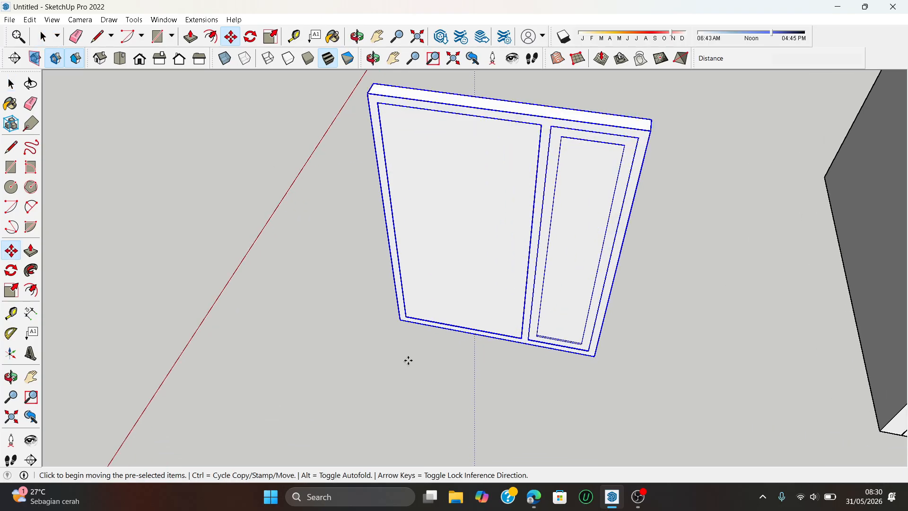
{"action": "left_click", "coordinate": [399, 308]}
{"action": "scroll", "coordinate": [243, 261], "scroll_direction": "down", "scroll_amount": 1}
{"action": "scroll", "coordinate": [243, 261], "scroll_direction": "down", "scroll_amount": 5}
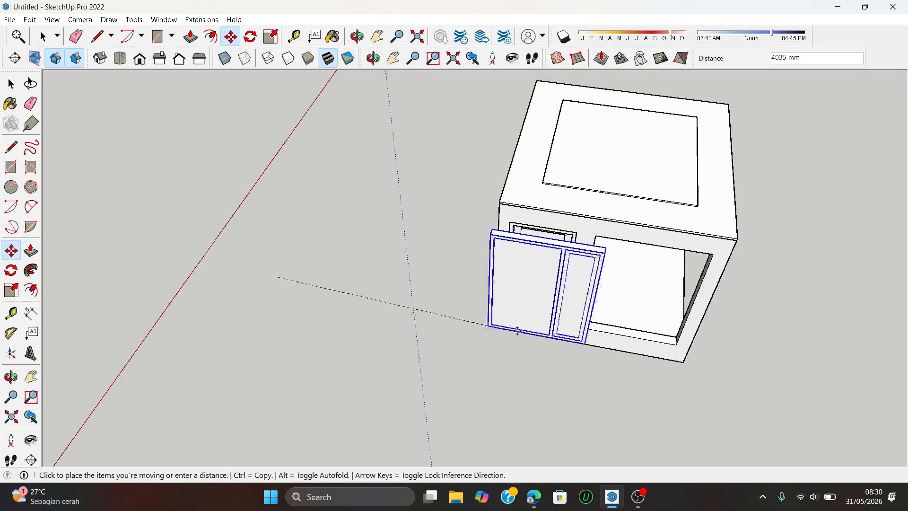
{"action": "scroll", "coordinate": [588, 319], "scroll_direction": "up", "scroll_amount": 5}
{"action": "scroll", "coordinate": [559, 329], "scroll_direction": "down", "scroll_amount": 1}
{"action": "left_click", "coordinate": [553, 328]}
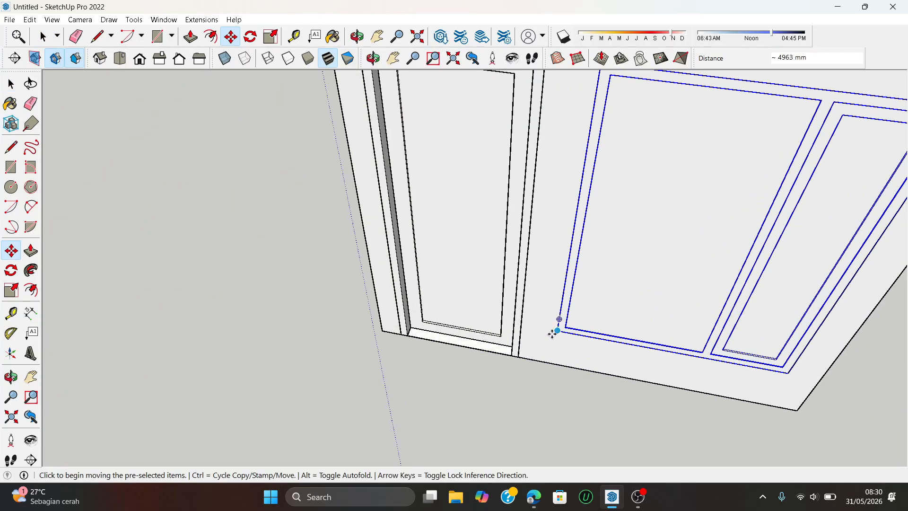
- Open the window group down to its frame and paint the frame with Metal Silver
{"action": "scroll", "coordinate": [552, 328], "scroll_direction": "down", "scroll_amount": 8}
{"action": "middle_click_drag", "start_coordinate": [552, 328], "coordinate": [435, 315]}
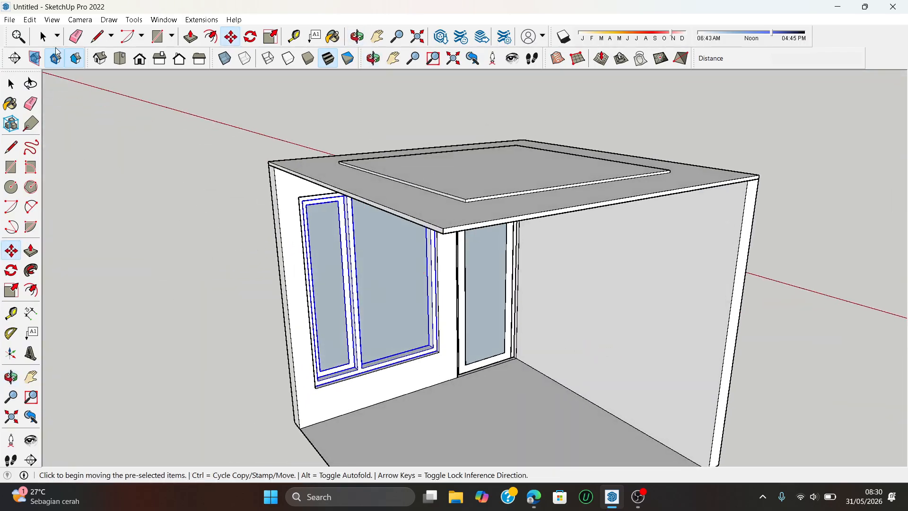
{"action": "left_click", "coordinate": [43, 36]}
{"action": "scroll", "coordinate": [442, 304], "scroll_direction": "down", "scroll_amount": 2}
{"action": "scroll", "coordinate": [442, 304], "scroll_direction": "up", "scroll_amount": 12}
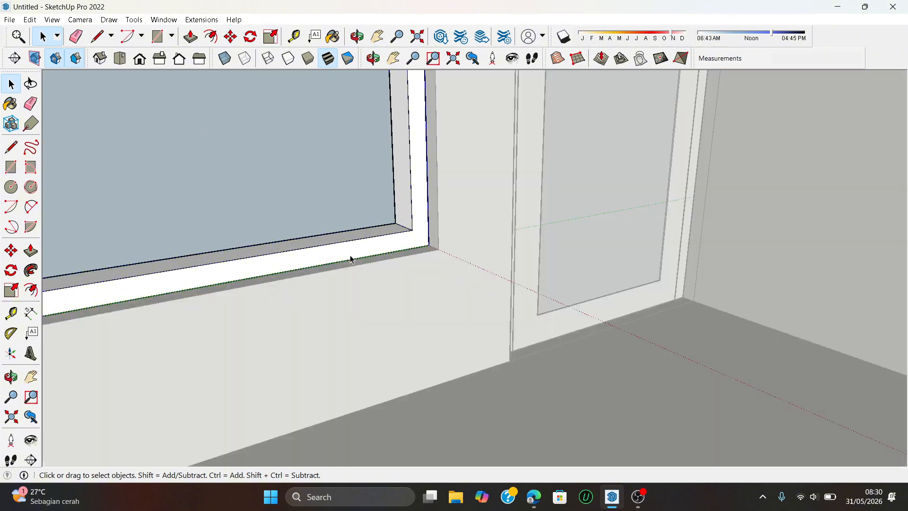
{"action": "double_click", "coordinate": [350, 259]}
{"action": "scroll", "coordinate": [404, 292], "scroll_direction": "down", "scroll_amount": 10}
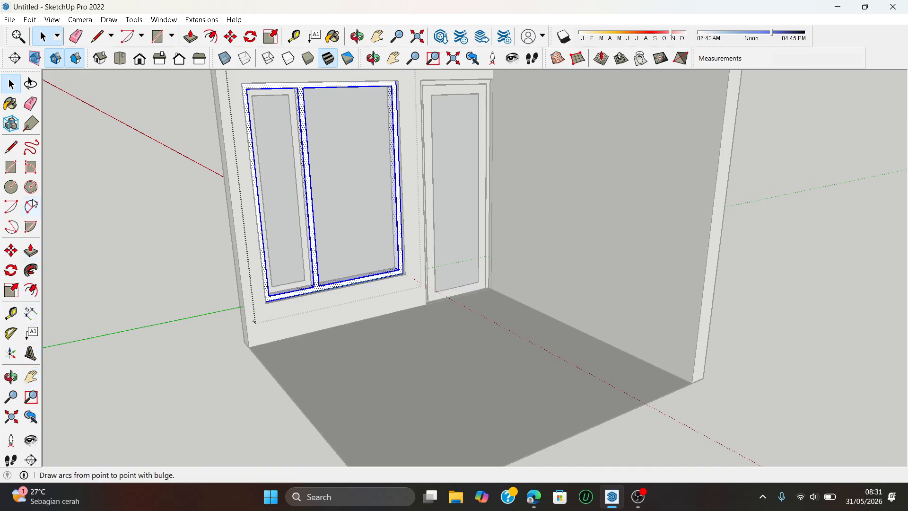
{"action": "left_click", "coordinate": [340, 39]}
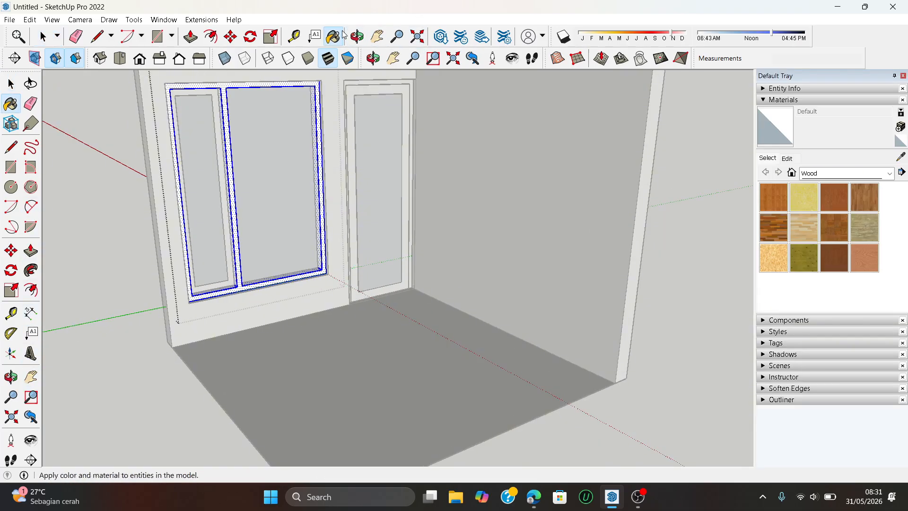
{"action": "left_click", "coordinate": [890, 173]}
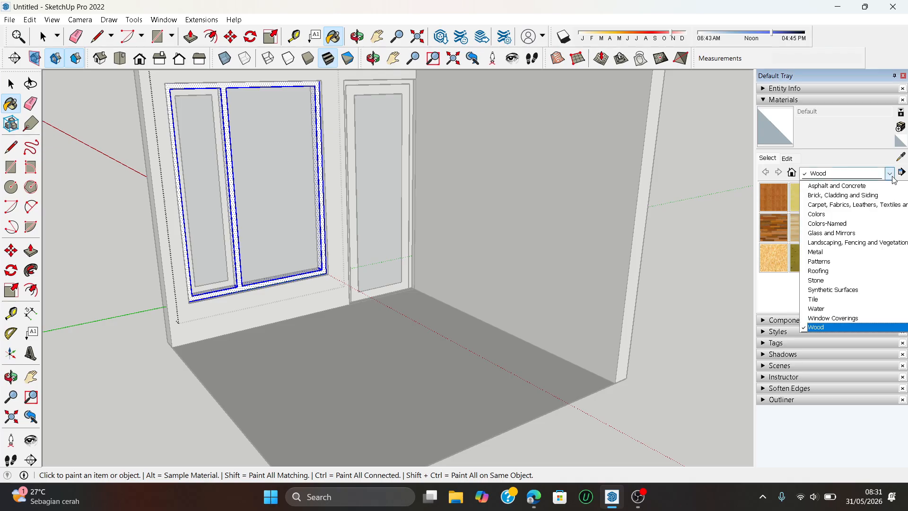
{"action": "left_click", "coordinate": [839, 254]}
{"action": "left_click", "coordinate": [859, 234]}
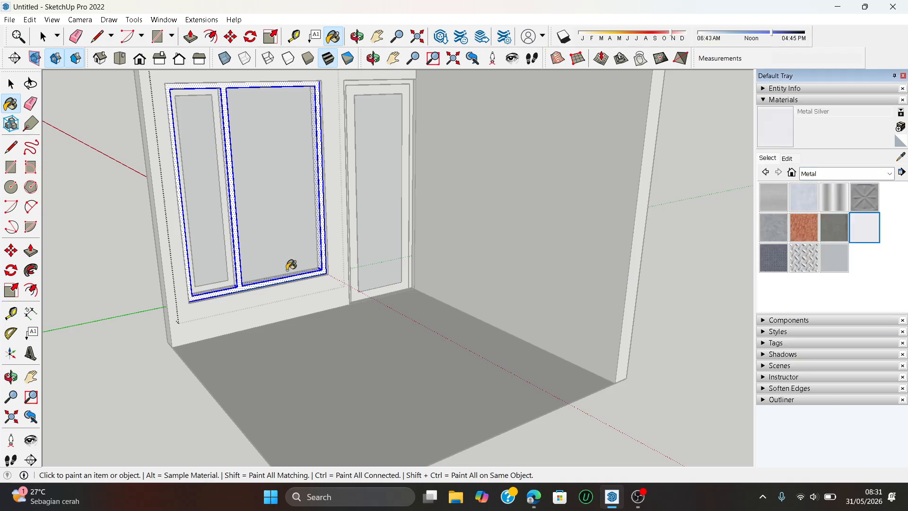
{"action": "scroll", "coordinate": [229, 285], "scroll_direction": "up", "scroll_amount": 5}
- Recolour the Metal Silver material to a dark reddish brown and leave the window group
{"action": "left_click", "coordinate": [787, 159]}
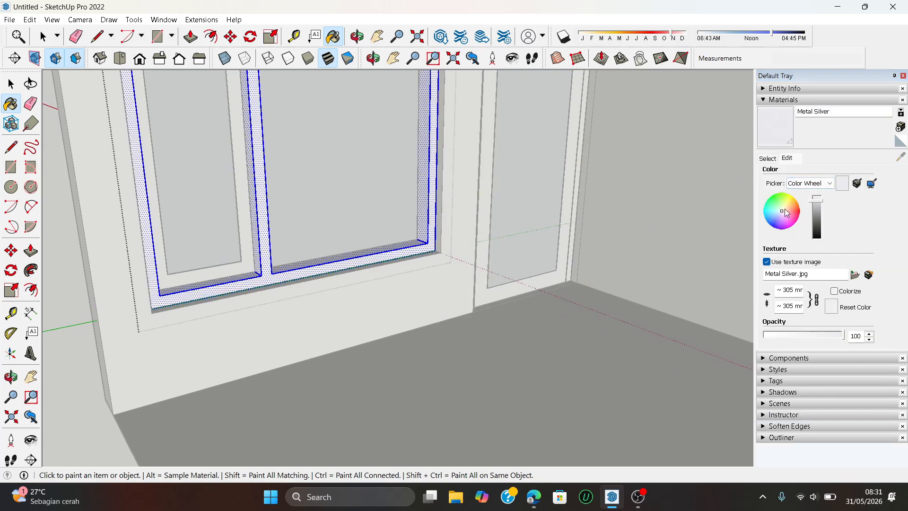
{"action": "left_click_drag", "start_coordinate": [787, 213], "coordinate": [816, 225]}
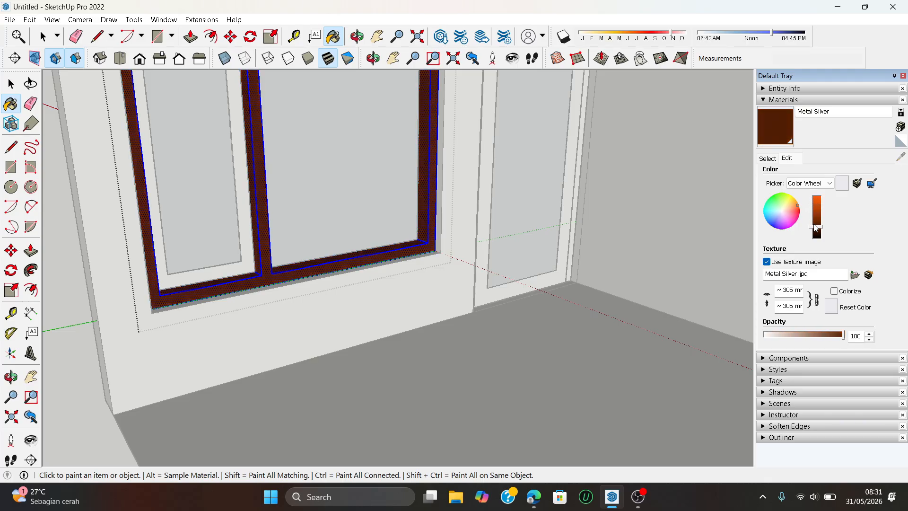
{"action": "scroll", "coordinate": [256, 176], "scroll_direction": "down", "scroll_amount": 2}
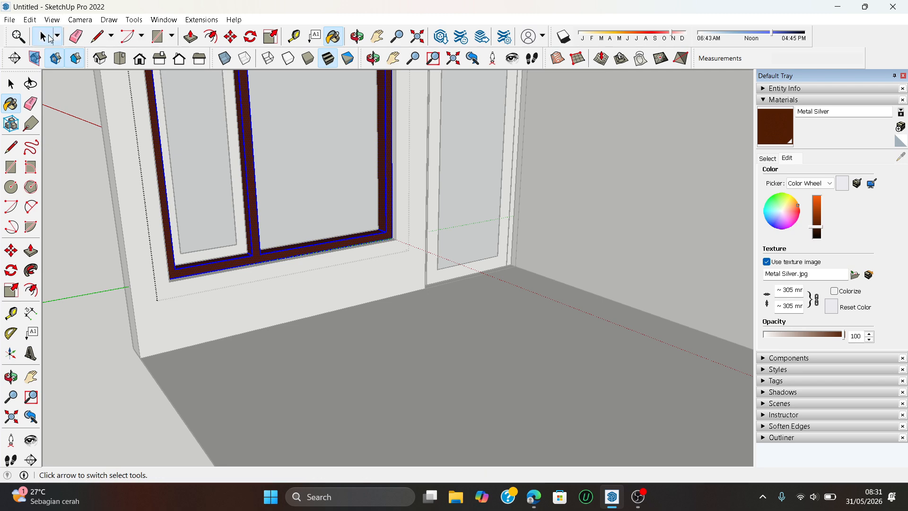
{"action": "left_click", "coordinate": [43, 36]}
{"action": "left_click", "coordinate": [67, 131]}
- Open the door's surrounding frame for editing and paint it with the dark brown Metal Silver material
{"action": "scroll", "coordinate": [464, 276], "scroll_direction": "up", "scroll_amount": 2}
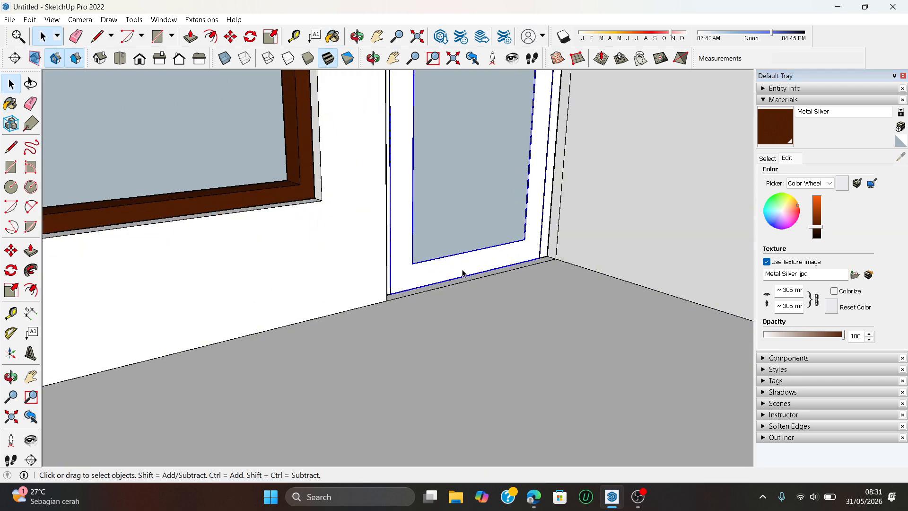
{"action": "scroll", "coordinate": [463, 273], "scroll_direction": "up", "scroll_amount": 3}
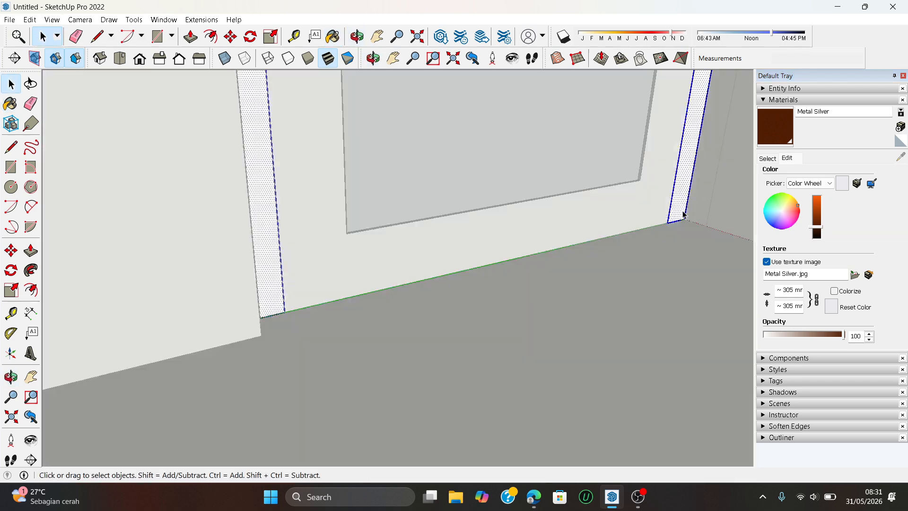
{"action": "scroll", "coordinate": [681, 198], "scroll_direction": "up", "scroll_amount": 2}
{"action": "key", "text": "b"}
{"action": "scroll", "coordinate": [553, 258], "scroll_direction": "down", "scroll_amount": 6}
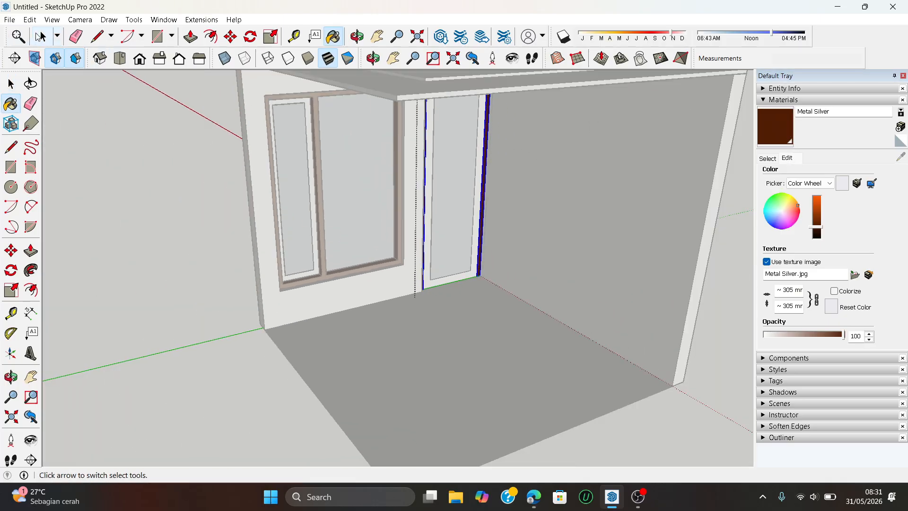
- Paint the door leaf inside the frame with Wood Cherry Original from the Wood materials and leave its group
{"action": "left_click", "coordinate": [40, 36]}
{"action": "scroll", "coordinate": [430, 294], "scroll_direction": "up", "scroll_amount": 3}
{"action": "left_click", "coordinate": [426, 247]}
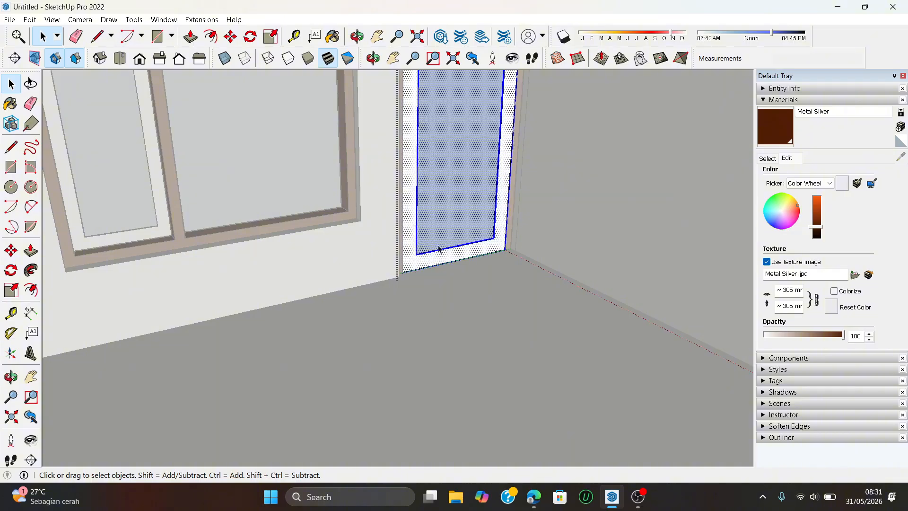
{"action": "left_click", "coordinate": [769, 160]}
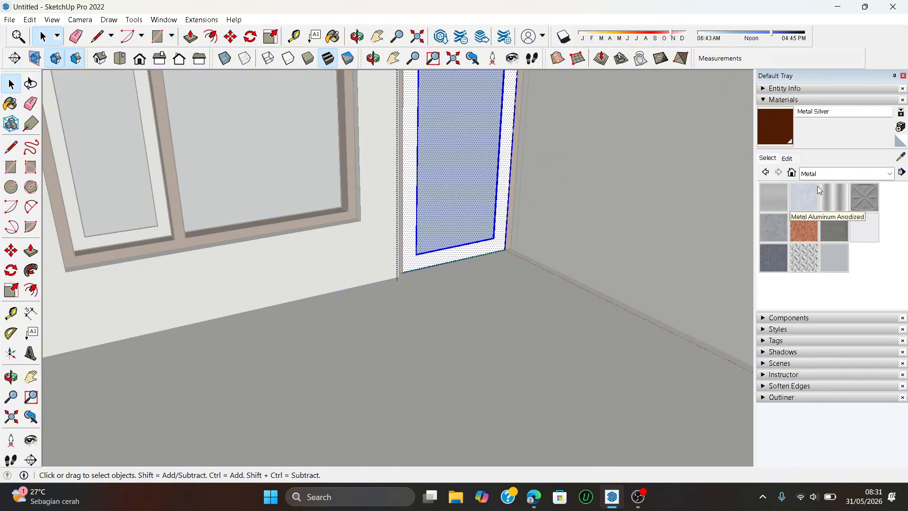
{"action": "left_click", "coordinate": [787, 159]}
{"action": "left_click", "coordinate": [779, 160]}
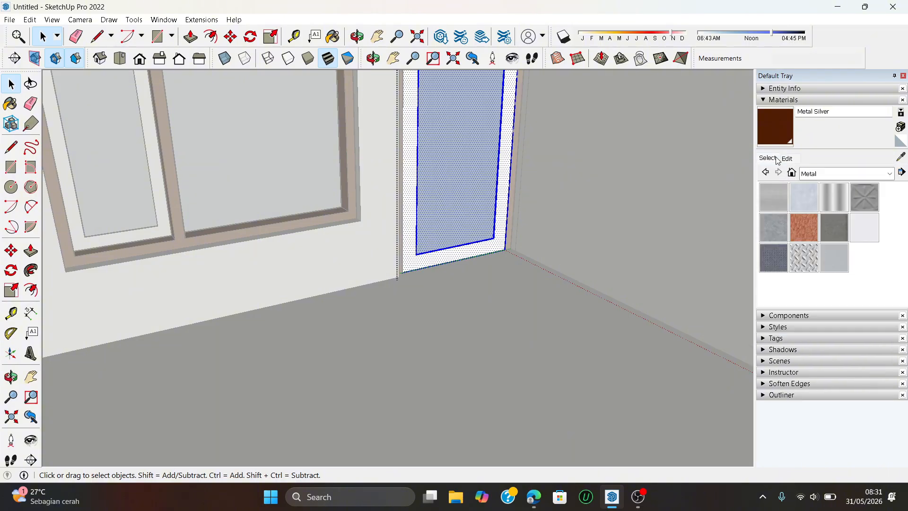
{"action": "left_click", "coordinate": [824, 176]}
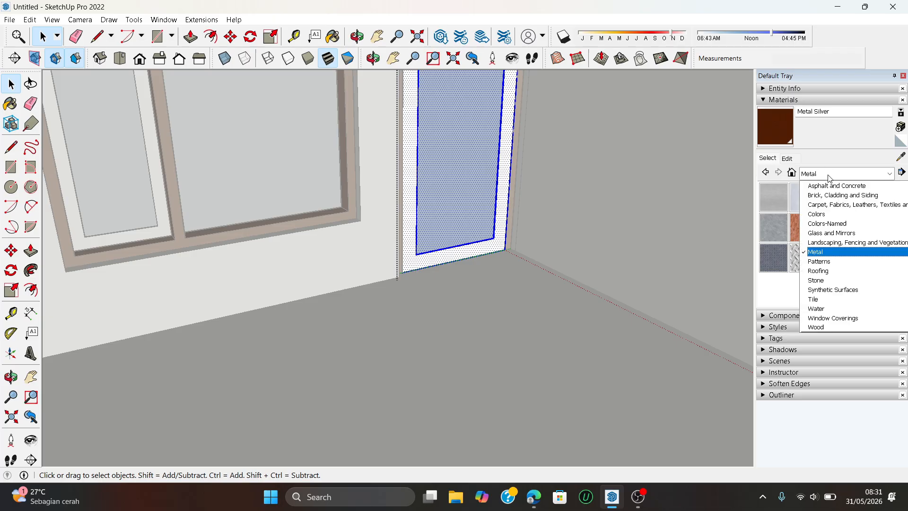
{"action": "left_click", "coordinate": [827, 327]}
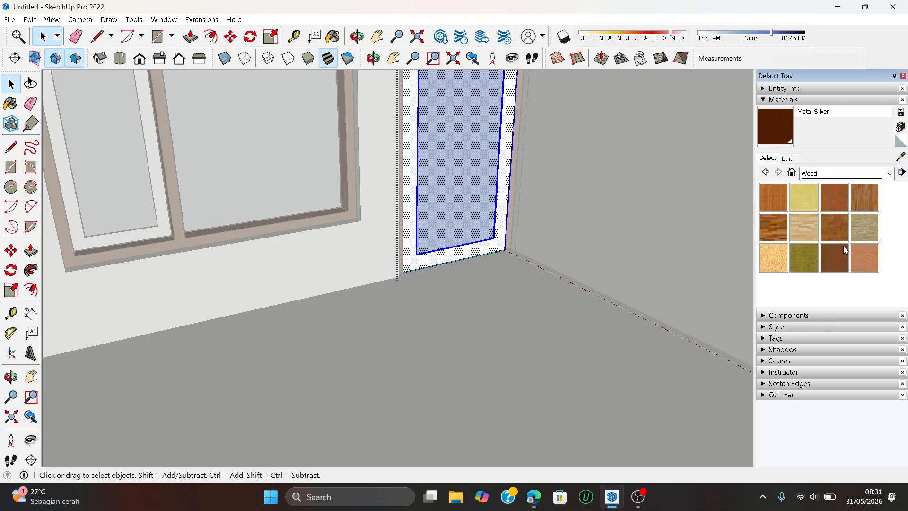
{"action": "left_click", "coordinate": [837, 207]}
{"action": "left_click", "coordinate": [480, 200]}
{"action": "scroll", "coordinate": [481, 260], "scroll_direction": "down", "scroll_amount": 2}
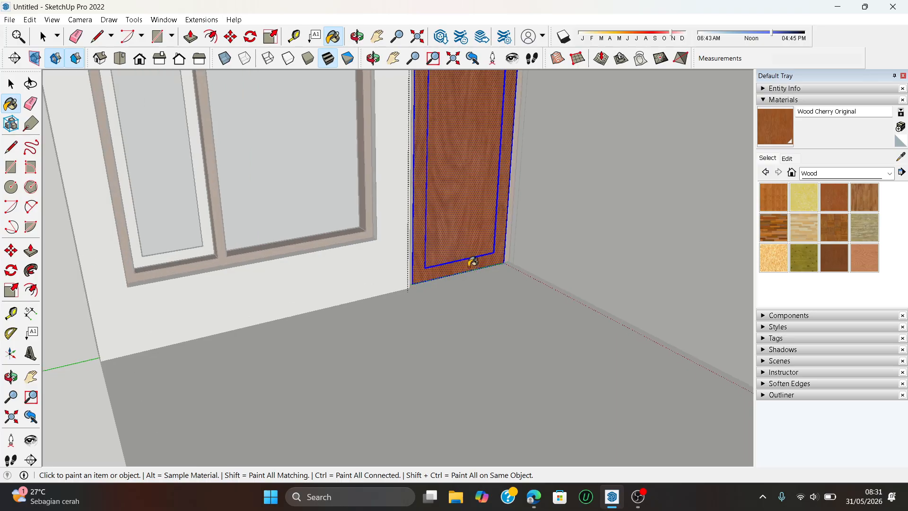
{"action": "mouse_move", "coordinate": [473, 262]}
{"action": "middle_mouse_down"}
{"action": "mouse_move", "coordinate": [618, 300]}
{"action": "mouse_move", "coordinate": [437, 301]}
{"action": "mouse_move", "coordinate": [462, 295]}
{"action": "middle_mouse_up"}
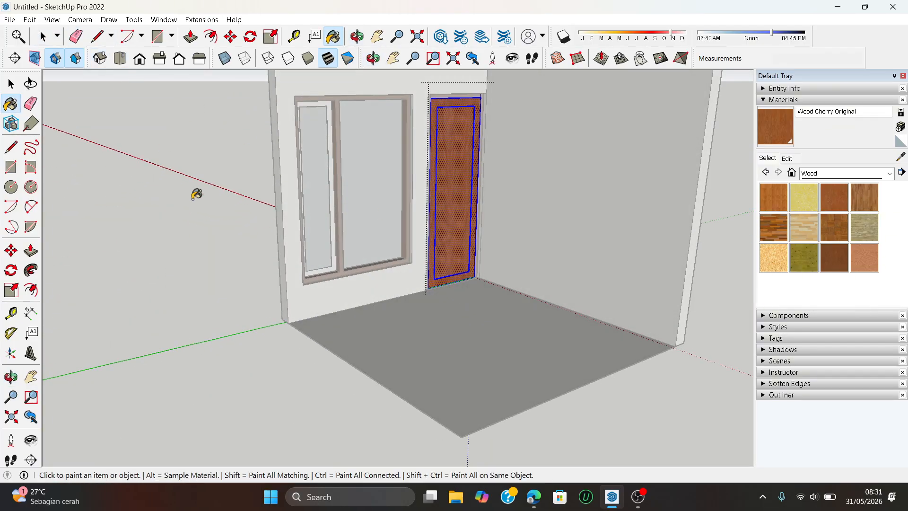
{"action": "left_click", "coordinate": [42, 36]}
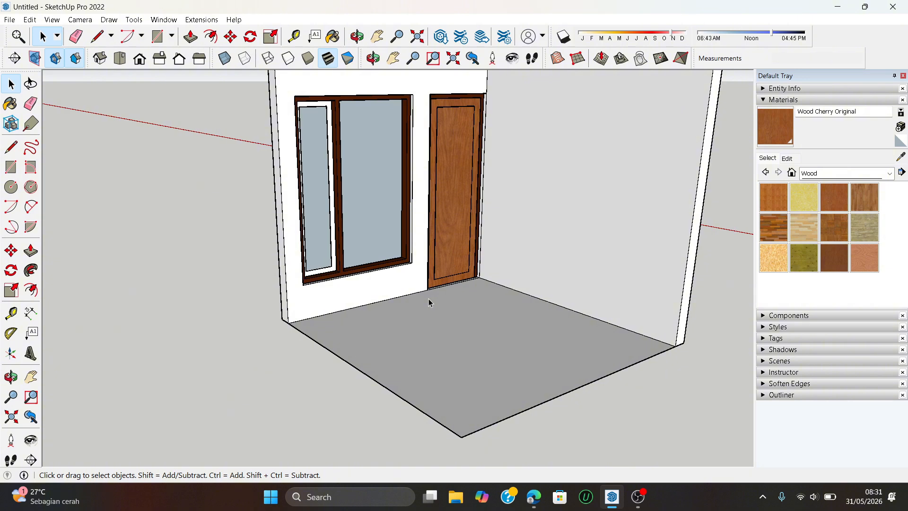
- Open the Door category of the Thudio extension's 3D catalogue
{"action": "left_click", "coordinate": [198, 20]}
{"action": "left_click", "coordinate": [236, 89]}
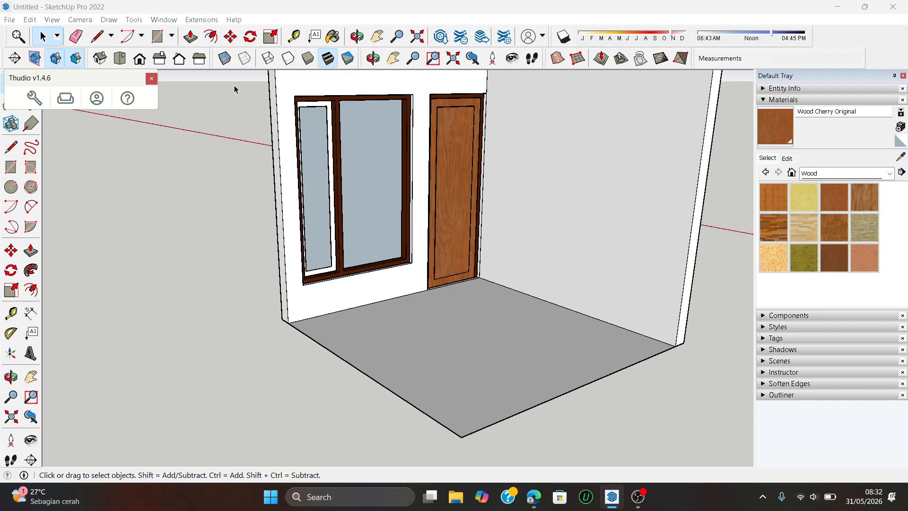
{"action": "left_click", "coordinate": [66, 100]}
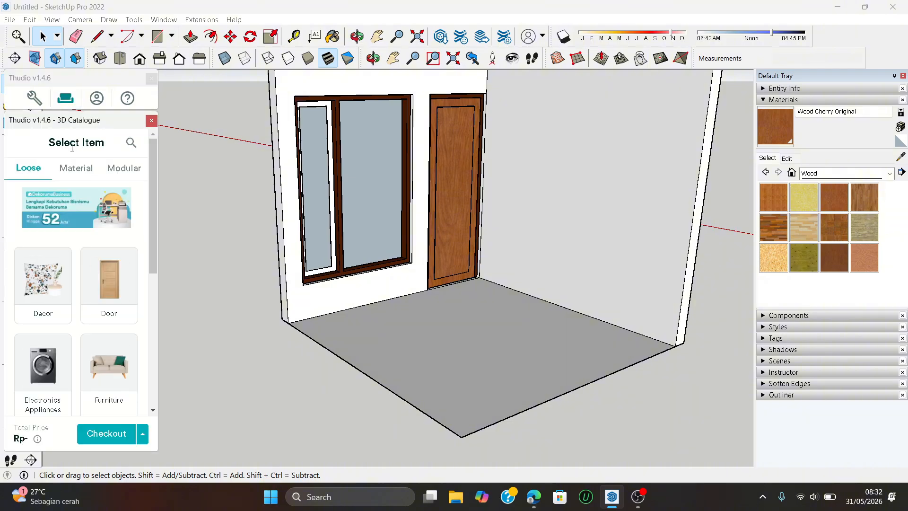
{"action": "scroll", "coordinate": [103, 266], "scroll_direction": "down", "scroll_amount": 2}
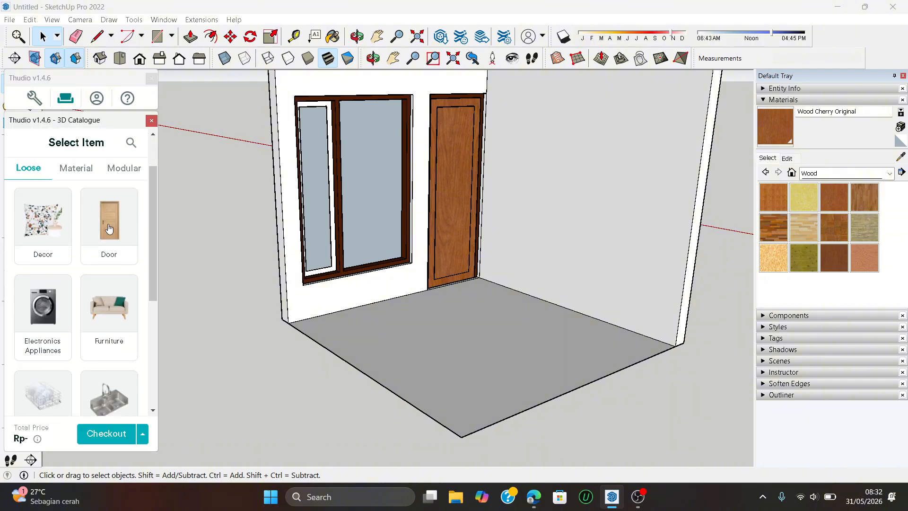
{"action": "left_click", "coordinate": [108, 229]}
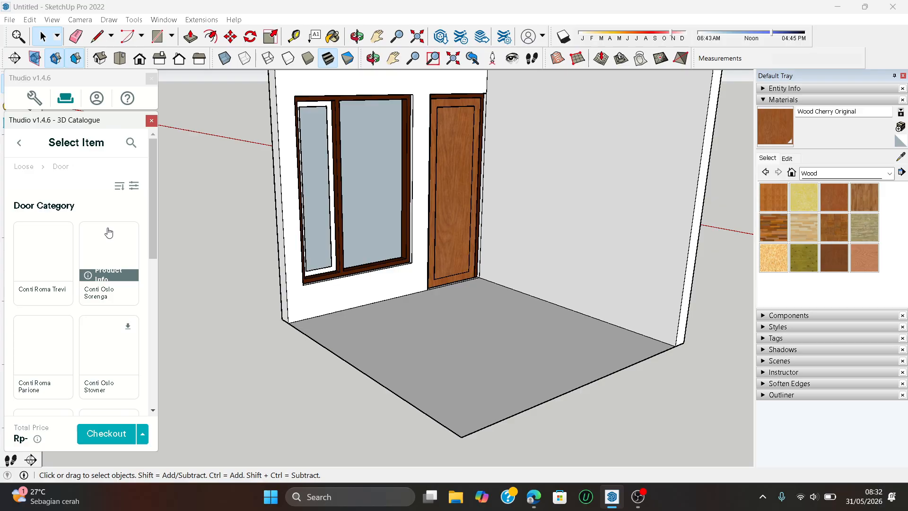
- Insert the Conti Roma Trevi door model near the room's door opening
{"action": "left_click", "coordinate": [43, 259]}
{"action": "middle_click_drag", "start_coordinate": [385, 277], "coordinate": [411, 341]}
{"action": "left_click", "coordinate": [457, 293]}
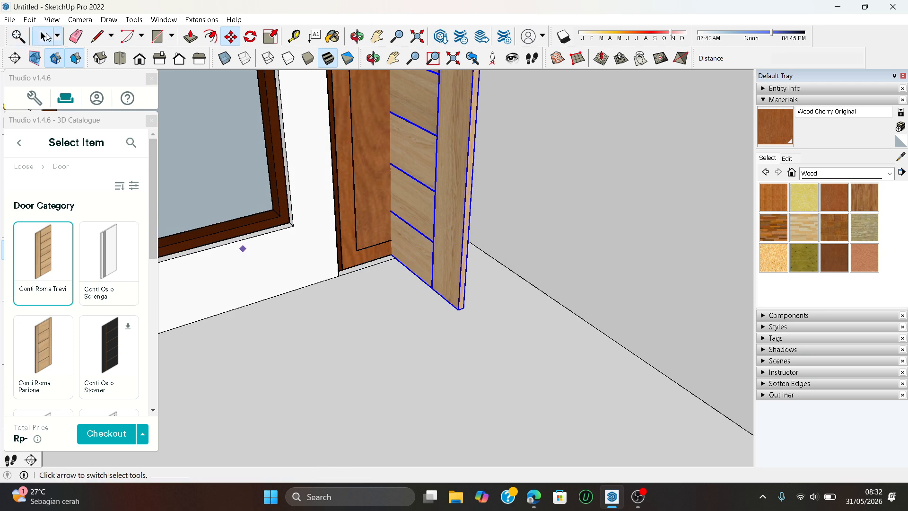
- Erase the cherry-painted door leaf from inside the door frame
{"action": "left_click", "coordinate": [45, 37]}
{"action": "double_click", "coordinate": [362, 181]}
{"action": "right_click", "coordinate": [361, 178]}
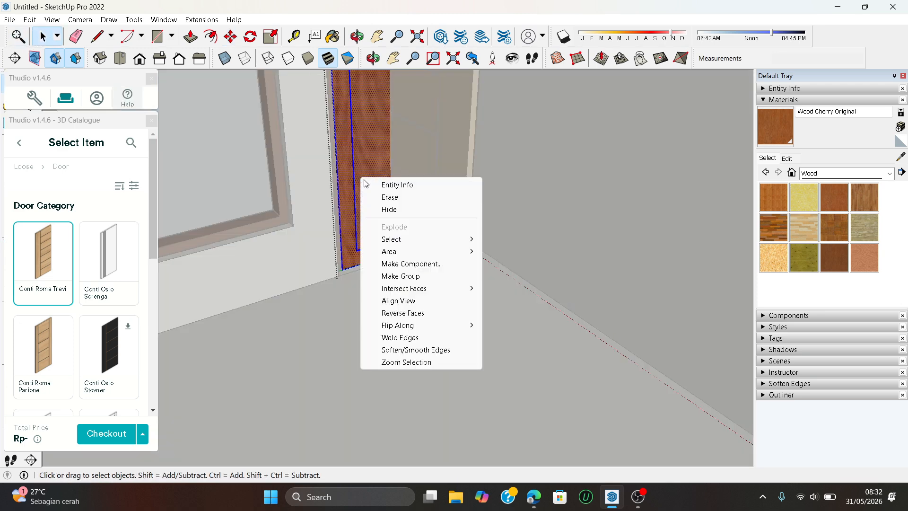
{"action": "left_click", "coordinate": [399, 197]}
- Move the Conti Roma Trevi door by its lower outer corner to the bottom of the door frame's outer jamb
{"action": "mouse_move", "coordinate": [418, 247]}
{"action": "middle_mouse_down"}
{"action": "mouse_move", "coordinate": [618, 278]}
{"action": "mouse_move", "coordinate": [406, 303]}
{"action": "middle_mouse_up"}
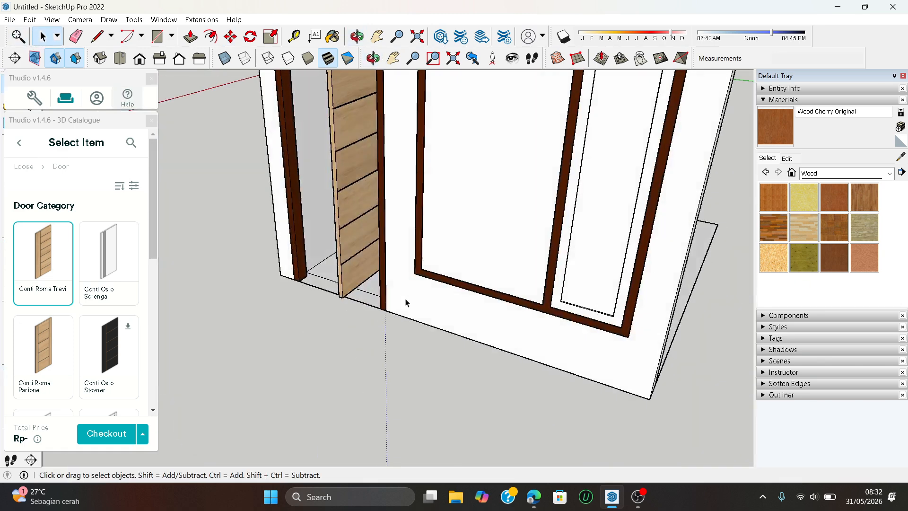
{"action": "middle_click_drag", "start_coordinate": [341, 279], "coordinate": [420, 314]}
{"action": "key", "text": "m"}
{"action": "scroll", "coordinate": [392, 310], "scroll_direction": "up", "scroll_amount": 6}
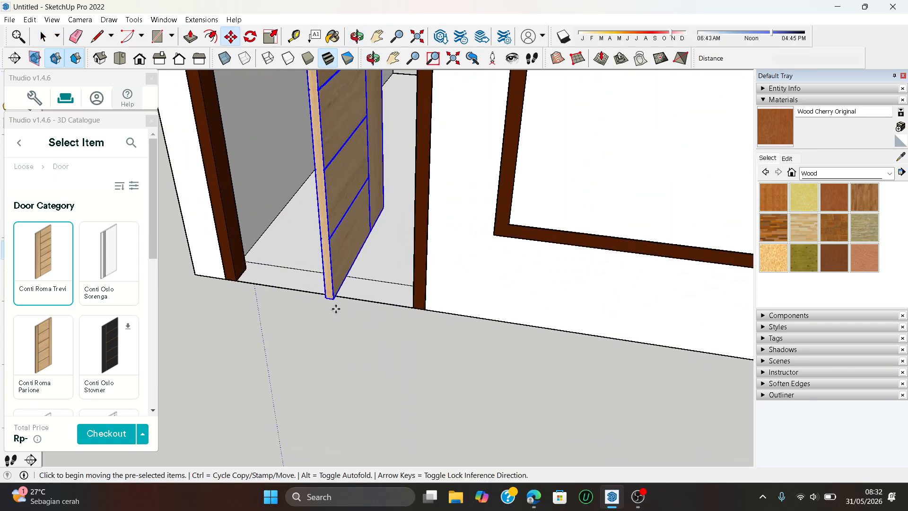
{"action": "left_click", "coordinate": [334, 298]}
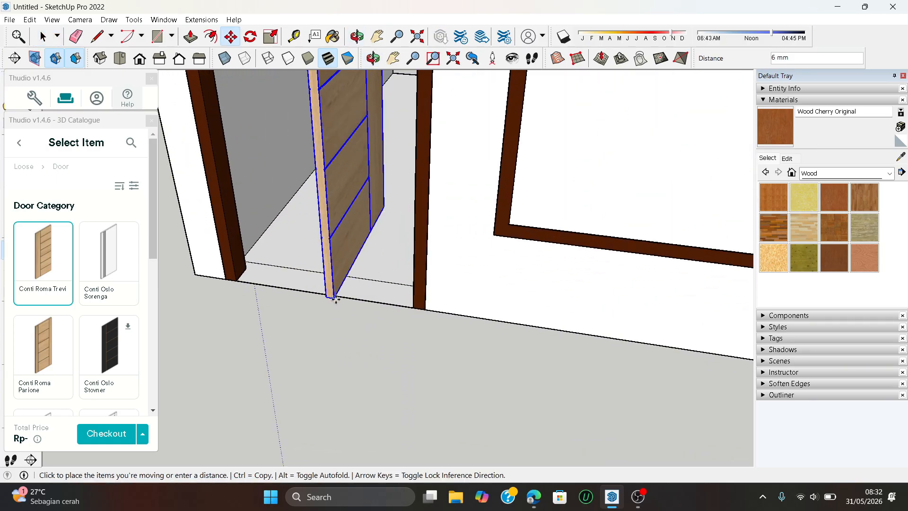
{"action": "left_click", "coordinate": [235, 273]}
{"action": "middle_click_drag", "start_coordinate": [238, 279], "coordinate": [265, 142]}
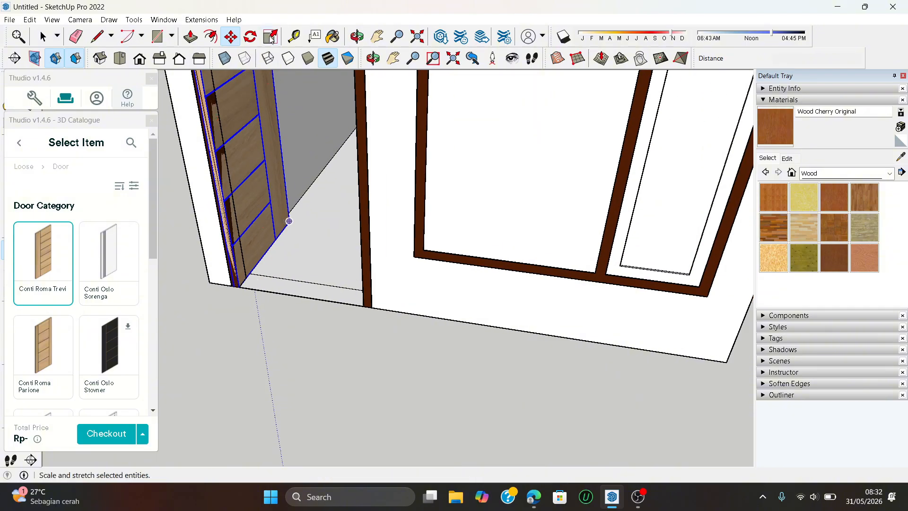
- Rotate the Conti Roma Trevi door about its lower corner until it lies flush within the frame opening
{"action": "left_click", "coordinate": [250, 36]}
{"action": "scroll", "coordinate": [265, 301], "scroll_direction": "up", "scroll_amount": 5}
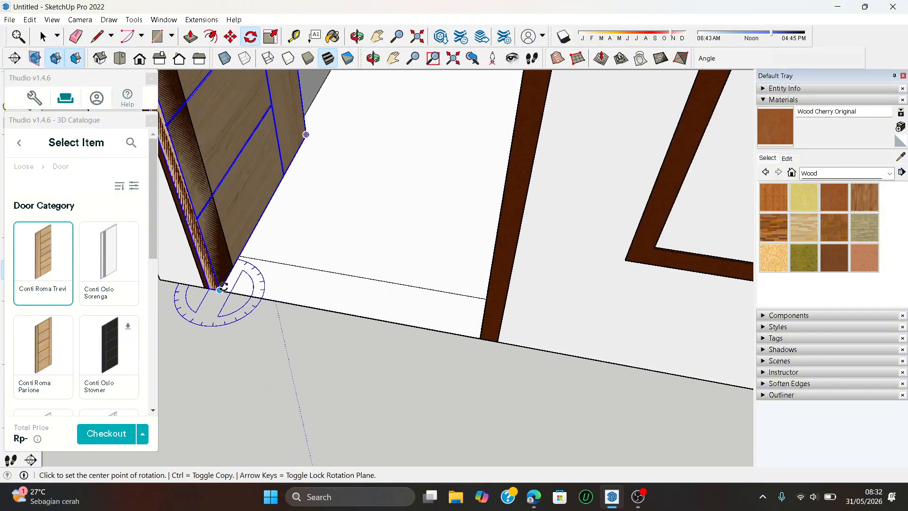
{"action": "left_click", "coordinate": [231, 269]}
{"action": "left_click", "coordinate": [293, 305]}
{"action": "middle_click_drag", "start_coordinate": [293, 305], "coordinate": [431, 292]}
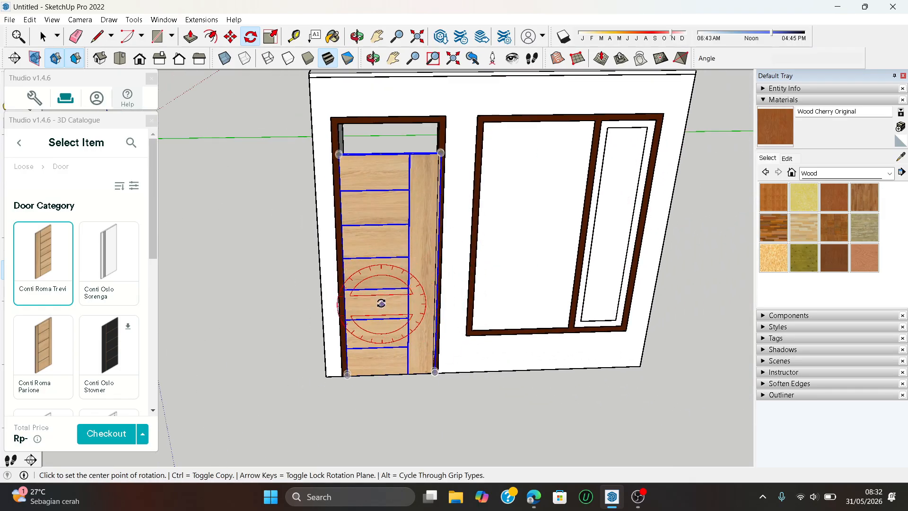
{"action": "key", "text": "space"}
- Open the door frame group for editing around the gap above the new door
{"action": "middle_click_drag", "start_coordinate": [252, 218], "coordinate": [434, 296]}
{"action": "scroll", "coordinate": [433, 296], "scroll_direction": "up", "scroll_amount": 5}
{"action": "double_click", "coordinate": [436, 250]}
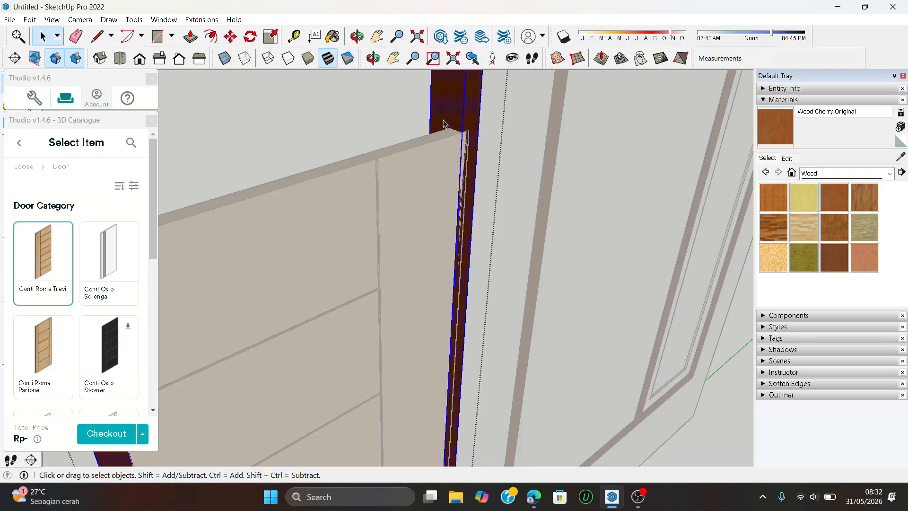
{"action": "scroll", "coordinate": [436, 251], "scroll_direction": "down", "scroll_amount": 2}
{"action": "scroll", "coordinate": [436, 250], "scroll_direction": "down", "scroll_amount": 3}
- Browse the other catalogue doors and delete the Conti Roma Trevi door from the door frame
{"action": "scroll", "coordinate": [319, 273], "scroll_direction": "up", "scroll_amount": 3}
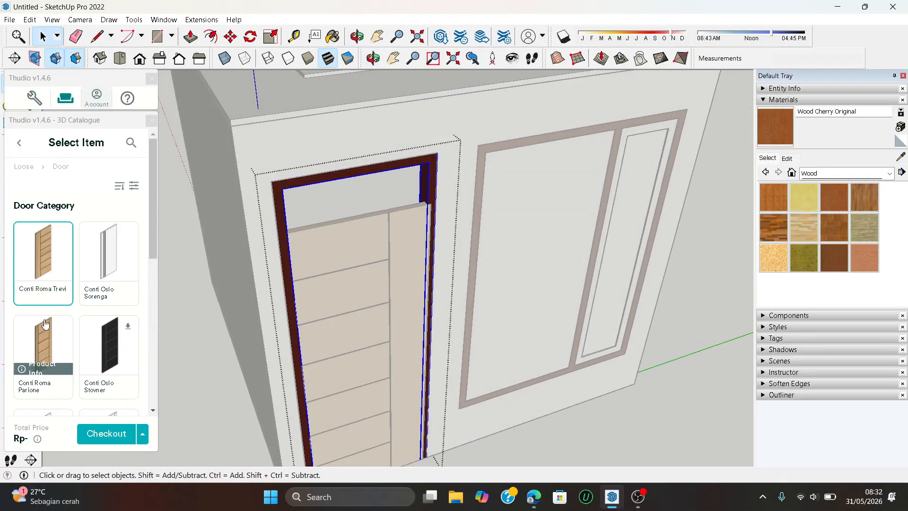
{"action": "scroll", "coordinate": [46, 324], "scroll_direction": "down", "scroll_amount": 3}
{"action": "scroll", "coordinate": [64, 305], "scroll_direction": "down", "scroll_amount": 4}
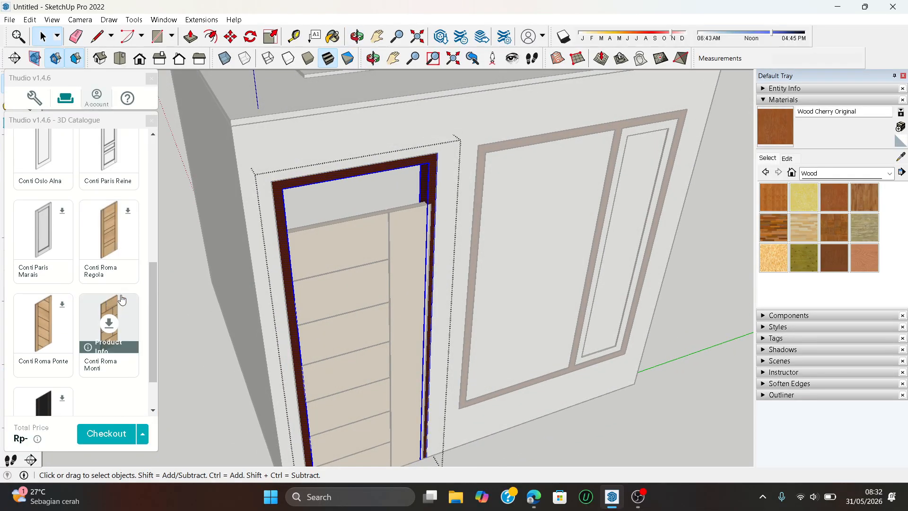
{"action": "left_click", "coordinate": [377, 307]}
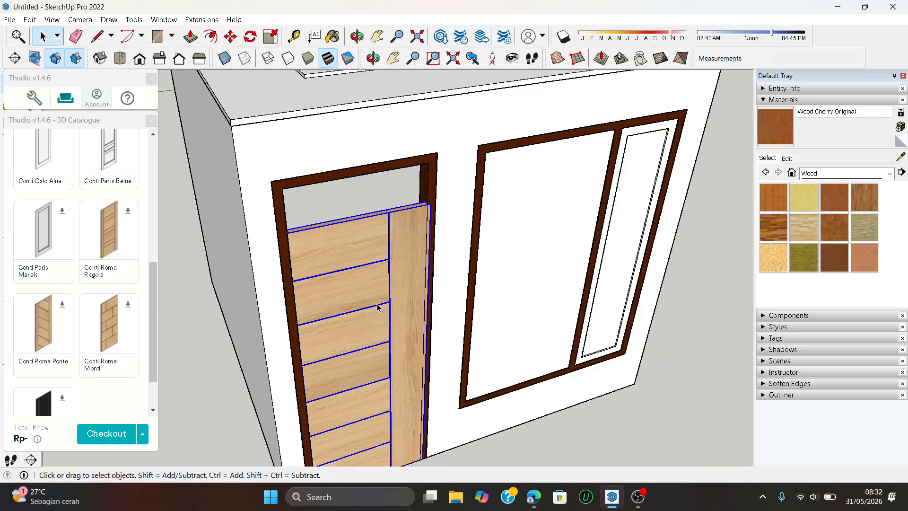
{"action": "key", "text": "Delete"}
- Load the Conti Roma Regola door from the catalogue and place it at the lower corner of the door opening
{"action": "left_click", "coordinate": [114, 230]}
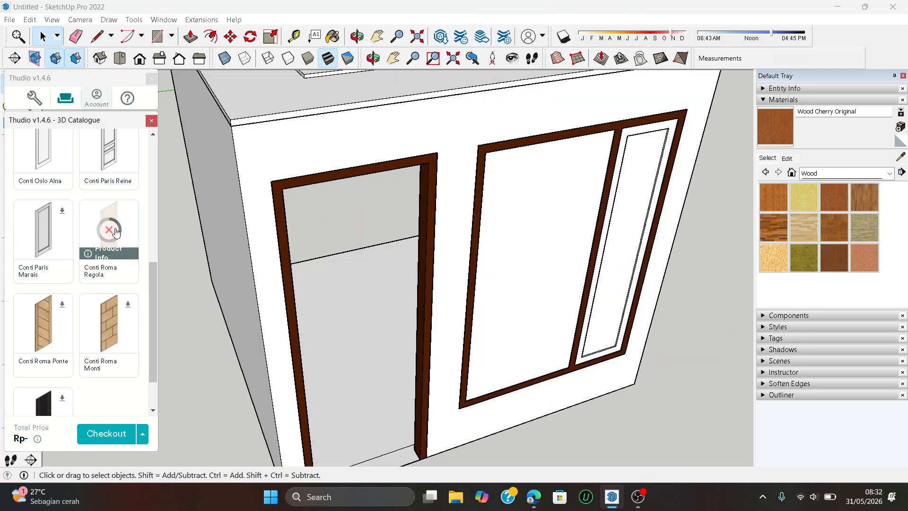
{"action": "scroll", "coordinate": [392, 407], "scroll_direction": "down", "scroll_amount": 3}
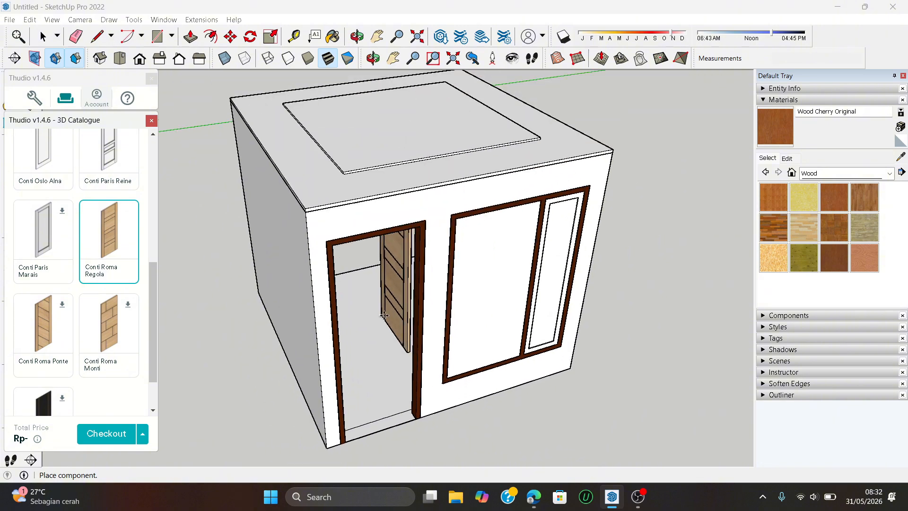
{"action": "scroll", "coordinate": [350, 420], "scroll_direction": "up", "scroll_amount": 5}
{"action": "middle_click_drag", "start_coordinate": [350, 414], "coordinate": [497, 403]}
{"action": "scroll", "coordinate": [473, 409], "scroll_direction": "up", "scroll_amount": 3}
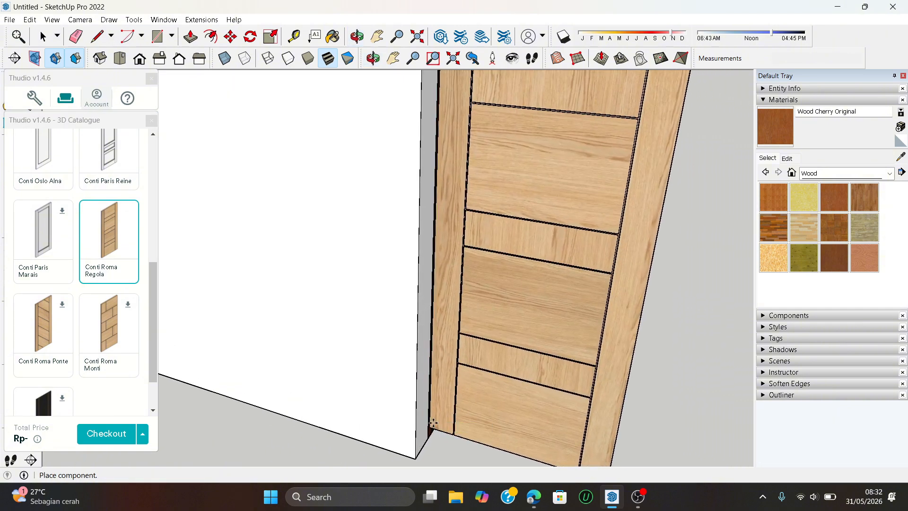
{"action": "left_click", "coordinate": [433, 423]}
- Move the Conti Roma Regola door by its lower corner against the bottom of the door frame's jamb
{"action": "scroll", "coordinate": [433, 421], "scroll_direction": "up", "scroll_amount": 4}
{"action": "left_click", "coordinate": [426, 407]}
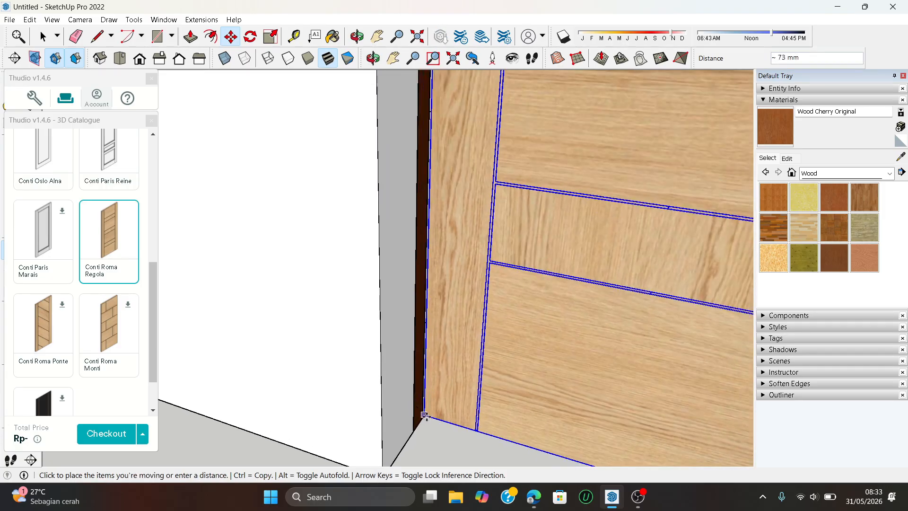
{"action": "scroll", "coordinate": [432, 427], "scroll_direction": "down", "scroll_amount": 3}
{"action": "scroll", "coordinate": [423, 429], "scroll_direction": "up", "scroll_amount": 3}
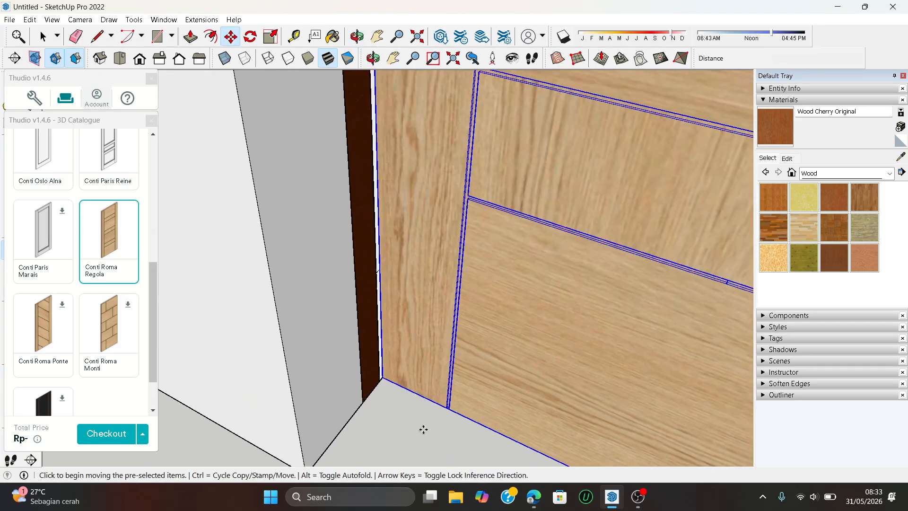
- Rotate the Conti Roma Regola door about its lower corner until it lies parallel to the front wall
{"action": "key", "text": "q"}
{"action": "scroll", "coordinate": [449, 236], "scroll_direction": "down", "scroll_amount": 2}
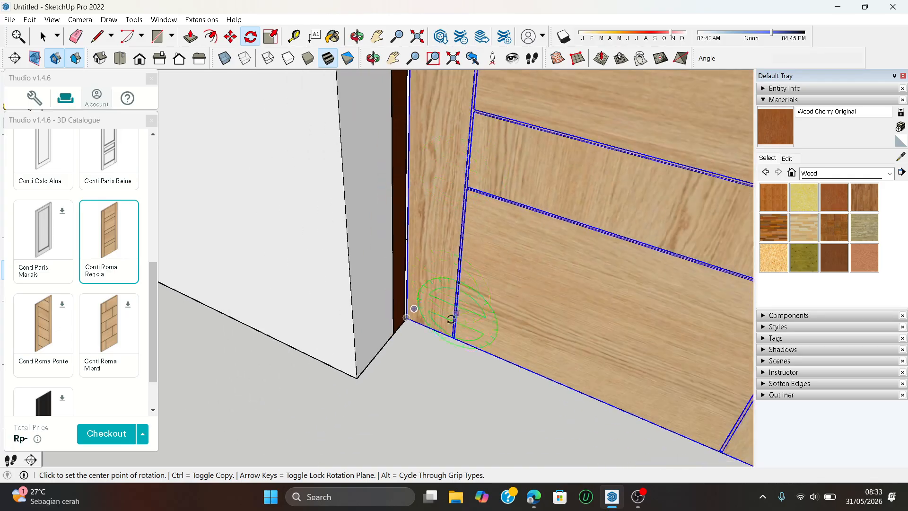
{"action": "scroll", "coordinate": [407, 331], "scroll_direction": "up", "scroll_amount": 3}
{"action": "scroll", "coordinate": [385, 304], "scroll_direction": "up", "scroll_amount": 1}
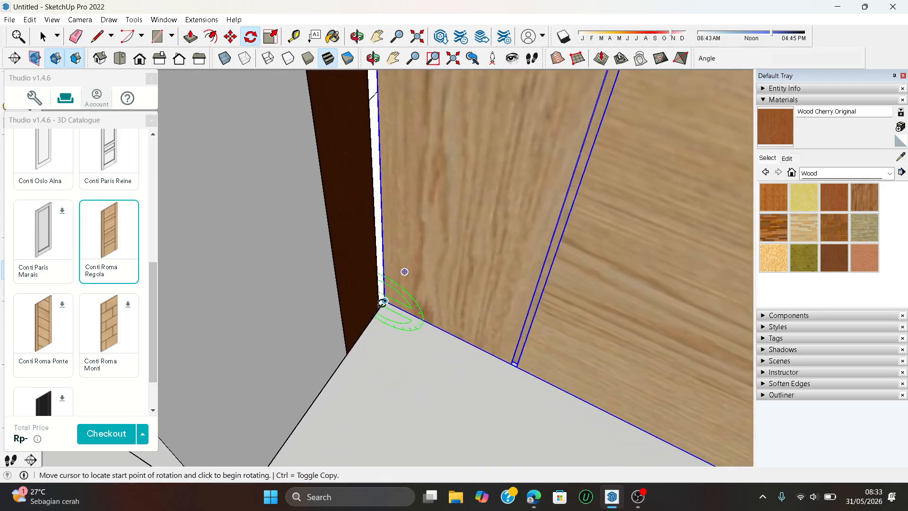
{"action": "scroll", "coordinate": [385, 300], "scroll_direction": "down", "scroll_amount": 1}
{"action": "key", "text": "Escape"}
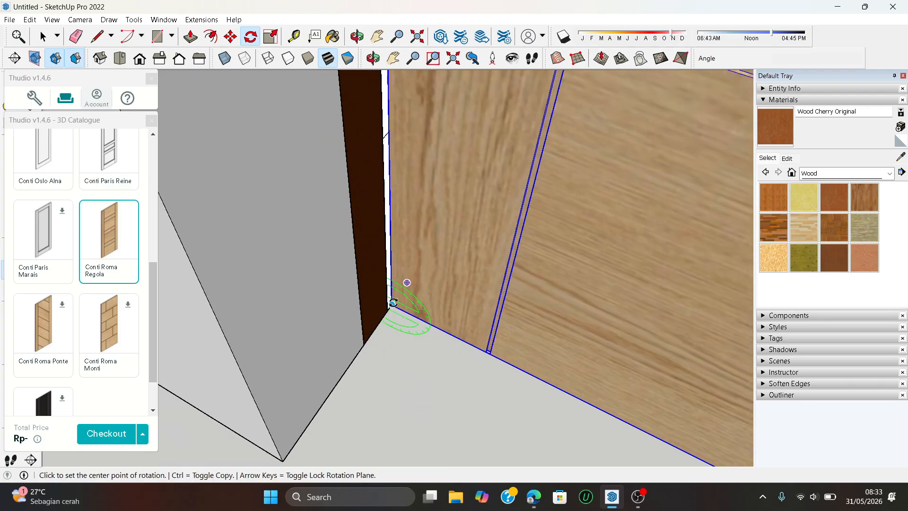
{"action": "left_click", "coordinate": [418, 318]}
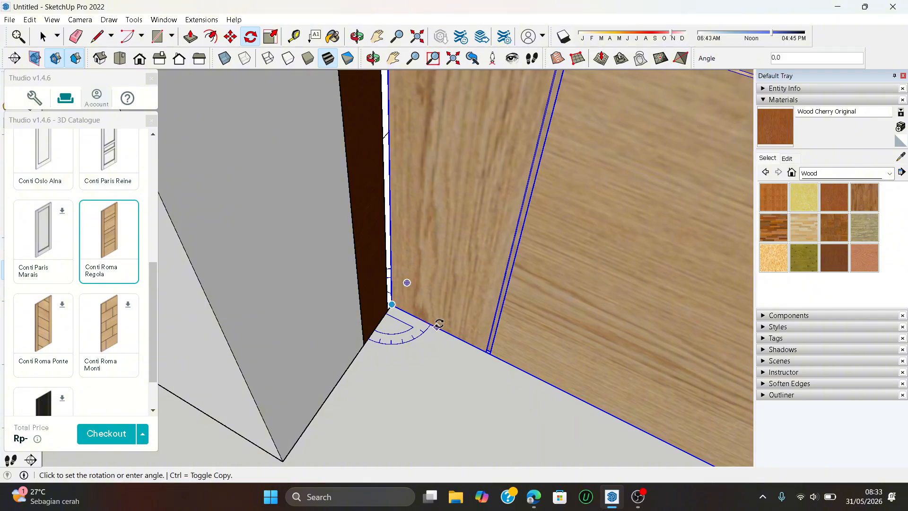
{"action": "left_click", "coordinate": [356, 358]}
- Align the door's lower corner with the jamb's outer edge and move it 100 mm back to the jamb's rear edge
{"action": "middle_click_drag", "start_coordinate": [357, 358], "coordinate": [246, 241]}
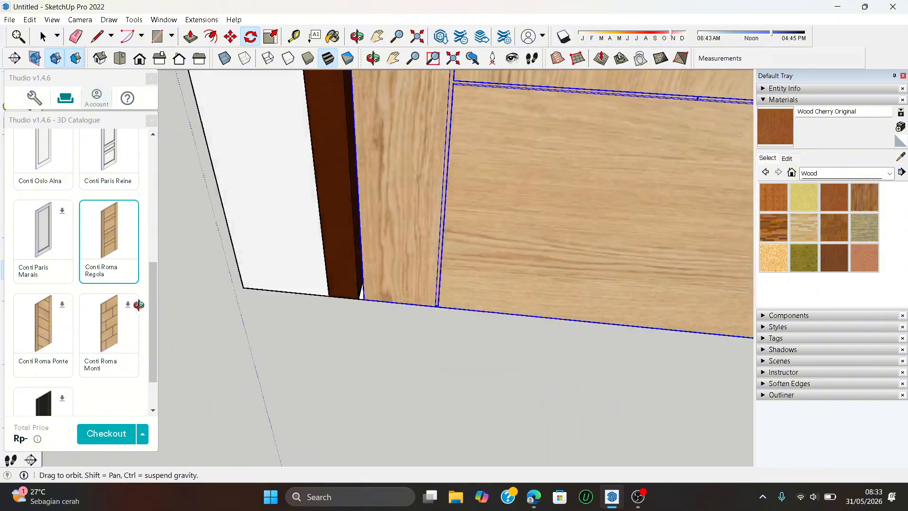
{"action": "key", "text": "m"}
{"action": "scroll", "coordinate": [367, 292], "scroll_direction": "up", "scroll_amount": 1}
{"action": "left_click", "coordinate": [367, 291]}
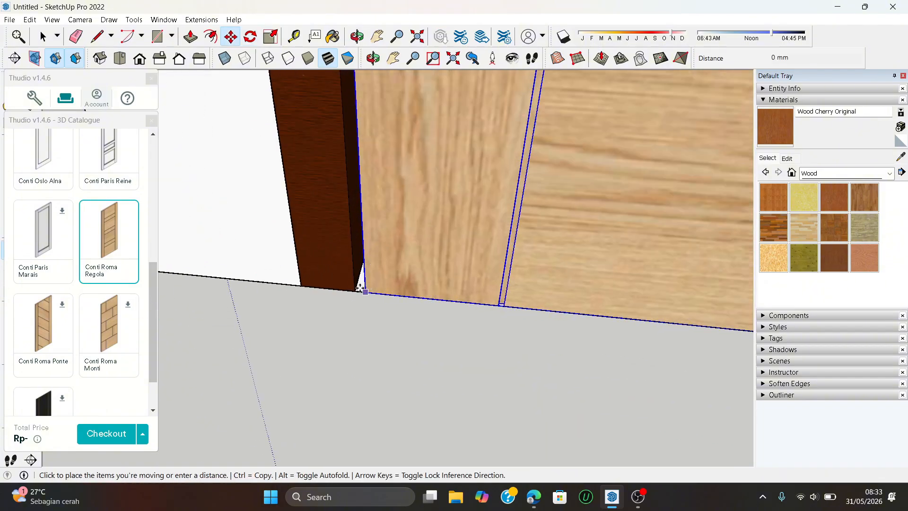
{"action": "left_click", "coordinate": [356, 291]}
{"action": "scroll", "coordinate": [356, 308], "scroll_direction": "up", "scroll_amount": 1}
{"action": "left_click", "coordinate": [348, 301]}
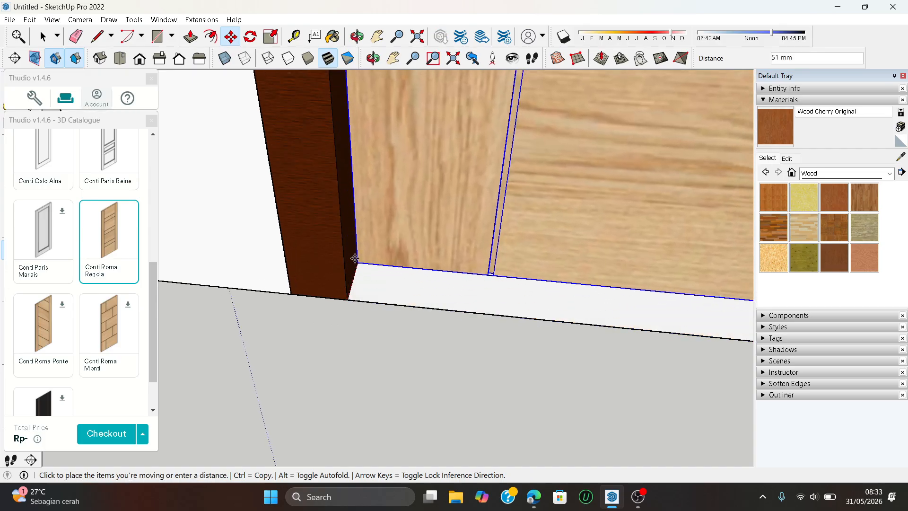
{"action": "left_click", "coordinate": [367, 227]}
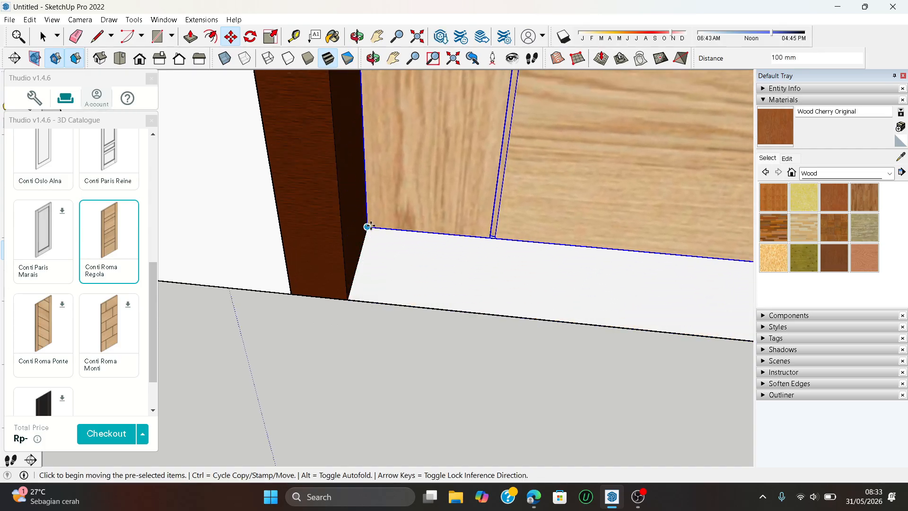
- Open the door frame group for editing at the gap above the Conti Roma Regola door
{"action": "scroll", "coordinate": [419, 348], "scroll_direction": "down", "scroll_amount": 1}
{"action": "scroll", "coordinate": [368, 337], "scroll_direction": "down", "scroll_amount": 6}
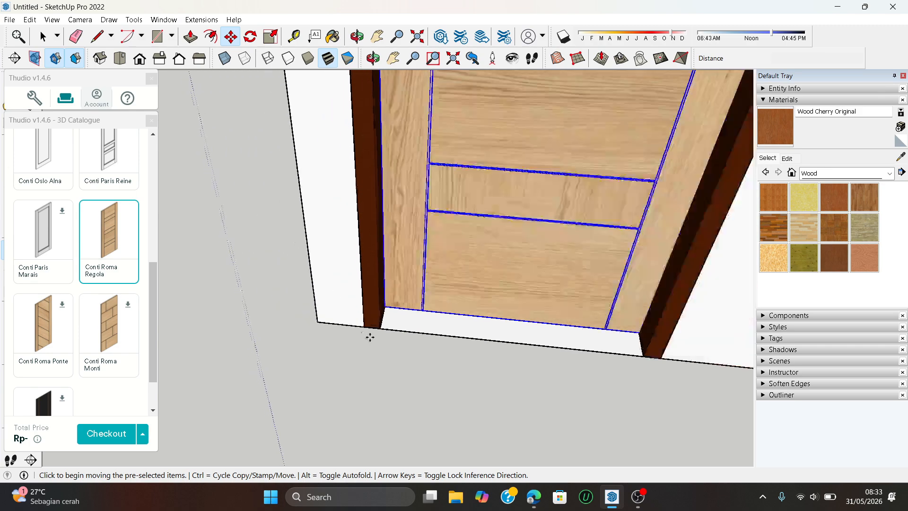
{"action": "middle_click_drag", "start_coordinate": [377, 308], "coordinate": [499, 223]}
{"action": "scroll", "coordinate": [420, 297], "scroll_direction": "down", "scroll_amount": 2}
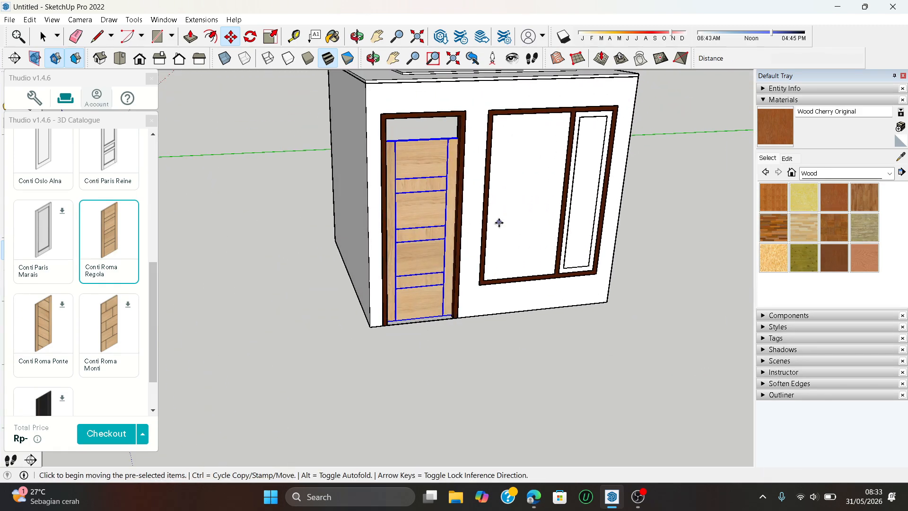
{"action": "scroll", "coordinate": [460, 138], "scroll_direction": "up", "scroll_amount": 8}
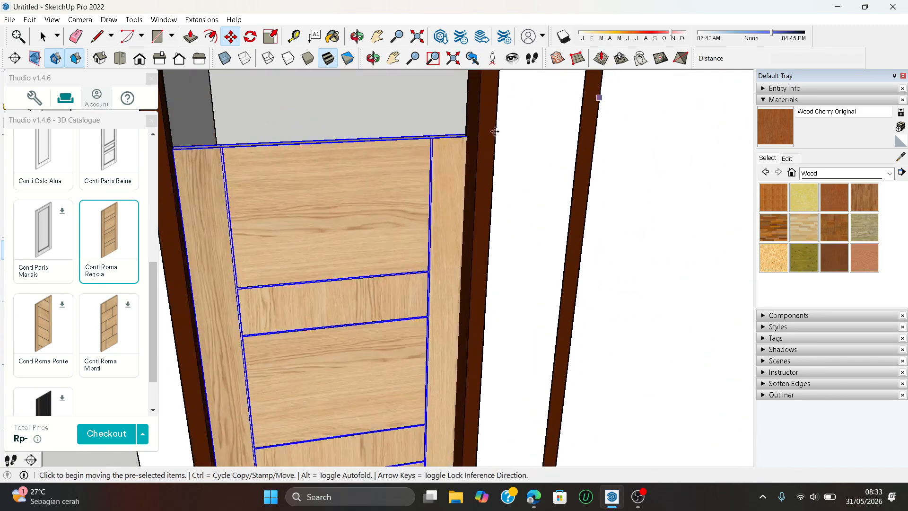
{"action": "left_click", "coordinate": [43, 36]}
{"action": "scroll", "coordinate": [367, 284], "scroll_direction": "down", "scroll_amount": 5}
{"action": "middle_click_drag", "start_coordinate": [369, 285], "coordinate": [486, 177]}
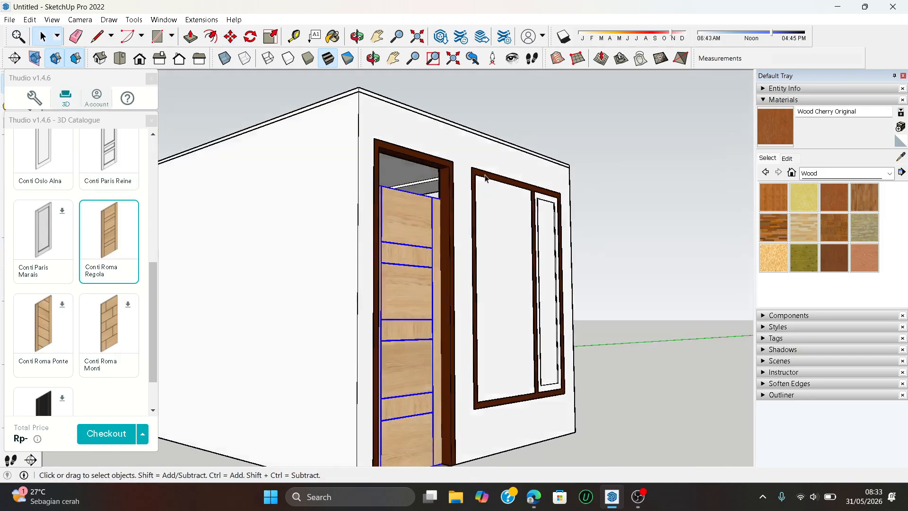
{"action": "scroll", "coordinate": [432, 176], "scroll_direction": "up", "scroll_amount": 7}
{"action": "scroll", "coordinate": [385, 178], "scroll_direction": "down", "scroll_amount": 2}
{"action": "double_click", "coordinate": [379, 107]}
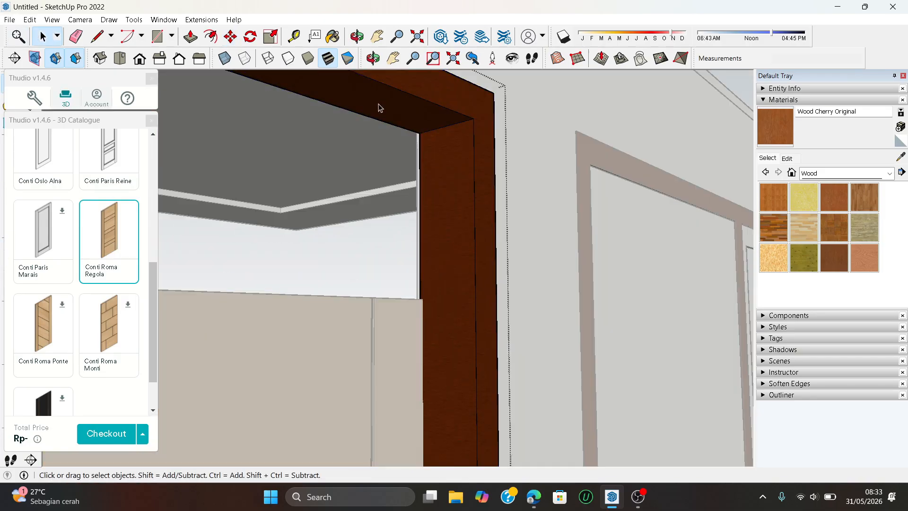
- Push/Pull the frame head's underside down to the top of the door and lower the head's top face by 250 mm
{"action": "scroll", "coordinate": [369, 137], "scroll_direction": "down", "scroll_amount": 3}
{"action": "key", "text": "p"}
{"action": "left_click", "coordinate": [363, 142]}
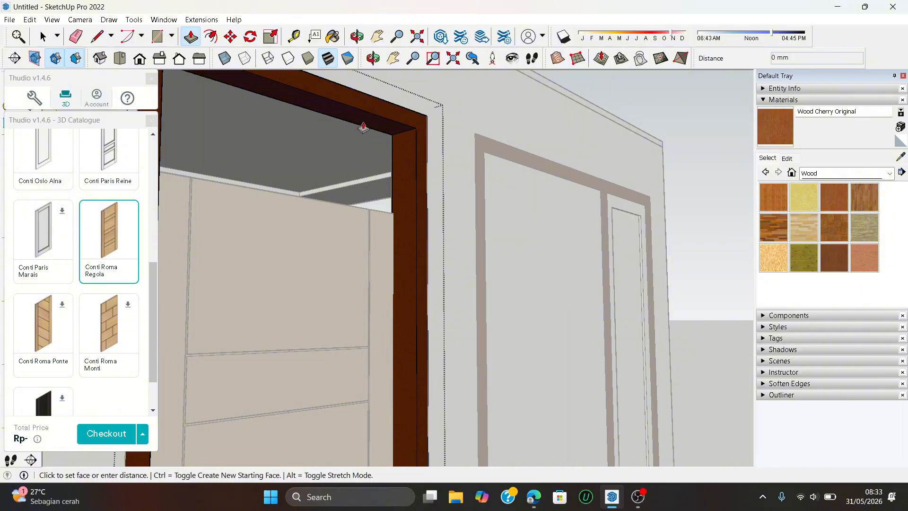
{"action": "scroll", "coordinate": [290, 199], "scroll_direction": "up", "scroll_amount": 2}
{"action": "middle_click_drag", "start_coordinate": [278, 199], "coordinate": [304, 198]}
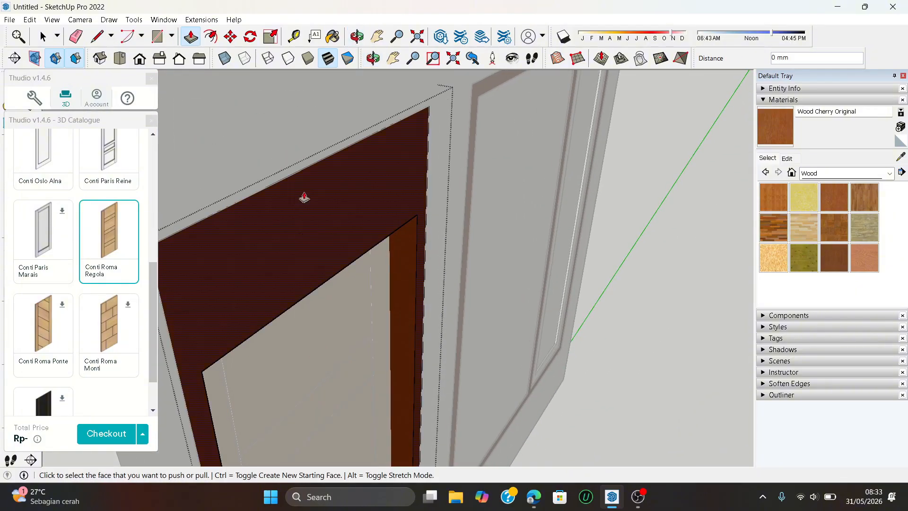
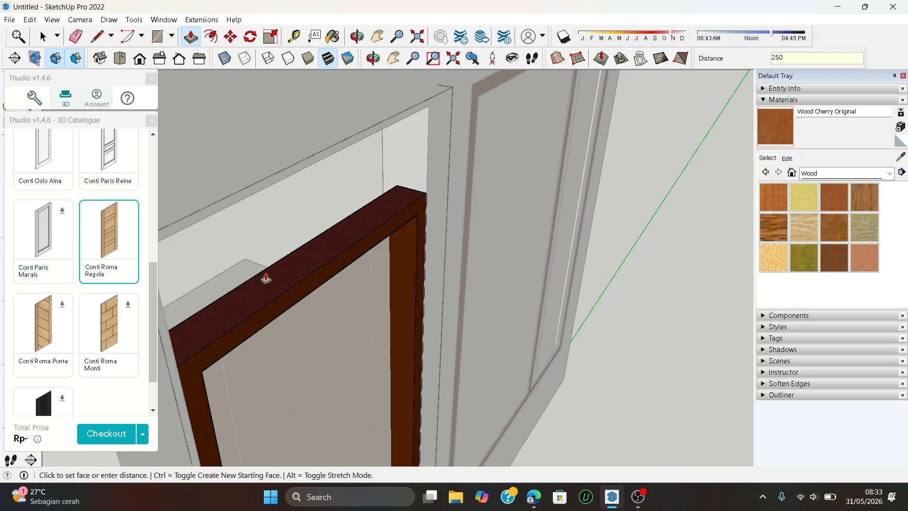
{"action": "key", "text": "Return"}
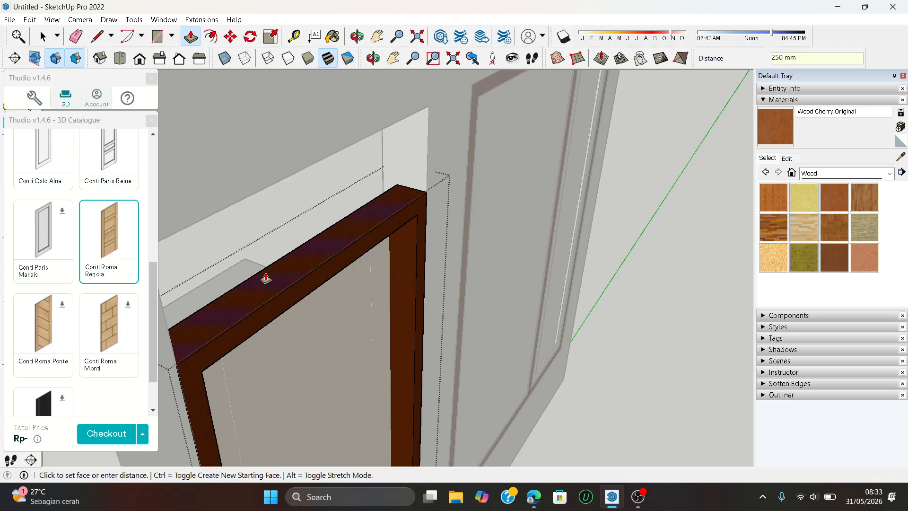
- Push/Pull the top face of the wall's door opening down 250 mm to close the gap above the door frame
{"action": "left_click", "coordinate": [43, 36]}
{"action": "scroll", "coordinate": [329, 304], "scroll_direction": "down", "scroll_amount": 3}
{"action": "middle_click_drag", "start_coordinate": [328, 304], "coordinate": [307, 163]}
{"action": "scroll", "coordinate": [306, 162], "scroll_direction": "up", "scroll_amount": 4}
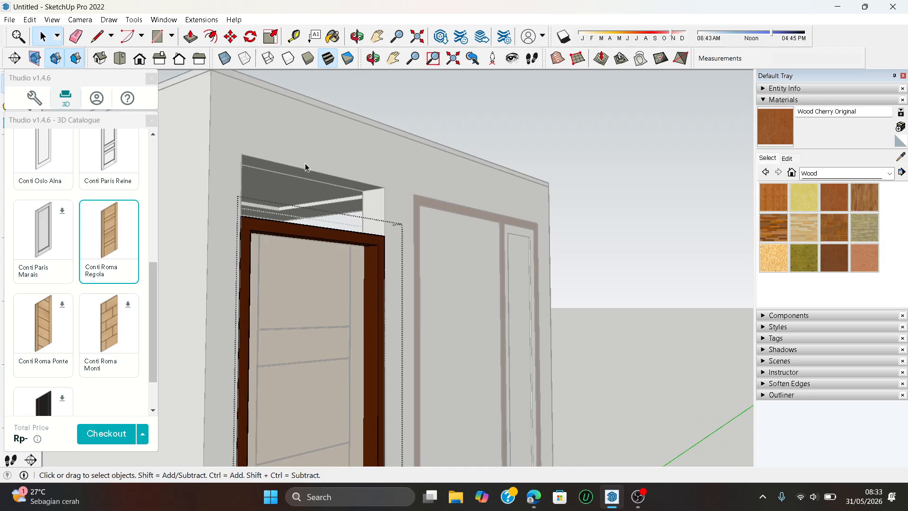
{"action": "scroll", "coordinate": [287, 152], "scroll_direction": "up", "scroll_amount": 5}
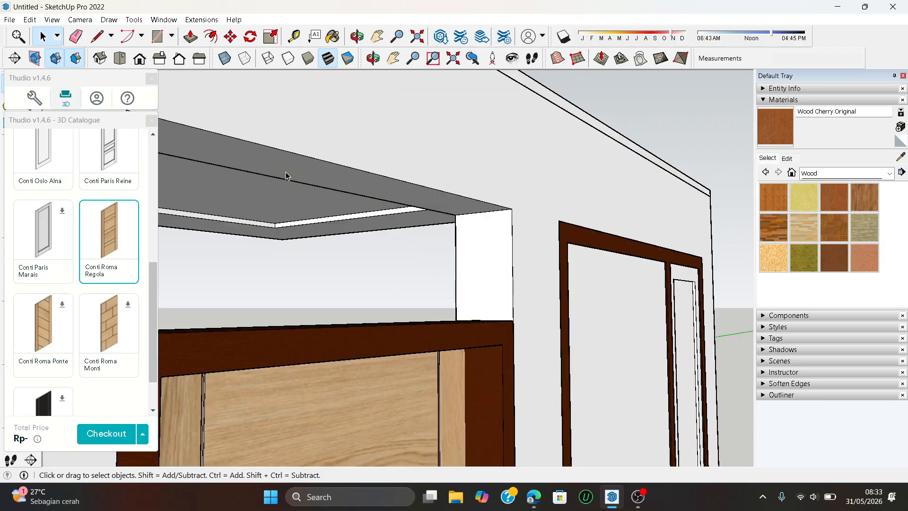
{"action": "left_click", "coordinate": [286, 175]}
{"action": "scroll", "coordinate": [286, 173], "scroll_direction": "up", "scroll_amount": 2}
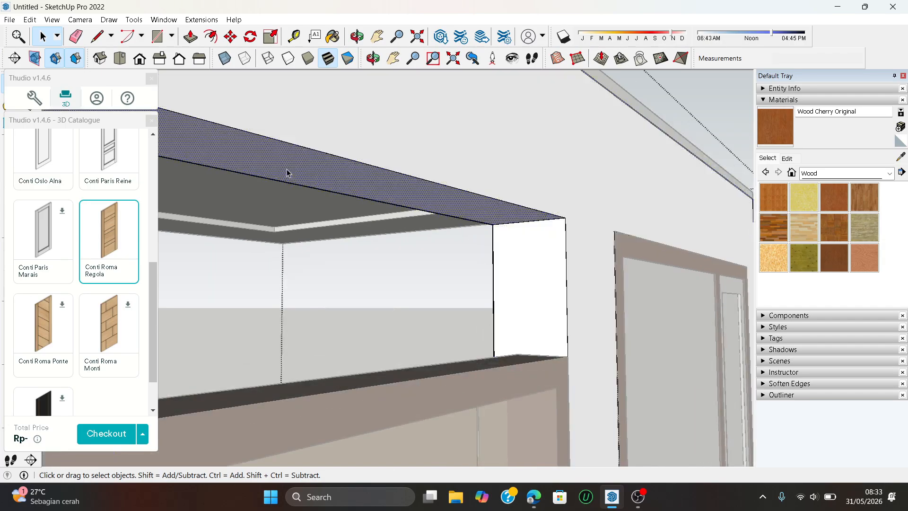
{"action": "key", "text": "p"}
{"action": "left_click", "coordinate": [288, 168]}
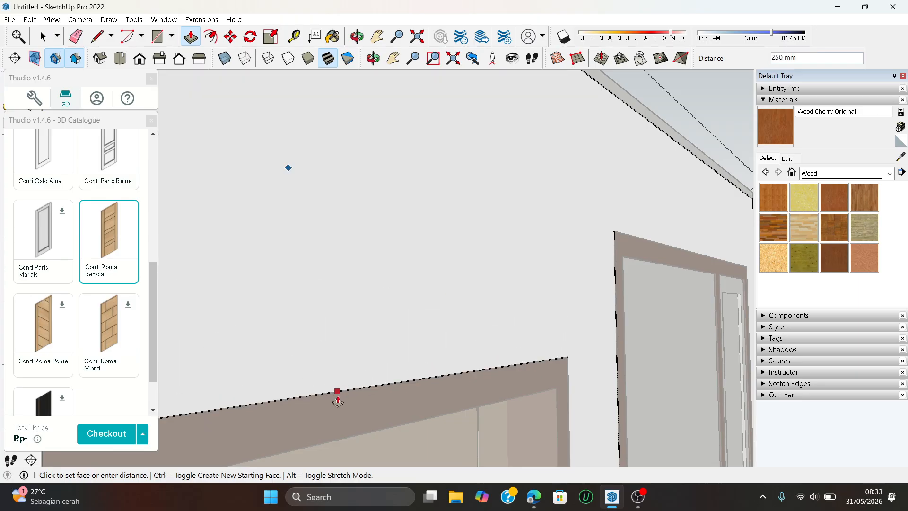
{"action": "mouse_move", "coordinate": [297, 376]}
{"action": "middle_mouse_down"}
{"action": "mouse_move", "coordinate": [304, 285]}
{"action": "mouse_move", "coordinate": [460, 207]}
{"action": "middle_mouse_up"}
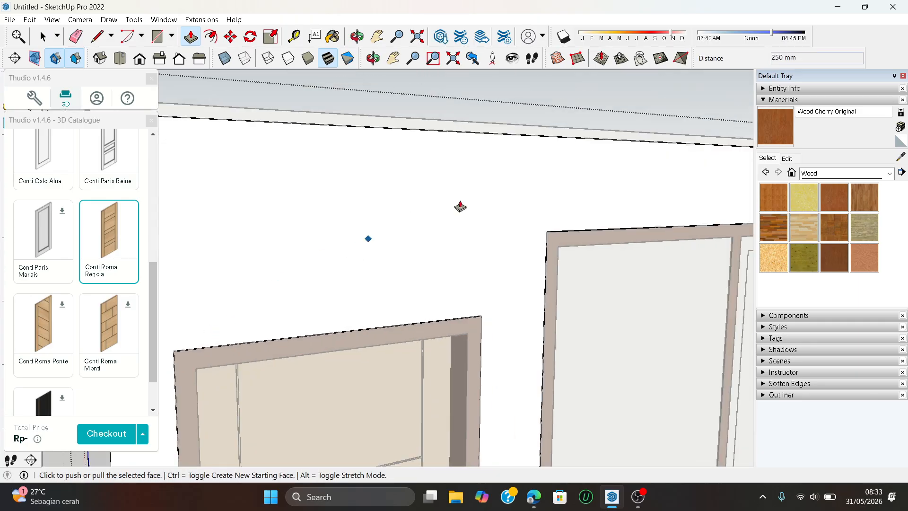
{"action": "scroll", "coordinate": [562, 241], "scroll_direction": "up", "scroll_amount": 2}
{"action": "left_click", "coordinate": [43, 37]}
- Select the window group and place a horizontal guide line level with the door frame's top edge
{"action": "scroll", "coordinate": [454, 284], "scroll_direction": "down", "scroll_amount": 3}
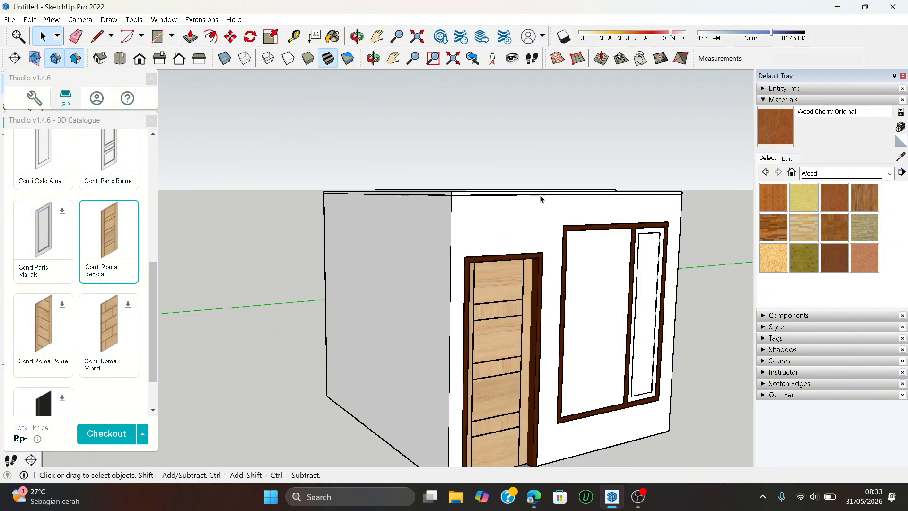
{"action": "middle_click_drag", "start_coordinate": [454, 283], "coordinate": [544, 307]}
{"action": "left_click", "coordinate": [566, 351]}
{"action": "scroll", "coordinate": [566, 351], "scroll_direction": "up", "scroll_amount": 4}
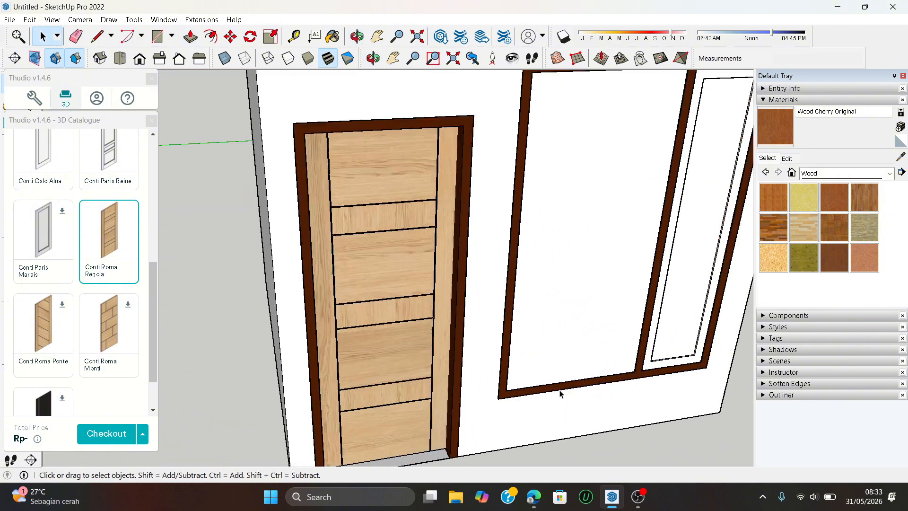
{"action": "scroll", "coordinate": [559, 391], "scroll_direction": "down", "scroll_amount": 1}
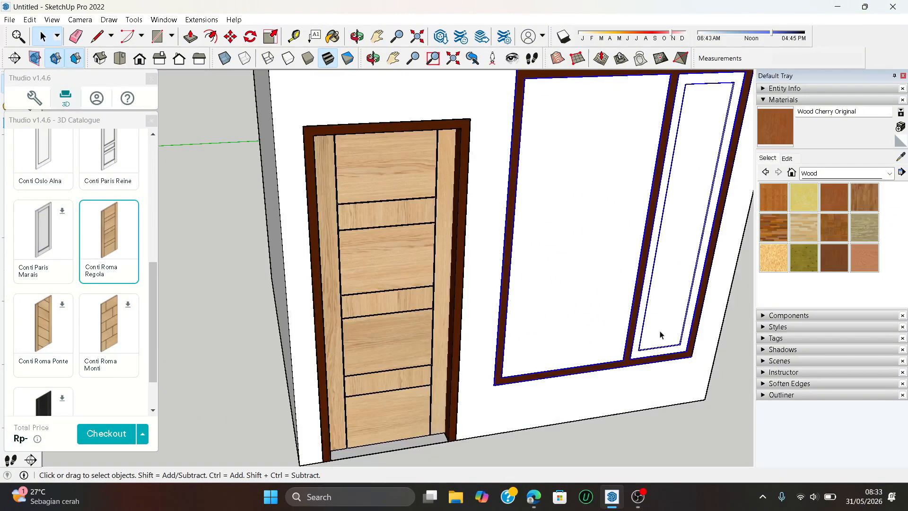
{"action": "key", "text": "m"}
{"action": "scroll", "coordinate": [516, 98], "scroll_direction": "down", "scroll_amount": 3}
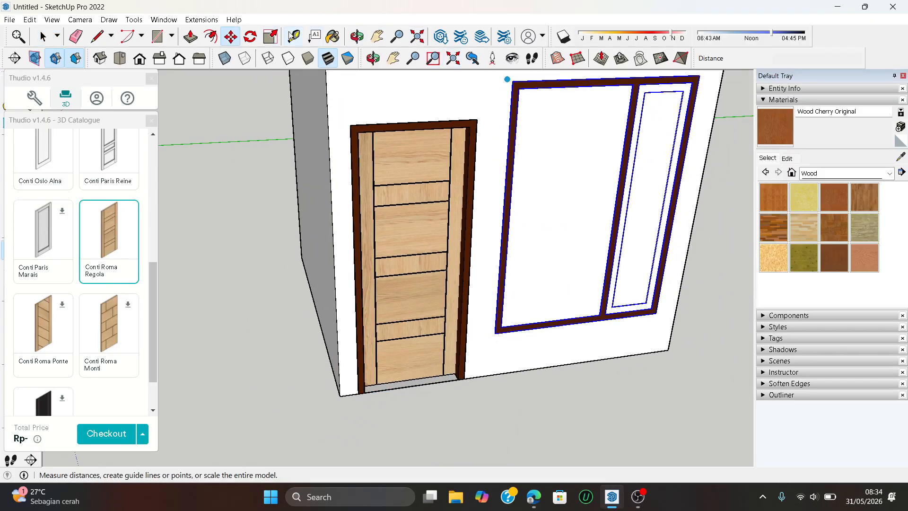
{"action": "scroll", "coordinate": [367, 106], "scroll_direction": "up", "scroll_amount": 2}
{"action": "scroll", "coordinate": [418, 122], "scroll_direction": "down", "scroll_amount": 2}
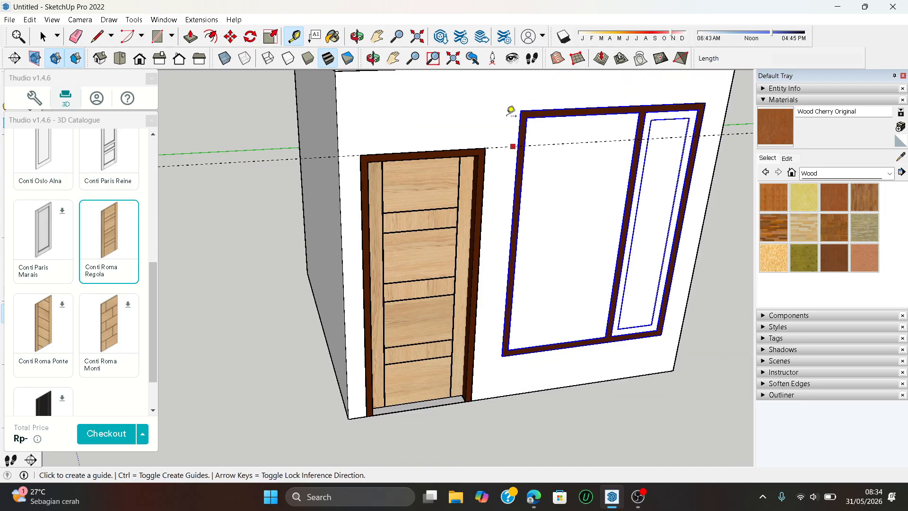
- Move the window down 250 mm by its upper corner so its top aligns with the guide line
{"action": "left_click", "coordinate": [232, 42]}
{"action": "scroll", "coordinate": [535, 116], "scroll_direction": "up", "scroll_amount": 2}
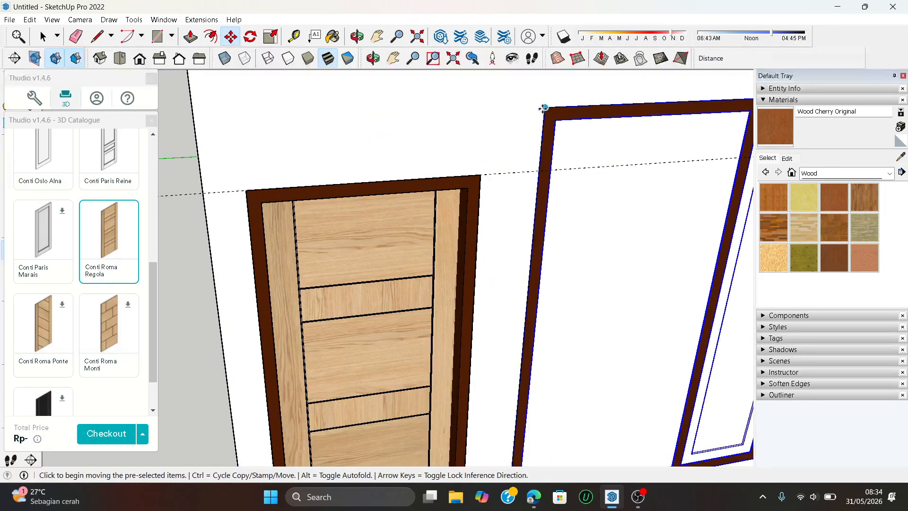
{"action": "left_click", "coordinate": [543, 109]}
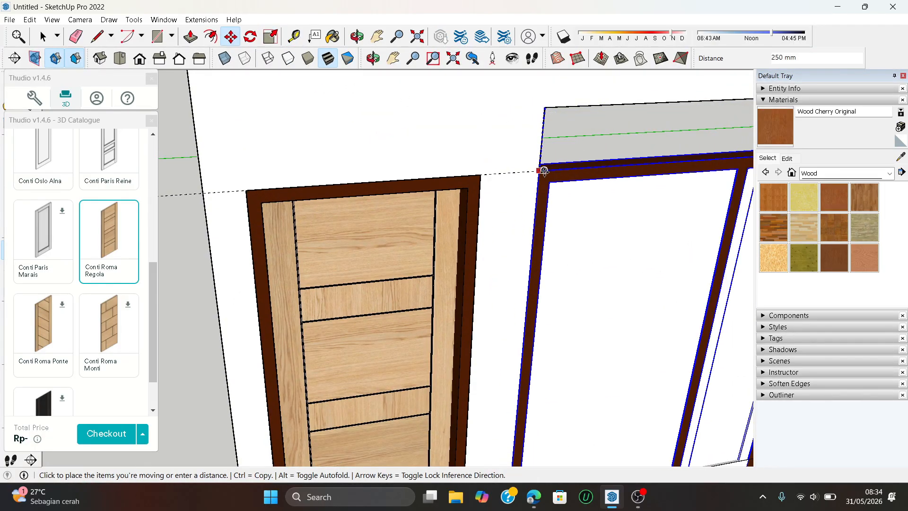
{"action": "left_click", "coordinate": [543, 172]}
{"action": "scroll", "coordinate": [505, 221], "scroll_direction": "down", "scroll_amount": 3}
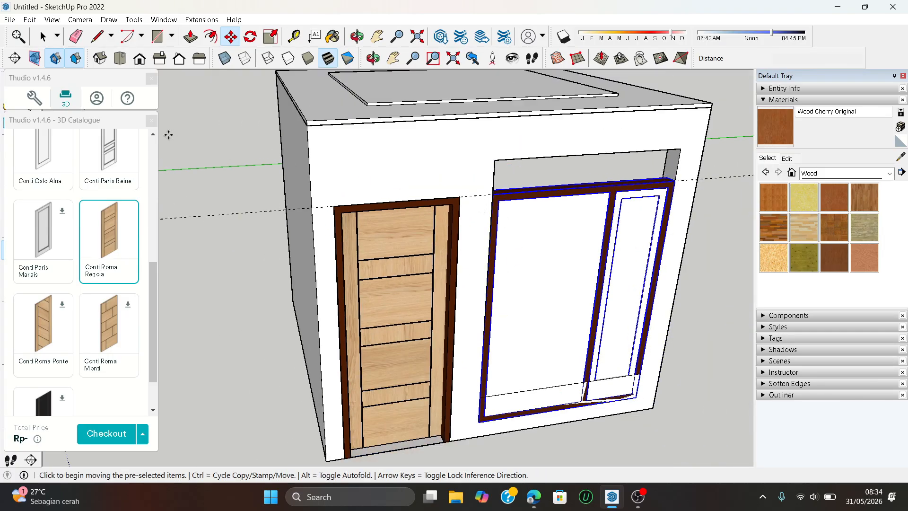
- Open the front wall for editing and lower the top face of the window opening 250 mm to the window frame's top
{"action": "left_click", "coordinate": [44, 37]}
{"action": "scroll", "coordinate": [560, 122], "scroll_direction": "up", "scroll_amount": 4}
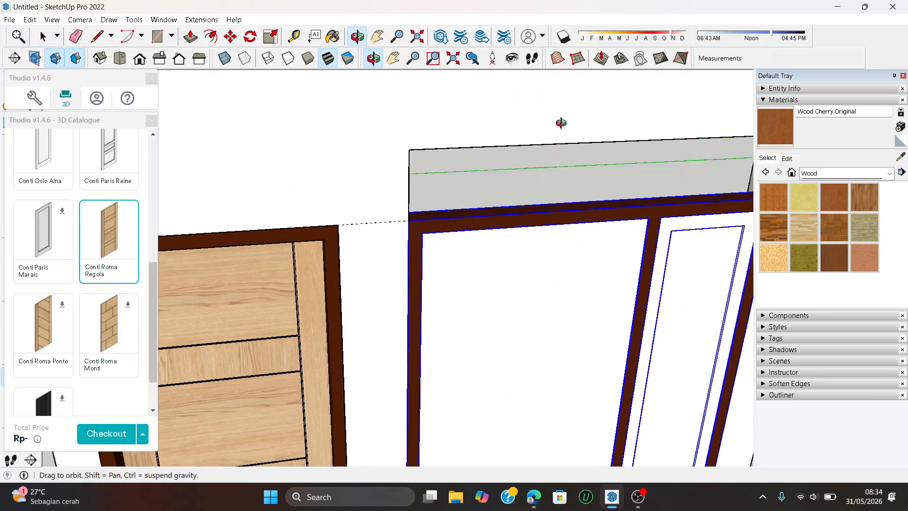
{"action": "left_click", "coordinate": [191, 37]}
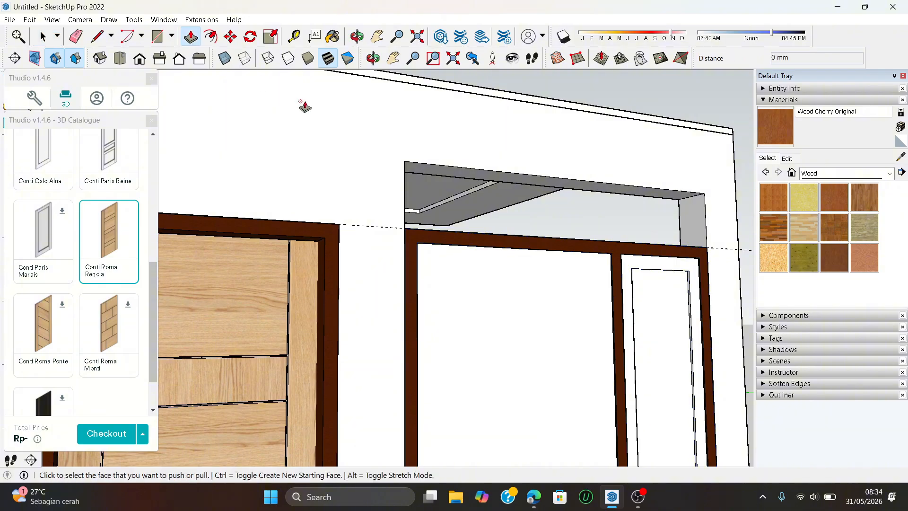
{"action": "triple_click", "coordinate": [456, 175]}
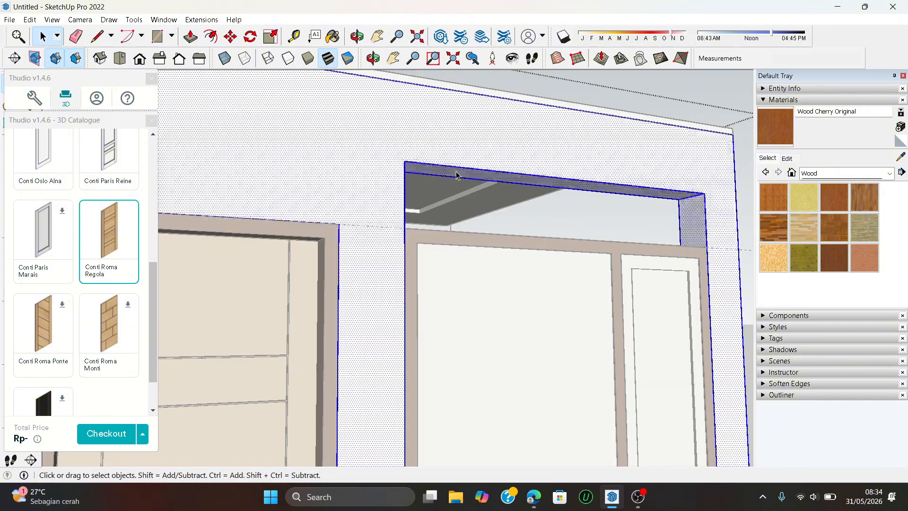
{"action": "left_click", "coordinate": [422, 171]}
{"action": "left_click", "coordinate": [369, 232]}
- Push the bottom face of the window opening down 250 mm to the frame's lower edge
{"action": "middle_click_drag", "start_coordinate": [369, 232], "coordinate": [324, 407]}
{"action": "scroll", "coordinate": [373, 321], "scroll_direction": "down", "scroll_amount": 3}
{"action": "scroll", "coordinate": [374, 313], "scroll_direction": "down", "scroll_amount": 3}
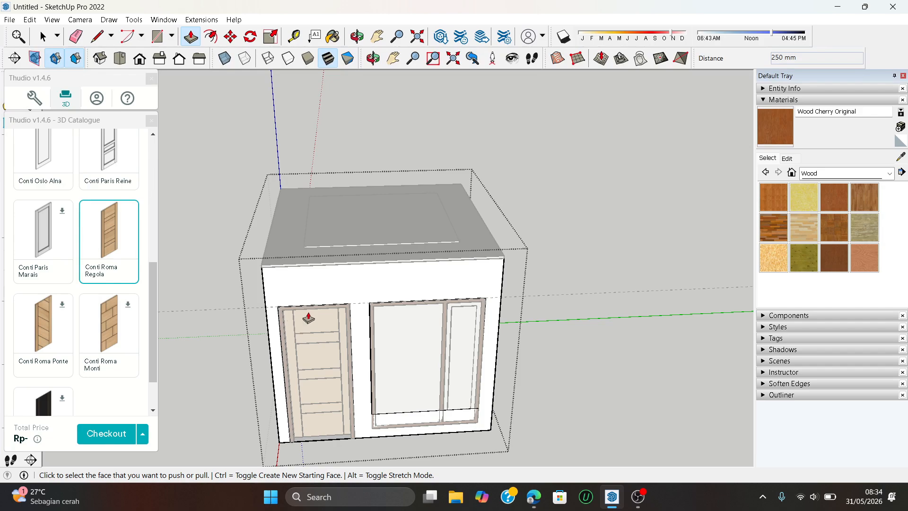
{"action": "scroll", "coordinate": [393, 421], "scroll_direction": "up", "scroll_amount": 5}
{"action": "left_click", "coordinate": [392, 408]}
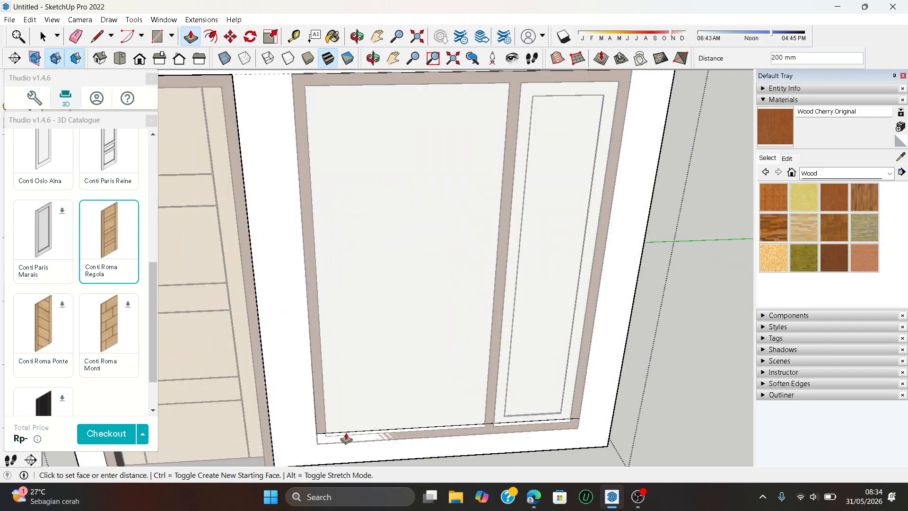
{"action": "scroll", "coordinate": [347, 439], "scroll_direction": "up", "scroll_amount": 2}
{"action": "key", "text": "shift+z"}
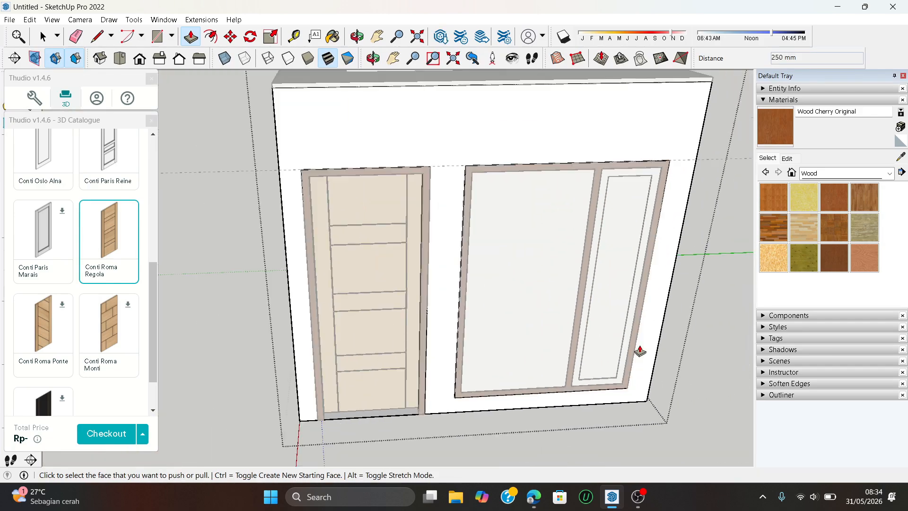
- Close the wall group and erase the horizontal guide line running along the top of the door and window
{"action": "middle_click_drag", "start_coordinate": [641, 351], "coordinate": [406, 292]}
{"action": "left_click", "coordinate": [71, 38]}
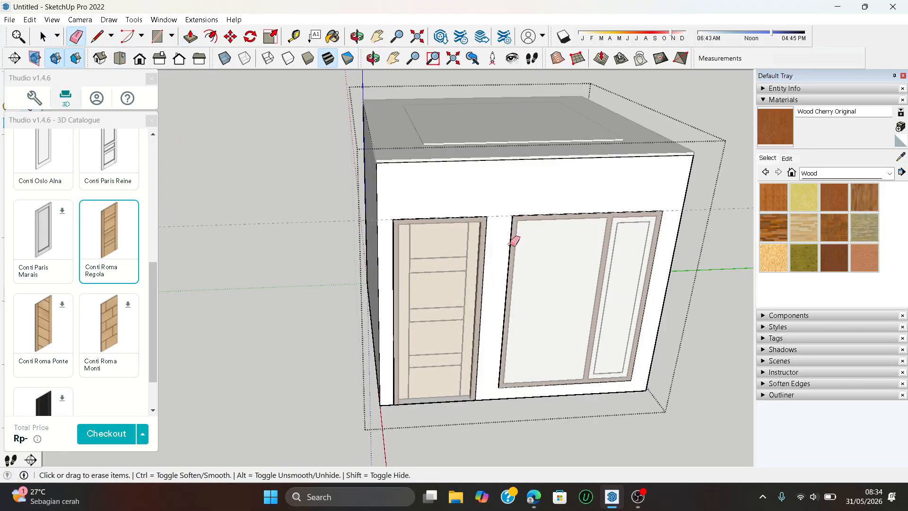
{"action": "scroll", "coordinate": [492, 210], "scroll_direction": "up", "scroll_amount": 3}
{"action": "scroll", "coordinate": [497, 192], "scroll_direction": "down", "scroll_amount": 3}
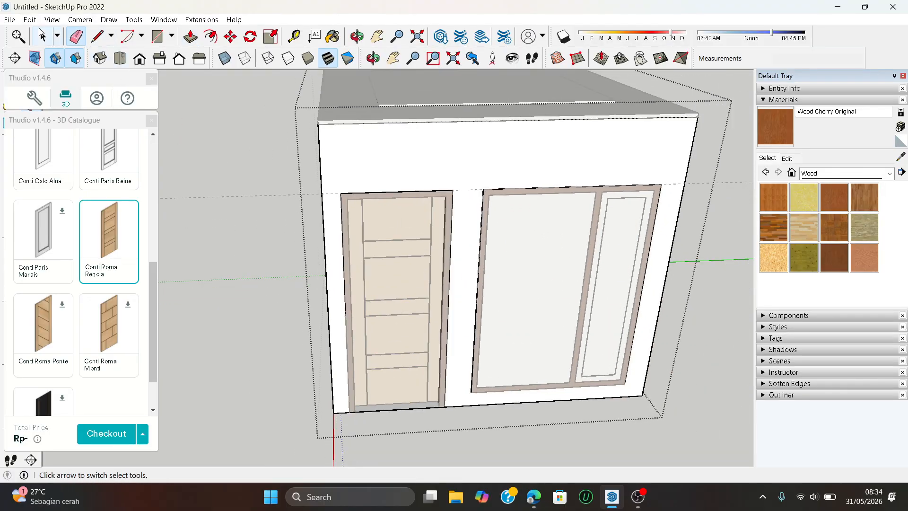
{"action": "left_click", "coordinate": [230, 160]}
{"action": "right_click", "coordinate": [294, 196]}
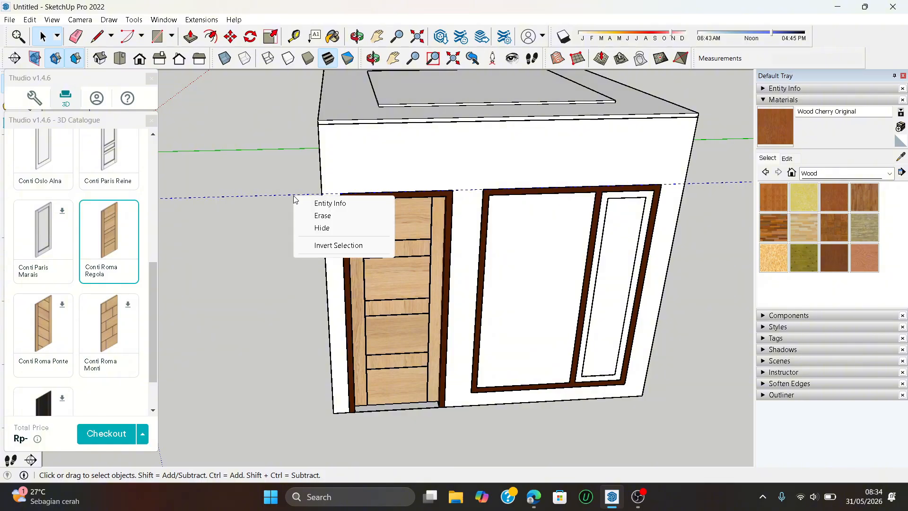
{"action": "left_click", "coordinate": [323, 215]}
- Select the large window pane from inside the room and open the catalogue's Glass & Mirror materials
{"action": "middle_click_drag", "start_coordinate": [309, 253], "coordinate": [457, 328]}
{"action": "scroll", "coordinate": [317, 310], "scroll_direction": "up", "scroll_amount": 10}
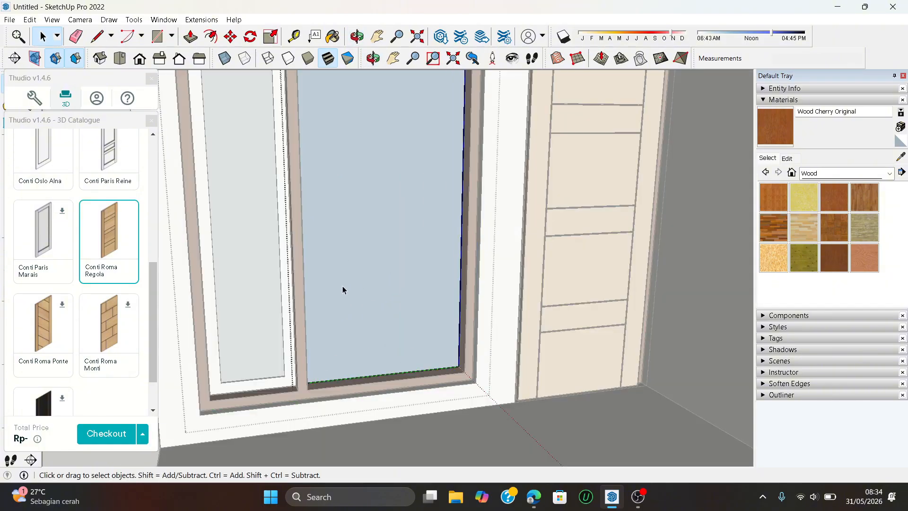
{"action": "left_click", "coordinate": [345, 276]}
{"action": "scroll", "coordinate": [345, 278], "scroll_direction": "down", "scroll_amount": 3}
{"action": "scroll", "coordinate": [133, 175], "scroll_direction": "up", "scroll_amount": 10}
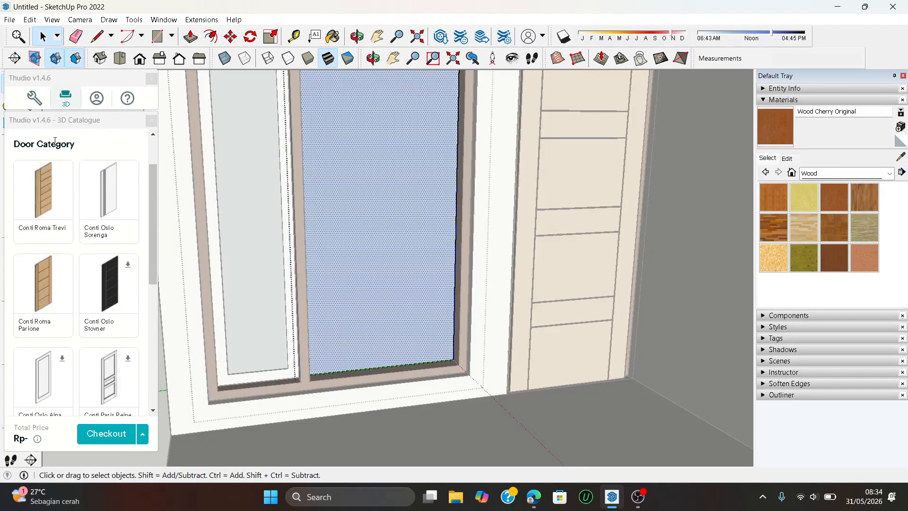
{"action": "left_click", "coordinate": [19, 143]}
{"action": "scroll", "coordinate": [88, 318], "scroll_direction": "down", "scroll_amount": 8}
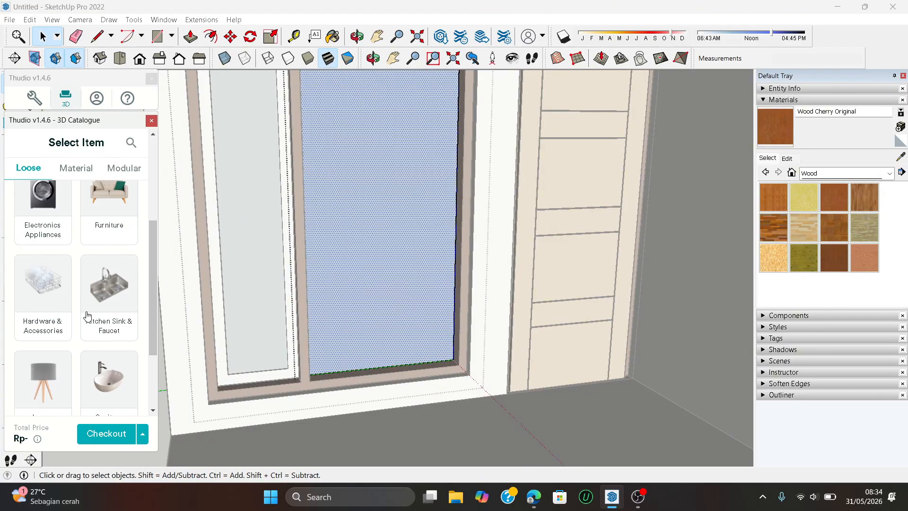
{"action": "scroll", "coordinate": [89, 319], "scroll_direction": "up", "scroll_amount": 6}
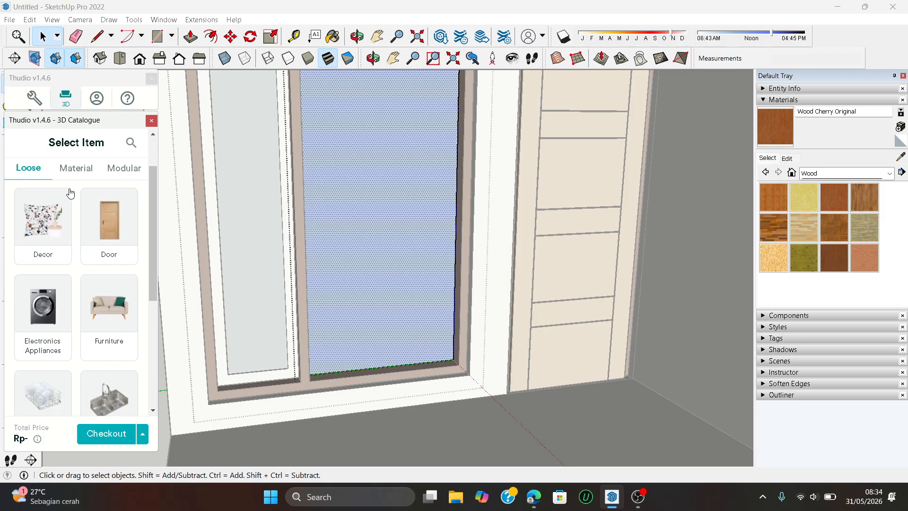
{"action": "scroll", "coordinate": [72, 257], "scroll_direction": "down", "scroll_amount": 1}
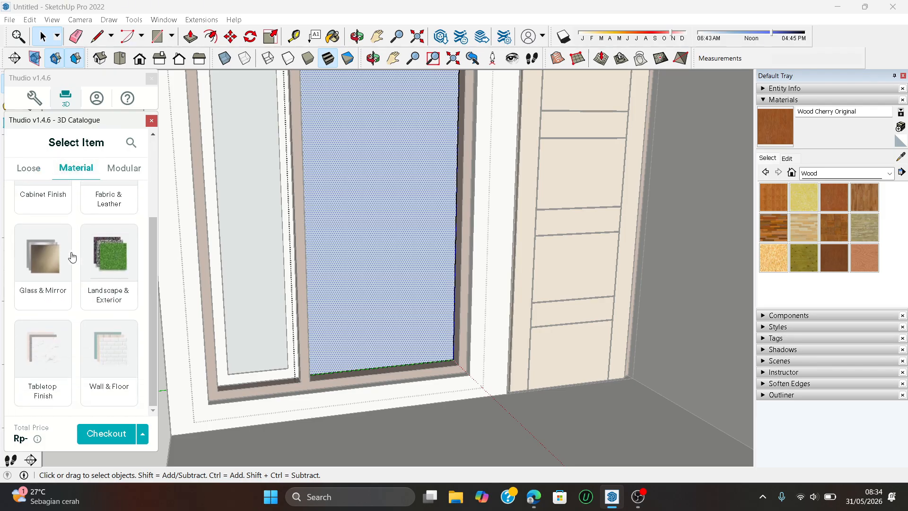
{"action": "left_click", "coordinate": [51, 261]}
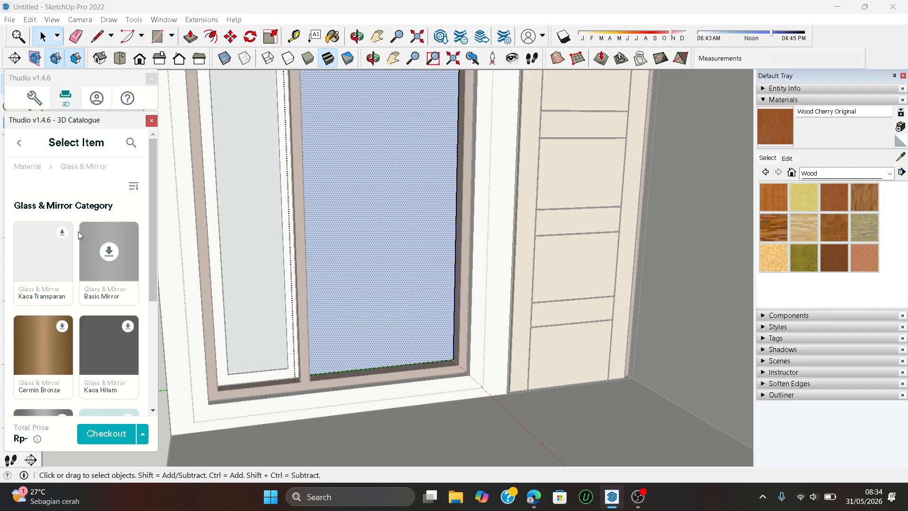
- Paint the large window pane with Kaca Glasstone Superwhite Putih
{"action": "scroll", "coordinate": [62, 272], "scroll_direction": "down", "scroll_amount": 3}
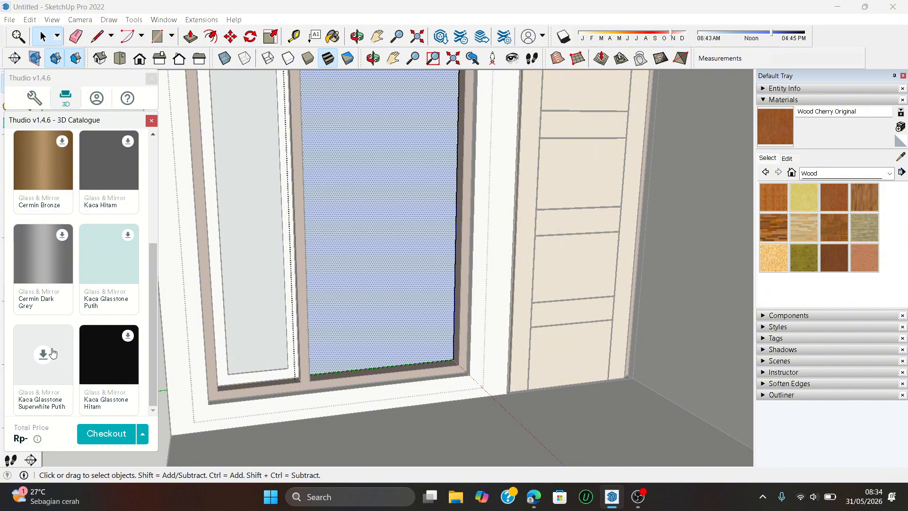
{"action": "left_click", "coordinate": [901, 158]}
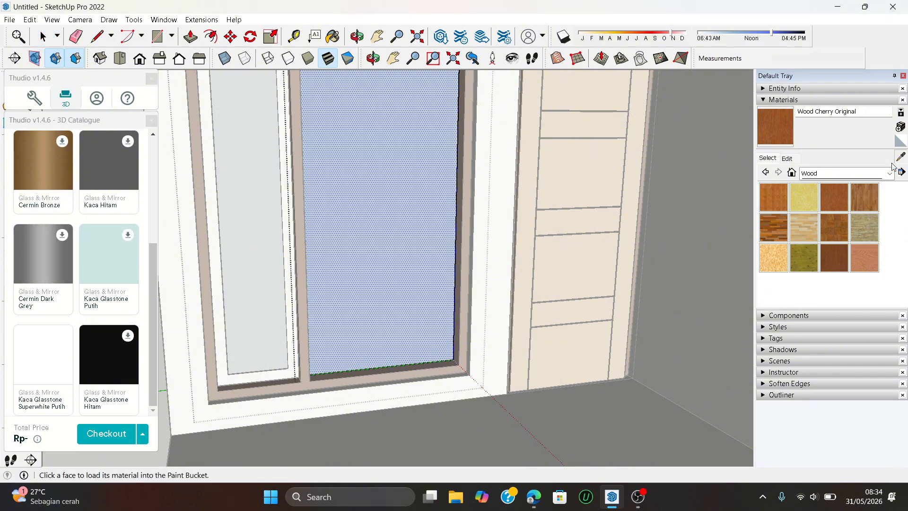
{"action": "key", "text": "space"}
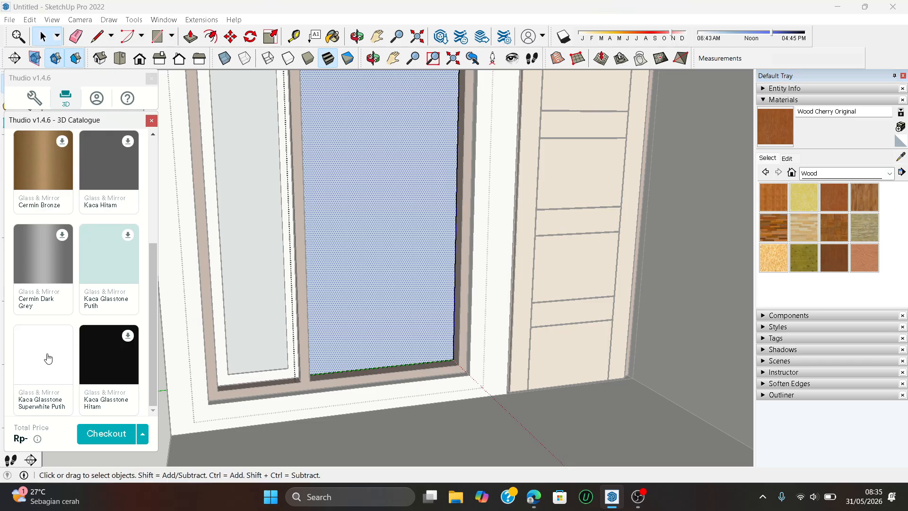
{"action": "left_click", "coordinate": [49, 359]}
{"action": "left_click", "coordinate": [367, 269]}
{"action": "mouse_move", "coordinate": [367, 269]}
{"action": "middle_mouse_down"}
{"action": "mouse_move", "coordinate": [695, 359]}
{"action": "mouse_move", "coordinate": [559, 317]}
{"action": "mouse_move", "coordinate": [290, 273]}
{"action": "mouse_move", "coordinate": [333, 208]}
{"action": "mouse_move", "coordinate": [223, 241]}
{"action": "middle_mouse_up"}
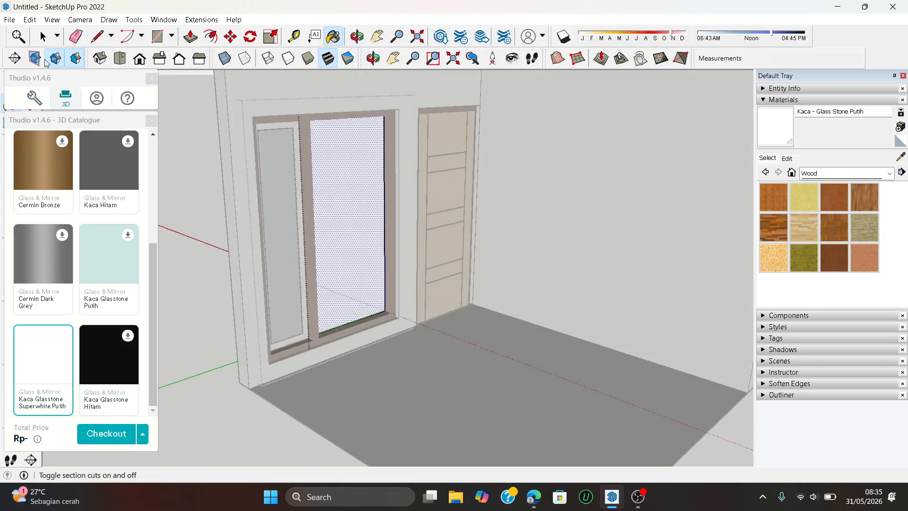
- Paint the large window pane with the Kaca Transparan glass material
{"action": "scroll", "coordinate": [74, 245], "scroll_direction": "up", "scroll_amount": 5}
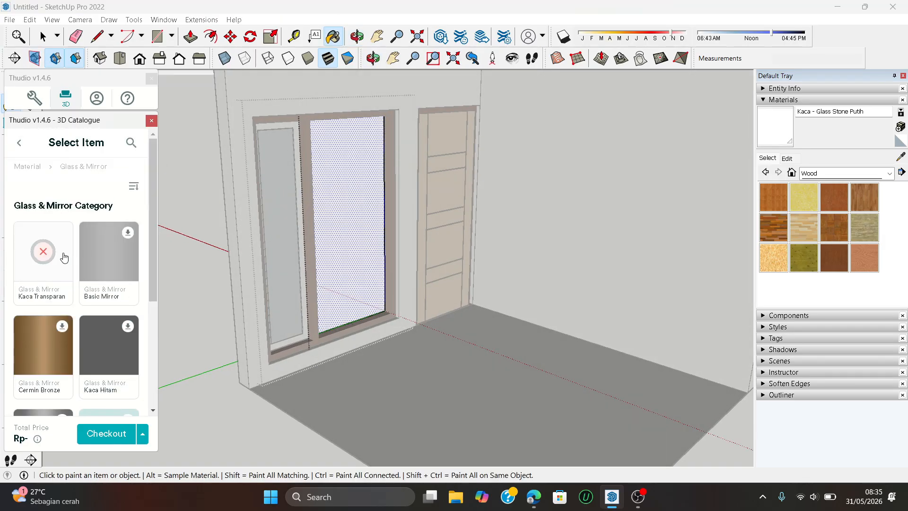
{"action": "left_click", "coordinate": [55, 254]}
{"action": "left_click", "coordinate": [348, 251]}
{"action": "mouse_move", "coordinate": [348, 251]}
{"action": "middle_mouse_down"}
{"action": "mouse_move", "coordinate": [796, 294]}
{"action": "mouse_move", "coordinate": [466, 238]}
{"action": "mouse_move", "coordinate": [361, 191]}
{"action": "middle_mouse_up"}
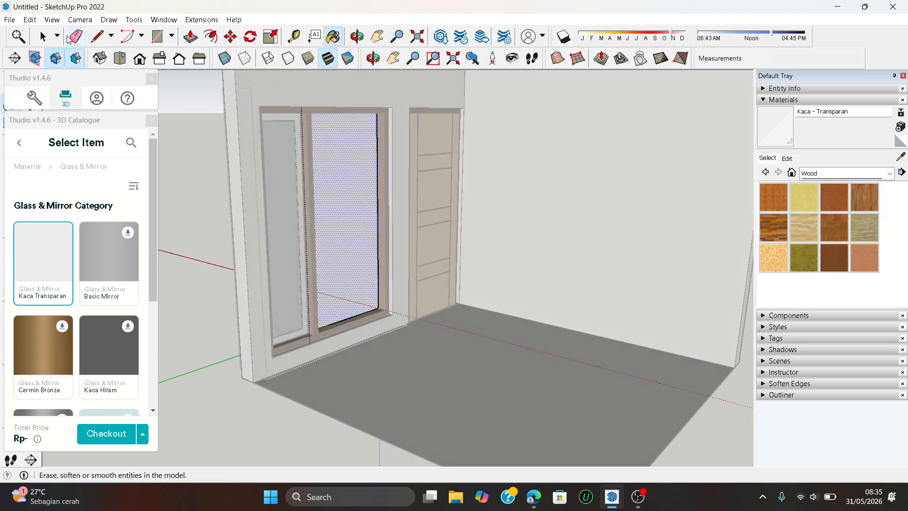
- Open the narrow casement beside the large pane and paint its glass with Kaca Transparan
{"action": "left_click", "coordinate": [46, 37]}
{"action": "middle_click_drag", "start_coordinate": [250, 192], "coordinate": [320, 327]}
{"action": "key", "text": "Escape"}
{"action": "key", "text": "Escape"}
{"action": "double_click", "coordinate": [351, 262]}
{"action": "left_click", "coordinate": [350, 262]}
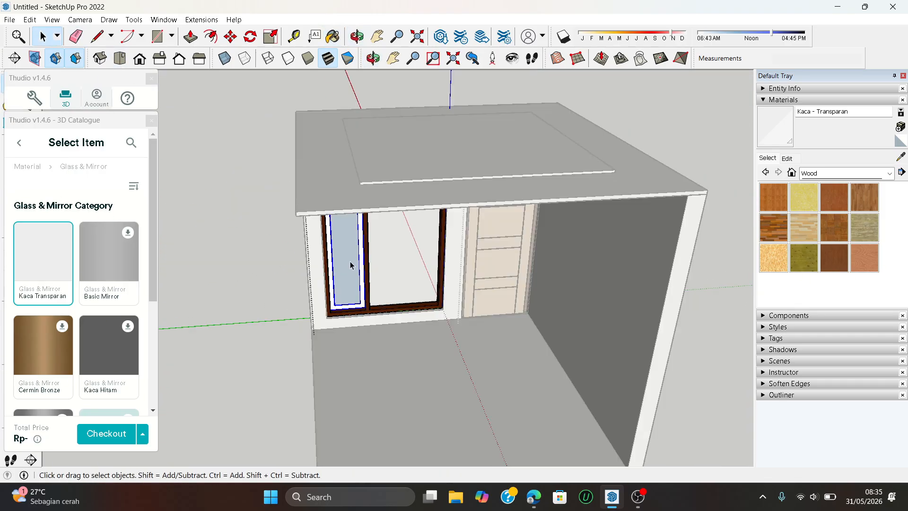
{"action": "scroll", "coordinate": [350, 265], "scroll_direction": "up", "scroll_amount": 6}
{"action": "key", "text": "b"}
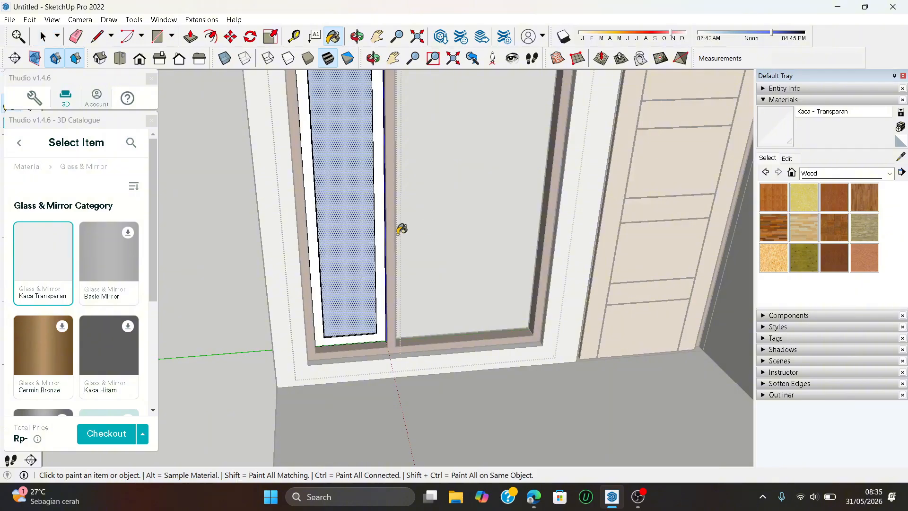
{"action": "left_click", "coordinate": [346, 224]}
{"action": "middle_click_drag", "start_coordinate": [348, 223], "coordinate": [852, 255]}
{"action": "middle_click_drag", "start_coordinate": [481, 242], "coordinate": [315, 287]}
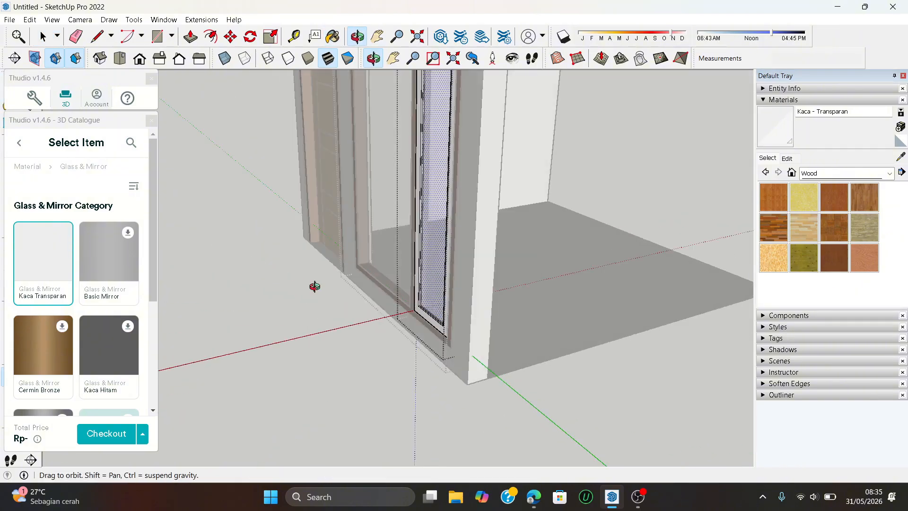
{"action": "scroll", "coordinate": [315, 287], "scroll_direction": "down", "scroll_amount": 10}
{"action": "key", "text": "space"}
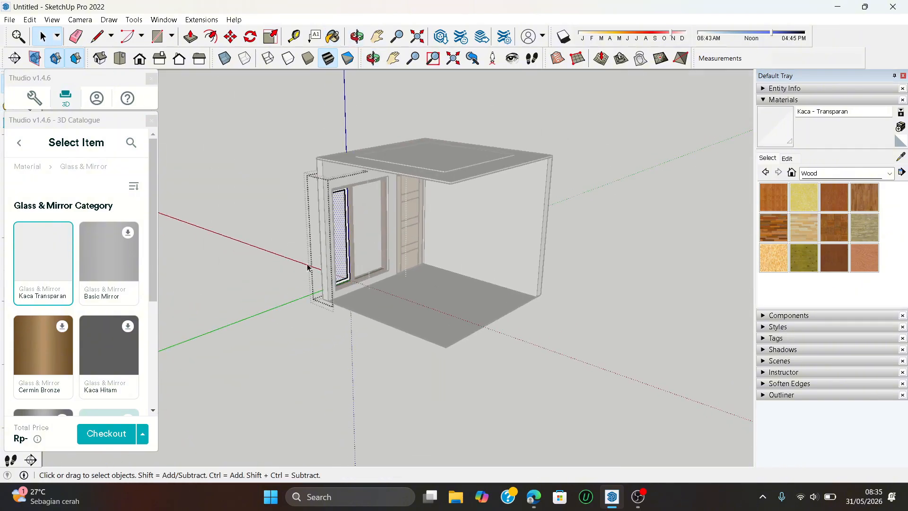
- Select the narrow casement's white sash frame and paint it with the dark brown material sampled from the window frame
{"action": "scroll", "coordinate": [308, 267], "scroll_direction": "up", "scroll_amount": 6}
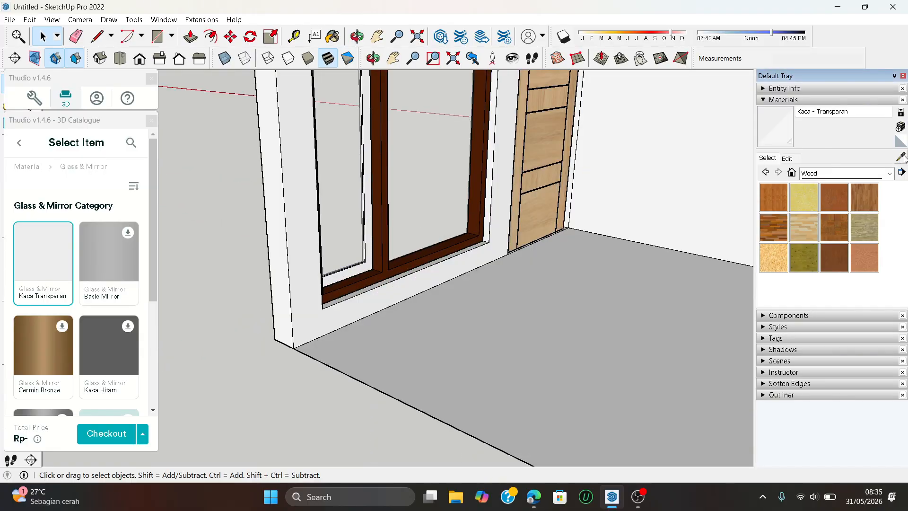
{"action": "scroll", "coordinate": [356, 279], "scroll_direction": "up", "scroll_amount": 2}
{"action": "double_click", "coordinate": [356, 274]}
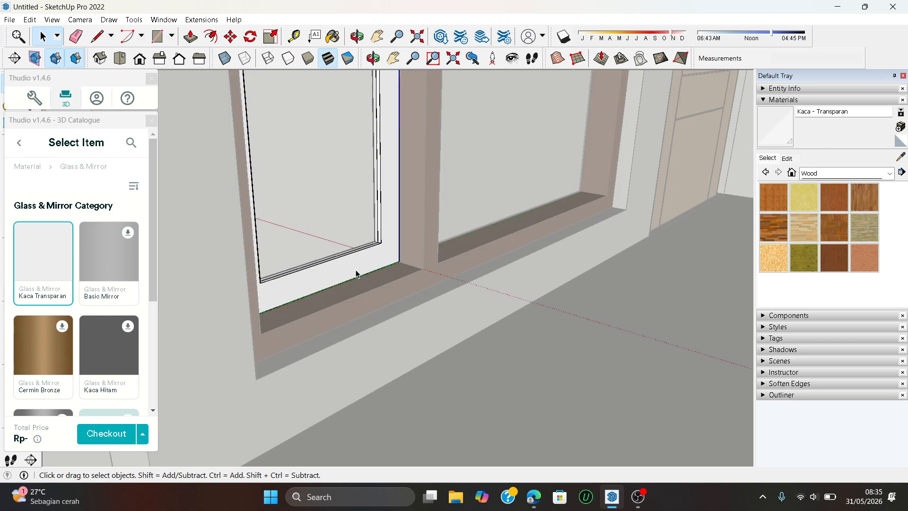
{"action": "left_click", "coordinate": [356, 274]}
{"action": "middle_click_drag", "start_coordinate": [356, 235], "coordinate": [521, 275]}
{"action": "left_click", "coordinate": [900, 158]}
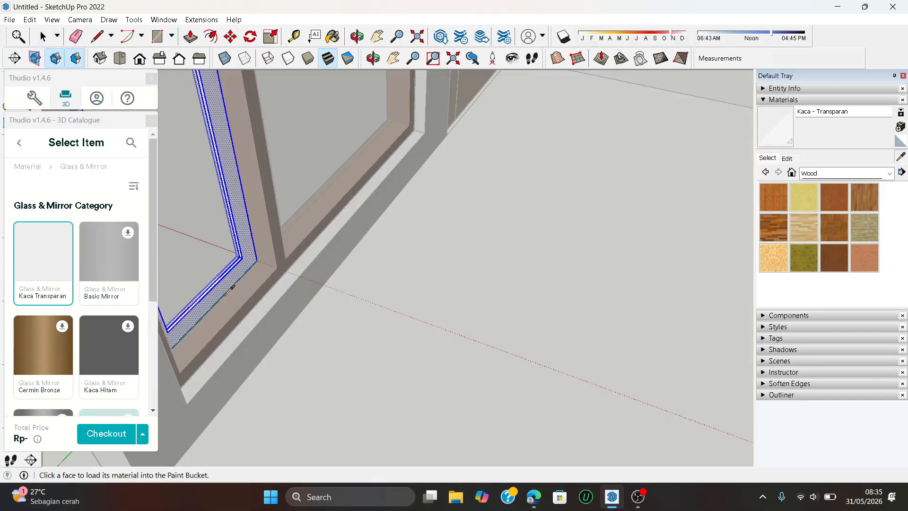
{"action": "left_click", "coordinate": [233, 307]}
{"action": "scroll", "coordinate": [434, 375], "scroll_direction": "down", "scroll_amount": 5}
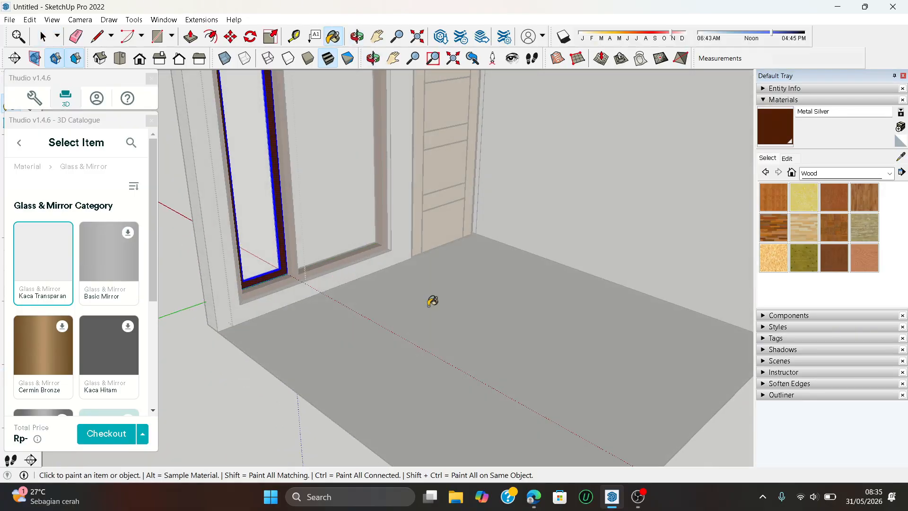
{"action": "left_click", "coordinate": [42, 37]}
- Use Push/Pull on the front wall's end face beside the window to mark off a 150 mm strip along its inner side
{"action": "scroll", "coordinate": [511, 341], "scroll_direction": "down", "scroll_amount": 8}
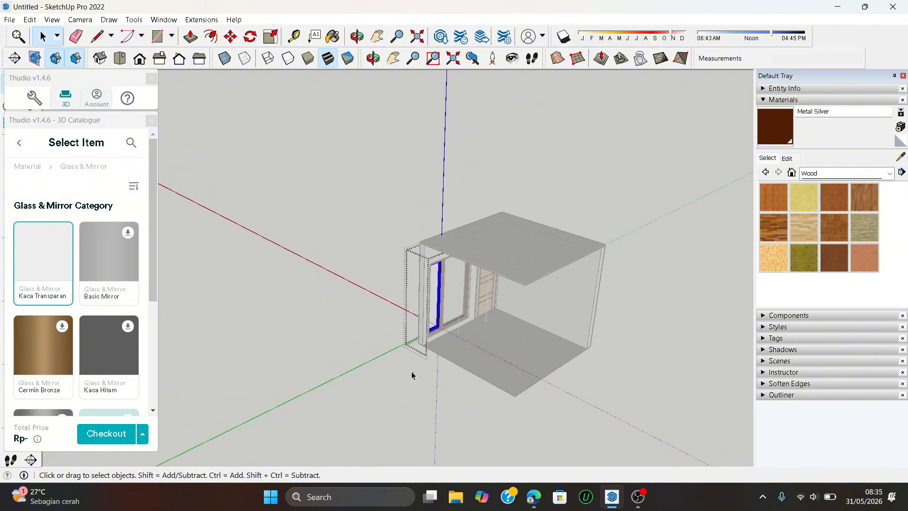
{"action": "middle_click_drag", "start_coordinate": [412, 374], "coordinate": [350, 331]}
{"action": "scroll", "coordinate": [478, 348], "scroll_direction": "up", "scroll_amount": 5}
{"action": "scroll", "coordinate": [351, 348], "scroll_direction": "down", "scroll_amount": 6}
{"action": "scroll", "coordinate": [333, 300], "scroll_direction": "up", "scroll_amount": 8}
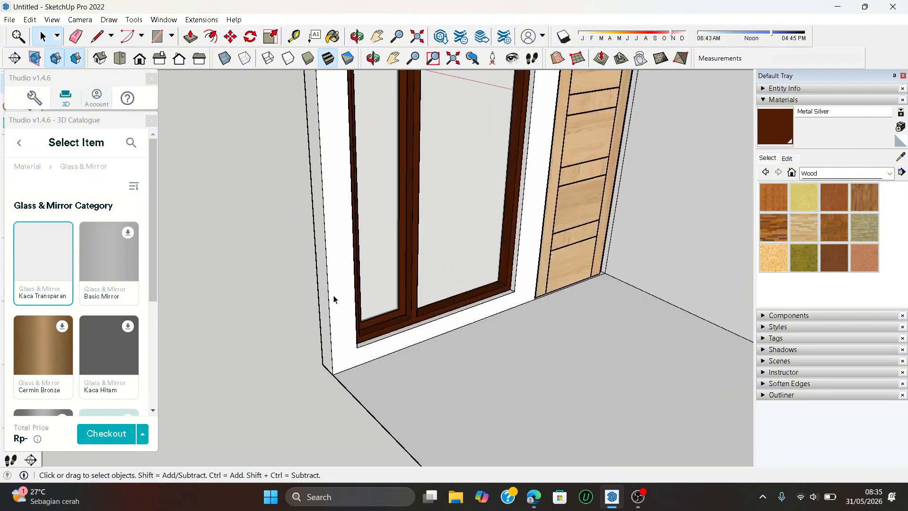
{"action": "triple_click", "coordinate": [334, 299]}
{"action": "scroll", "coordinate": [333, 301], "scroll_direction": "up", "scroll_amount": 2}
{"action": "key", "text": "p"}
{"action": "scroll", "coordinate": [333, 305], "scroll_direction": "up", "scroll_amount": 2}
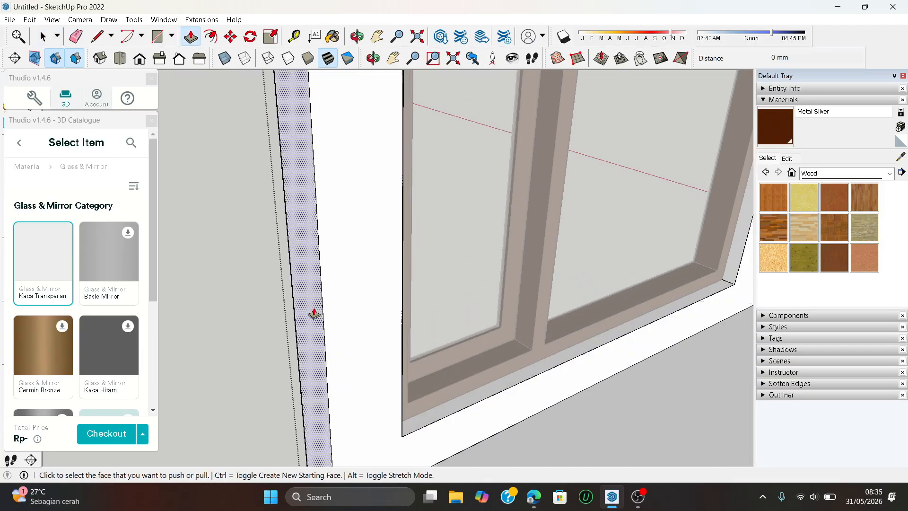
{"action": "left_click", "coordinate": [313, 310]}
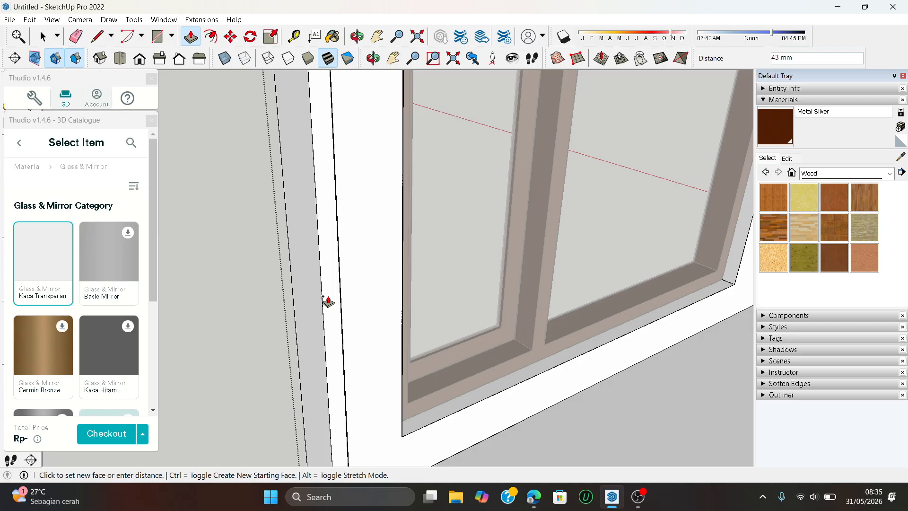
{"action": "key", "text": "Return"}
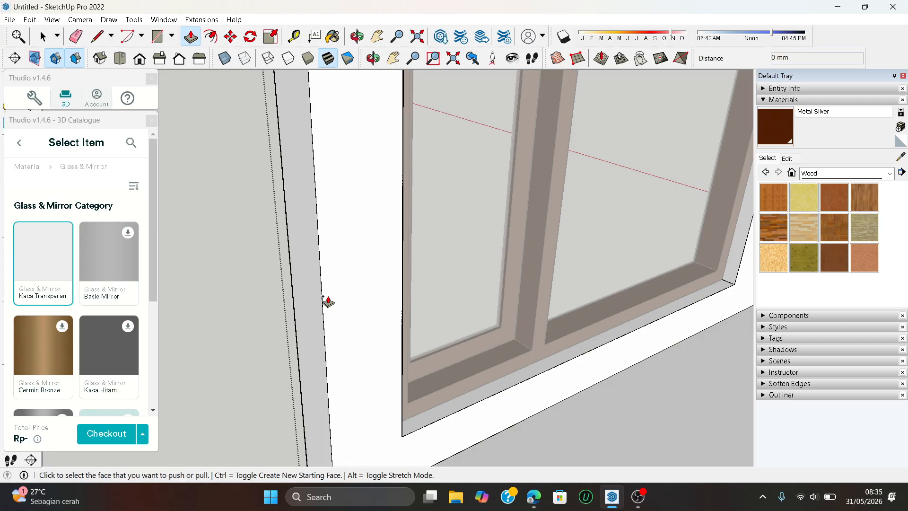
{"action": "left_click", "coordinate": [306, 317]}
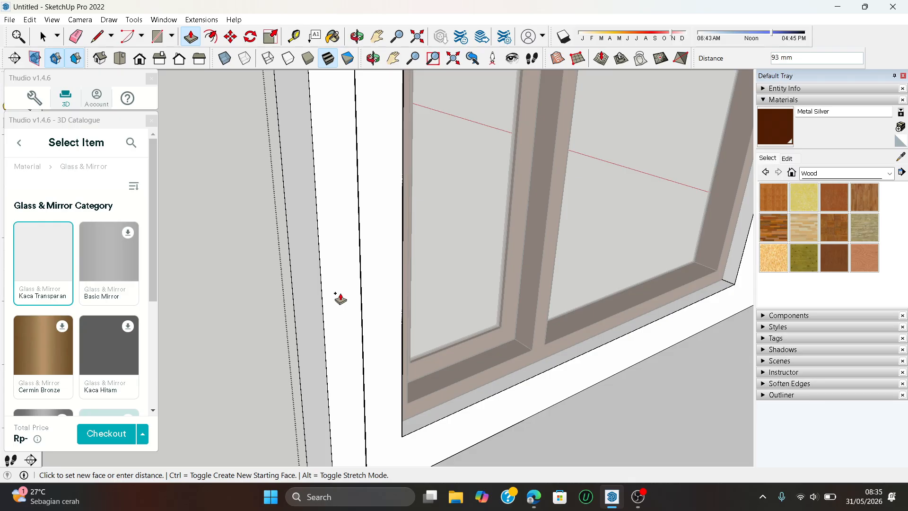
{"action": "type", "text": "150"}
{"action": "key", "text": "Return"}
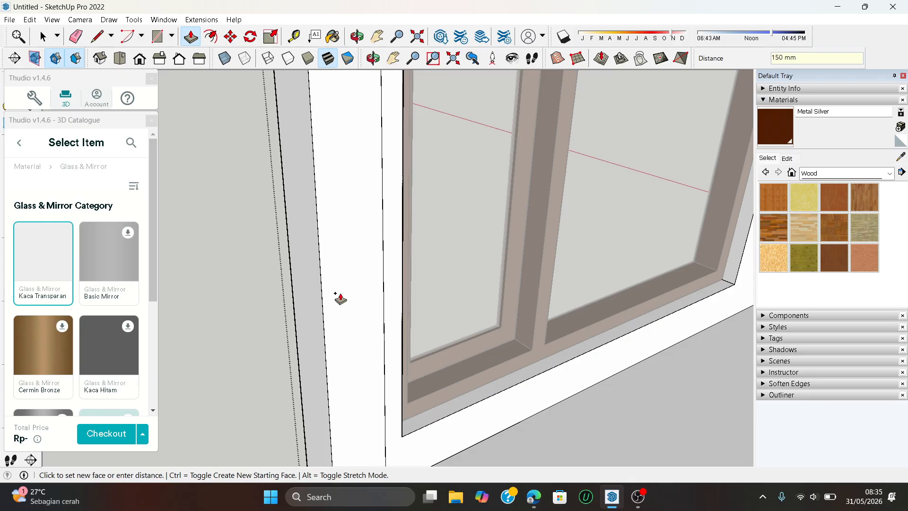
- Pull the 150 mm strip out 2850 mm to form the side wall beside the window and leave the wall group
{"action": "scroll", "coordinate": [340, 299], "scroll_direction": "down", "scroll_amount": 10}
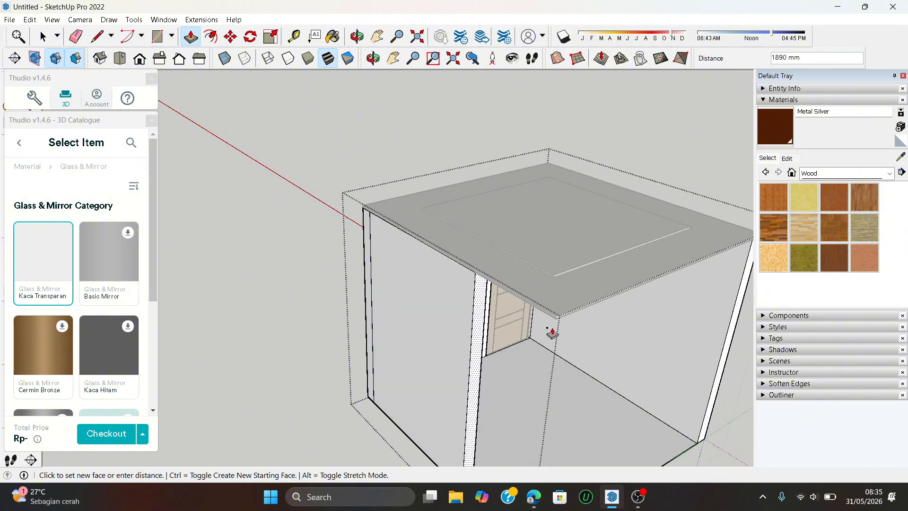
{"action": "middle_click_drag", "start_coordinate": [567, 314], "coordinate": [416, 166]}
{"action": "scroll", "coordinate": [421, 208], "scroll_direction": "down", "scroll_amount": 5}
{"action": "middle_click_drag", "start_coordinate": [422, 208], "coordinate": [405, 310]}
{"action": "scroll", "coordinate": [434, 273], "scroll_direction": "up", "scroll_amount": 3}
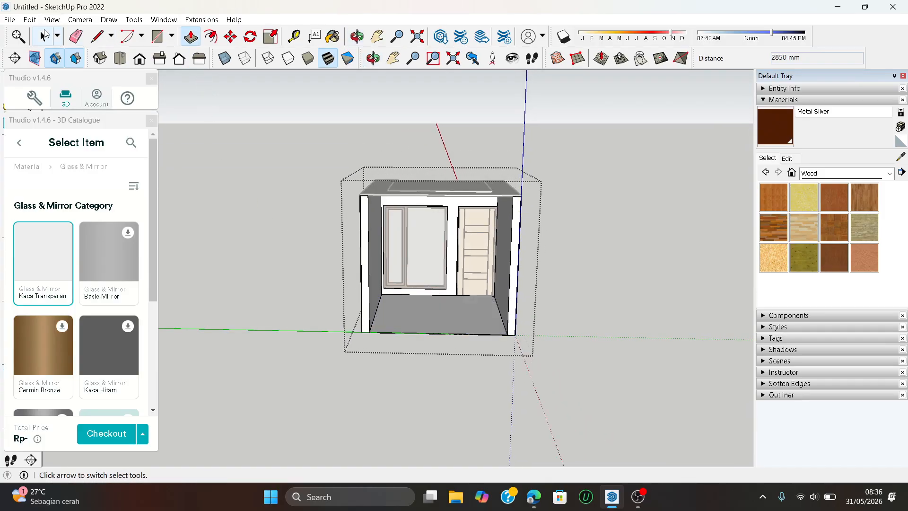
{"action": "left_click", "coordinate": [44, 35]}
{"action": "left_click", "coordinate": [199, 183]}
- Examine the room interior with its side walls, window and door
{"action": "middle_click_drag", "start_coordinate": [199, 182], "coordinate": [452, 381]}
{"action": "scroll", "coordinate": [420, 350], "scroll_direction": "up", "scroll_amount": 3}
{"action": "scroll", "coordinate": [442, 425], "scroll_direction": "down", "scroll_amount": 1}
{"action": "scroll", "coordinate": [518, 274], "scroll_direction": "up", "scroll_amount": 3}
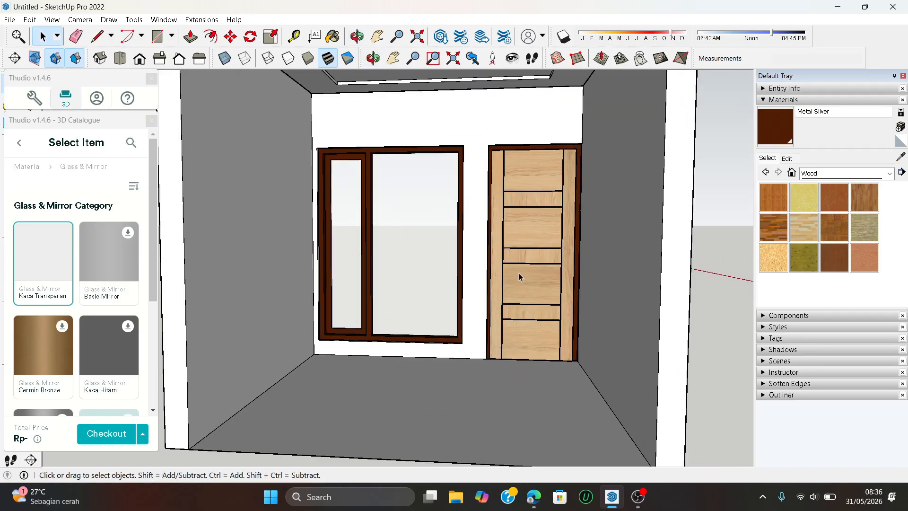
{"action": "scroll", "coordinate": [519, 276], "scroll_direction": "down", "scroll_amount": 5}
{"action": "middle_click_drag", "start_coordinate": [519, 276], "coordinate": [461, 360]}
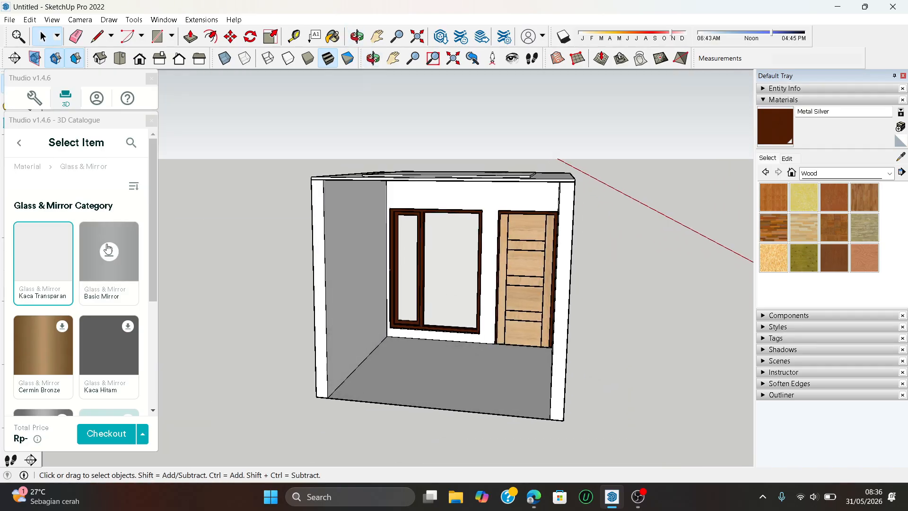
{"action": "scroll", "coordinate": [97, 272], "scroll_direction": "down", "scroll_amount": 3}
{"action": "scroll", "coordinate": [97, 272], "scroll_direction": "up", "scroll_amount": 3}
- Look through the Mozaic Tiles of the Wall & Floor materials in the Thudio catalogue
{"action": "left_click", "coordinate": [19, 142]}
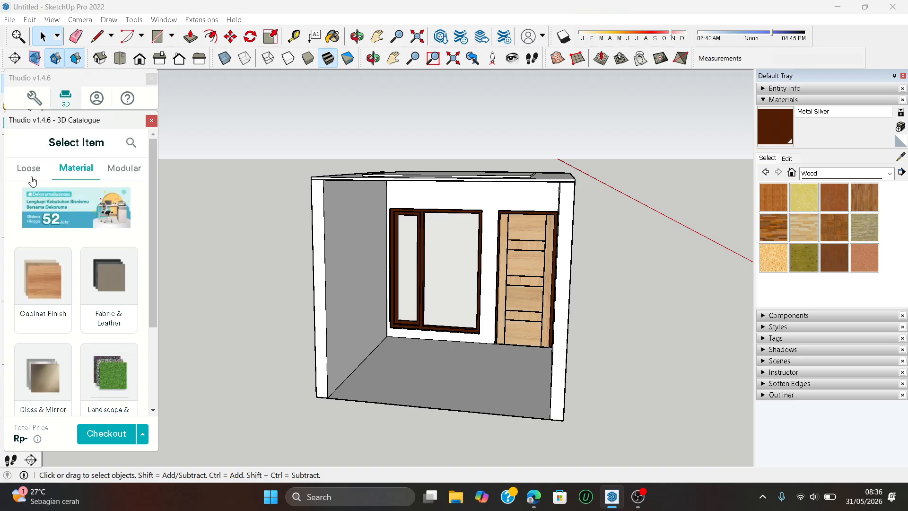
{"action": "scroll", "coordinate": [57, 254], "scroll_direction": "down", "scroll_amount": 1}
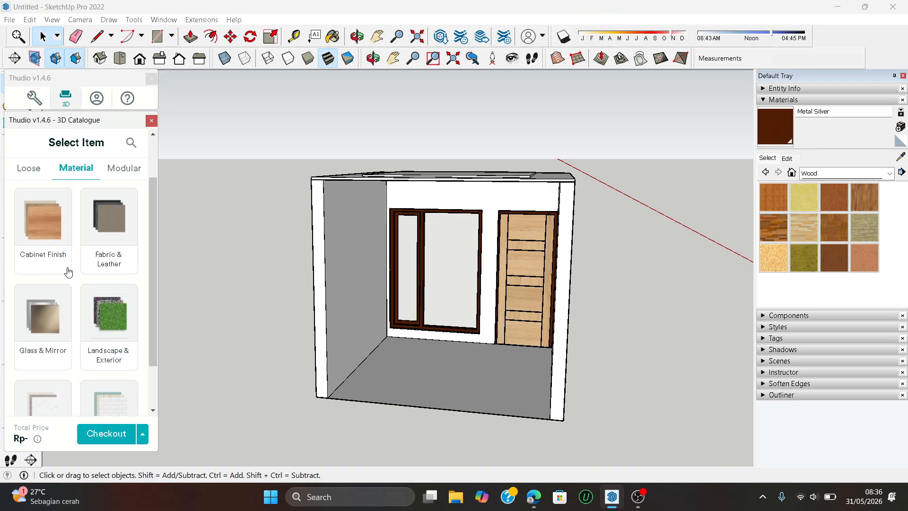
{"action": "scroll", "coordinate": [68, 272], "scroll_direction": "down", "scroll_amount": 1}
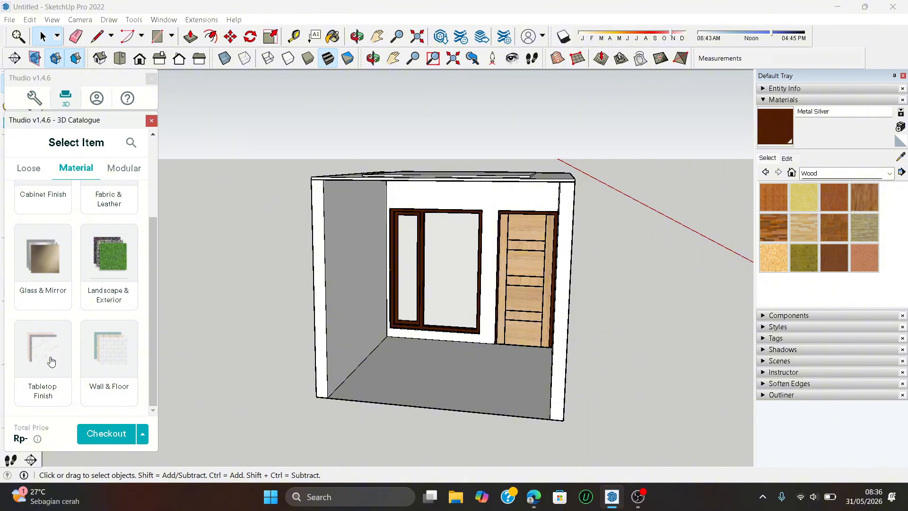
{"action": "left_click", "coordinate": [106, 363]}
{"action": "scroll", "coordinate": [102, 313], "scroll_direction": "down", "scroll_amount": 2}
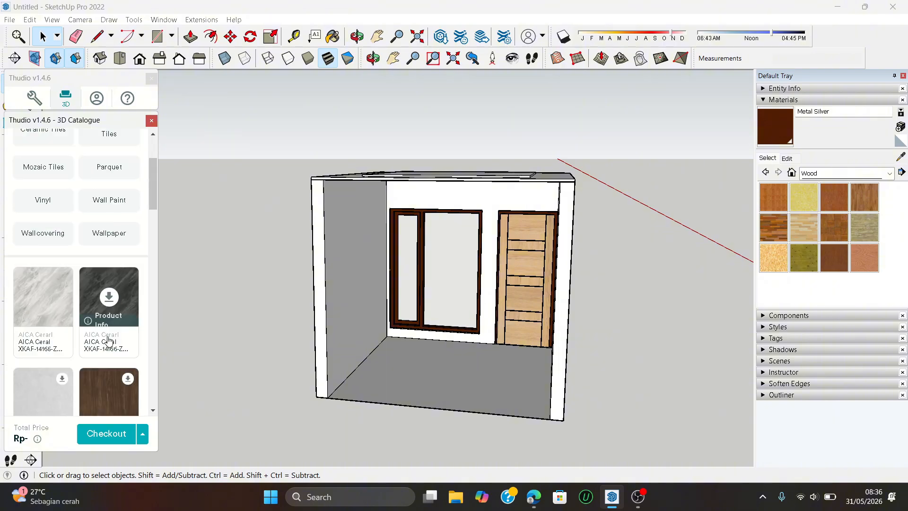
{"action": "left_click", "coordinate": [57, 163]}
{"action": "scroll", "coordinate": [71, 316], "scroll_direction": "down", "scroll_amount": 3}
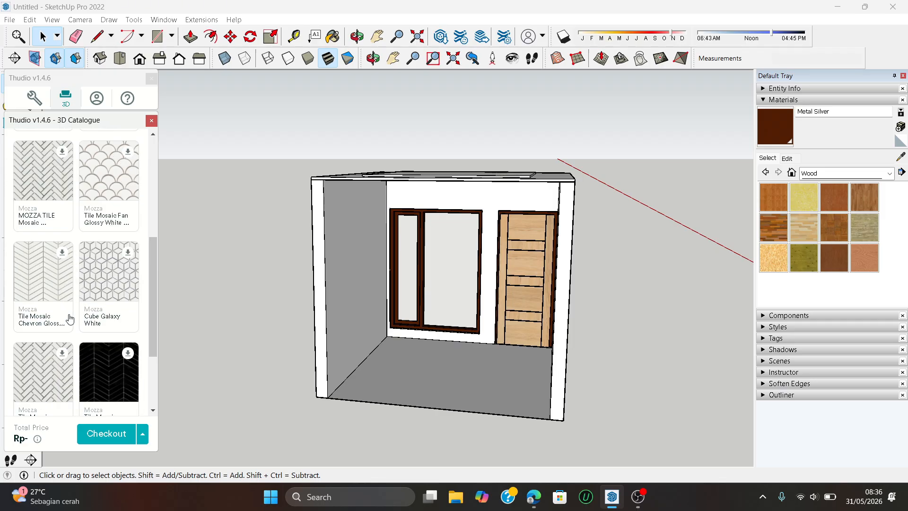
{"action": "scroll", "coordinate": [74, 312], "scroll_direction": "up", "scroll_amount": 5}
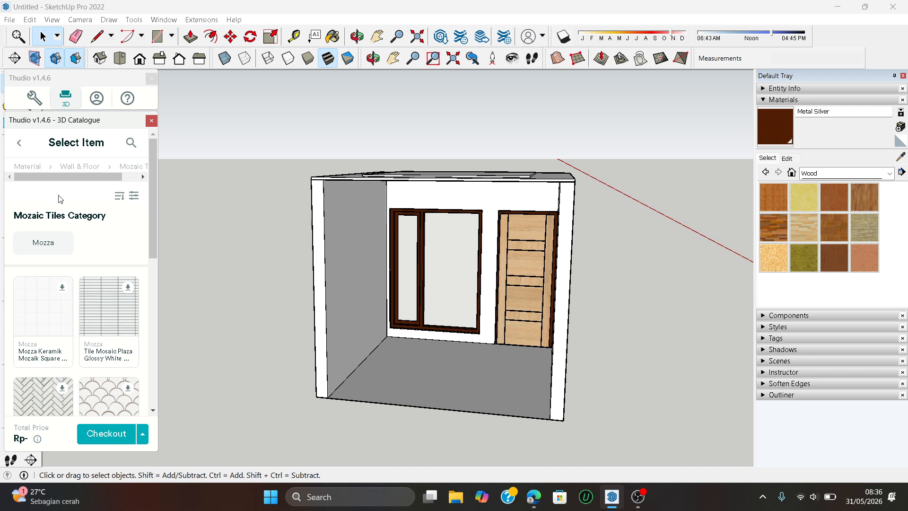
- Paint the room floor with the Roman Granite homogenous tile GT609854FR - dCervinia Classic
{"action": "left_click", "coordinate": [20, 144]}
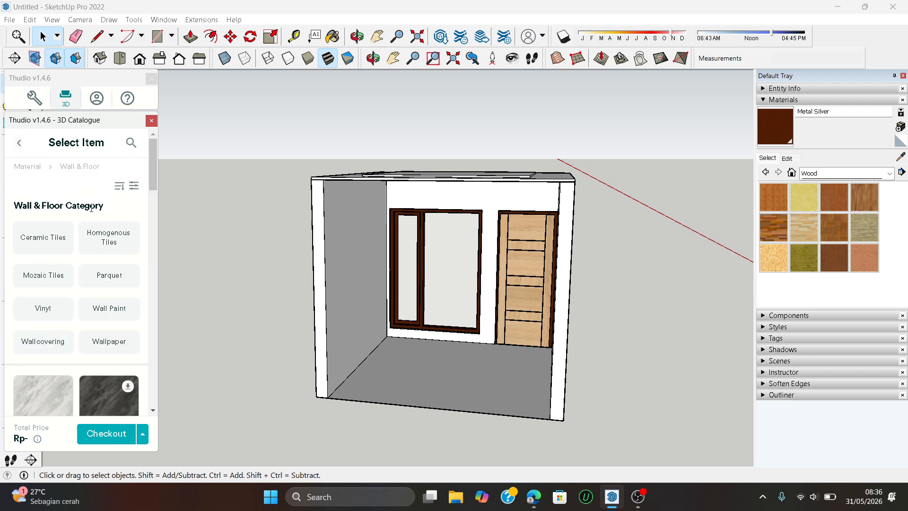
{"action": "left_click", "coordinate": [109, 245]}
{"action": "left_click", "coordinate": [53, 307]}
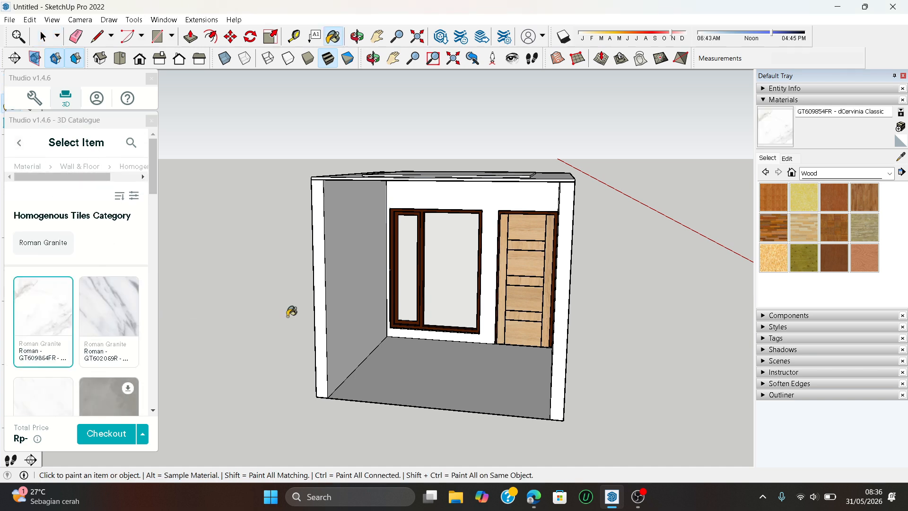
{"action": "mouse_move", "coordinate": [294, 310]}
{"action": "middle_mouse_down"}
{"action": "mouse_move", "coordinate": [425, 375]}
{"action": "mouse_move", "coordinate": [450, 474]}
{"action": "mouse_move", "coordinate": [307, 268]}
{"action": "middle_mouse_up"}
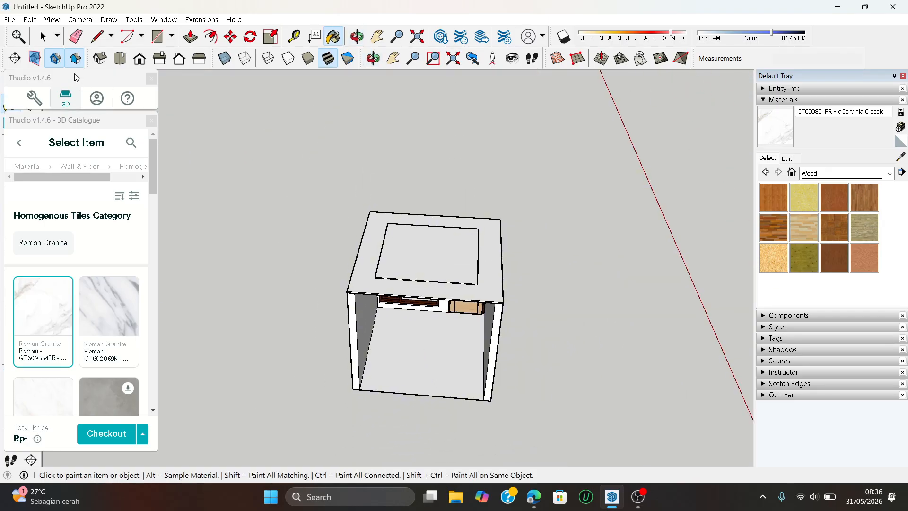
{"action": "left_click", "coordinate": [42, 37]}
{"action": "scroll", "coordinate": [416, 336], "scroll_direction": "up", "scroll_amount": 10}
{"action": "triple_click", "coordinate": [415, 333]}
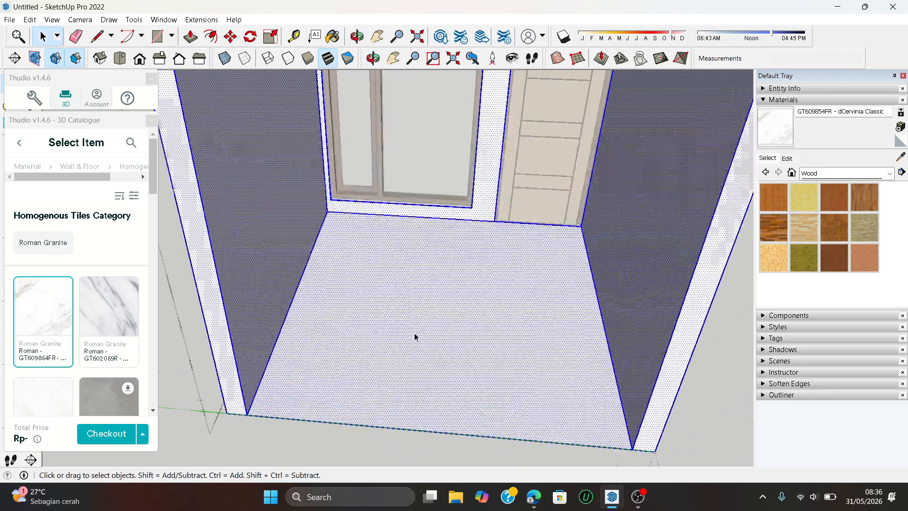
{"action": "left_click", "coordinate": [414, 333]}
{"action": "key", "text": "b"}
{"action": "scroll", "coordinate": [349, 291], "scroll_direction": "down", "scroll_amount": 5}
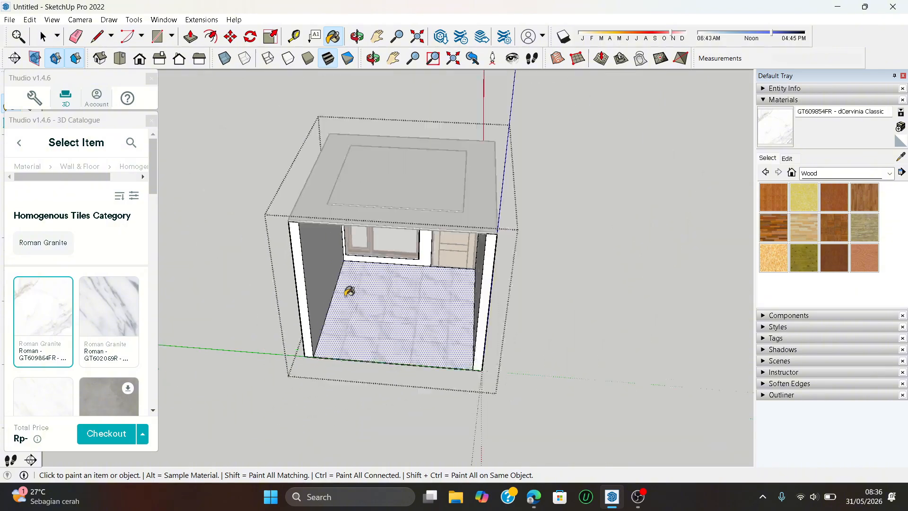
- Look through the general Wall & Floor materials in the catalogue for further finishes
{"action": "middle_click_drag", "start_coordinate": [349, 291], "coordinate": [374, 285]}
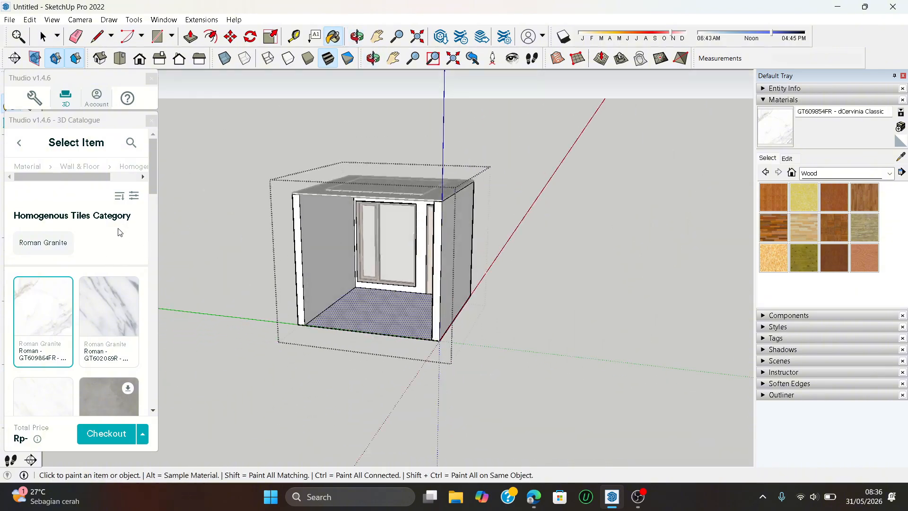
{"action": "left_click", "coordinate": [19, 143]}
{"action": "scroll", "coordinate": [120, 281], "scroll_direction": "down", "scroll_amount": 5}
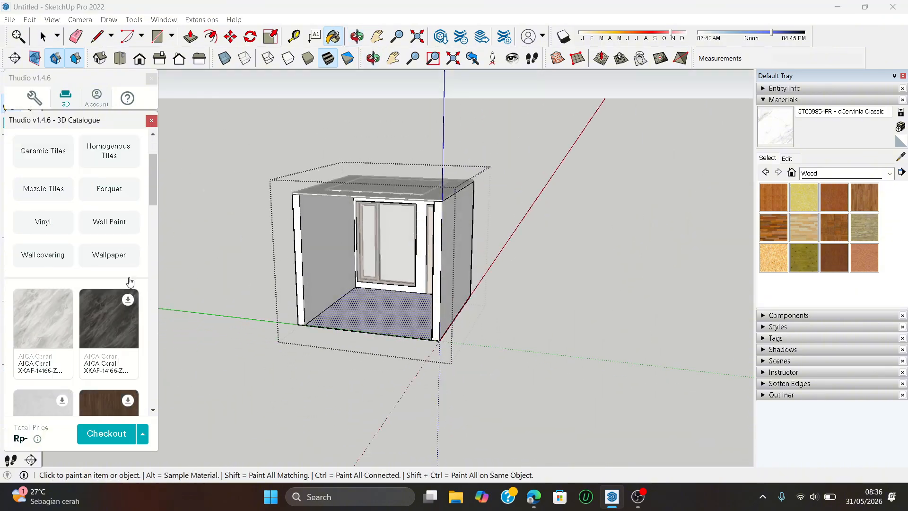
{"action": "scroll", "coordinate": [120, 281], "scroll_direction": "down", "scroll_amount": 3}
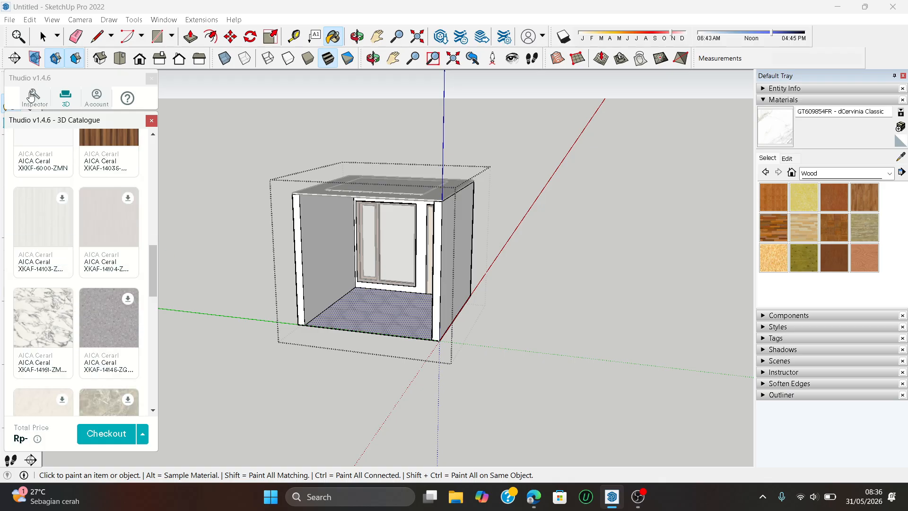
{"action": "scroll", "coordinate": [109, 257], "scroll_direction": "up", "scroll_amount": 5}
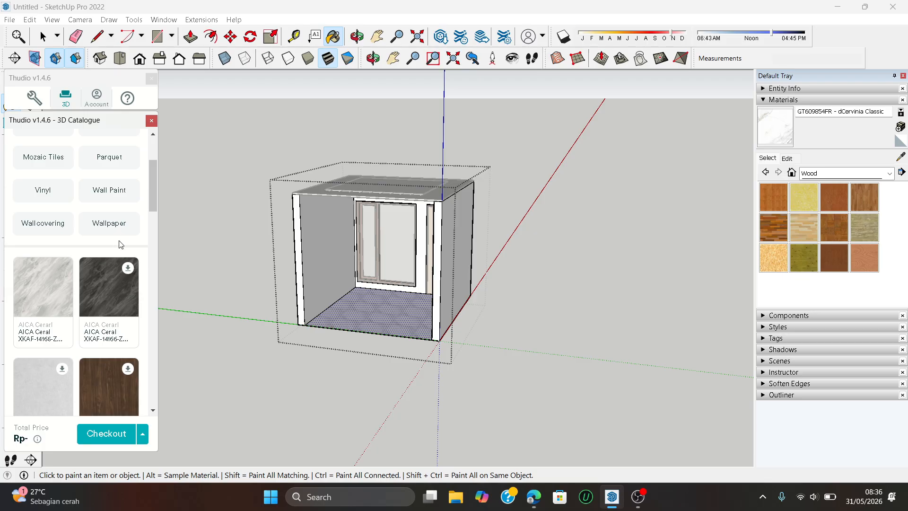
{"action": "scroll", "coordinate": [71, 198], "scroll_direction": "up", "scroll_amount": 3}
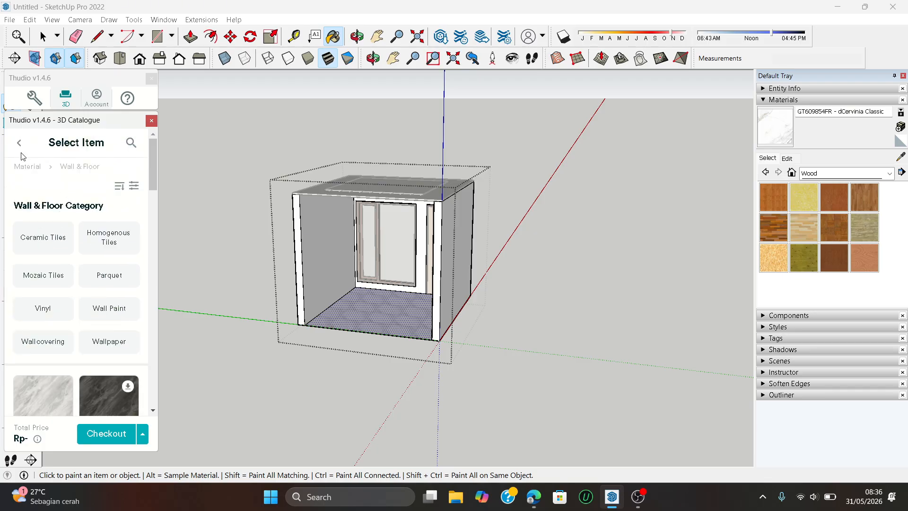
- Browse the Furniture category among the catalogue's Loose items
{"action": "left_click", "coordinate": [19, 144]}
{"action": "left_click", "coordinate": [22, 169]}
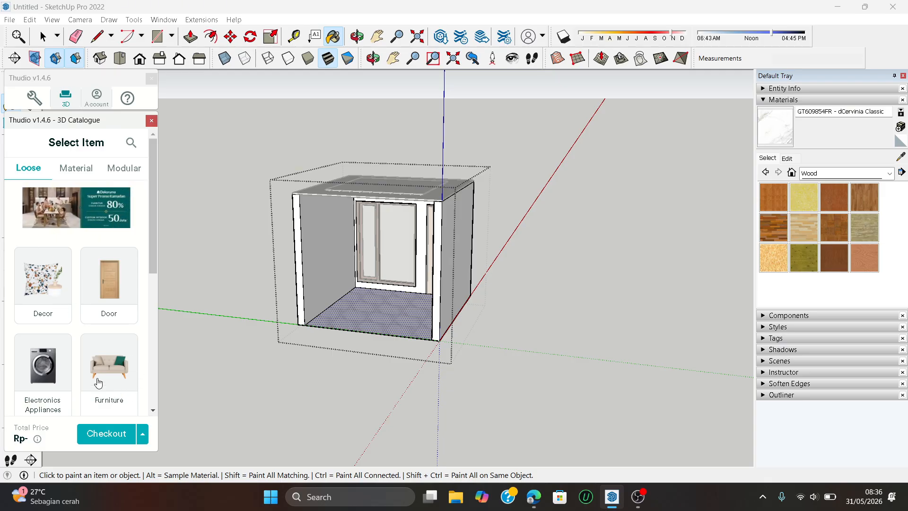
{"action": "left_click", "coordinate": [110, 366]}
{"action": "scroll", "coordinate": [97, 269], "scroll_direction": "down", "scroll_amount": 2}
{"action": "scroll", "coordinate": [97, 269], "scroll_direction": "down", "scroll_amount": 10}
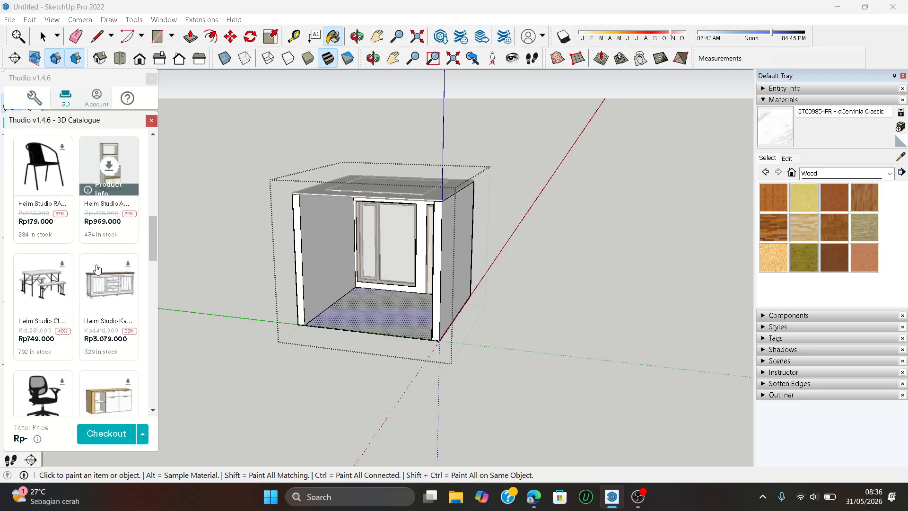
{"action": "scroll", "coordinate": [97, 270], "scroll_direction": "up", "scroll_amount": 10}
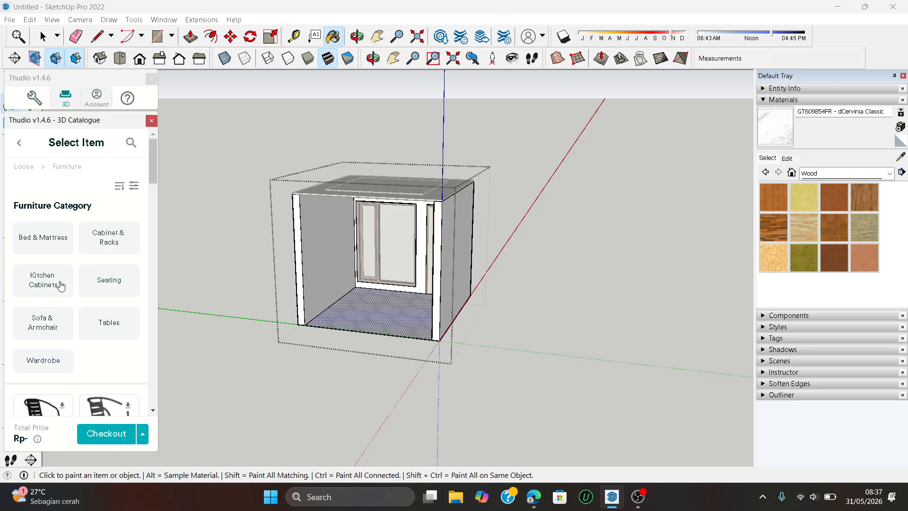
- Place the olive Heim Studio sofa with ottoman (Rp3.389.000) from the Sofa & Armchair category on the tiled floor beside the side wall
{"action": "left_click", "coordinate": [56, 332]}
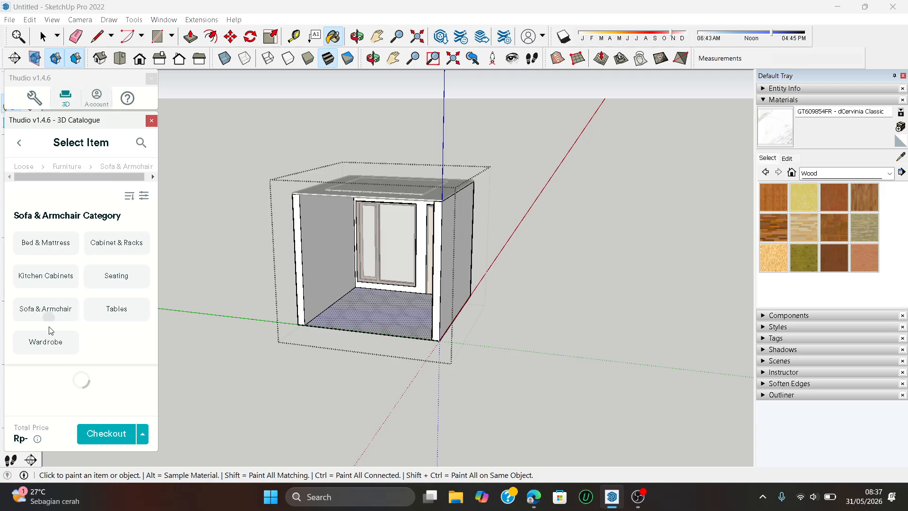
{"action": "scroll", "coordinate": [99, 318], "scroll_direction": "down", "scroll_amount": 10}
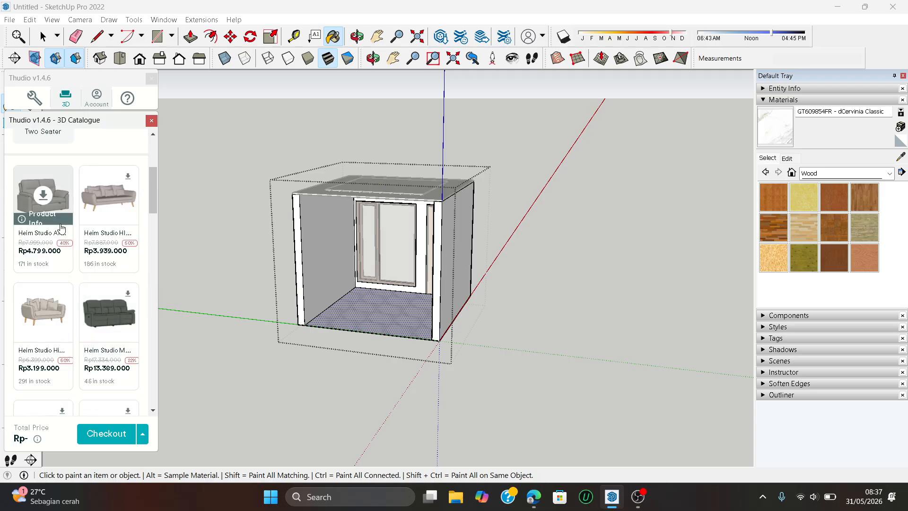
{"action": "scroll", "coordinate": [79, 273], "scroll_direction": "down", "scroll_amount": 3}
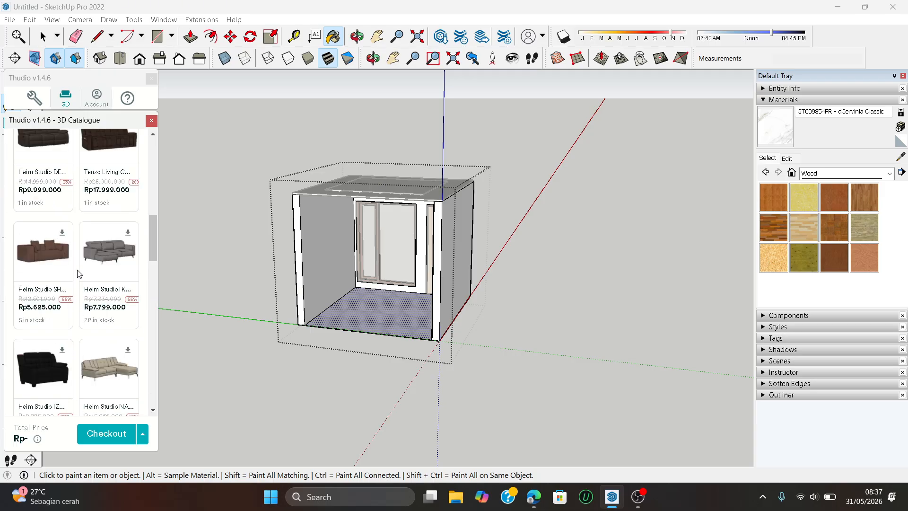
{"action": "scroll", "coordinate": [79, 274], "scroll_direction": "down", "scroll_amount": 3}
{"action": "scroll", "coordinate": [82, 278], "scroll_direction": "down", "scroll_amount": 10}
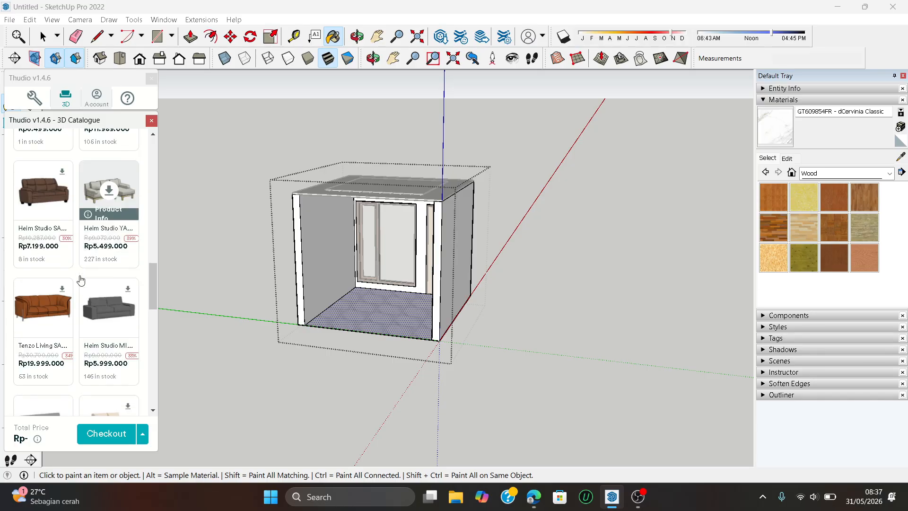
{"action": "scroll", "coordinate": [81, 278], "scroll_direction": "down", "scroll_amount": 3}
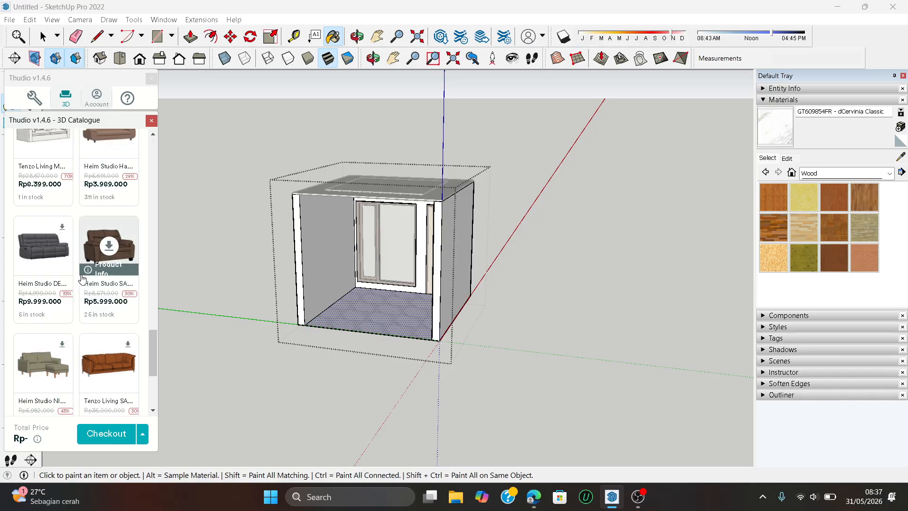
{"action": "scroll", "coordinate": [80, 279], "scroll_direction": "down", "scroll_amount": 3}
{"action": "mouse_move", "coordinate": [50, 248]}
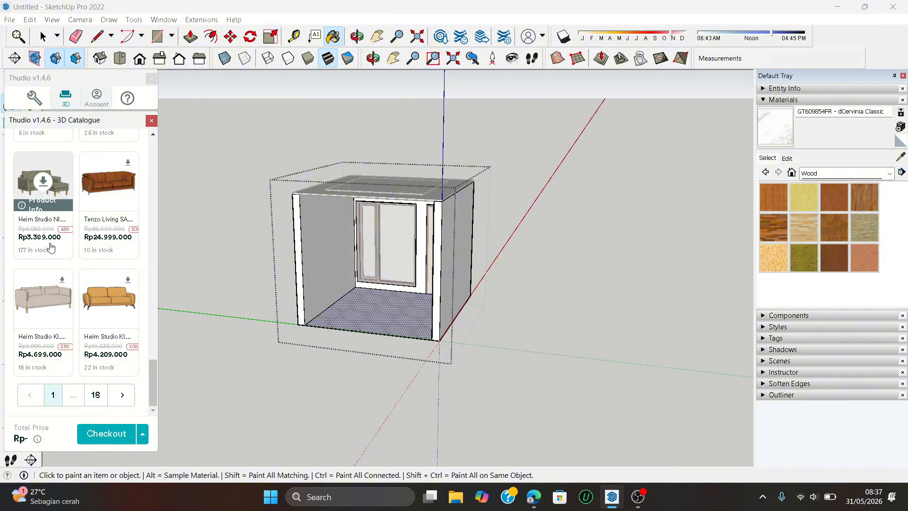
{"action": "left_click", "coordinate": [36, 183]}
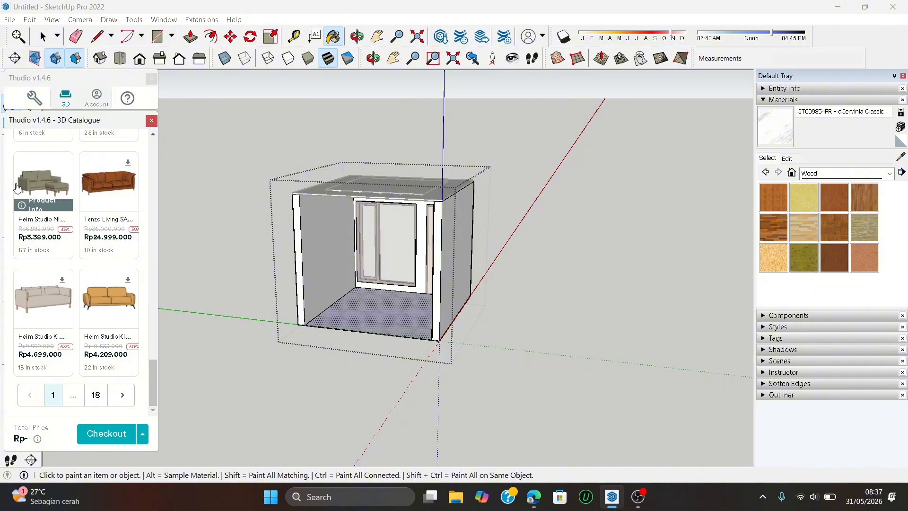
{"action": "scroll", "coordinate": [283, 345], "scroll_direction": "up", "scroll_amount": 5}
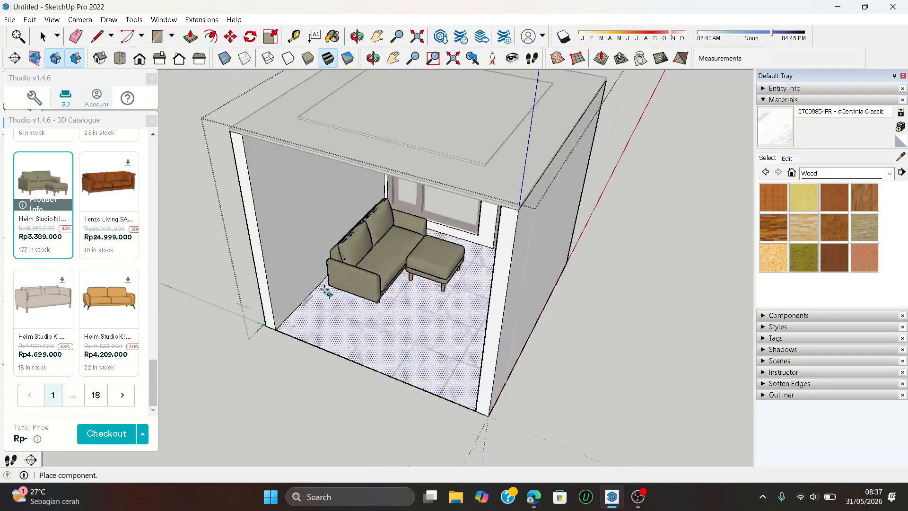
{"action": "left_click", "coordinate": [329, 299]}
{"action": "scroll", "coordinate": [329, 299], "scroll_direction": "up", "scroll_amount": 4}
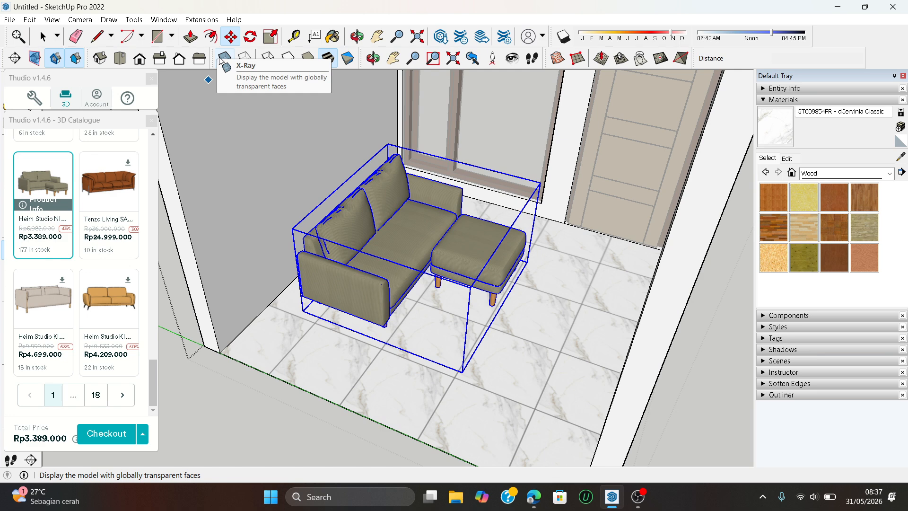
- Flip the sofa along the component's green axis so the ottoman sits at the end nearest the room's open front
{"action": "left_click", "coordinate": [43, 37]}
{"action": "scroll", "coordinate": [380, 256], "scroll_direction": "up", "scroll_amount": 2}
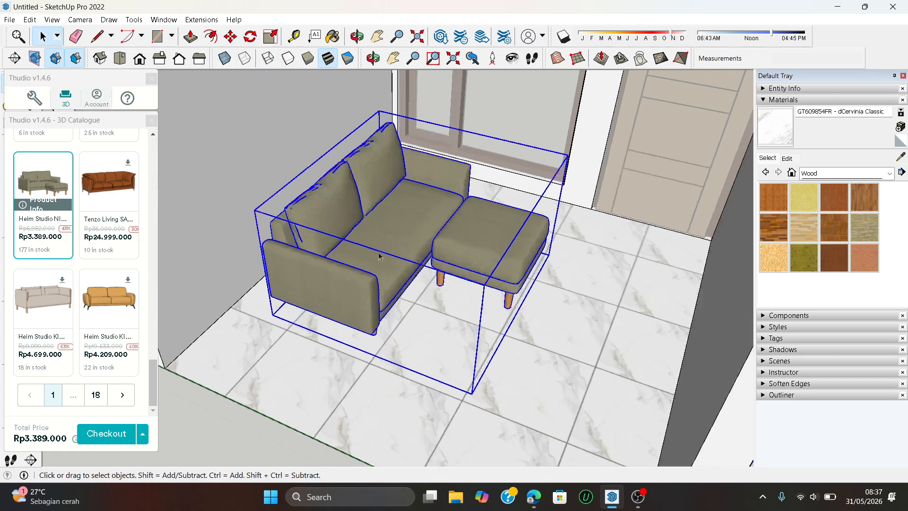
{"action": "right_click", "coordinate": [379, 256]}
{"action": "mouse_move", "coordinate": [433, 445]}
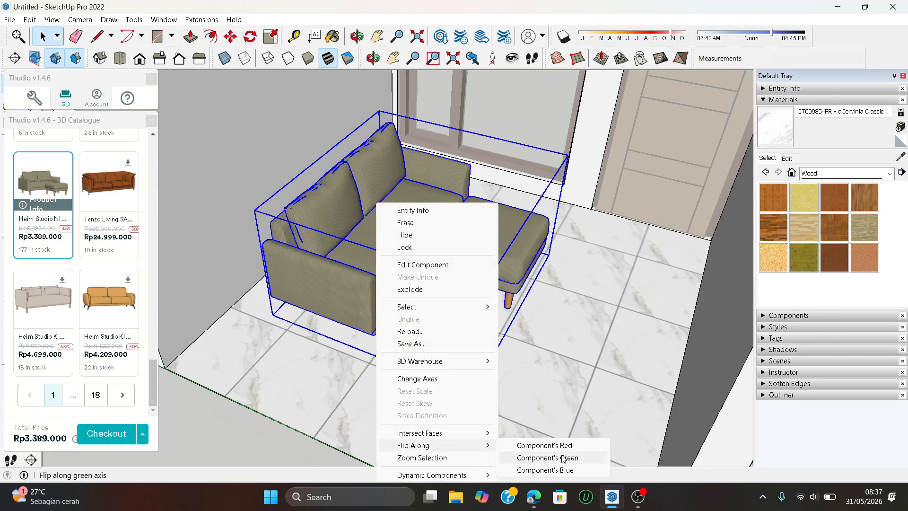
{"action": "left_click", "coordinate": [563, 457]}
{"action": "scroll", "coordinate": [488, 389], "scroll_direction": "down", "scroll_amount": 2}
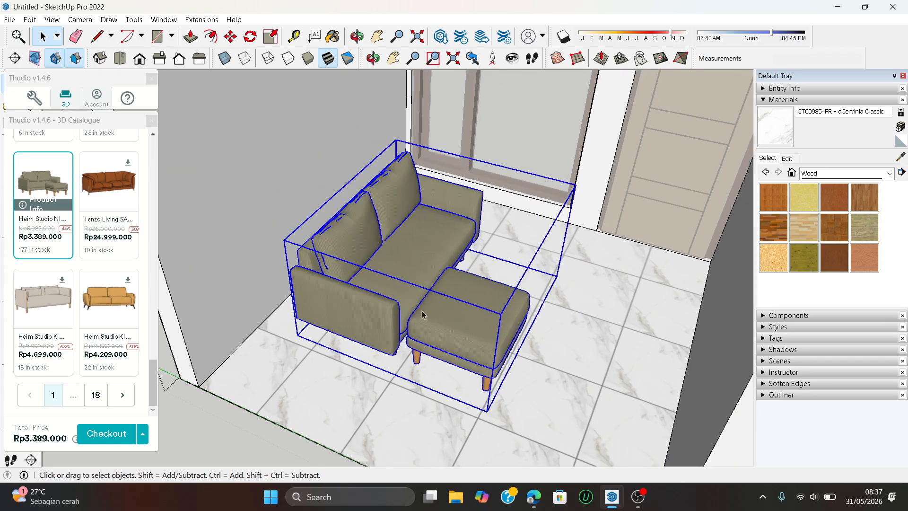
- Flip the sofa along the component's red axis so its seat faces the opposite side wall
{"action": "right_click", "coordinate": [388, 291]}
{"action": "mouse_move", "coordinate": [454, 251]}
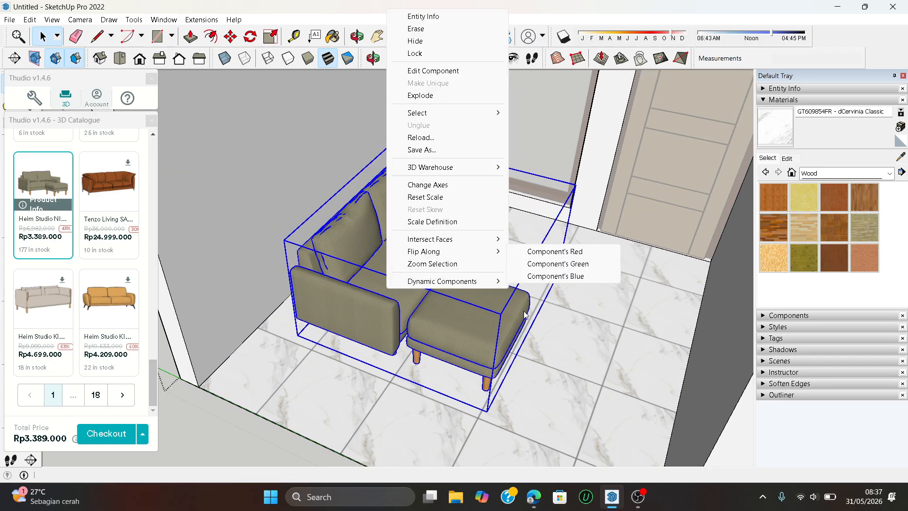
{"action": "left_click", "coordinate": [572, 269]}
{"action": "middle_click_drag", "start_coordinate": [516, 308], "coordinate": [487, 278]}
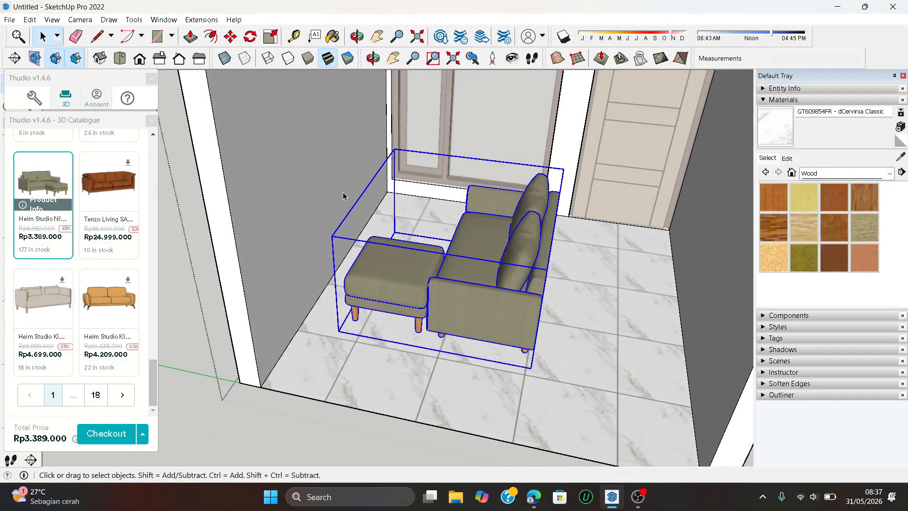
{"action": "left_click", "coordinate": [250, 37]}
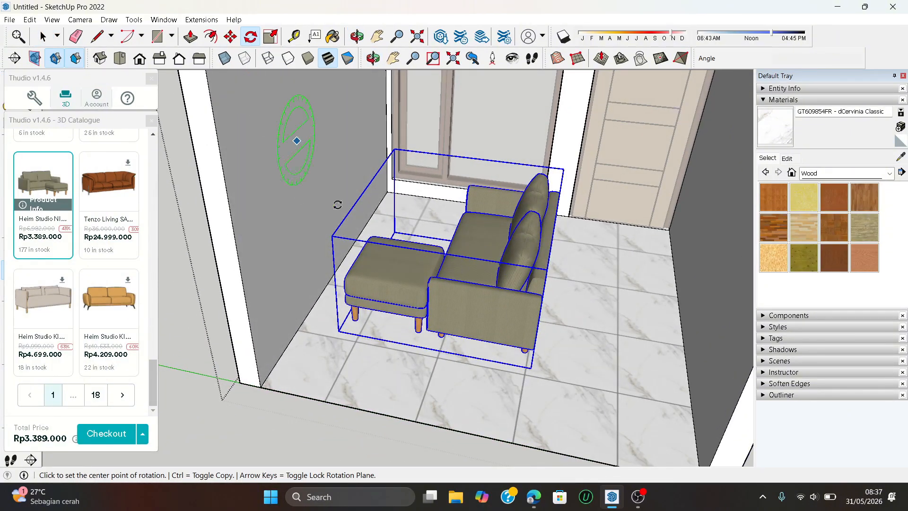
{"action": "scroll", "coordinate": [385, 412], "scroll_direction": "down", "scroll_amount": 2}
{"action": "middle_click_drag", "start_coordinate": [432, 275], "coordinate": [447, 306]}
{"action": "scroll", "coordinate": [444, 297], "scroll_direction": "up", "scroll_amount": 4}
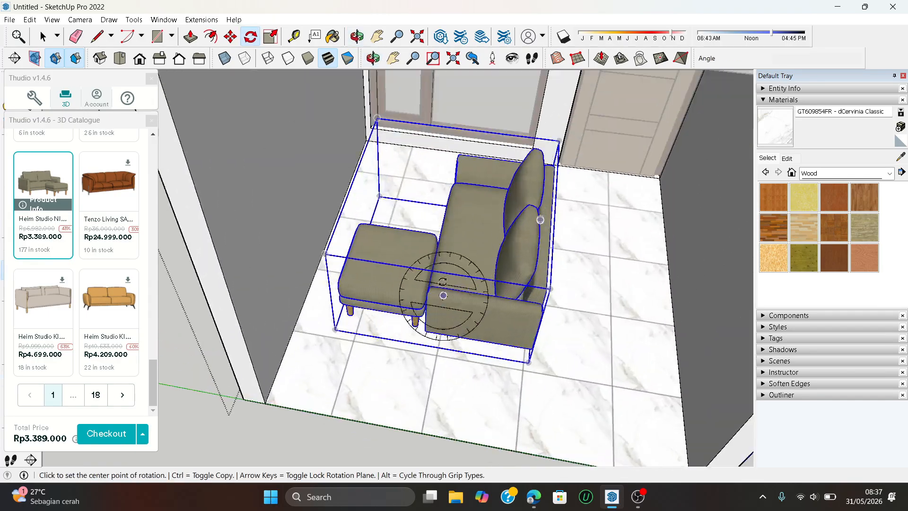
{"action": "scroll", "coordinate": [374, 359], "scroll_direction": "down", "scroll_amount": 3}
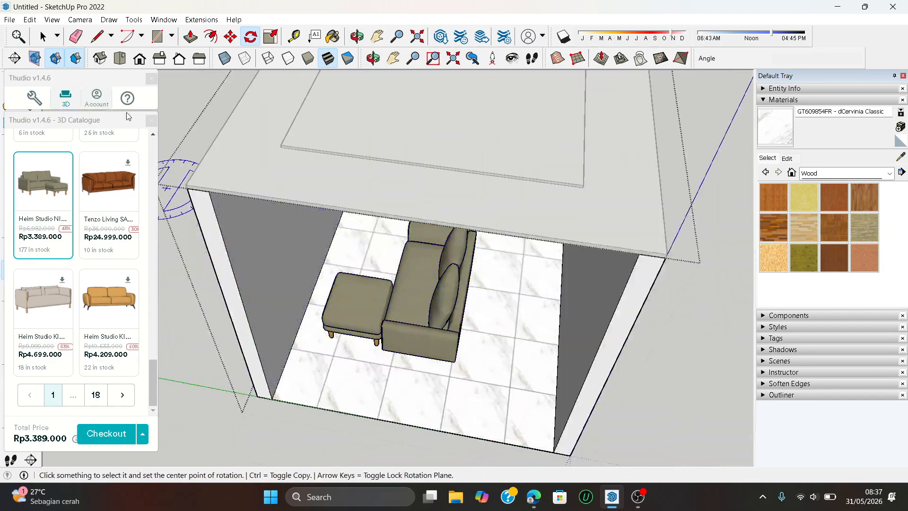
- Cut the sofa out of the room group and paste it on the floor outside that group
{"action": "left_click", "coordinate": [188, 113]}
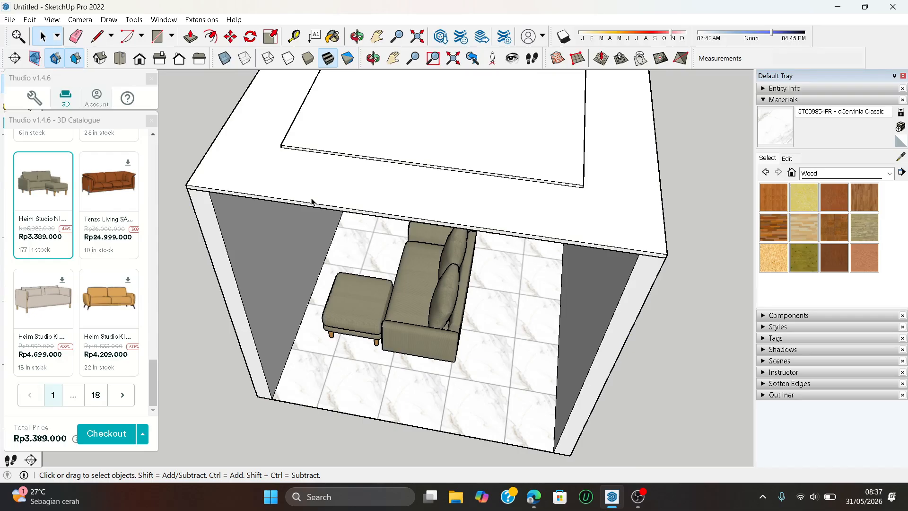
{"action": "double_click", "coordinate": [433, 295]}
{"action": "left_click", "coordinate": [430, 297]}
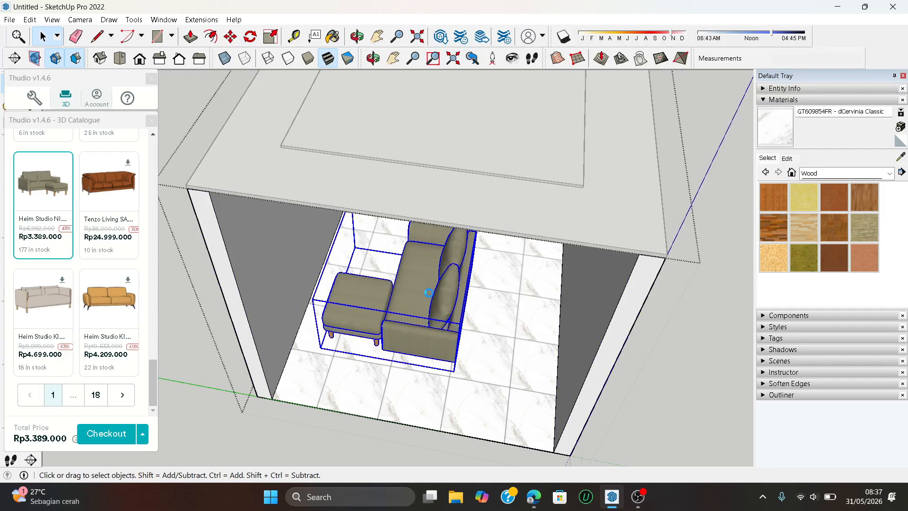
{"action": "key", "text": "Delete"}
{"action": "scroll", "coordinate": [420, 324], "scroll_direction": "down", "scroll_amount": 5}
{"action": "left_click", "coordinate": [576, 334]}
{"action": "scroll", "coordinate": [356, 354], "scroll_direction": "up", "scroll_amount": 3}
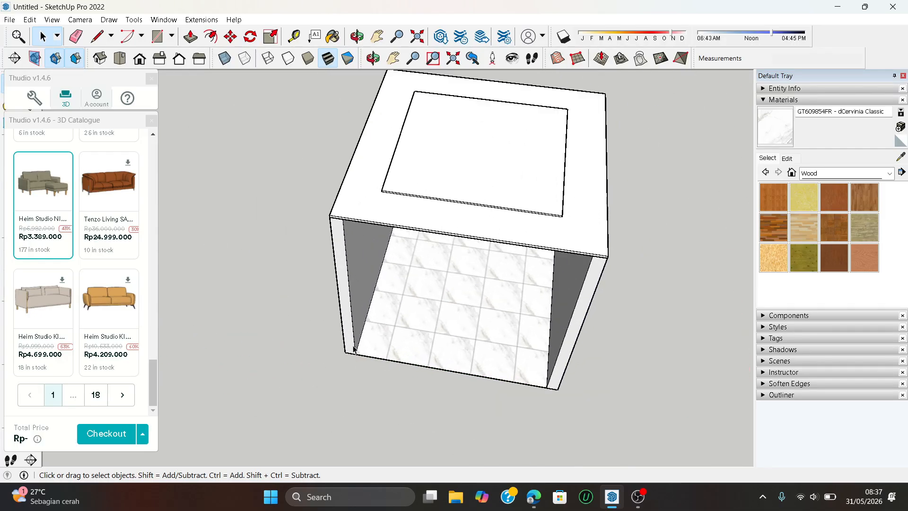
{"action": "key", "text": "ctrl+v"}
{"action": "scroll", "coordinate": [425, 336], "scroll_direction": "up", "scroll_amount": 5}
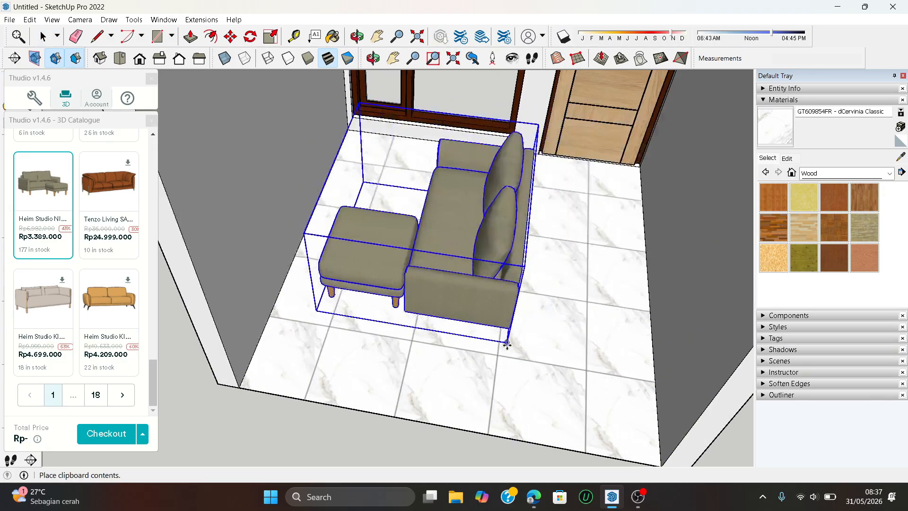
{"action": "left_click", "coordinate": [507, 346]}
- Rotate the sofa 90 degrees on the floor plane so its seat faces the window wall
{"action": "left_click", "coordinate": [251, 36]}
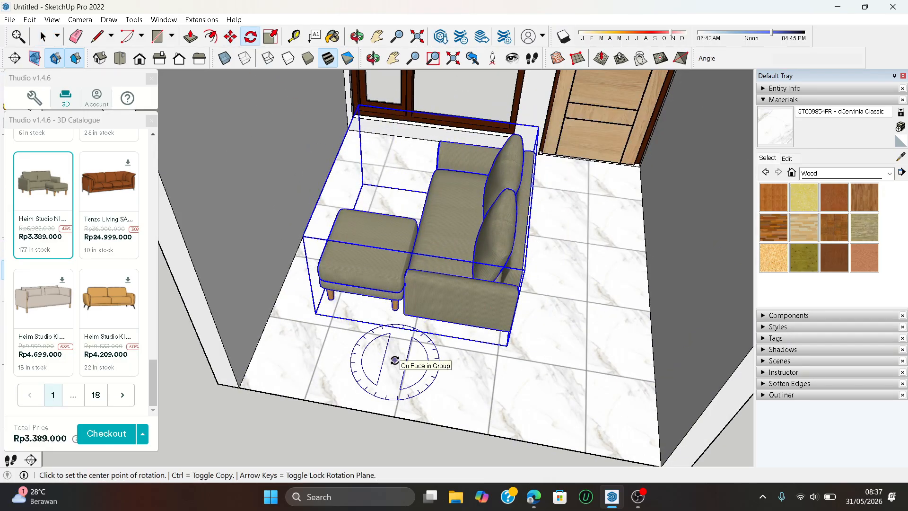
{"action": "left_click", "coordinate": [395, 359]}
{"action": "left_click", "coordinate": [419, 363]}
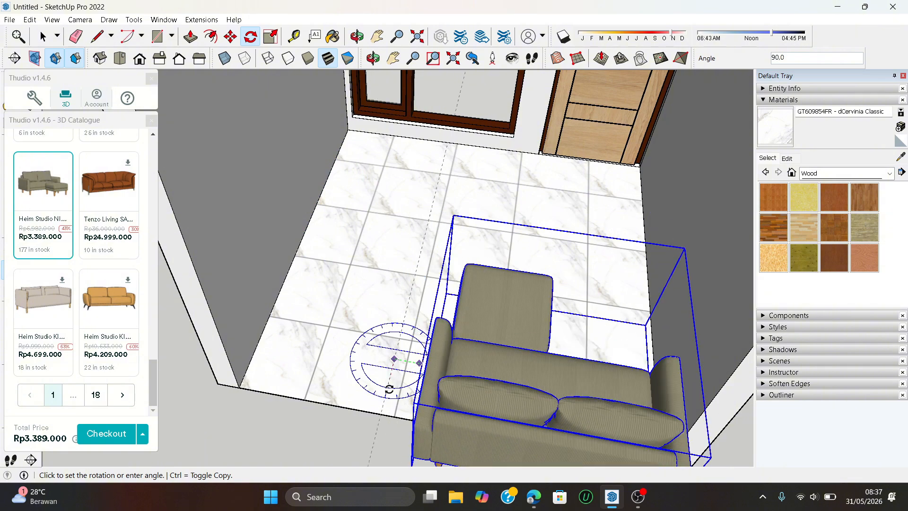
{"action": "left_click", "coordinate": [389, 388]}
- Move the sofa sideways about 910 mm and another 173 mm toward the side wall beside the window
{"action": "scroll", "coordinate": [367, 331], "scroll_direction": "down", "scroll_amount": 3}
{"action": "left_click", "coordinate": [230, 37]}
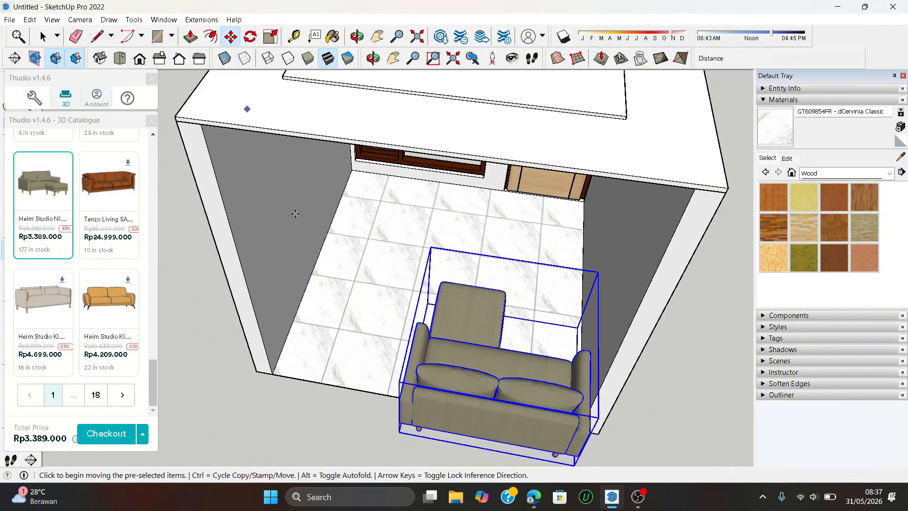
{"action": "scroll", "coordinate": [392, 360], "scroll_direction": "down", "scroll_amount": 3}
{"action": "left_click", "coordinate": [392, 359]}
{"action": "left_click", "coordinate": [340, 430]}
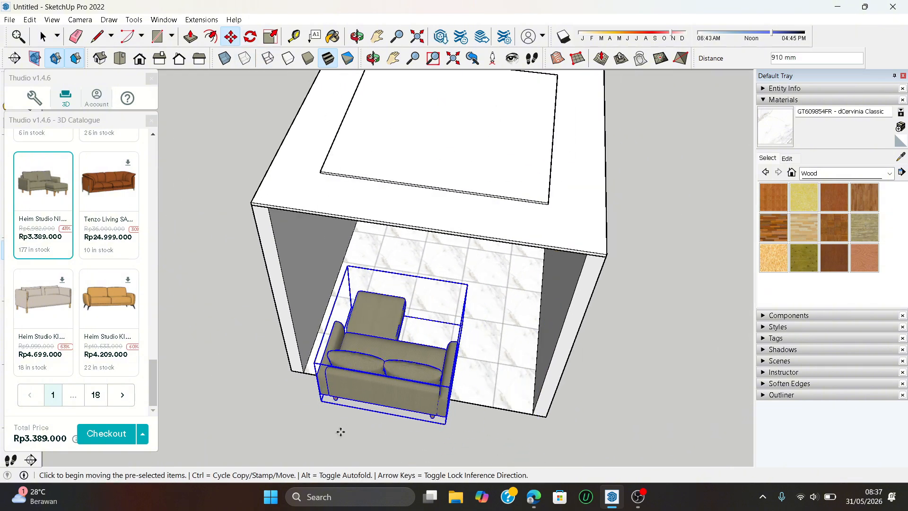
{"action": "scroll", "coordinate": [341, 429], "scroll_direction": "up", "scroll_amount": 1}
{"action": "left_click", "coordinate": [341, 429]}
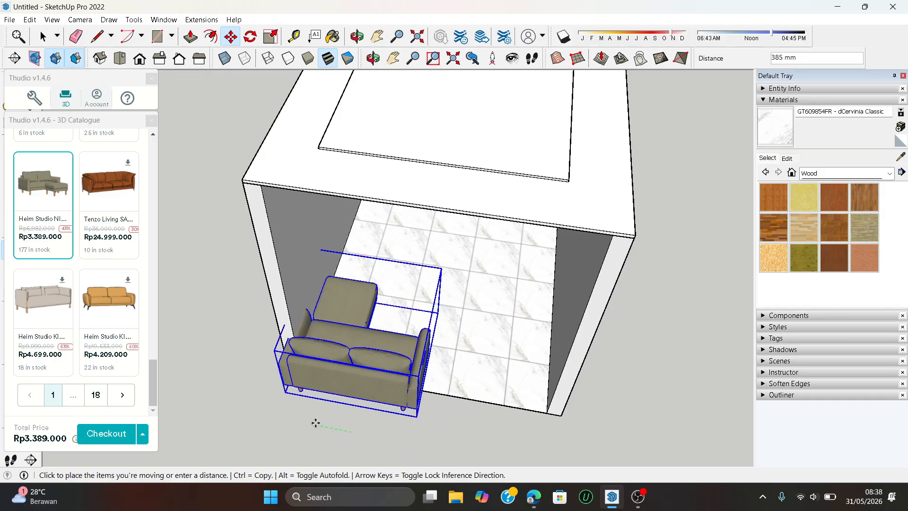
{"action": "left_click", "coordinate": [325, 424]}
- Move the sofa about 1139 mm deeper into the room toward the window
{"action": "middle_click_drag", "start_coordinate": [486, 385], "coordinate": [476, 345]}
{"action": "left_click", "coordinate": [476, 345]}
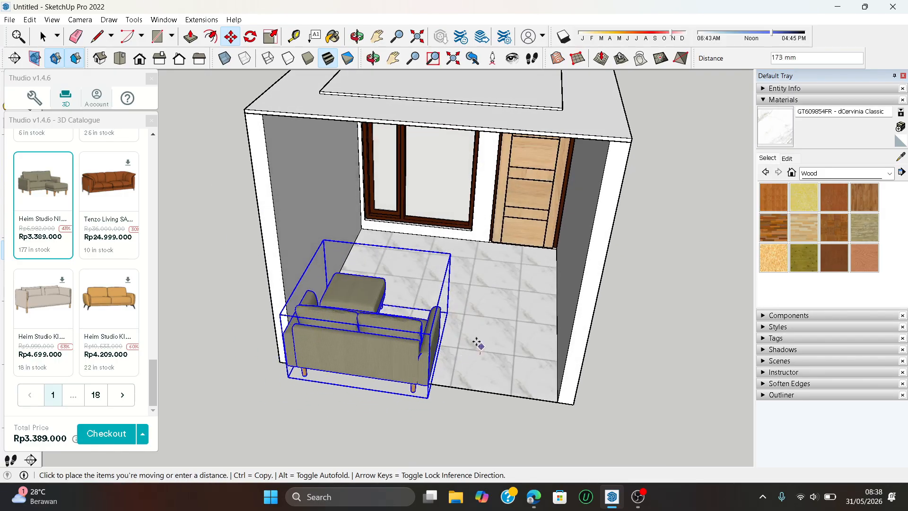
{"action": "left_click", "coordinate": [492, 293]}
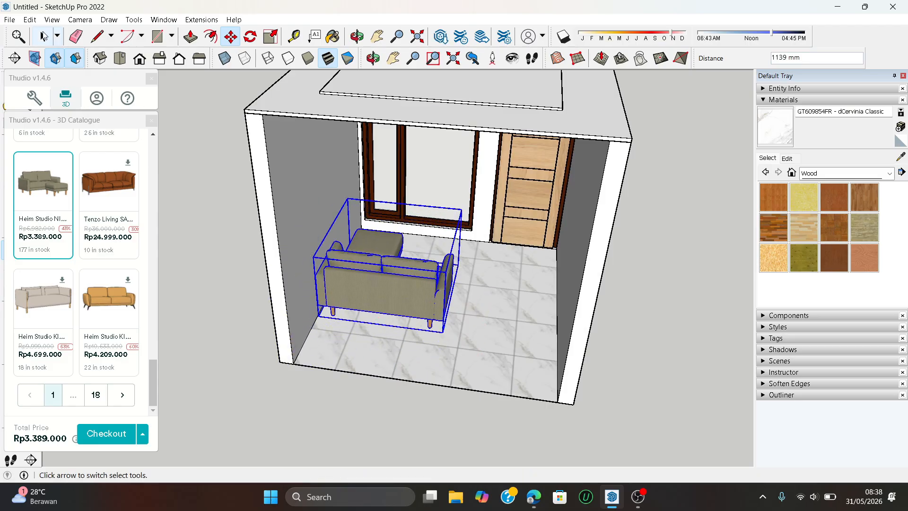
{"action": "key", "text": "space"}
- Hide the ceiling group and view the furnished room from above
{"action": "left_click", "coordinate": [238, 225]}
{"action": "right_click", "coordinate": [354, 92]}
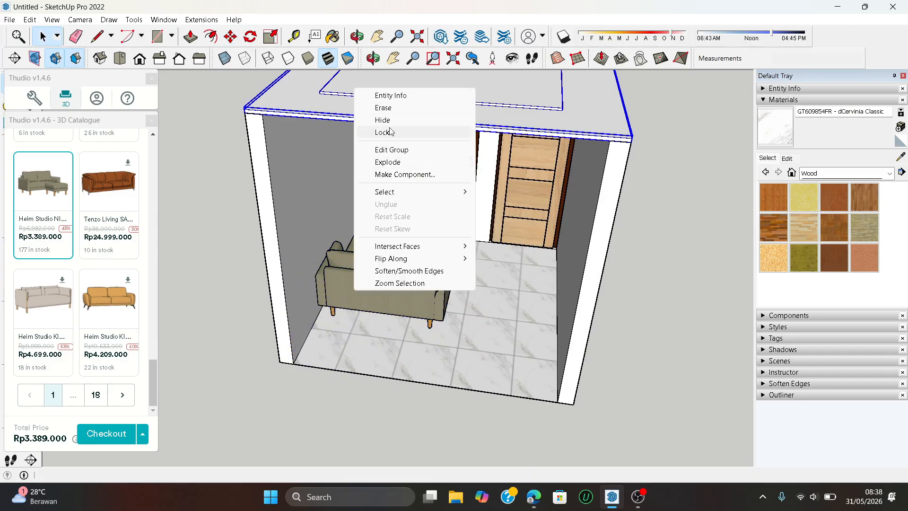
{"action": "left_click", "coordinate": [386, 119]}
{"action": "middle_click_drag", "start_coordinate": [336, 174], "coordinate": [305, 303]}
{"action": "scroll", "coordinate": [305, 303], "scroll_direction": "down", "scroll_amount": 4}
{"action": "middle_click_drag", "start_coordinate": [399, 261], "coordinate": [419, 310]}
{"action": "scroll", "coordinate": [369, 248], "scroll_direction": "up", "scroll_amount": 5}
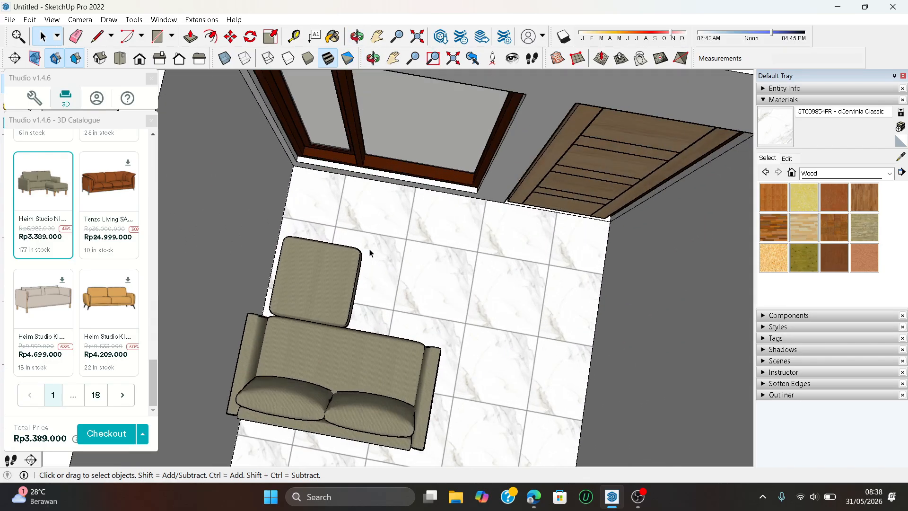
{"action": "middle_click_drag", "start_coordinate": [359, 276], "coordinate": [189, 234]}
{"action": "scroll", "coordinate": [189, 234], "scroll_direction": "down", "scroll_amount": 2}
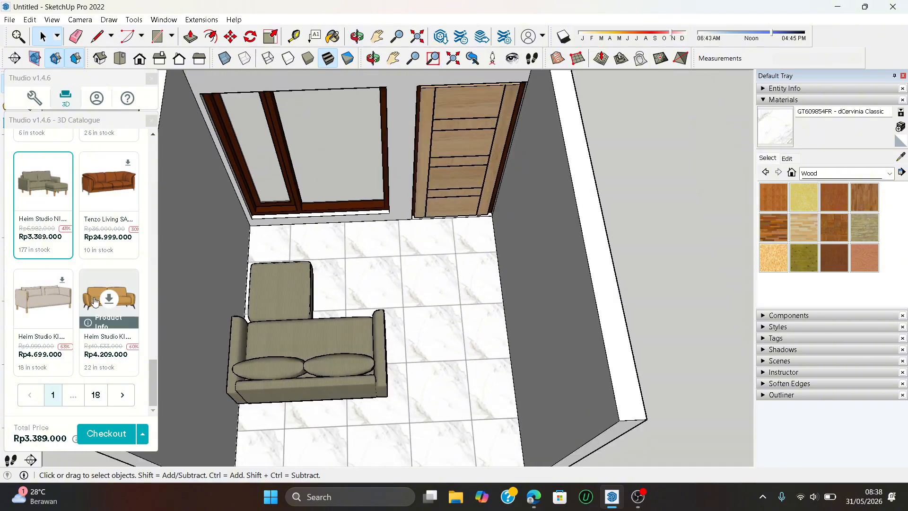
- Look through the next page of sofas and return to the catalogue's Furniture category
{"action": "left_click", "coordinate": [116, 404]}
{"action": "scroll", "coordinate": [131, 346], "scroll_direction": "down", "scroll_amount": 3}
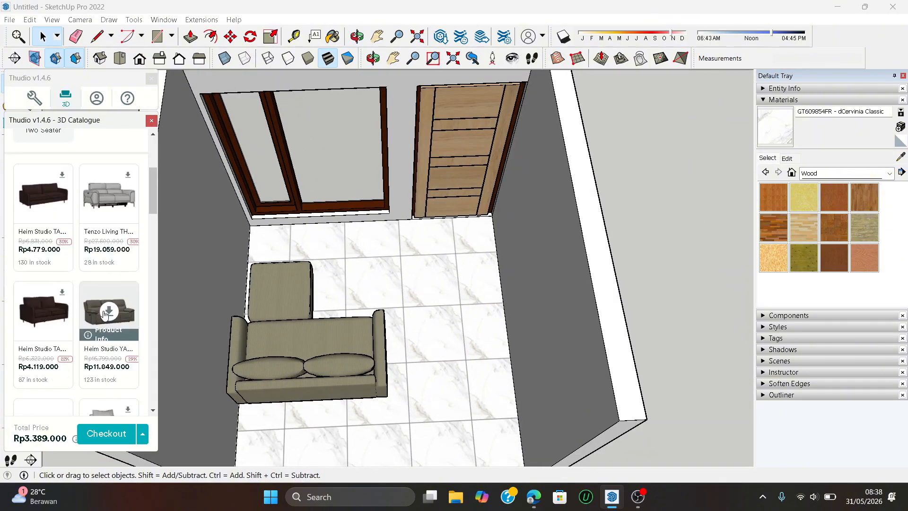
{"action": "scroll", "coordinate": [95, 300], "scroll_direction": "up", "scroll_amount": 2}
{"action": "scroll", "coordinate": [95, 296], "scroll_direction": "up", "scroll_amount": 2}
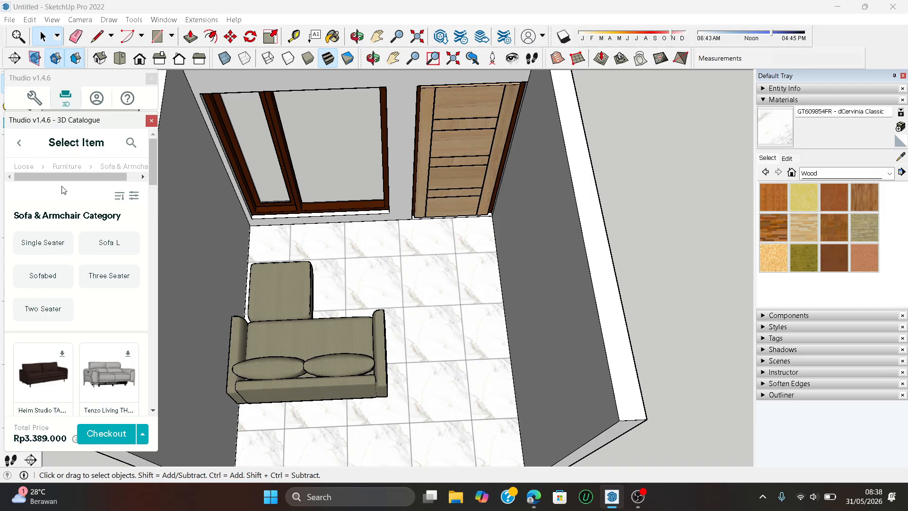
{"action": "left_click", "coordinate": [19, 144]}
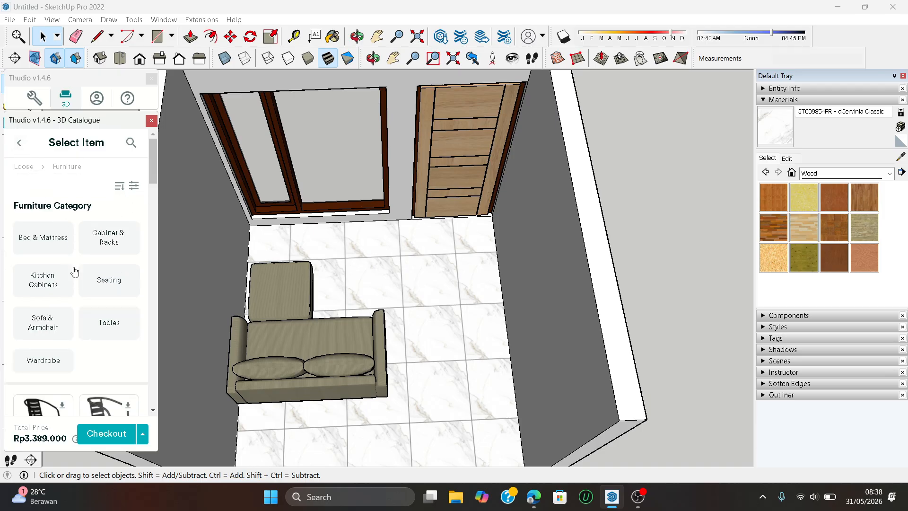
{"action": "scroll", "coordinate": [95, 267], "scroll_direction": "down", "scroll_amount": 2}
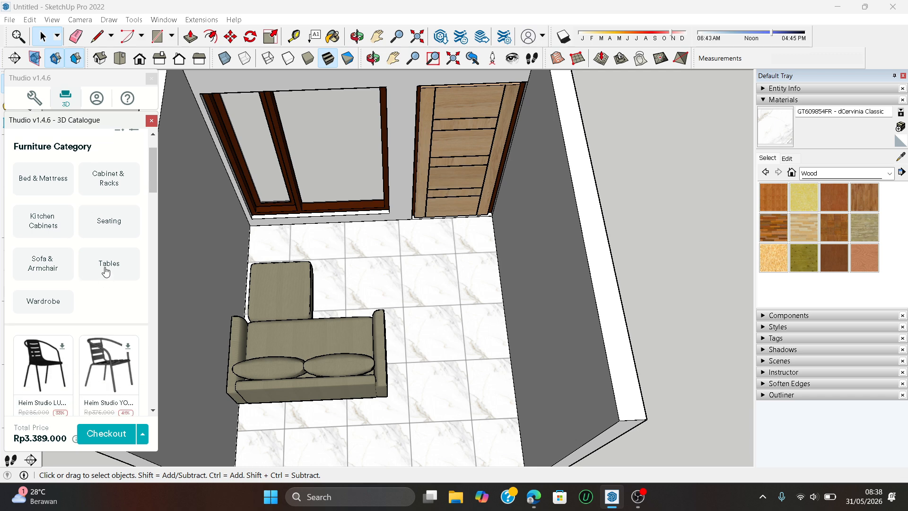
- Open the catalogue's Tables category and look through its first two pages for a suitable living room table
{"action": "left_click", "coordinate": [106, 265]}
{"action": "scroll", "coordinate": [105, 269], "scroll_direction": "down", "scroll_amount": 4}
{"action": "scroll", "coordinate": [105, 274], "scroll_direction": "down", "scroll_amount": 8}
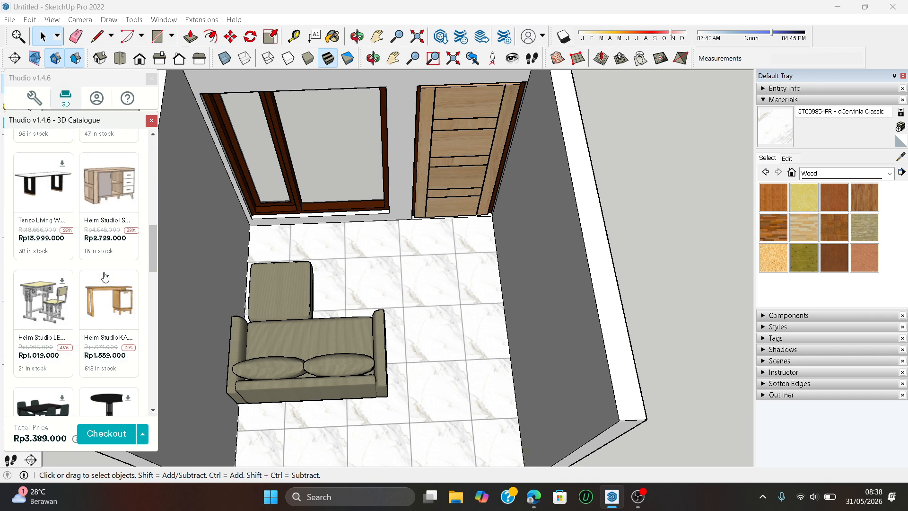
{"action": "scroll", "coordinate": [105, 277], "scroll_direction": "down", "scroll_amount": 5}
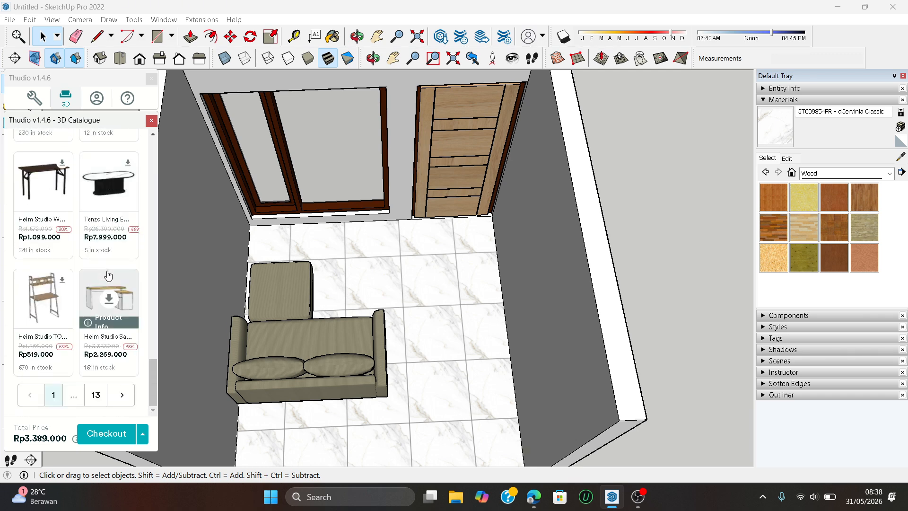
{"action": "left_click", "coordinate": [122, 394]}
{"action": "scroll", "coordinate": [108, 317], "scroll_direction": "down", "scroll_amount": 5}
{"action": "scroll", "coordinate": [108, 317], "scroll_direction": "down", "scroll_amount": 3}
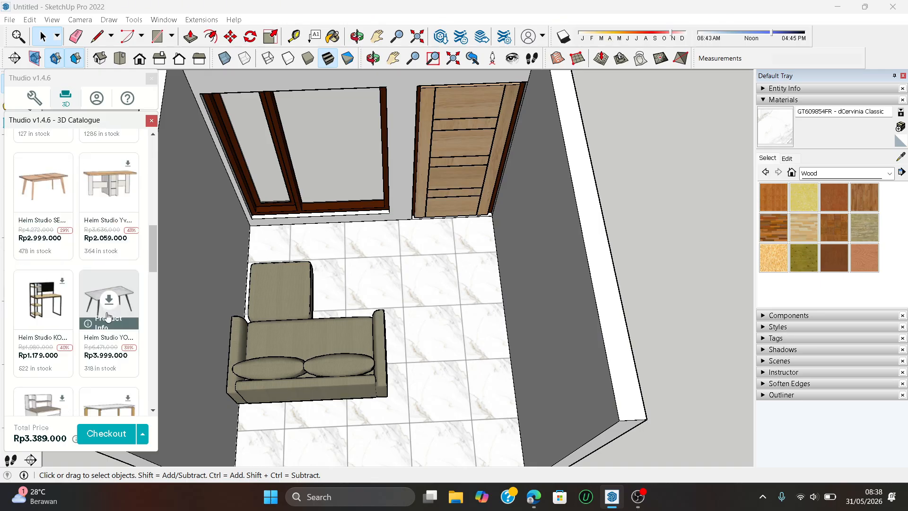
{"action": "scroll", "coordinate": [108, 317], "scroll_direction": "down", "scroll_amount": 3}
{"action": "scroll", "coordinate": [108, 310], "scroll_direction": "down", "scroll_amount": 6}
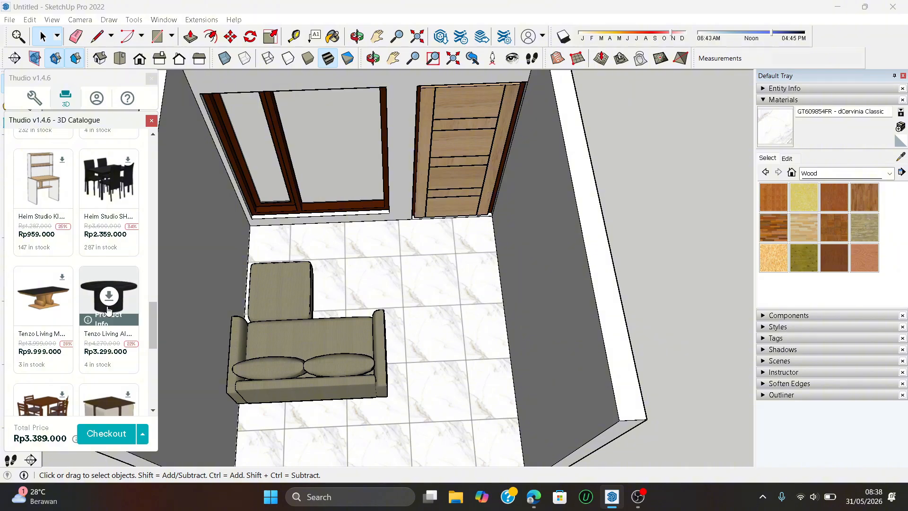
{"action": "scroll", "coordinate": [108, 310], "scroll_direction": "down", "scroll_amount": 3}
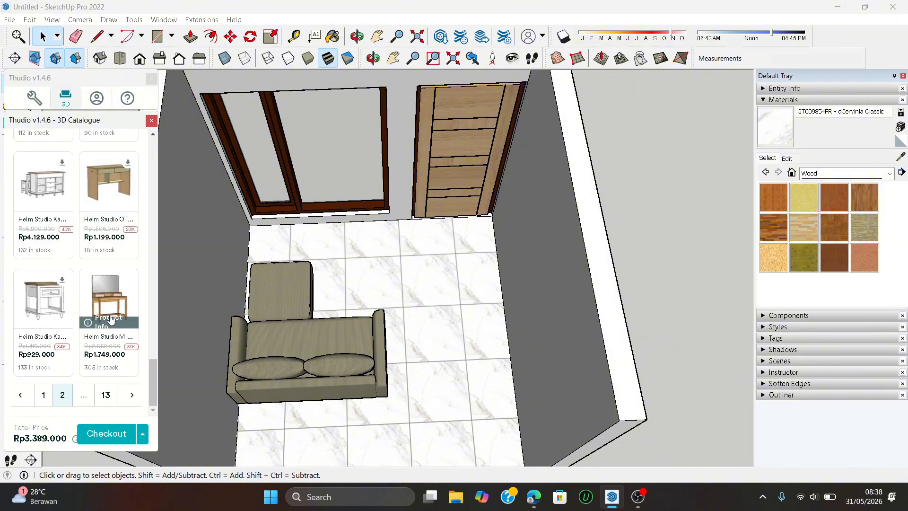
- Look through the third page of tables and the first items on the fourth page
{"action": "left_click", "coordinate": [130, 396]}
{"action": "scroll", "coordinate": [114, 345], "scroll_direction": "down", "scroll_amount": 5}
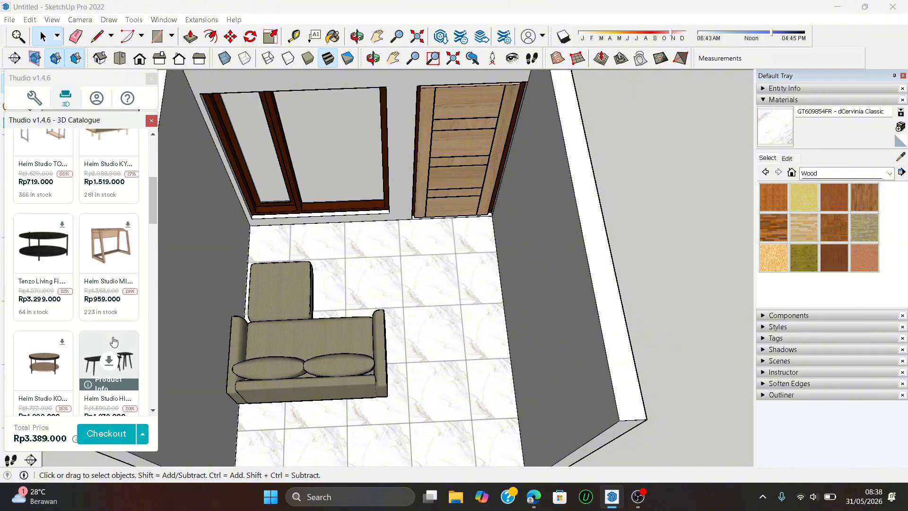
{"action": "scroll", "coordinate": [114, 341], "scroll_direction": "down", "scroll_amount": 5}
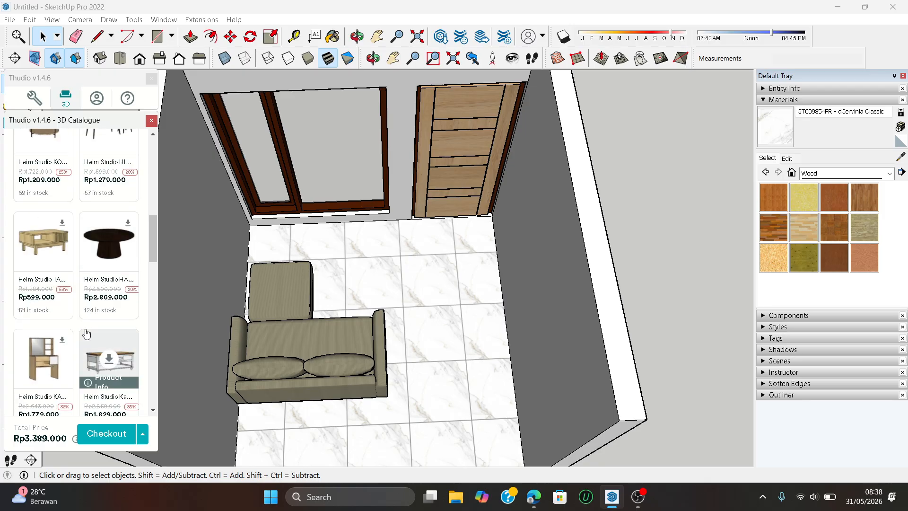
{"action": "scroll", "coordinate": [87, 335], "scroll_direction": "down", "scroll_amount": 5}
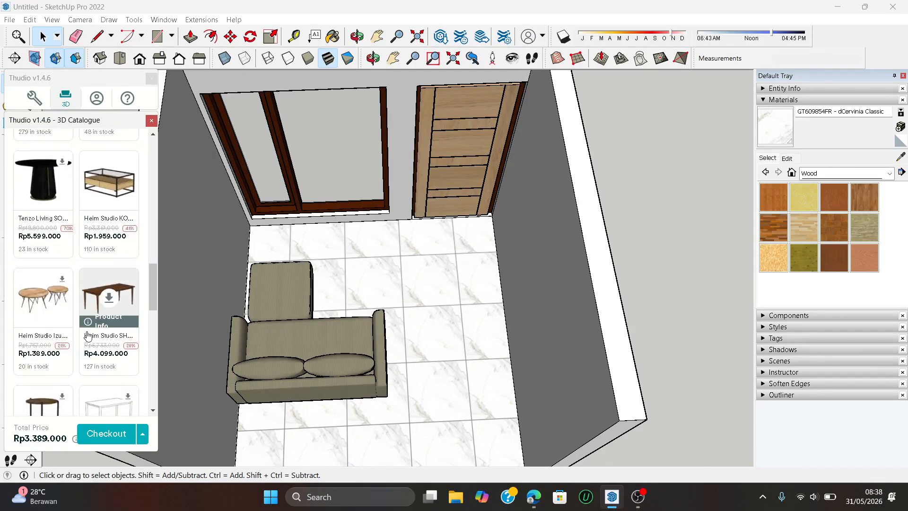
{"action": "scroll", "coordinate": [87, 336], "scroll_direction": "down", "scroll_amount": 5}
{"action": "scroll", "coordinate": [90, 335], "scroll_direction": "down", "scroll_amount": 1}
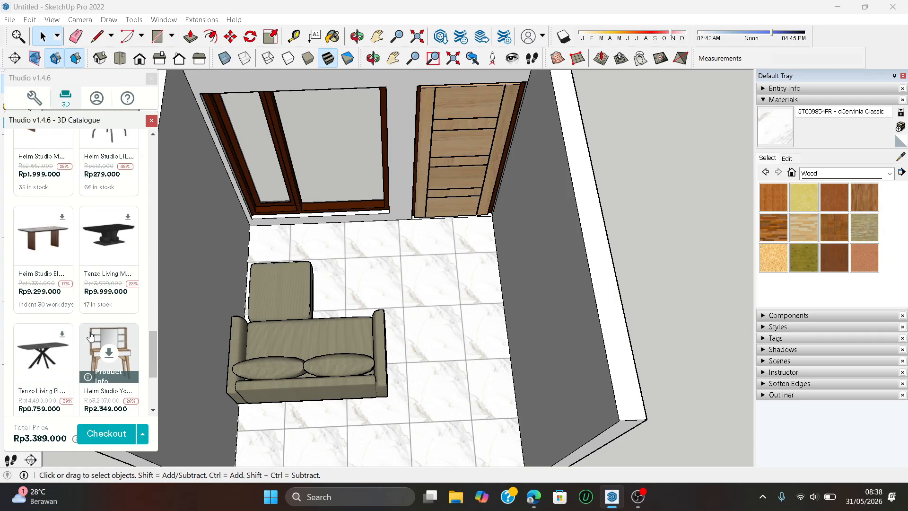
{"action": "scroll", "coordinate": [90, 336], "scroll_direction": "down", "scroll_amount": 3}
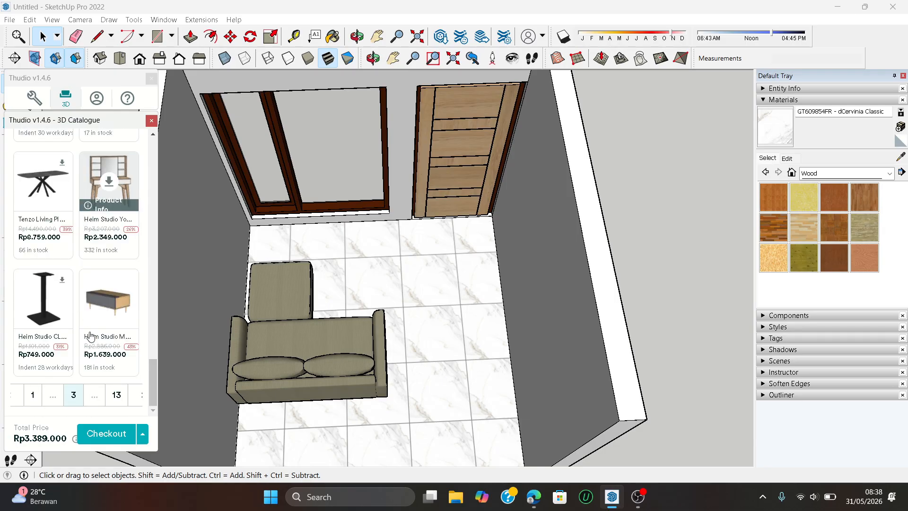
{"action": "left_click", "coordinate": [138, 397]}
{"action": "scroll", "coordinate": [104, 331], "scroll_direction": "down", "scroll_amount": 4}
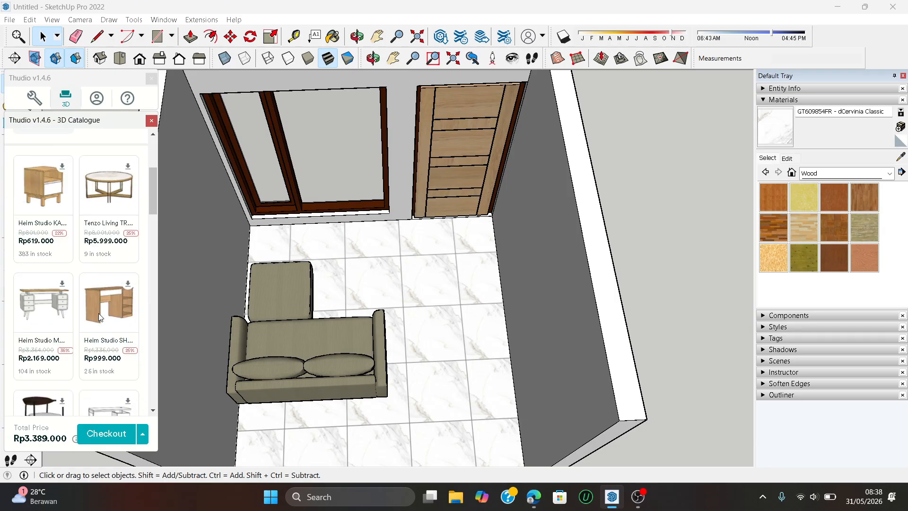
- Try placing the low round Tenzo Living coffee table priced Rp5.999.000 on the floor beside the sofa's chaise
{"action": "left_click", "coordinate": [94, 185]}
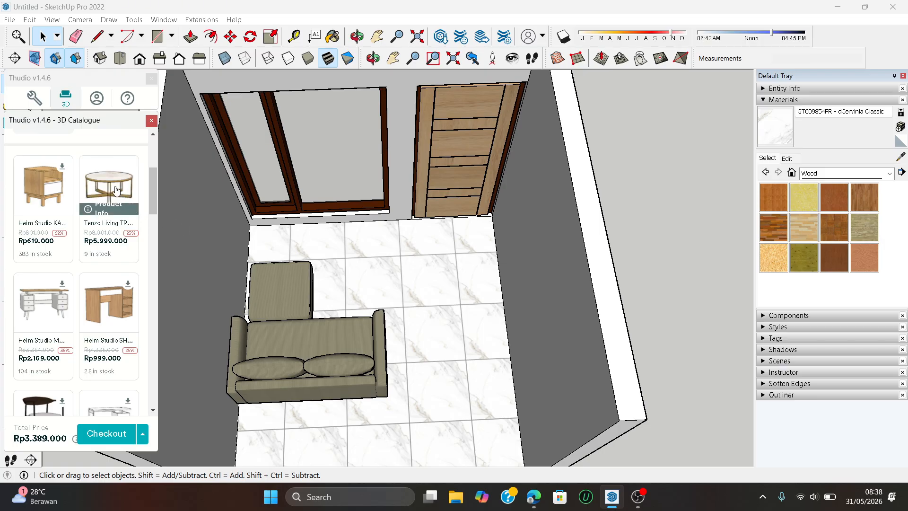
{"action": "left_click", "coordinate": [116, 190]}
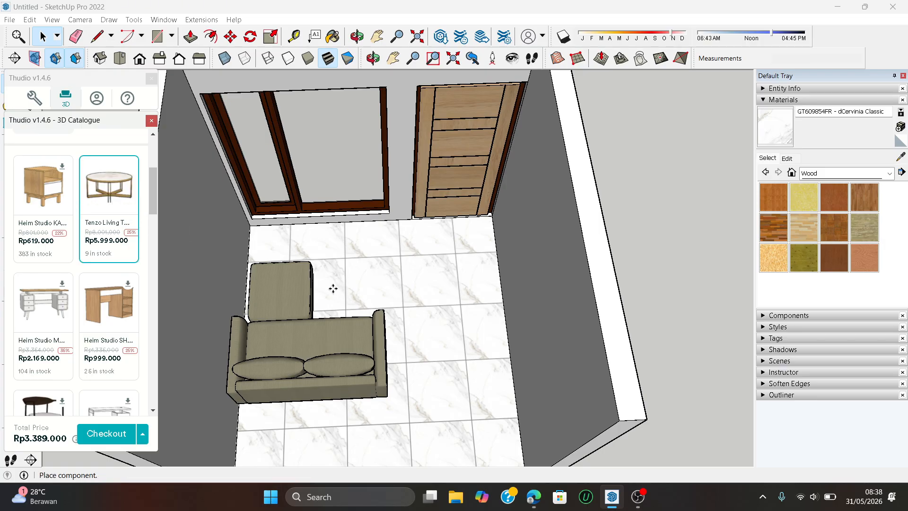
{"action": "left_click", "coordinate": [325, 319]}
{"action": "middle_click_drag", "start_coordinate": [325, 320], "coordinate": [308, 217]}
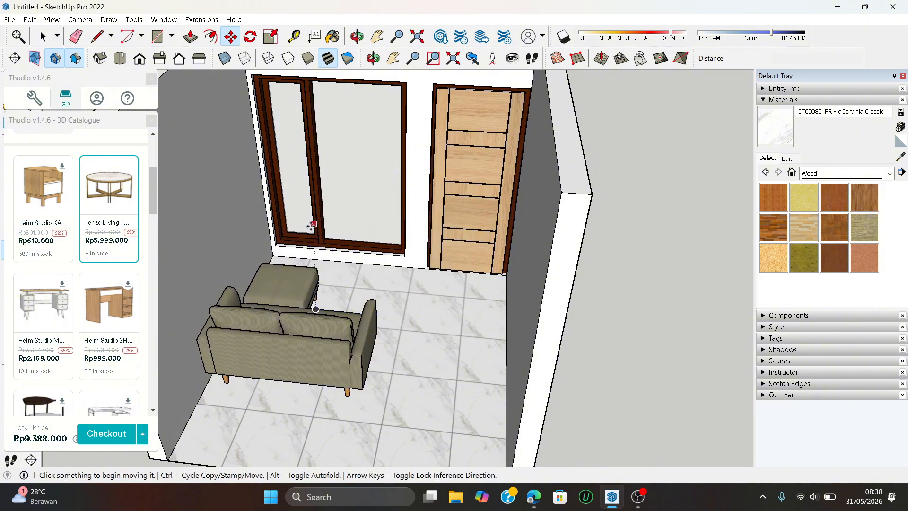
- Look through the rest of the fourth page and place the round Tenzo Living table priced Rp3.999.000 near the sofa
{"action": "scroll", "coordinate": [66, 284], "scroll_direction": "down", "scroll_amount": 4}
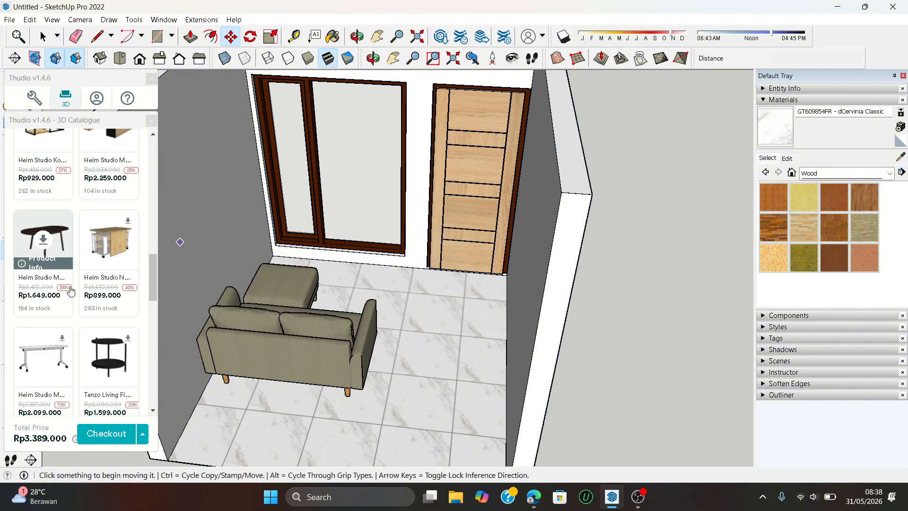
{"action": "scroll", "coordinate": [71, 291], "scroll_direction": "down", "scroll_amount": 2}
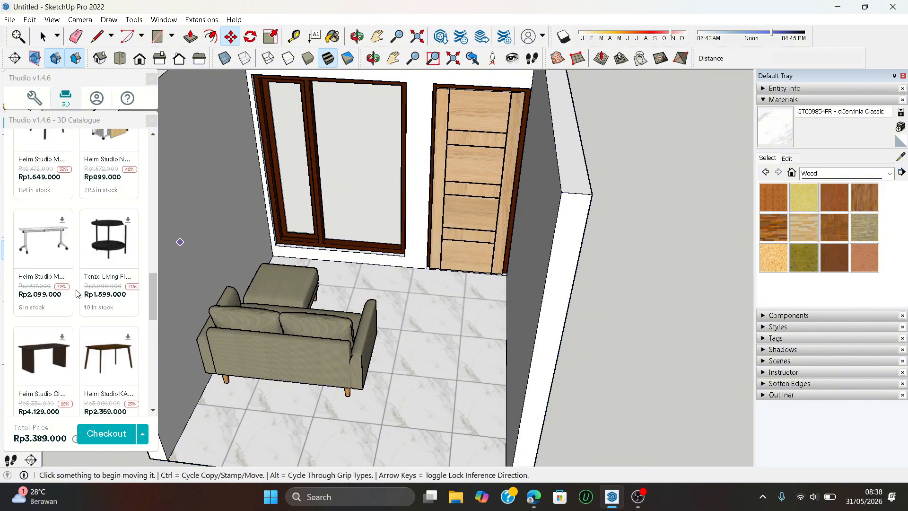
{"action": "scroll", "coordinate": [78, 294], "scroll_direction": "down", "scroll_amount": 3}
{"action": "scroll", "coordinate": [113, 286], "scroll_direction": "down", "scroll_amount": 3}
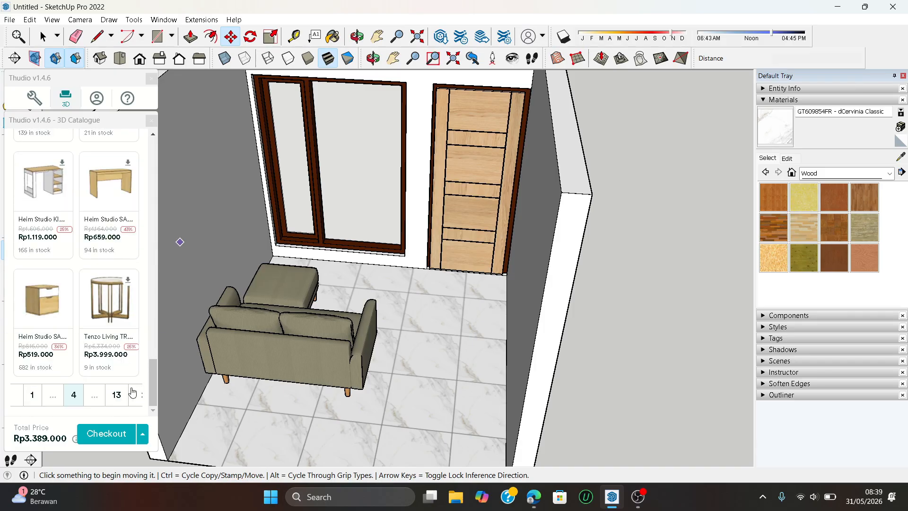
{"action": "left_click", "coordinate": [110, 301]}
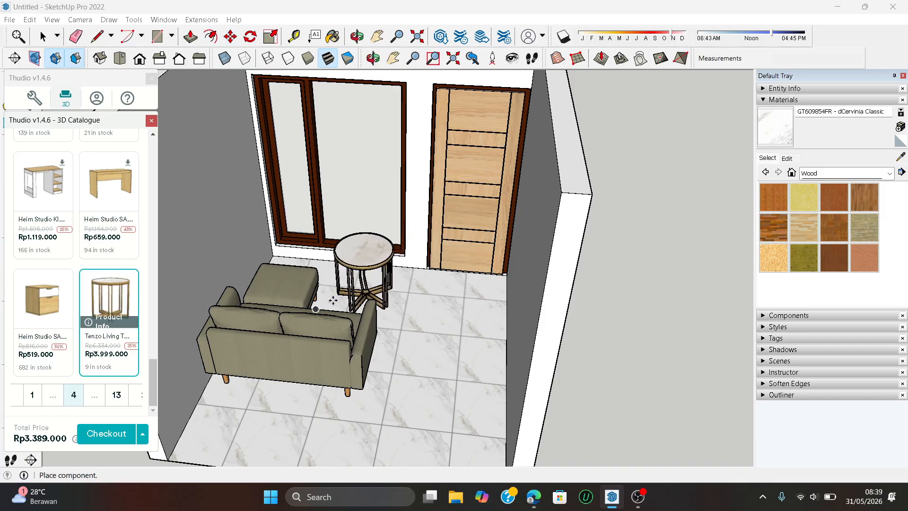
{"action": "left_click", "coordinate": [402, 290]}
- Lower the round table by about 401 mm onto the tiled floor
{"action": "middle_click_drag", "start_coordinate": [403, 289], "coordinate": [376, 291]}
{"action": "scroll", "coordinate": [376, 294], "scroll_direction": "up", "scroll_amount": 5}
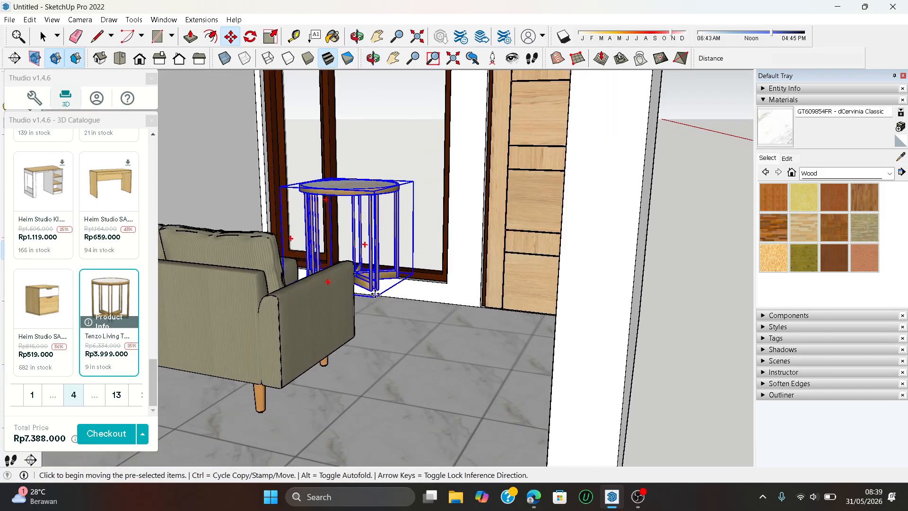
{"action": "left_click", "coordinate": [375, 293]}
{"action": "left_click", "coordinate": [374, 364]}
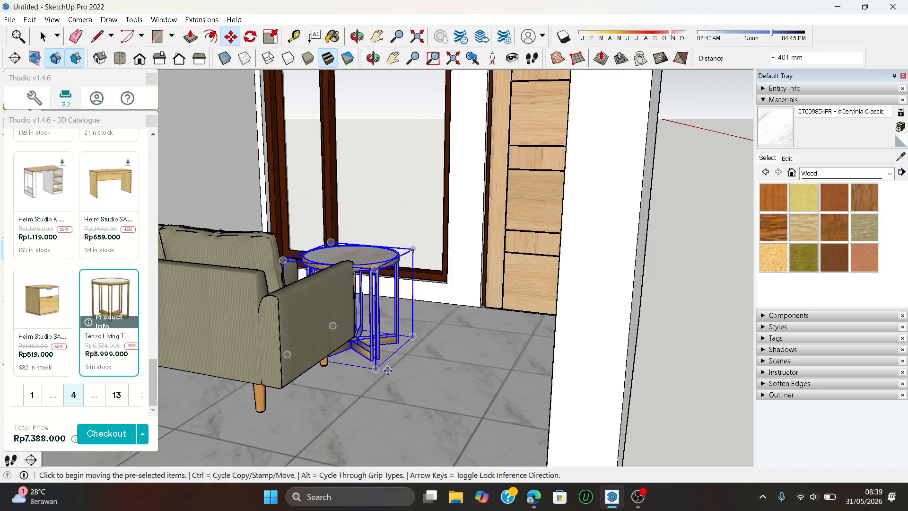
- Move the round table across the floor toward the window wall, beside the sofa's chaise
{"action": "middle_click_drag", "start_coordinate": [374, 364], "coordinate": [455, 375]}
{"action": "left_click", "coordinate": [453, 374]}
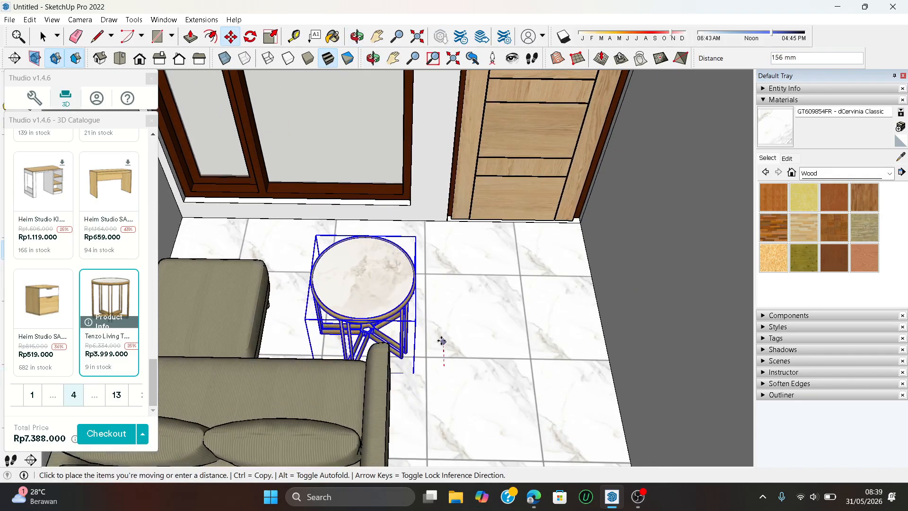
{"action": "left_click", "coordinate": [443, 306]}
{"action": "middle_click_drag", "start_coordinate": [443, 306], "coordinate": [416, 341]}
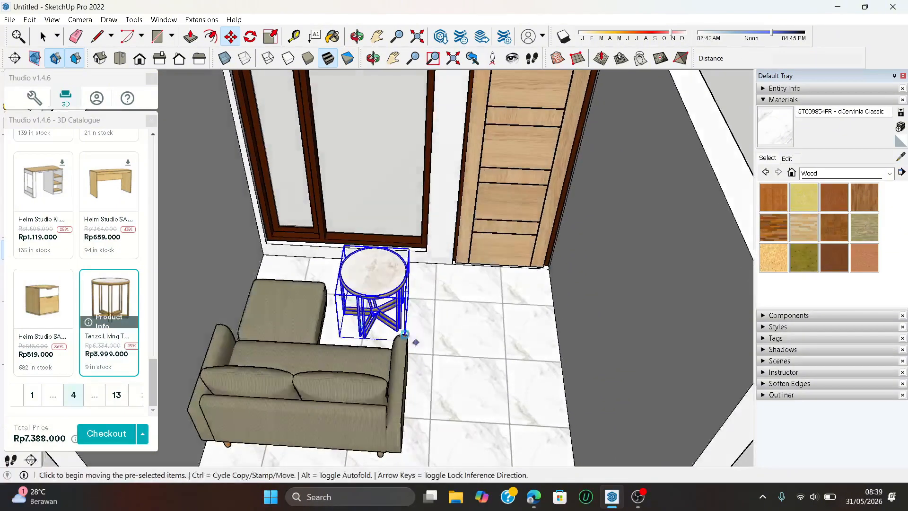
- Look through the fifth page of tables in the catalogue
{"action": "left_click", "coordinate": [139, 400]}
{"action": "scroll", "coordinate": [100, 312], "scroll_direction": "down", "scroll_amount": 5}
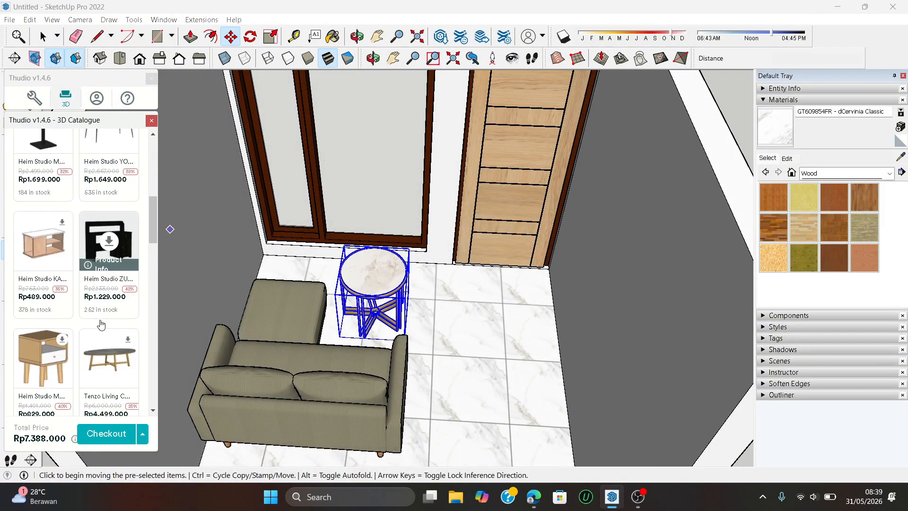
{"action": "scroll", "coordinate": [100, 322], "scroll_direction": "down", "scroll_amount": 8}
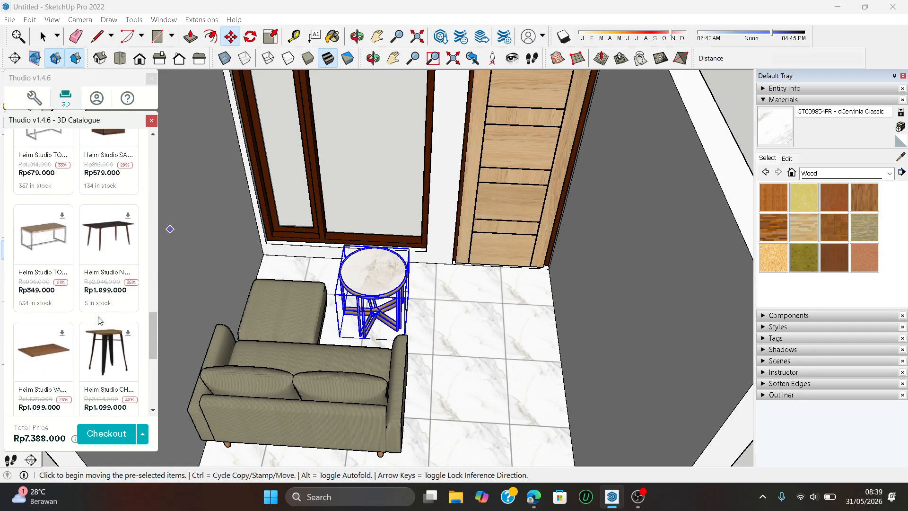
{"action": "scroll", "coordinate": [100, 321], "scroll_direction": "down", "scroll_amount": 5}
{"action": "scroll", "coordinate": [331, 284], "scroll_direction": "down", "scroll_amount": 6}
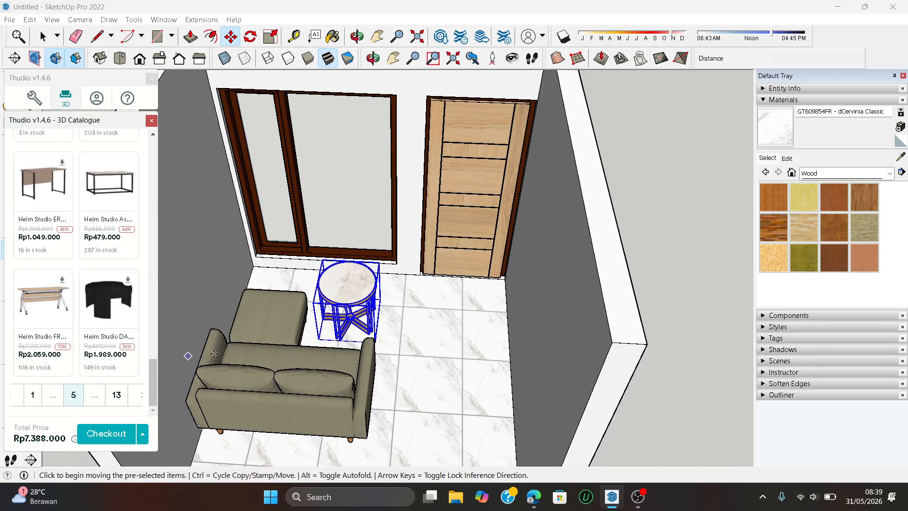
- Move the sofa and the round table back across the floor, away from the window wall
{"action": "middle_click_drag", "start_coordinate": [360, 258], "coordinate": [331, 303]}
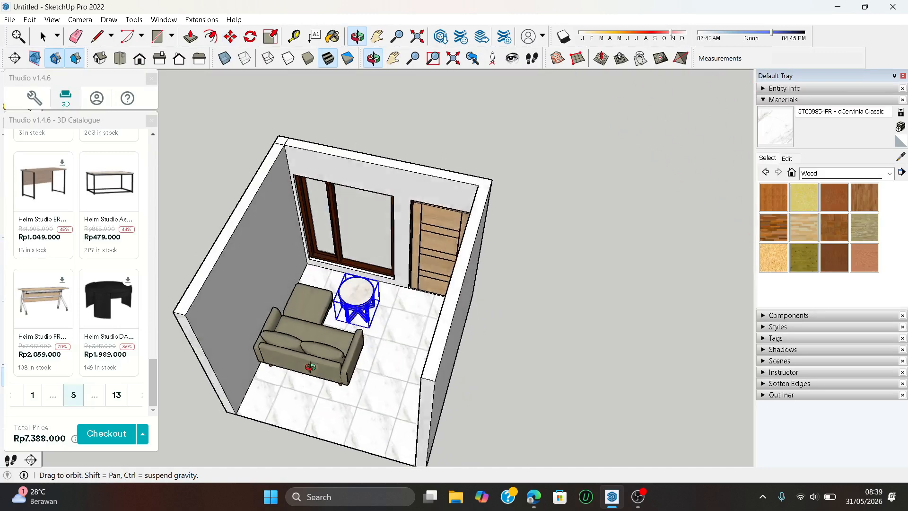
{"action": "scroll", "coordinate": [292, 335], "scroll_direction": "up", "scroll_amount": 3}
{"action": "key", "text": "m"}
{"action": "left_click_drag", "start_coordinate": [296, 328], "coordinate": [280, 368]}
{"action": "left_click_drag", "start_coordinate": [390, 266], "coordinate": [380, 308]}
{"action": "middle_click_drag", "start_coordinate": [380, 308], "coordinate": [249, 53]}
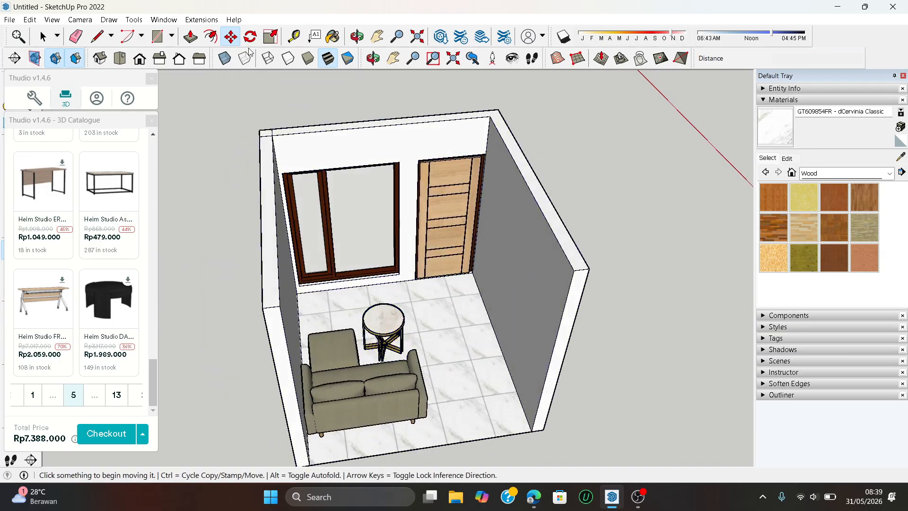
- Measure the floor distance from the side wall next to the door to the door frame's far edge
{"action": "scroll", "coordinate": [523, 378], "scroll_direction": "up", "scroll_amount": 3}
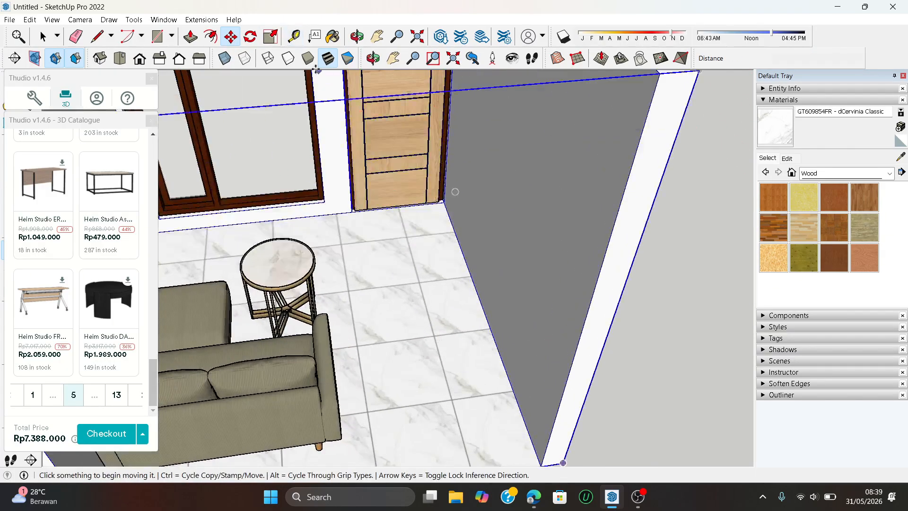
{"action": "left_click", "coordinate": [294, 36]}
{"action": "scroll", "coordinate": [434, 257], "scroll_direction": "up", "scroll_amount": 2}
{"action": "left_click", "coordinate": [479, 294]}
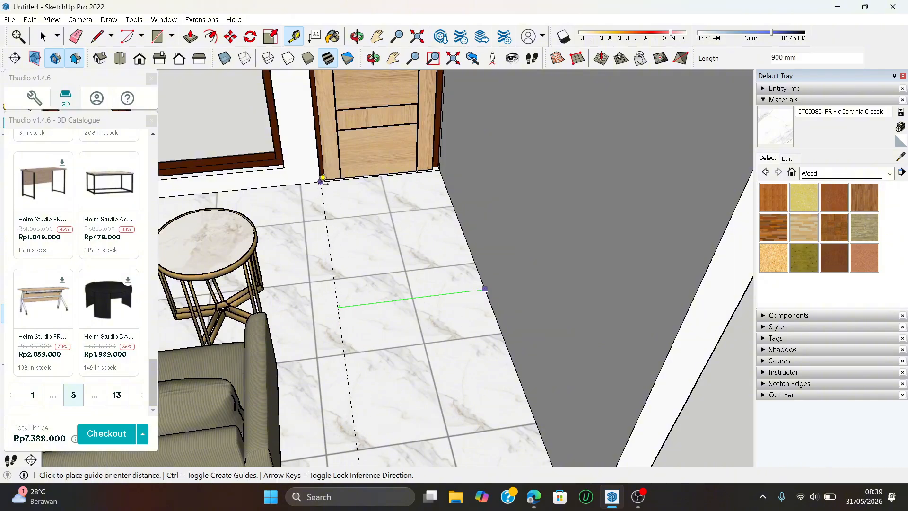
{"action": "key", "text": "Escape"}
{"action": "scroll", "coordinate": [295, 313], "scroll_direction": "down", "scroll_amount": 5}
{"action": "middle_click_drag", "start_coordinate": [431, 320], "coordinate": [218, 331]}
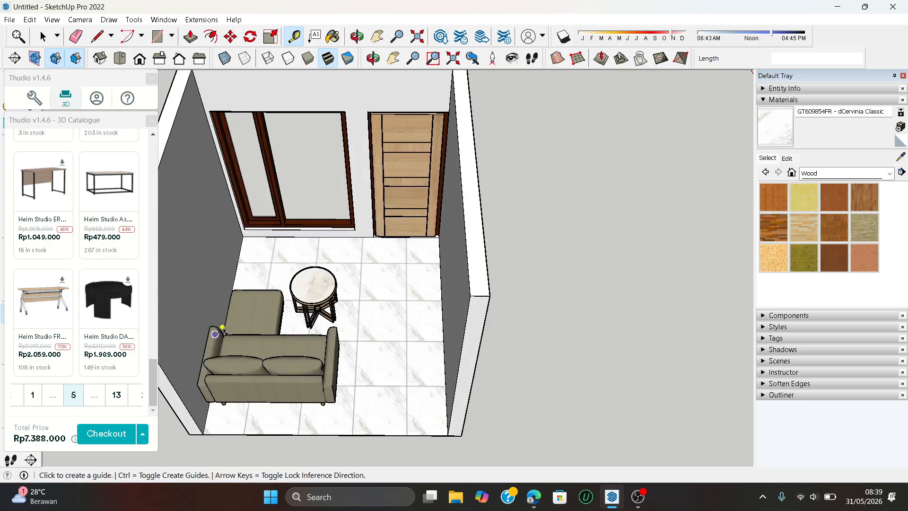
{"action": "left_click", "coordinate": [140, 400]}
{"action": "scroll", "coordinate": [114, 303], "scroll_direction": "down", "scroll_amount": 8}
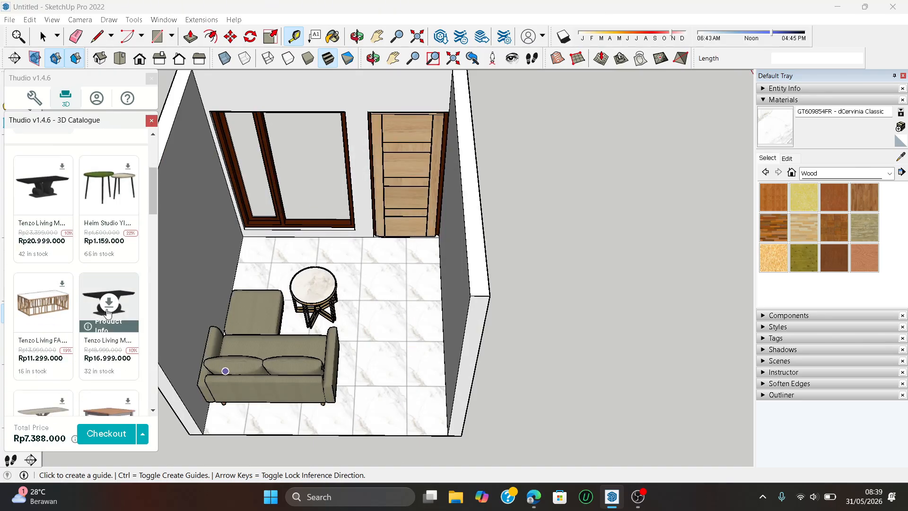
{"action": "scroll", "coordinate": [105, 316], "scroll_direction": "down", "scroll_amount": 5}
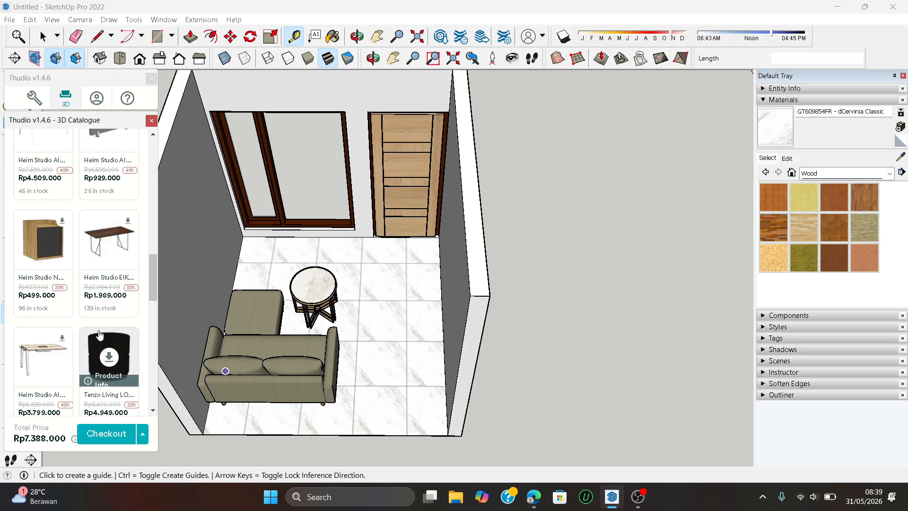
{"action": "scroll", "coordinate": [147, 336], "scroll_direction": "down", "scroll_amount": 5}
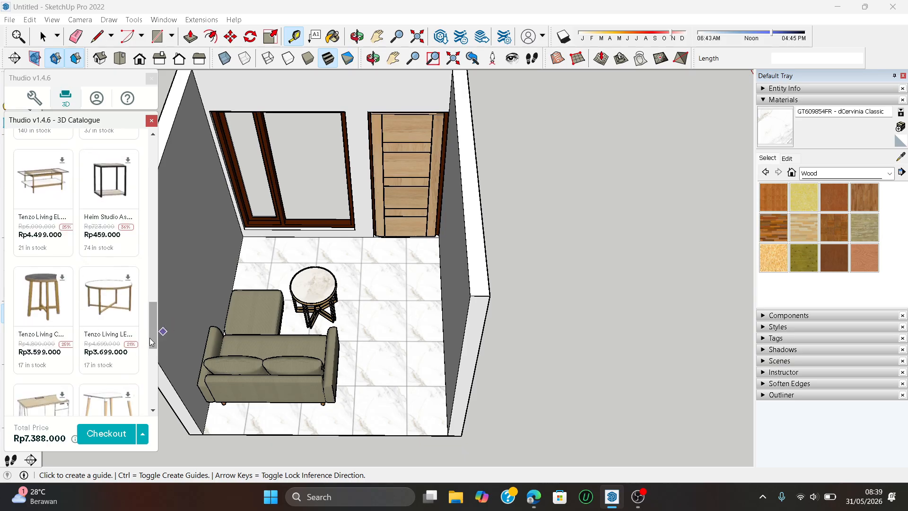
{"action": "left_click", "coordinate": [108, 303]}
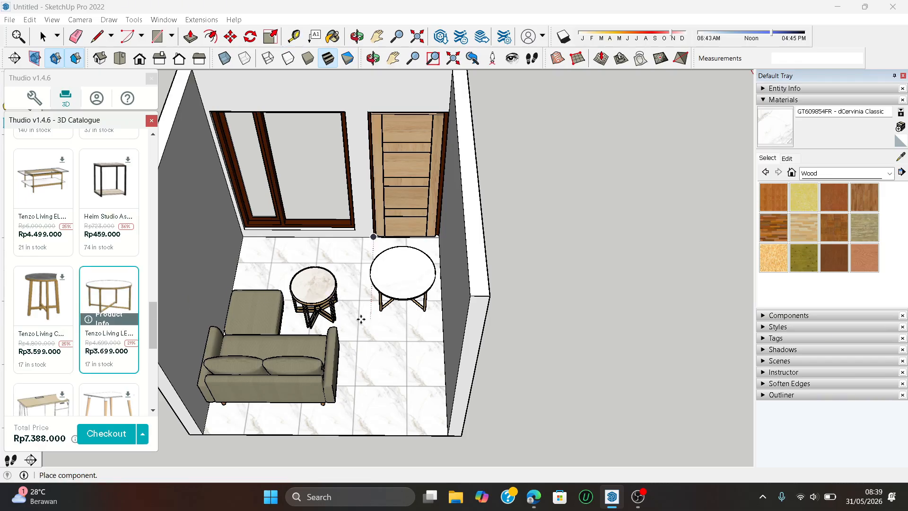
{"action": "scroll", "coordinate": [350, 323], "scroll_direction": "down", "scroll_amount": 3}
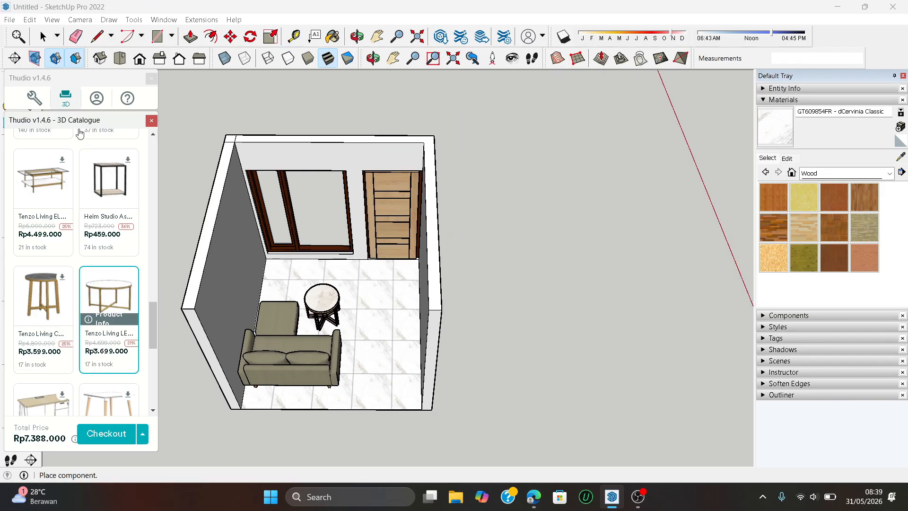
{"action": "left_click", "coordinate": [43, 36]}
- Leave the catalogue's Tables and Furniture categories and open the Decor category
{"action": "scroll", "coordinate": [468, 331], "scroll_direction": "down", "scroll_amount": 3}
{"action": "middle_click_drag", "start_coordinate": [466, 362], "coordinate": [348, 326]}
{"action": "scroll", "coordinate": [118, 328], "scroll_direction": "down", "scroll_amount": 7}
{"action": "scroll", "coordinate": [94, 331], "scroll_direction": "up", "scroll_amount": 10}
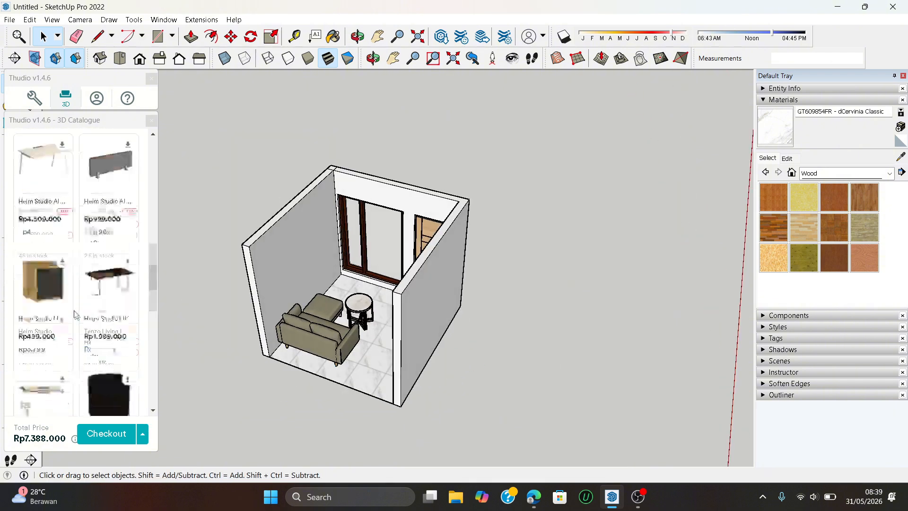
{"action": "left_click", "coordinate": [19, 143]}
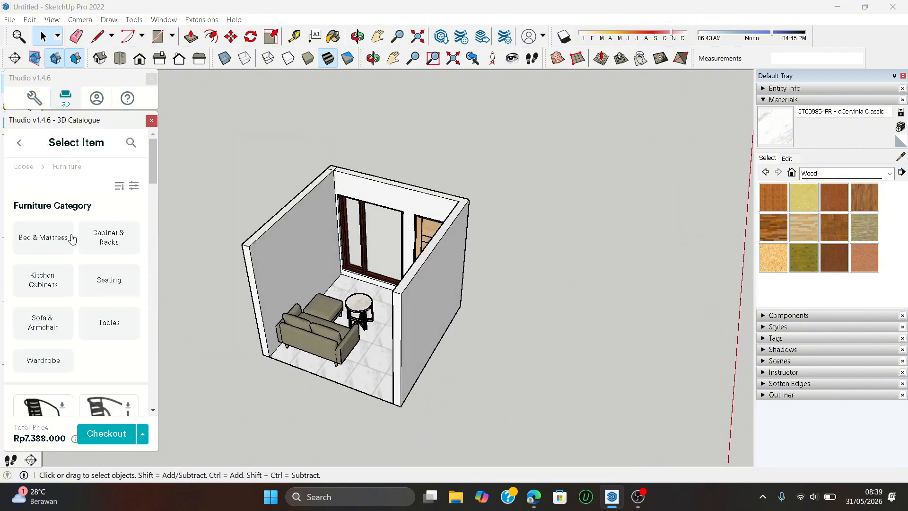
{"action": "scroll", "coordinate": [97, 293], "scroll_direction": "down", "scroll_amount": 10}
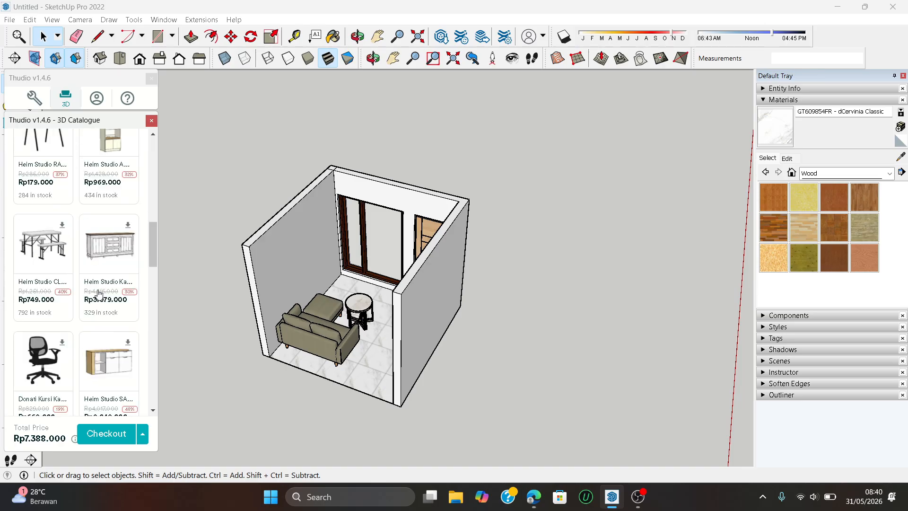
{"action": "scroll", "coordinate": [99, 293], "scroll_direction": "up", "scroll_amount": 10}
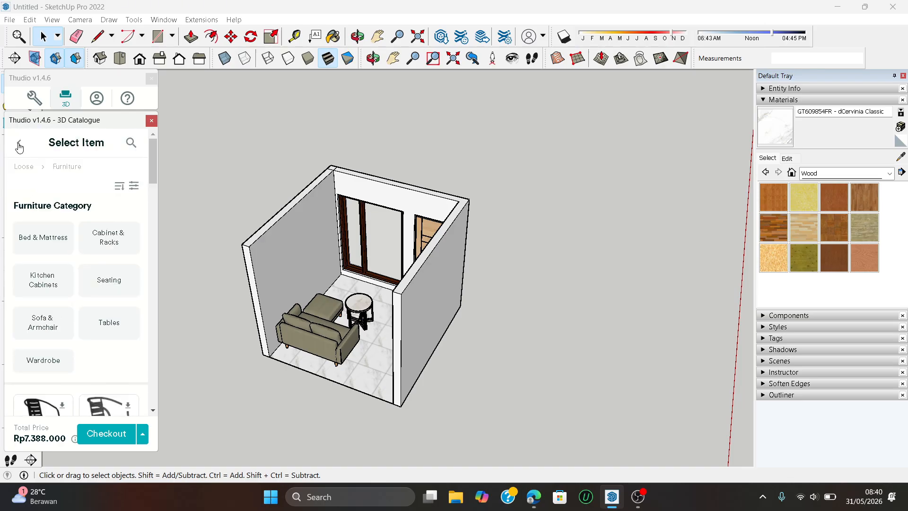
{"action": "left_click", "coordinate": [19, 145]}
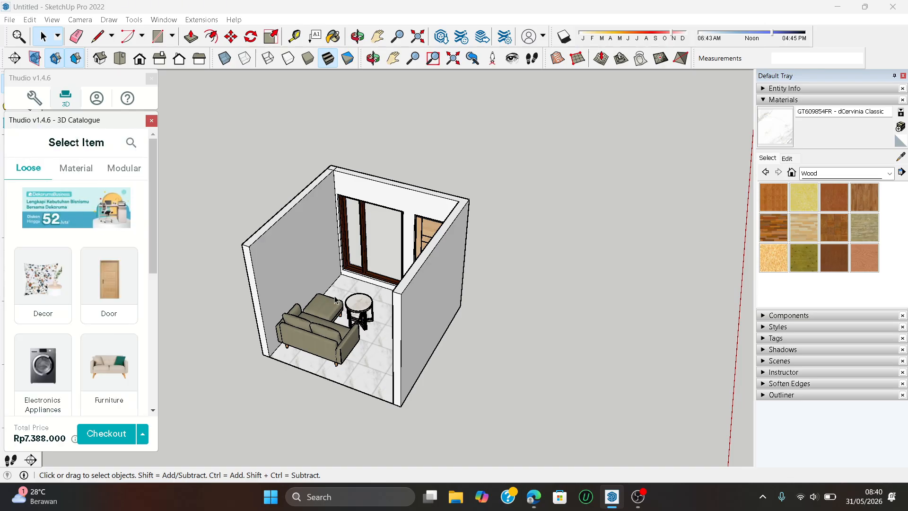
{"action": "left_click", "coordinate": [59, 296]}
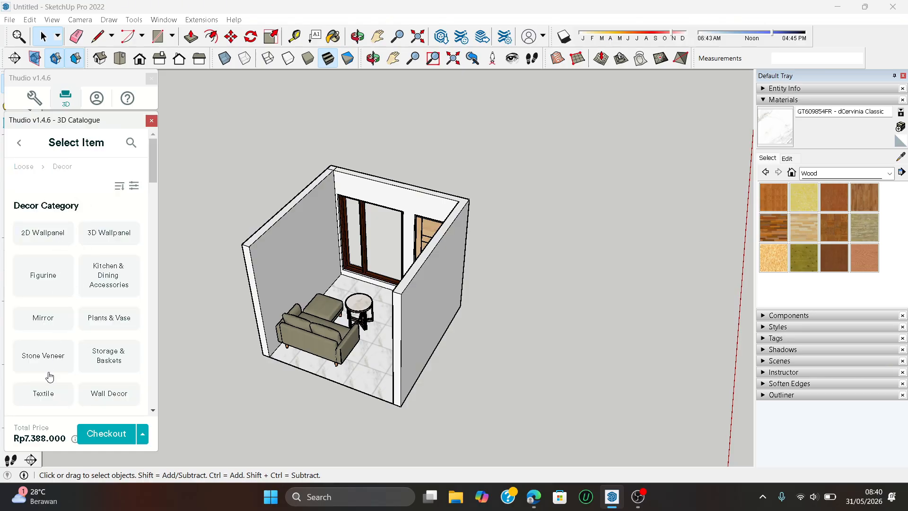
- Find the Linori RUKI rug on the second page of decor items and place it in the room beside the round table
{"action": "scroll", "coordinate": [116, 294], "scroll_direction": "down", "scroll_amount": 3}
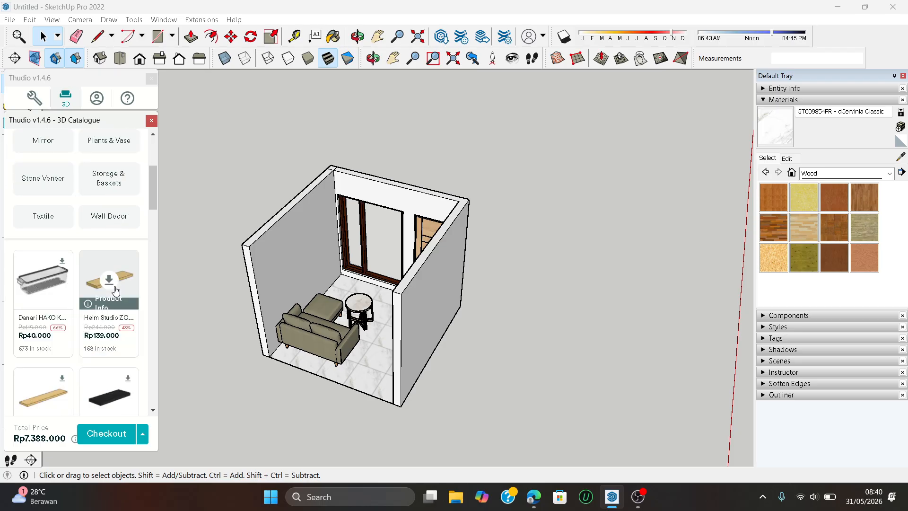
{"action": "scroll", "coordinate": [109, 328], "scroll_direction": "down", "scroll_amount": 5}
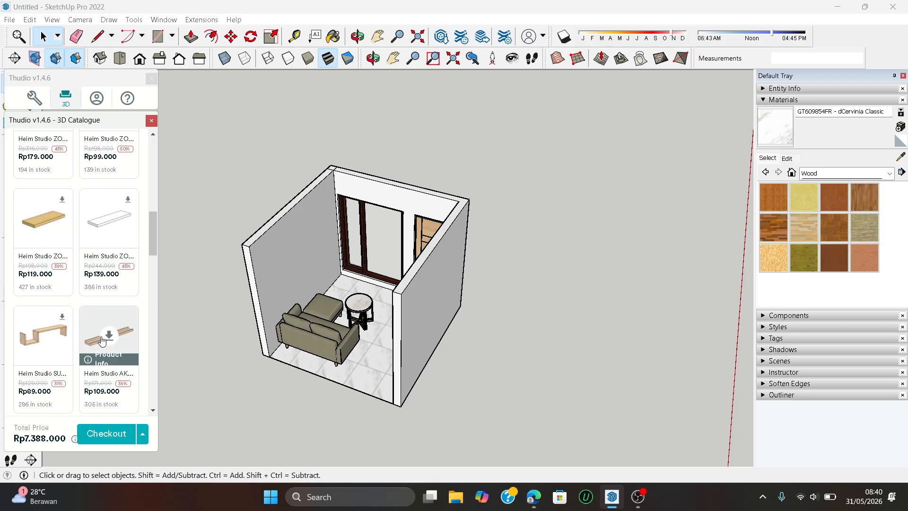
{"action": "scroll", "coordinate": [102, 340], "scroll_direction": "down", "scroll_amount": 5}
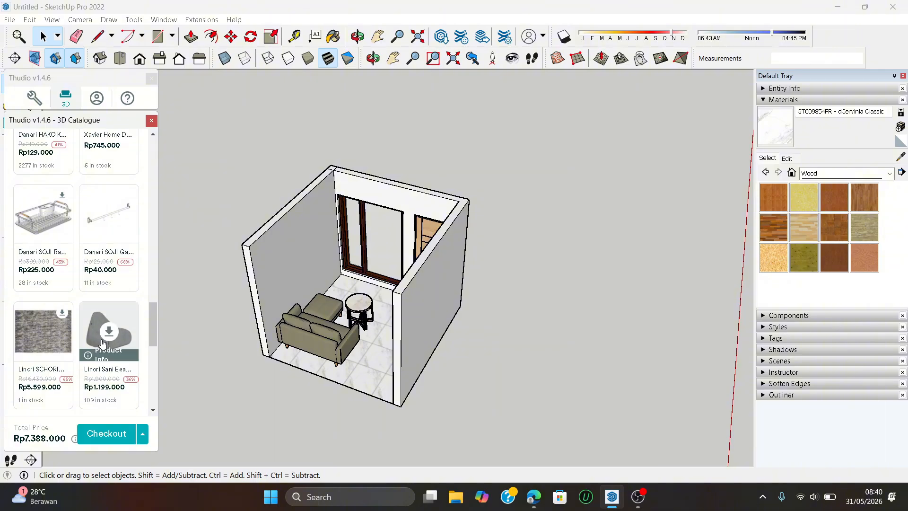
{"action": "scroll", "coordinate": [102, 344], "scroll_direction": "down", "scroll_amount": 4}
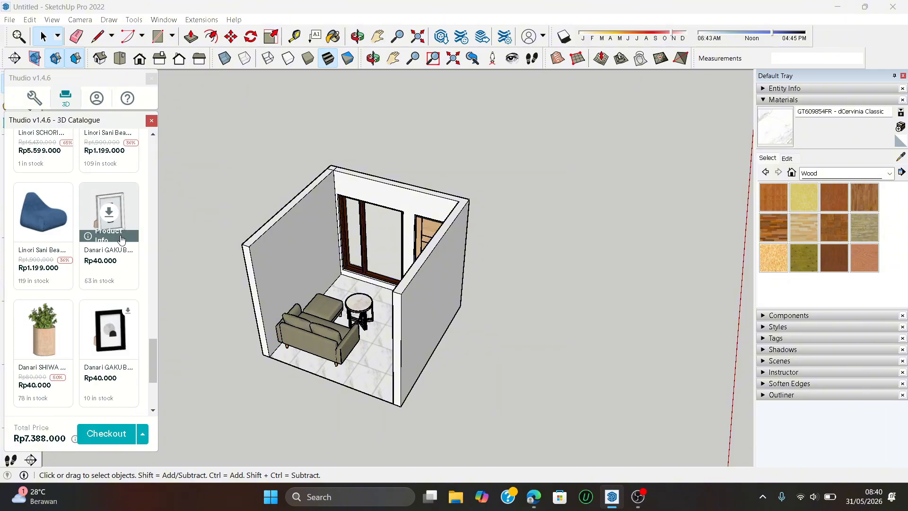
{"action": "scroll", "coordinate": [103, 245], "scroll_direction": "down", "scroll_amount": 5}
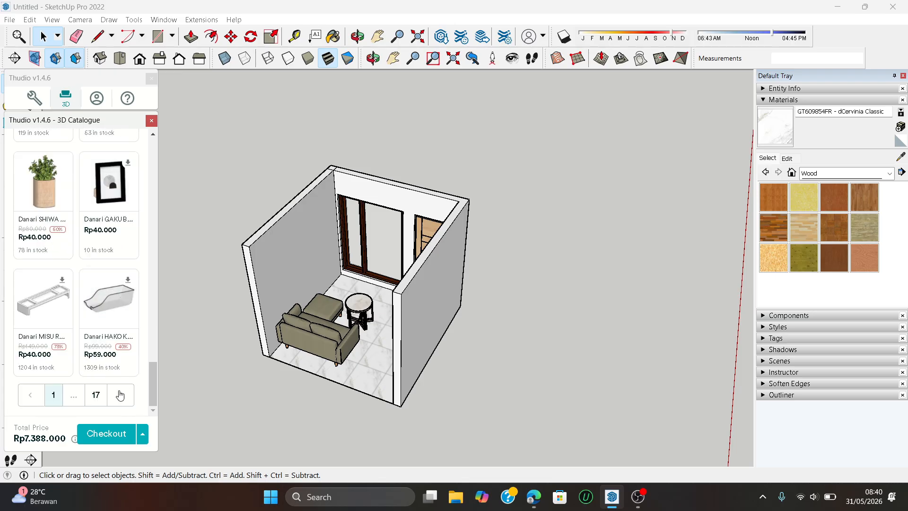
{"action": "scroll", "coordinate": [119, 311], "scroll_direction": "up", "scroll_amount": 3}
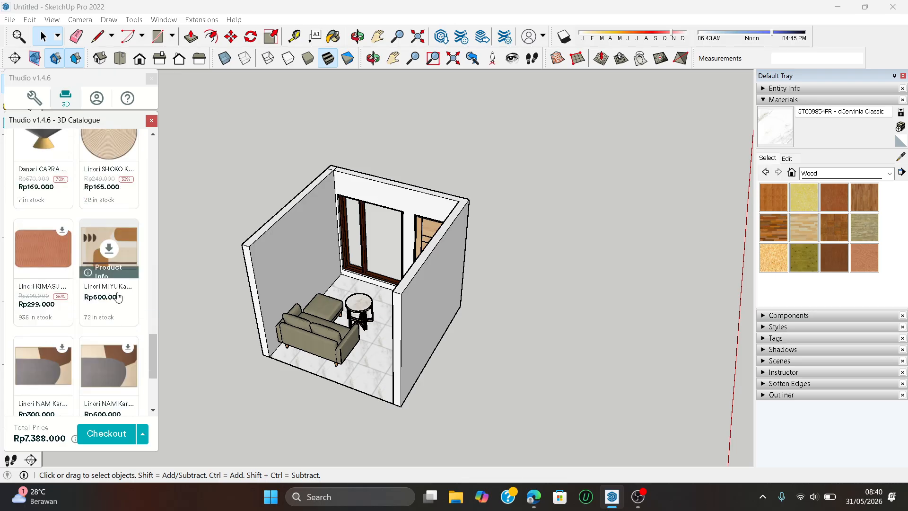
{"action": "scroll", "coordinate": [118, 297], "scroll_direction": "up", "scroll_amount": 3}
{"action": "scroll", "coordinate": [117, 297], "scroll_direction": "up", "scroll_amount": 4}
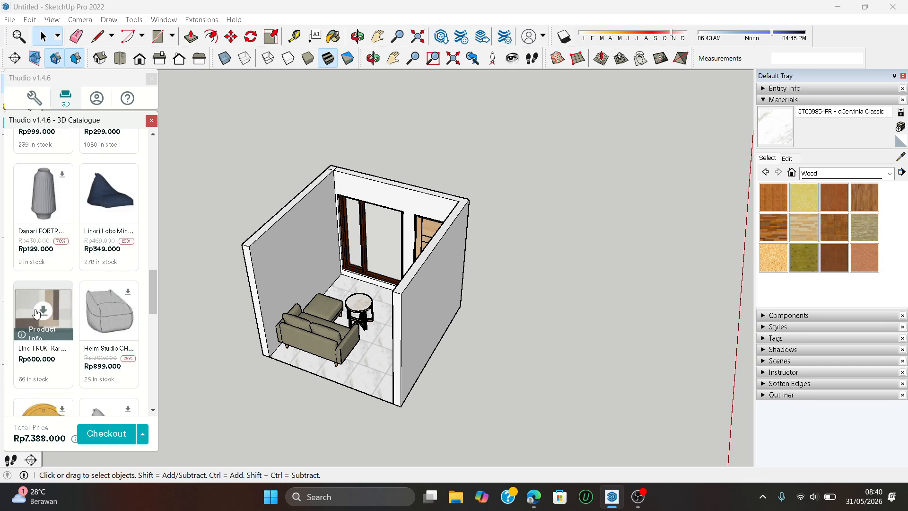
{"action": "left_click", "coordinate": [44, 312]}
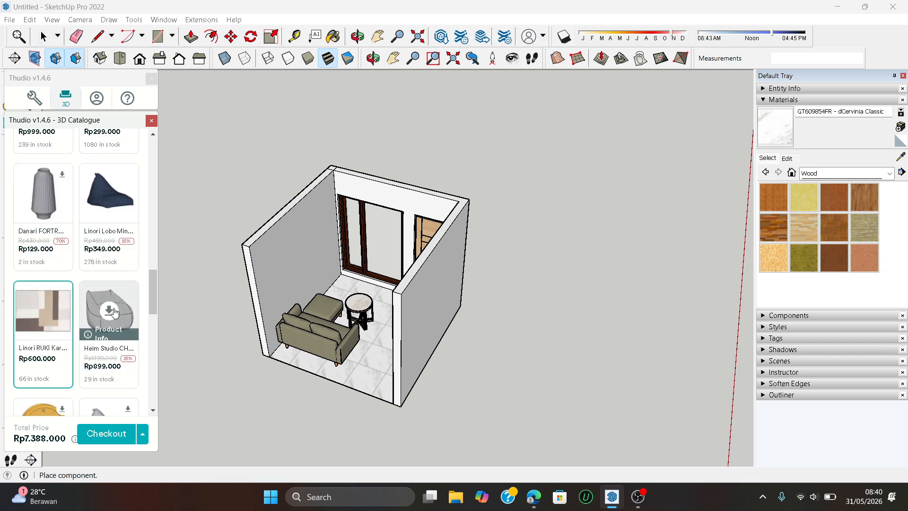
{"action": "middle_click_drag", "start_coordinate": [246, 303], "coordinate": [331, 313]}
{"action": "scroll", "coordinate": [357, 329], "scroll_direction": "up", "scroll_amount": 2}
{"action": "left_click", "coordinate": [360, 332]}
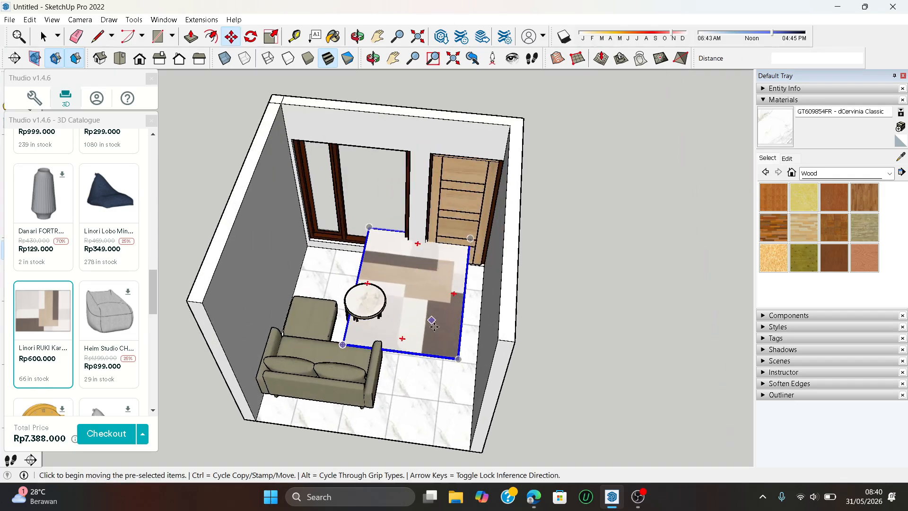
- Lower the rug onto the tiled floor beneath the round table
{"action": "scroll", "coordinate": [438, 357], "scroll_direction": "up", "scroll_amount": 3}
{"action": "middle_click_drag", "start_coordinate": [438, 357], "coordinate": [470, 331]}
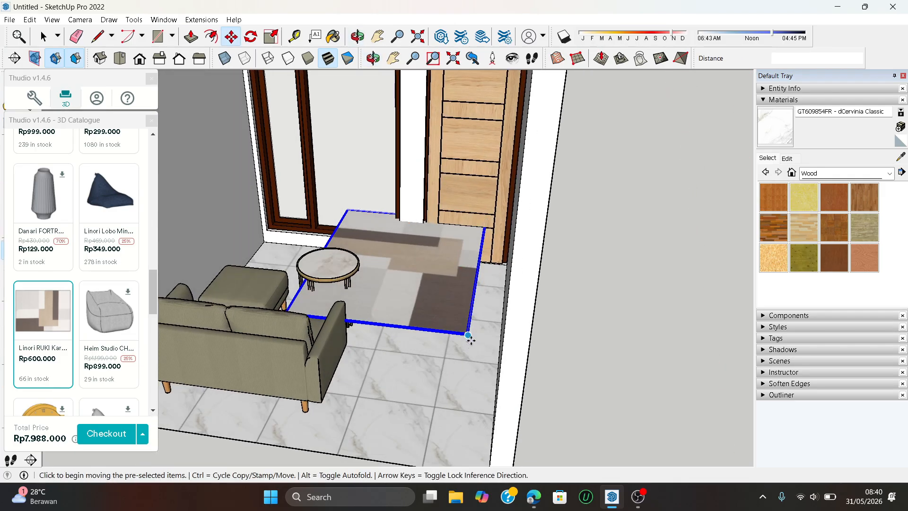
{"action": "left_click", "coordinate": [468, 333]}
{"action": "left_click", "coordinate": [469, 375]}
{"action": "left_click", "coordinate": [464, 384]}
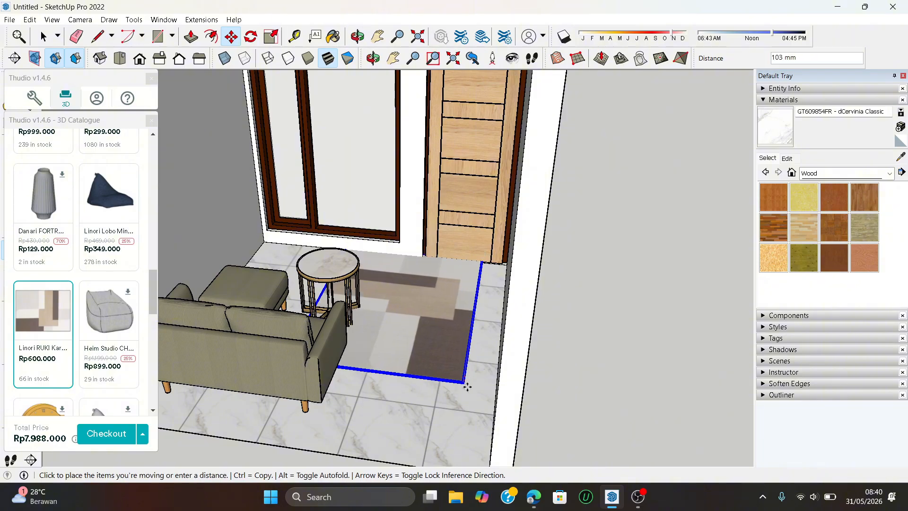
- Slide the rug across the floor so it lies under the round table and the front of the sofa
{"action": "left_click", "coordinate": [443, 428]}
{"action": "left_click", "coordinate": [443, 427]}
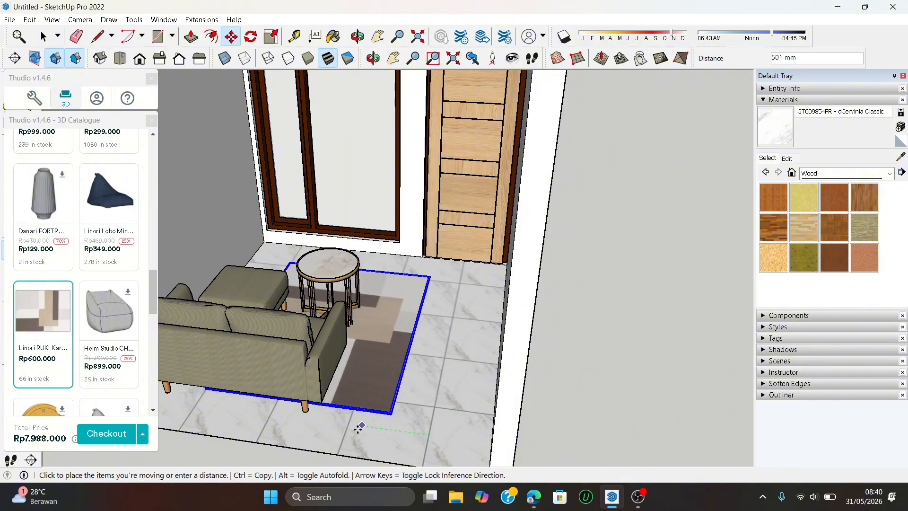
{"action": "middle_click_drag", "start_coordinate": [360, 396], "coordinate": [374, 382]}
{"action": "left_click", "coordinate": [375, 381]}
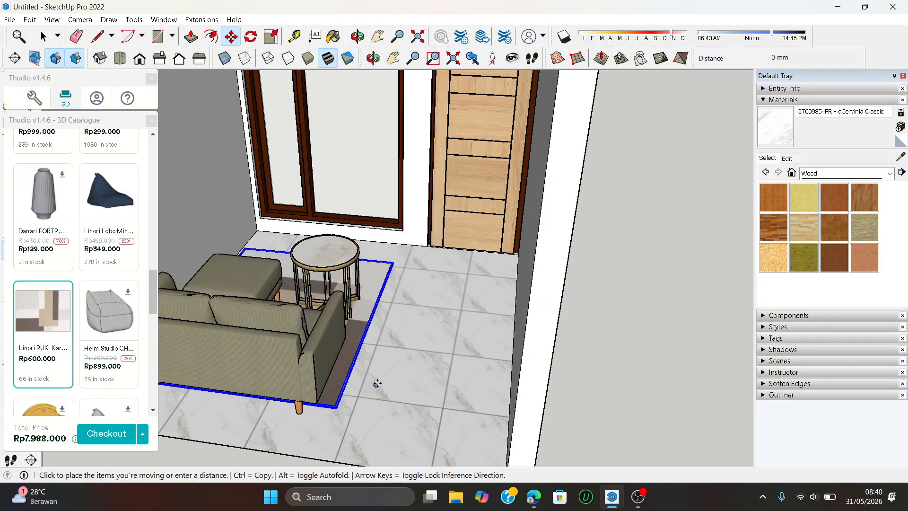
{"action": "left_click", "coordinate": [389, 350]}
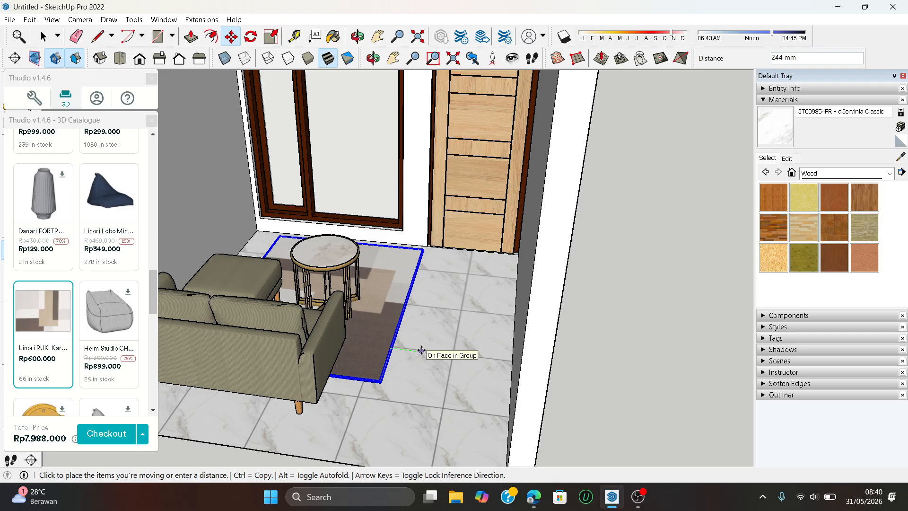
{"action": "left_click", "coordinate": [422, 350]}
{"action": "middle_click_drag", "start_coordinate": [416, 351], "coordinate": [407, 341]}
- Look through the decor items on page two of the catalogue and advance through page three to page four
{"action": "scroll", "coordinate": [144, 298], "scroll_direction": "up", "scroll_amount": 5}
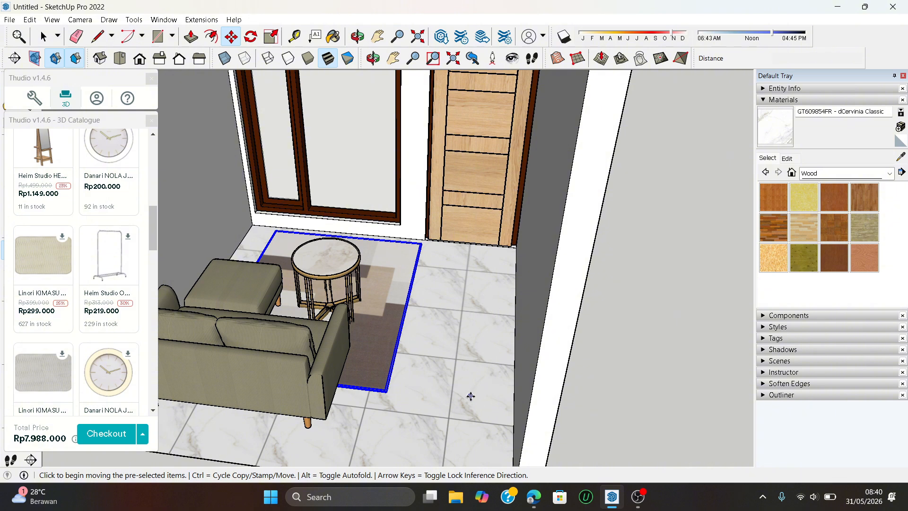
{"action": "scroll", "coordinate": [92, 307], "scroll_direction": "up", "scroll_amount": 2}
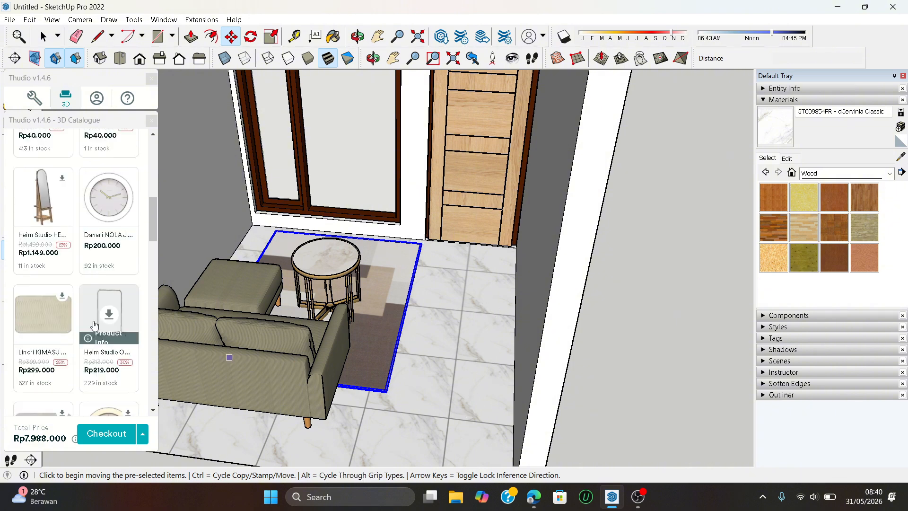
{"action": "mouse_move", "coordinate": [40, 323]}
{"action": "scroll", "coordinate": [42, 323], "scroll_direction": "up", "scroll_amount": 5}
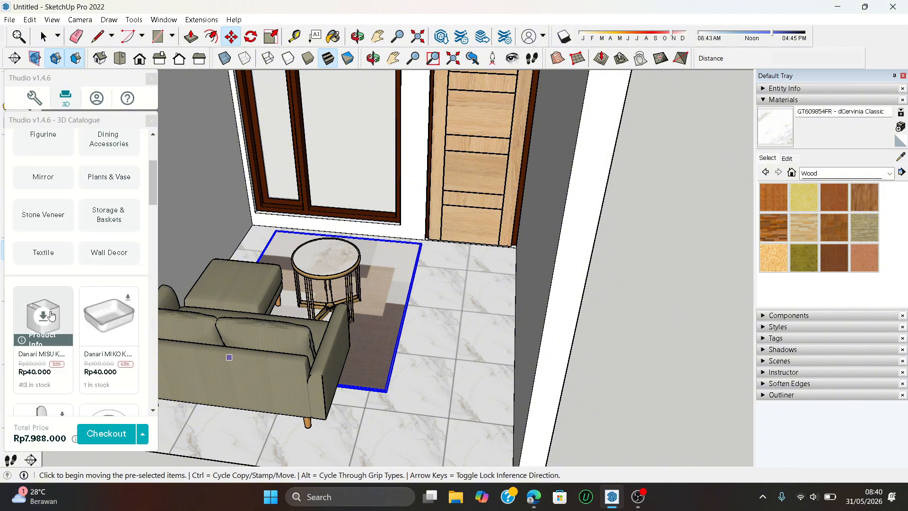
{"action": "scroll", "coordinate": [95, 310], "scroll_direction": "down", "scroll_amount": 10}
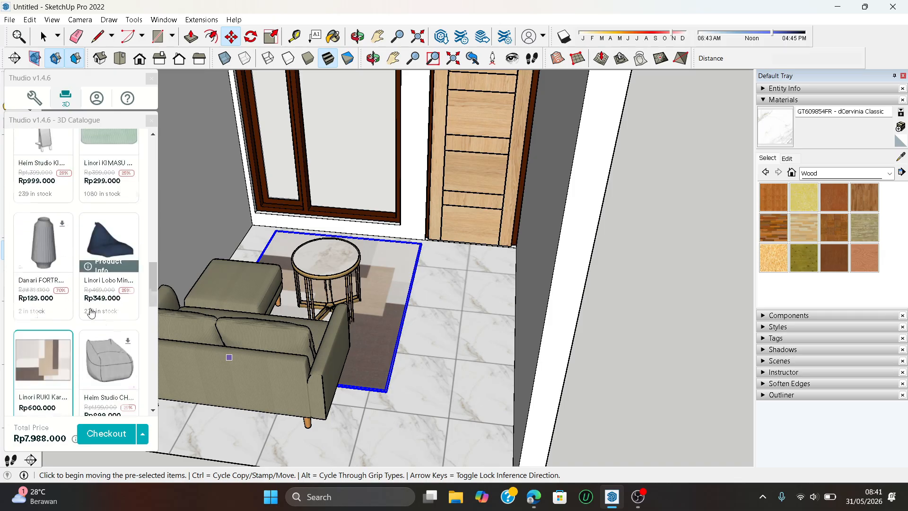
{"action": "scroll", "coordinate": [95, 341], "scroll_direction": "down", "scroll_amount": 5}
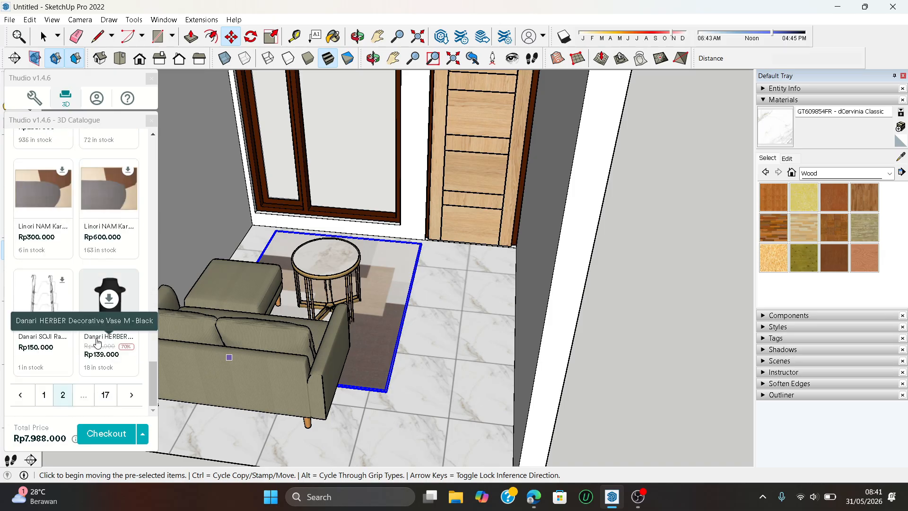
{"action": "left_click", "coordinate": [132, 404]}
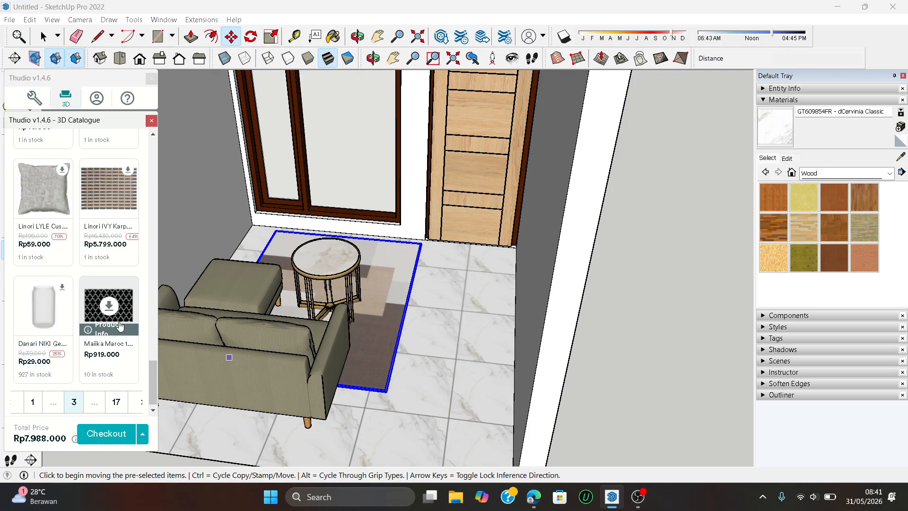
{"action": "scroll", "coordinate": [93, 313], "scroll_direction": "down", "scroll_amount": 1}
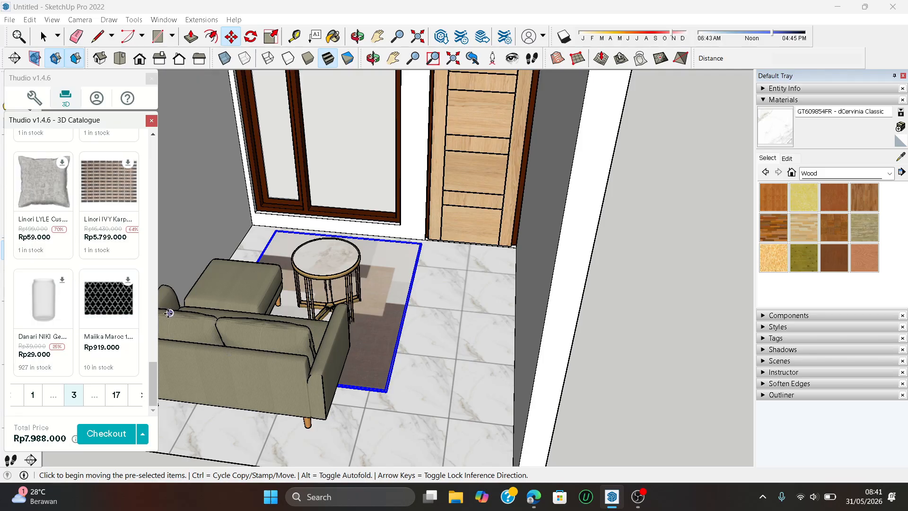
{"action": "left_click", "coordinate": [142, 395]}
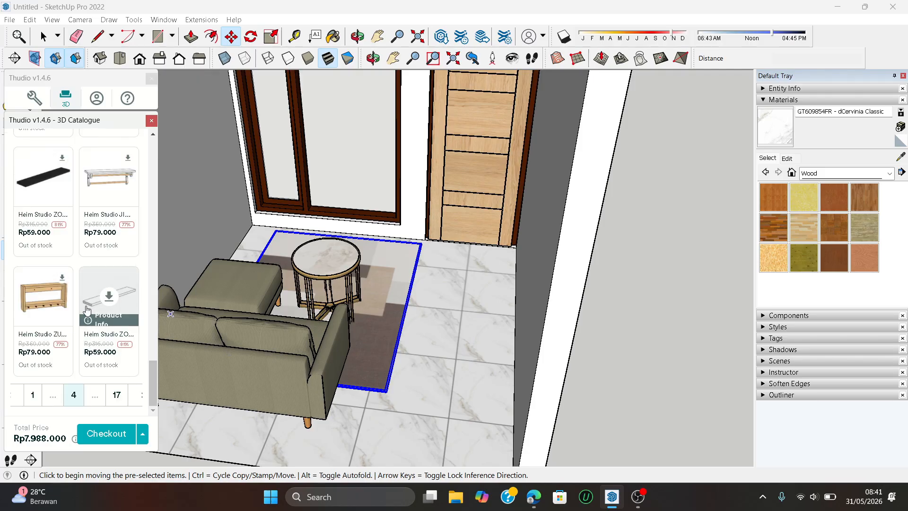
- Find the Jbrothers POT plant in the black pot on page four and place it in the corner beside the window
{"action": "scroll", "coordinate": [92, 315], "scroll_direction": "up", "scroll_amount": 5}
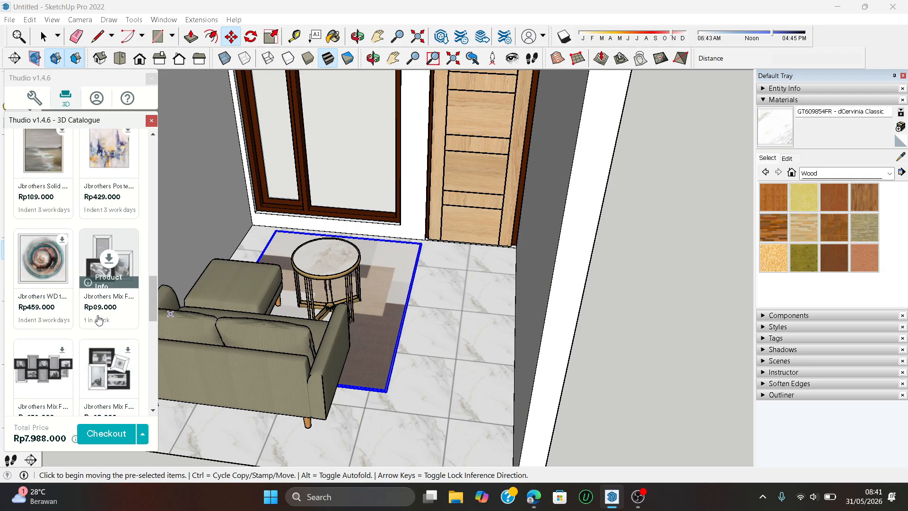
{"action": "scroll", "coordinate": [83, 293], "scroll_direction": "up", "scroll_amount": 5}
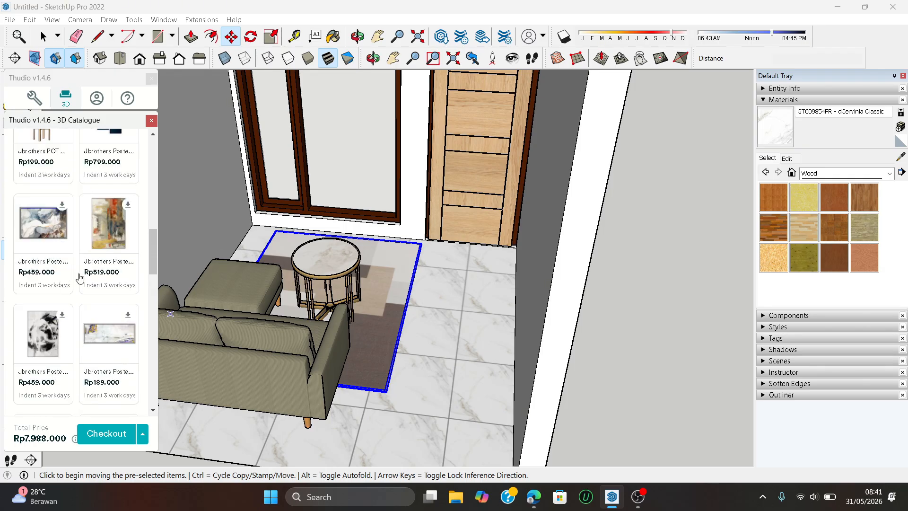
{"action": "scroll", "coordinate": [86, 283], "scroll_direction": "up", "scroll_amount": 5}
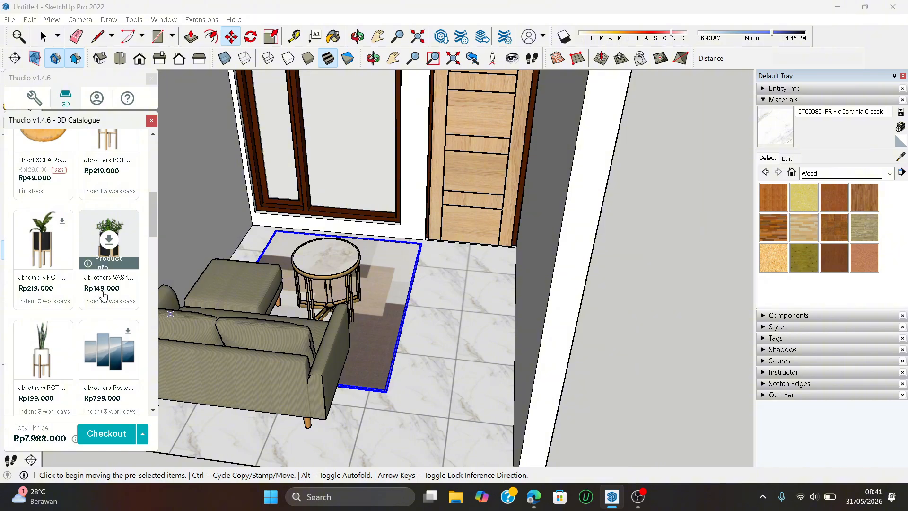
{"action": "scroll", "coordinate": [103, 295], "scroll_direction": "up", "scroll_amount": 5}
{"action": "scroll", "coordinate": [104, 293], "scroll_direction": "down", "scroll_amount": 10}
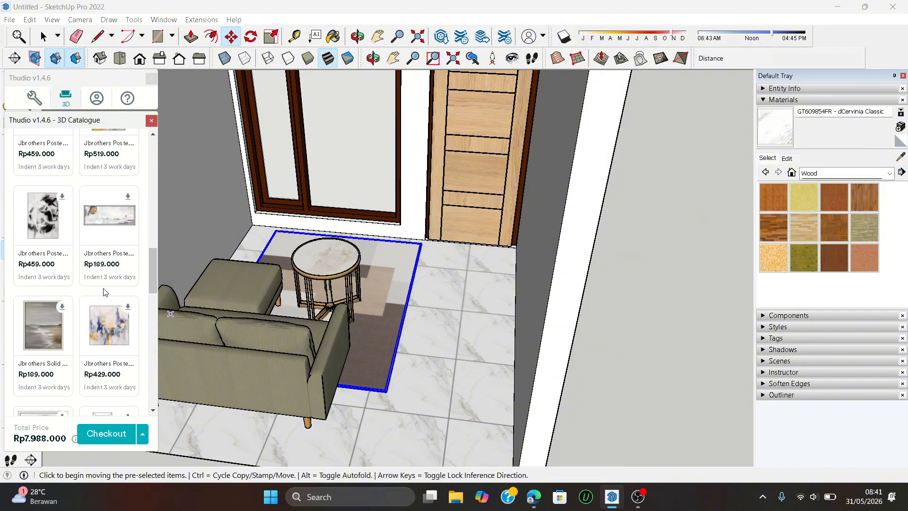
{"action": "scroll", "coordinate": [105, 292], "scroll_direction": "up", "scroll_amount": 4}
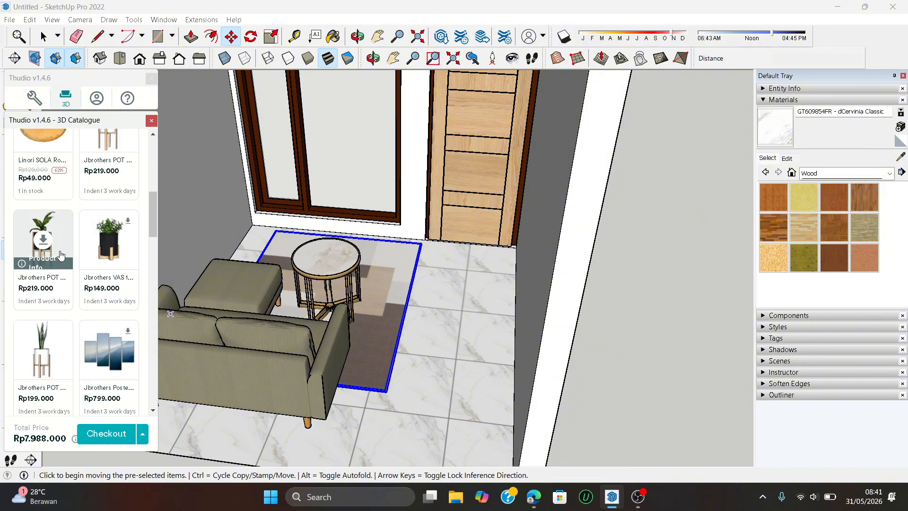
{"action": "left_click", "coordinate": [45, 242]}
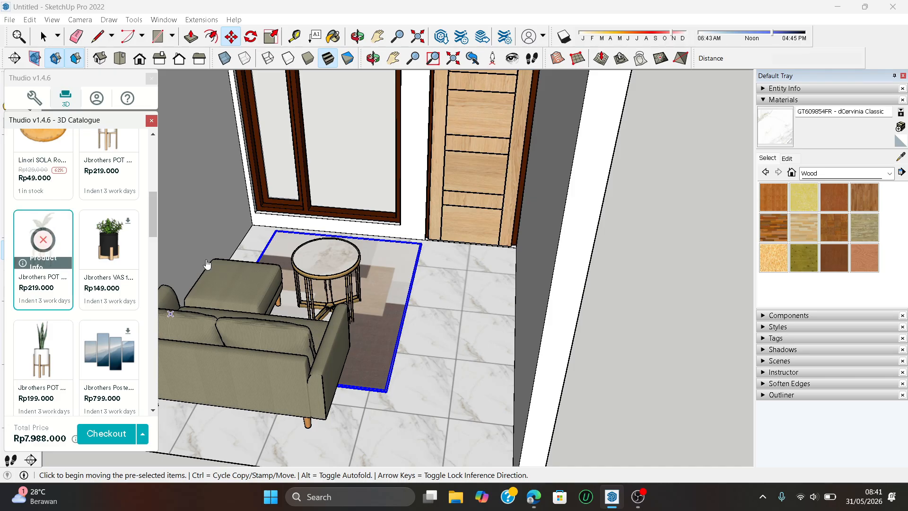
{"action": "scroll", "coordinate": [268, 247], "scroll_direction": "up", "scroll_amount": 1}
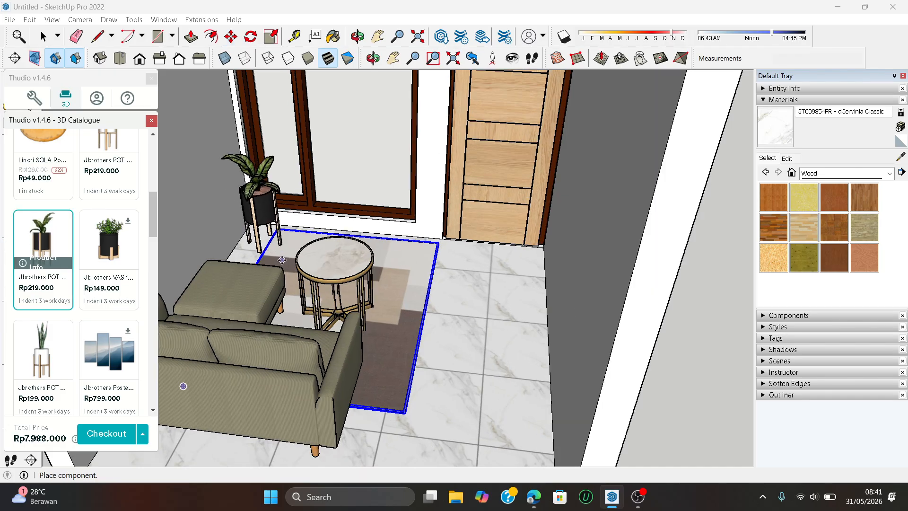
{"action": "left_click", "coordinate": [282, 260]}
- Slide the rug about 409 mm away from the window wall, towards the sofa
{"action": "scroll", "coordinate": [436, 344], "scroll_direction": "up", "scroll_amount": 3}
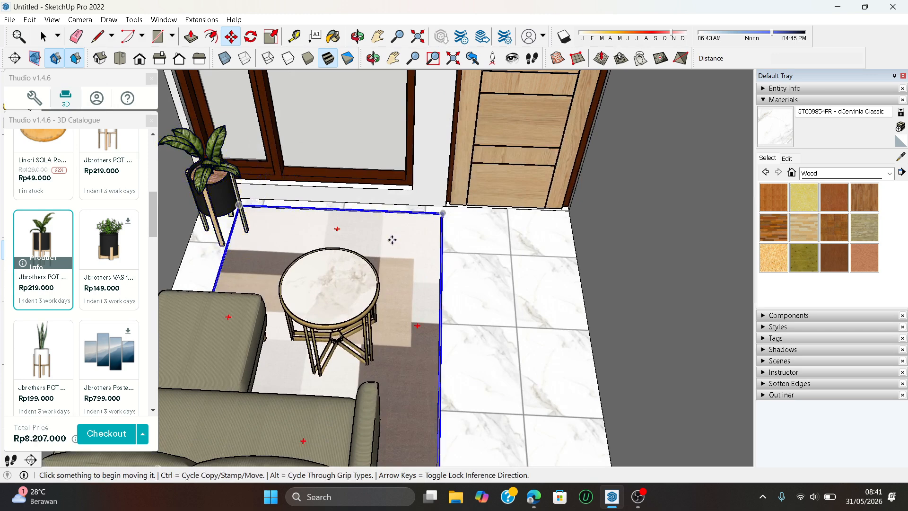
{"action": "left_click", "coordinate": [392, 240]}
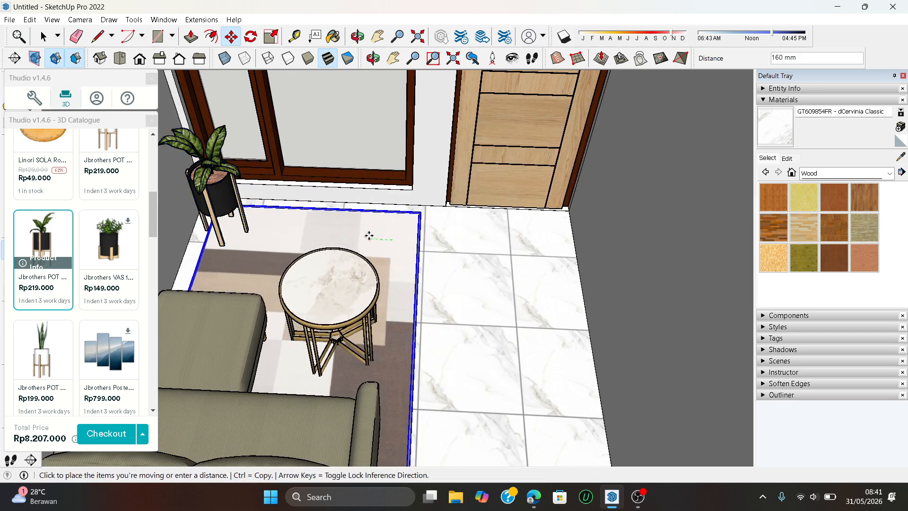
{"action": "left_click", "coordinate": [404, 247]}
{"action": "left_click", "coordinate": [414, 246]}
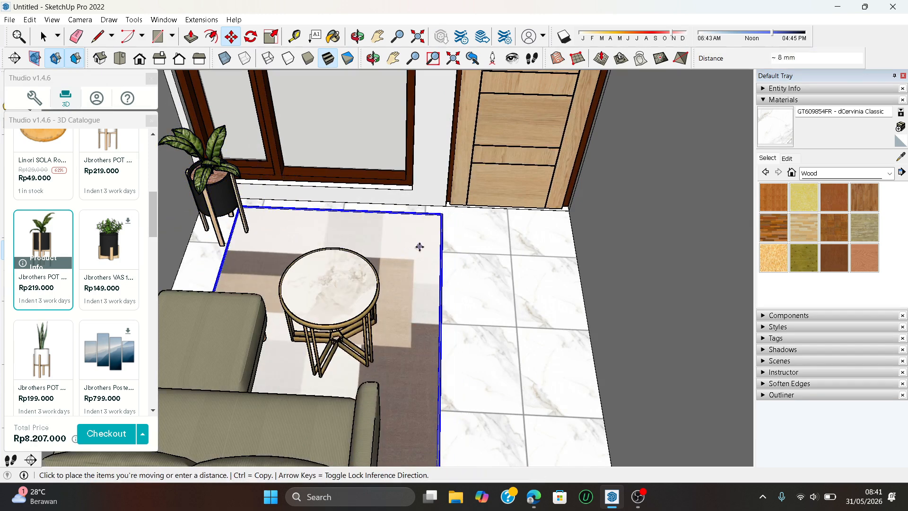
{"action": "left_click", "coordinate": [412, 293]}
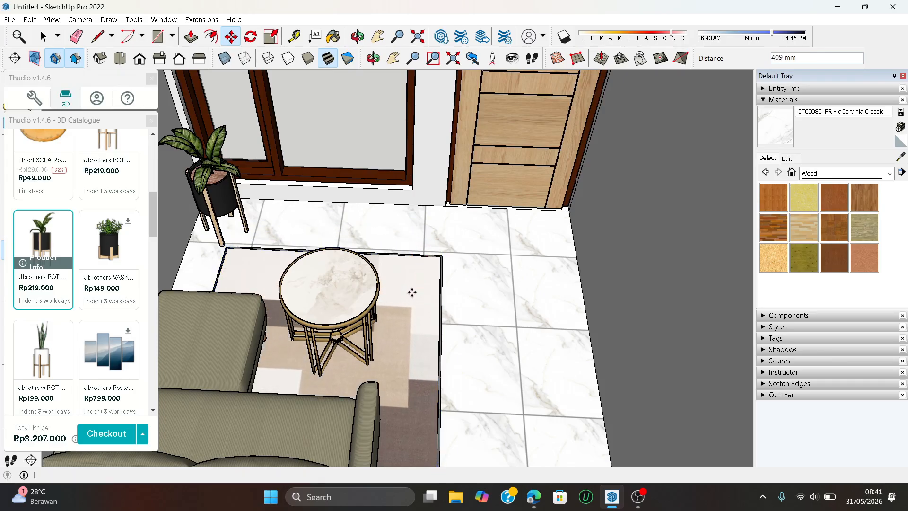
- Slide the rug to the window wall and about 243 mm towards the side wall, beneath the plant and round table
{"action": "scroll", "coordinate": [412, 293], "scroll_direction": "down", "scroll_amount": 5}
{"action": "scroll", "coordinate": [417, 279], "scroll_direction": "up", "scroll_amount": 5}
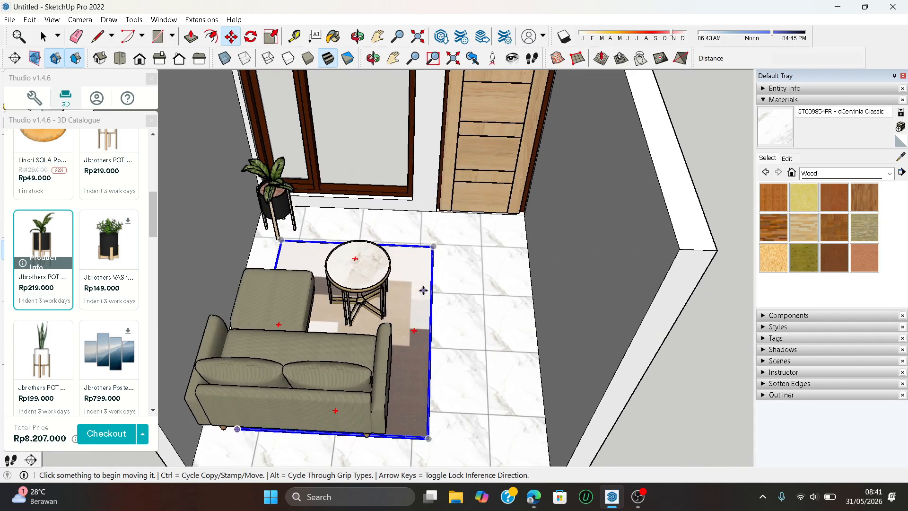
{"action": "left_click", "coordinate": [423, 290]}
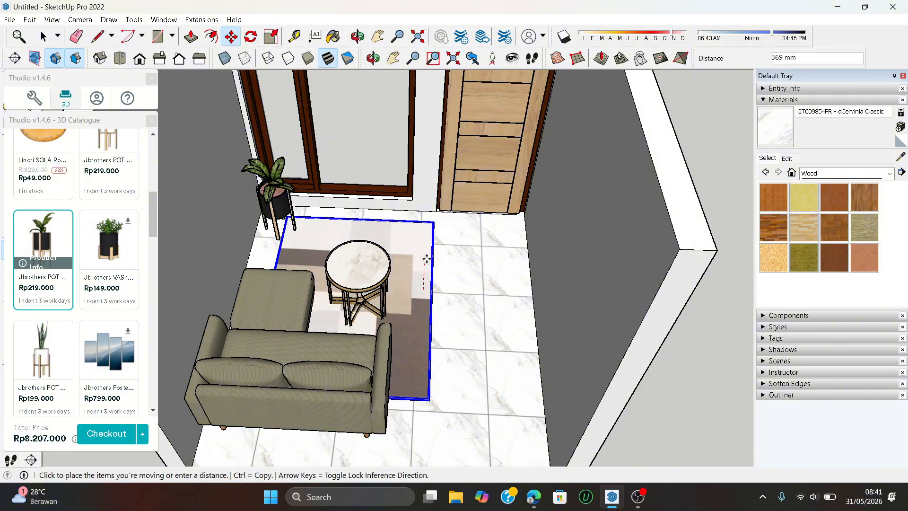
{"action": "left_click", "coordinate": [428, 248]}
{"action": "left_click", "coordinate": [426, 249]}
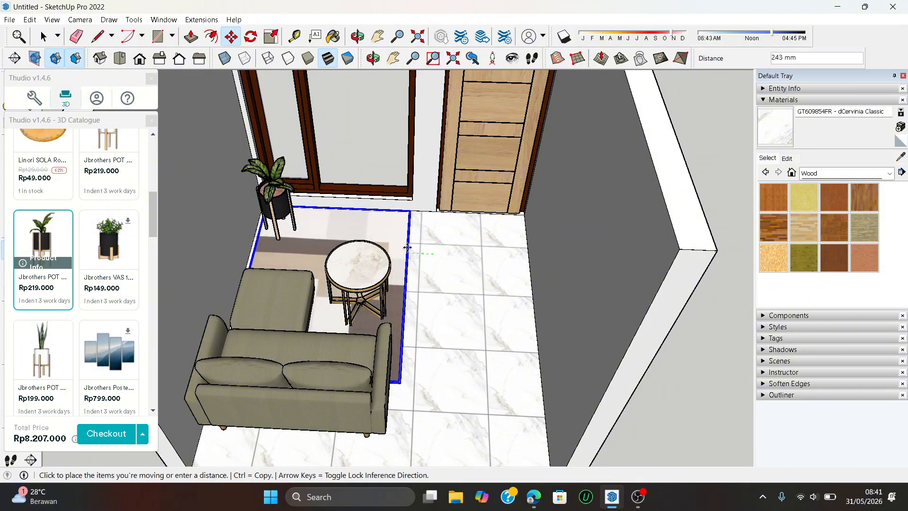
{"action": "left_click", "coordinate": [405, 246]}
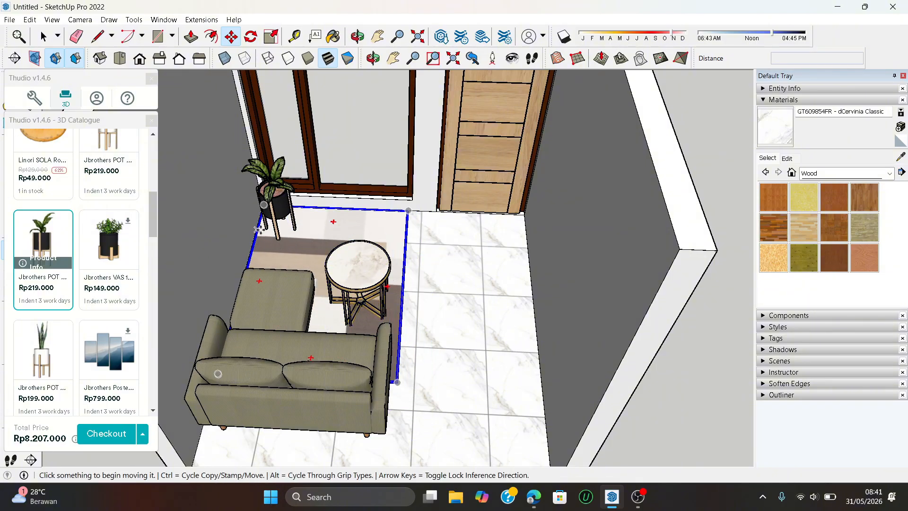
- Try to move the potted plant along the window wall towards the door, and pick the white-potted Jbrothers POT plant from the catalogue
{"action": "left_click", "coordinate": [298, 215]}
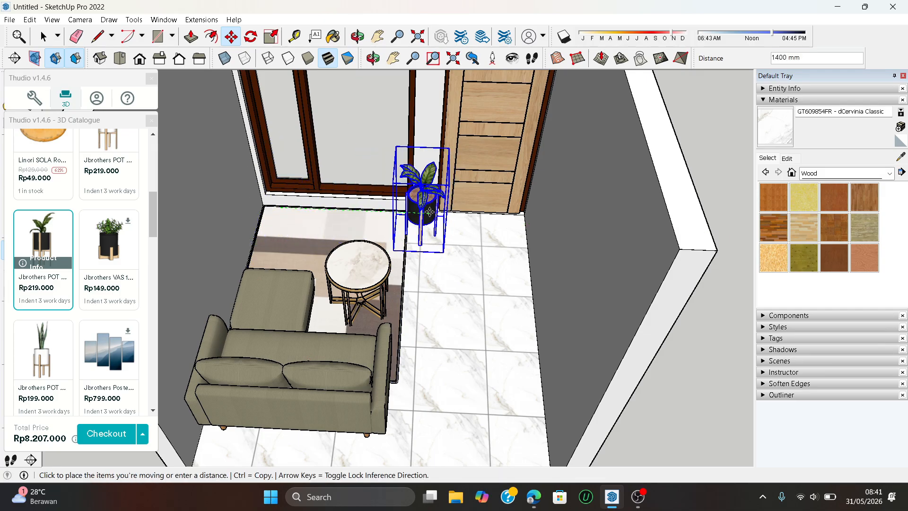
{"action": "key", "text": "Escape"}
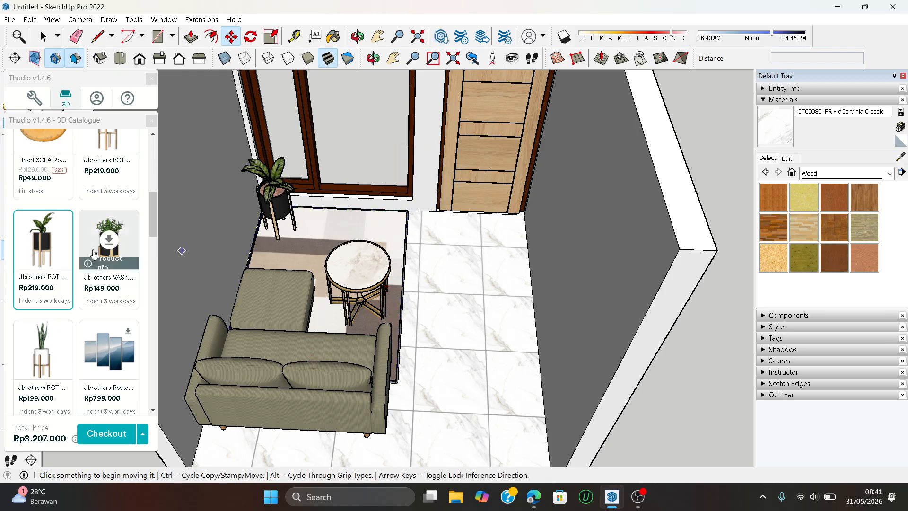
{"action": "scroll", "coordinate": [85, 234], "scroll_direction": "up", "scroll_amount": 3}
{"action": "left_click", "coordinate": [111, 292]}
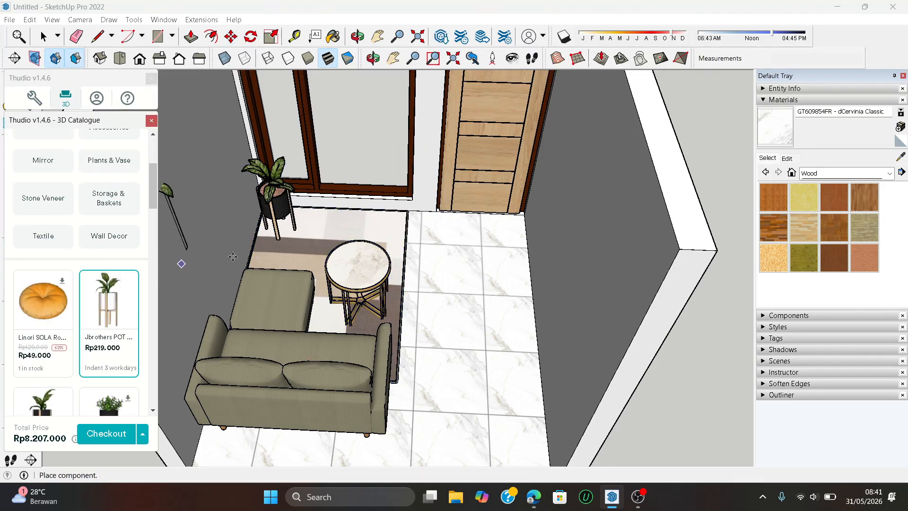
- Browse pages four to six of the Decor catalogue for further room decorations
{"action": "scroll", "coordinate": [81, 327], "scroll_direction": "down", "scroll_amount": 10}
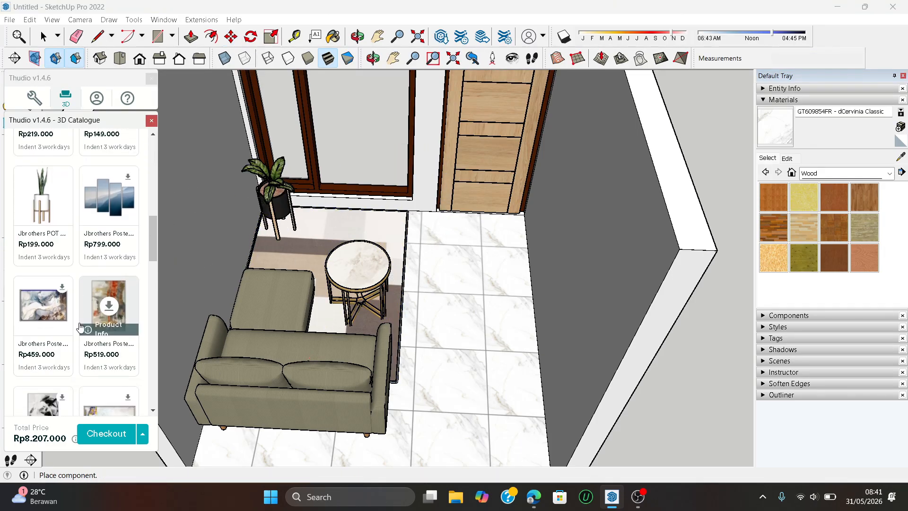
{"action": "scroll", "coordinate": [81, 327], "scroll_direction": "down", "scroll_amount": 6}
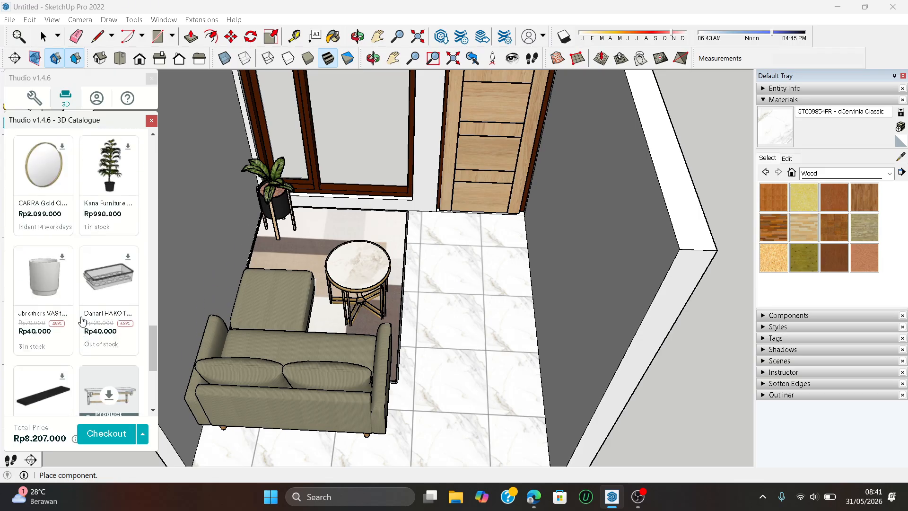
{"action": "scroll", "coordinate": [92, 307], "scroll_direction": "down", "scroll_amount": 3}
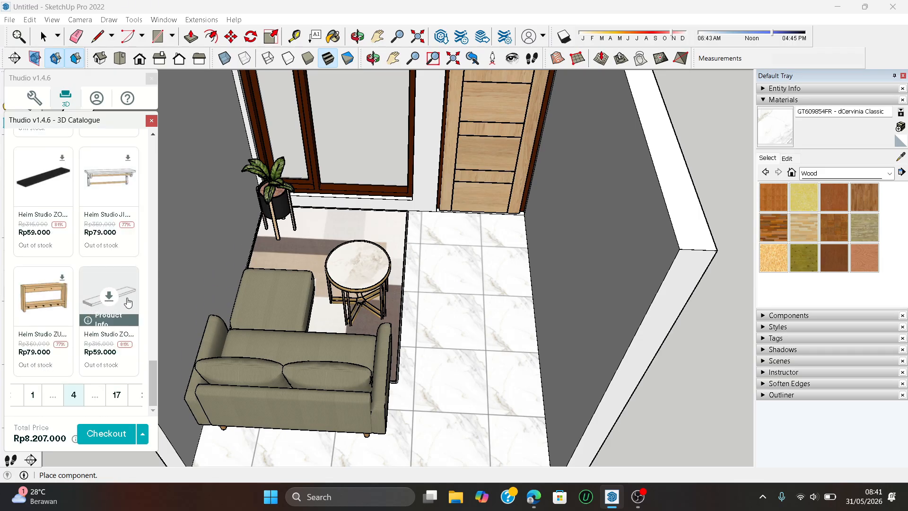
{"action": "scroll", "coordinate": [119, 369], "scroll_direction": "up", "scroll_amount": 8}
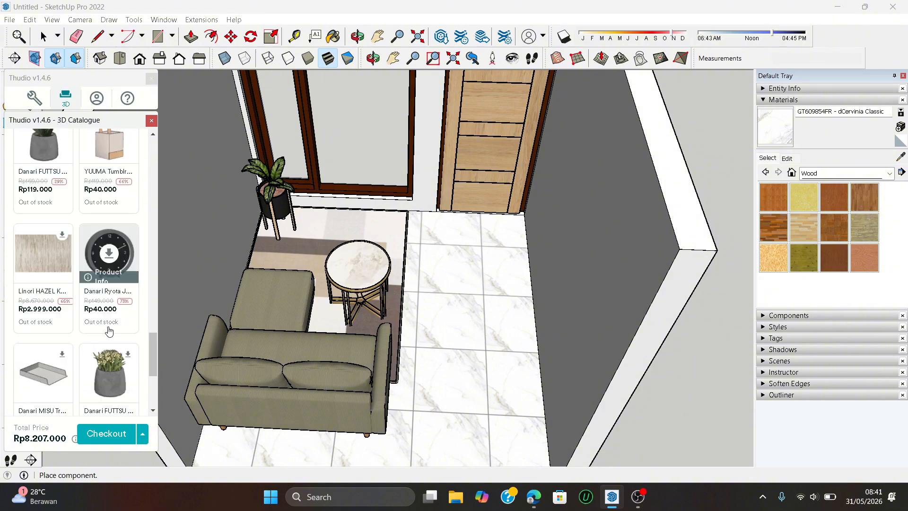
{"action": "scroll", "coordinate": [109, 330], "scroll_direction": "up", "scroll_amount": 6}
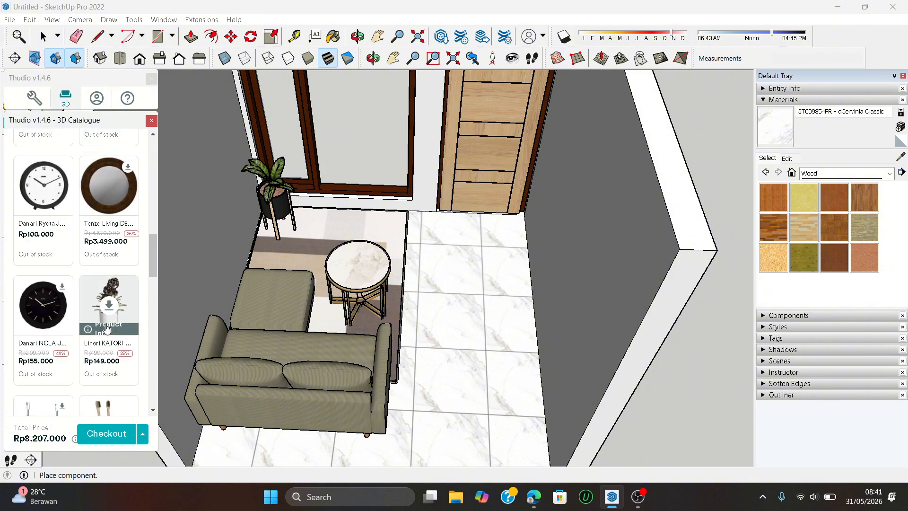
{"action": "scroll", "coordinate": [106, 327], "scroll_direction": "up", "scroll_amount": 8}
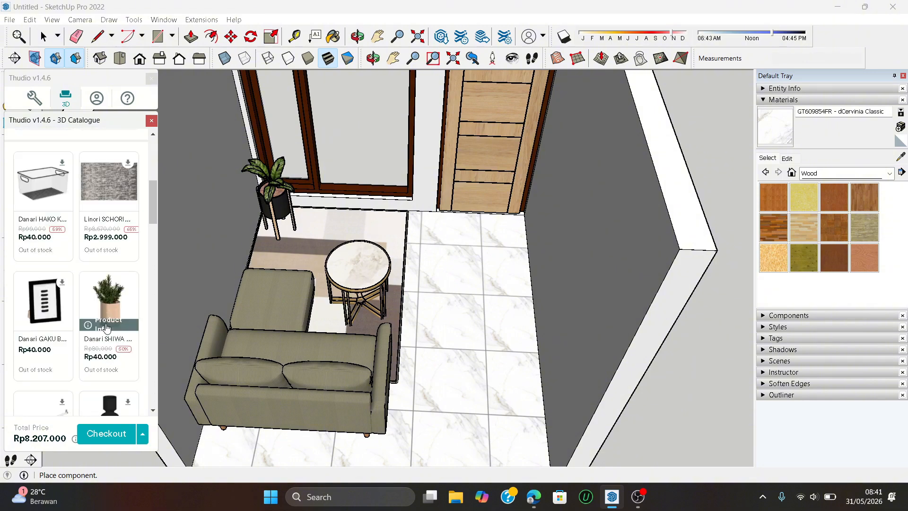
{"action": "scroll", "coordinate": [106, 324], "scroll_direction": "up", "scroll_amount": 4}
{"action": "scroll", "coordinate": [105, 322], "scroll_direction": "down", "scroll_amount": 6}
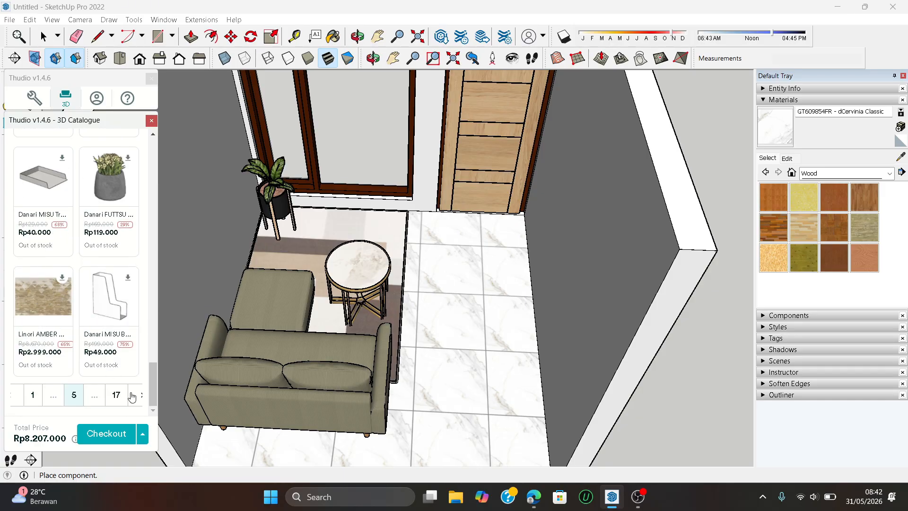
{"action": "left_click", "coordinate": [141, 397]}
{"action": "scroll", "coordinate": [116, 335], "scroll_direction": "up", "scroll_amount": 10}
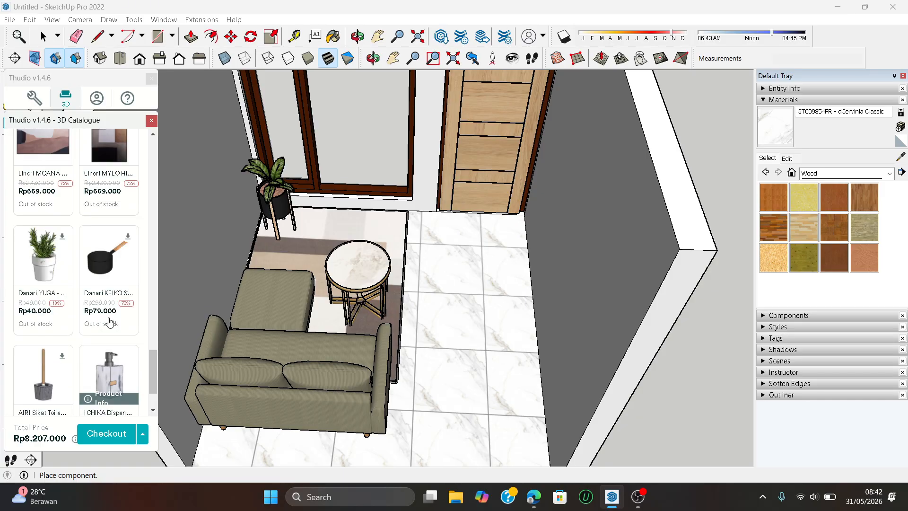
{"action": "scroll", "coordinate": [114, 320], "scroll_direction": "up", "scroll_amount": 5}
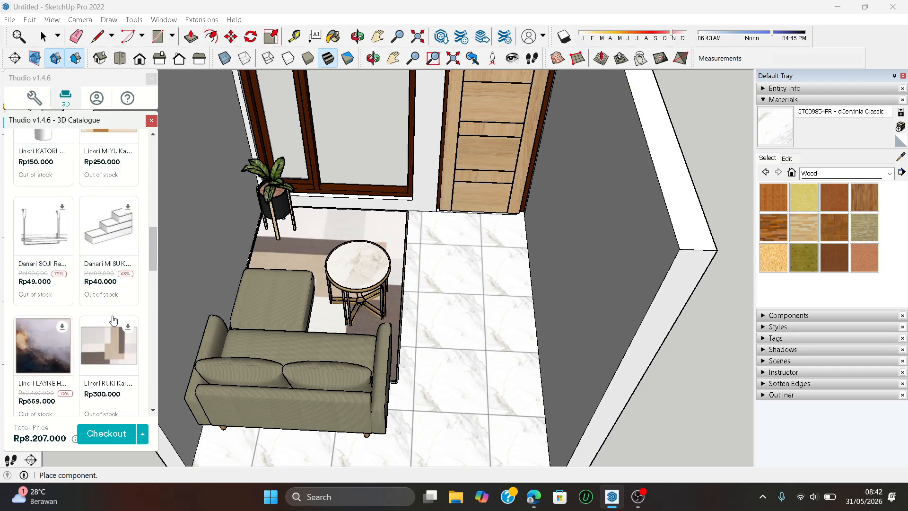
{"action": "scroll", "coordinate": [114, 320], "scroll_direction": "up", "scroll_amount": 5}
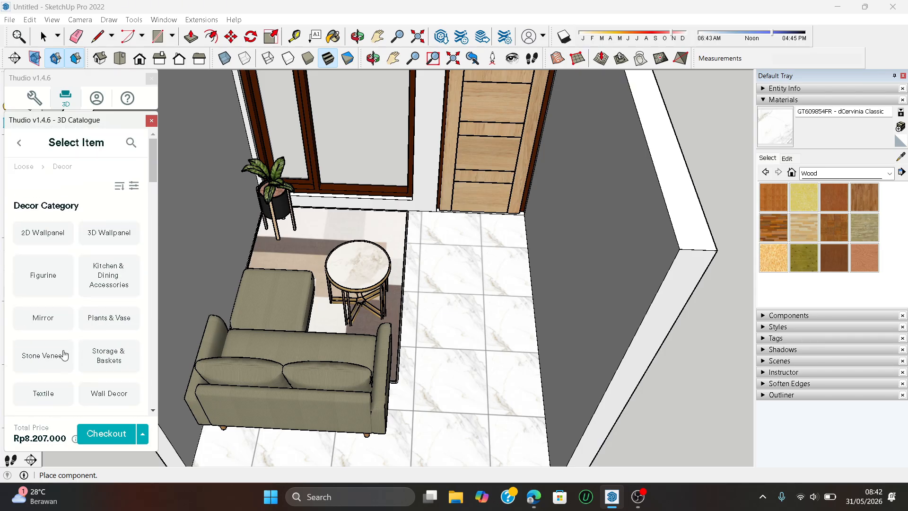
{"action": "scroll", "coordinate": [22, 409], "scroll_direction": "down", "scroll_amount": 10}
{"action": "scroll", "coordinate": [22, 409], "scroll_direction": "down", "scroll_amount": 5}
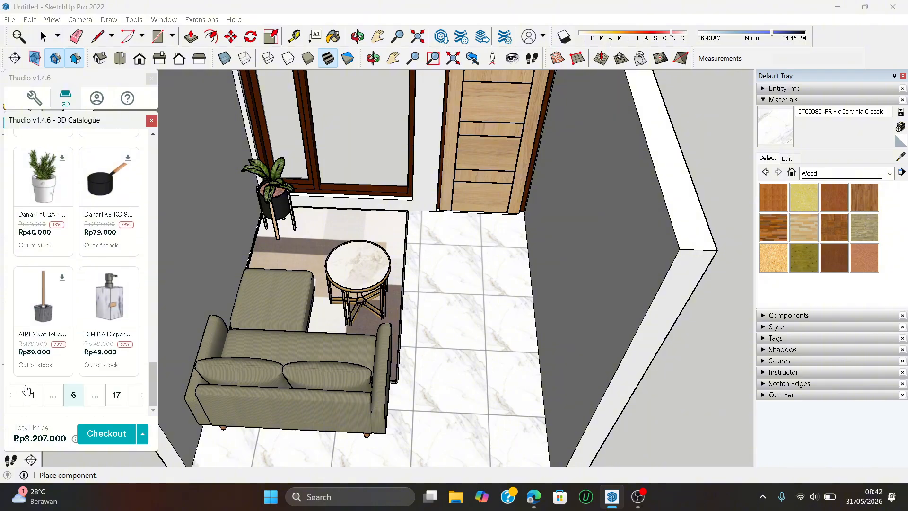
- Return to catalogue page four and place the white-potted Jbrothers POT plant by the wall between the window and the door
{"action": "left_click", "coordinate": [17, 406]}
{"action": "left_click", "coordinate": [16, 404]}
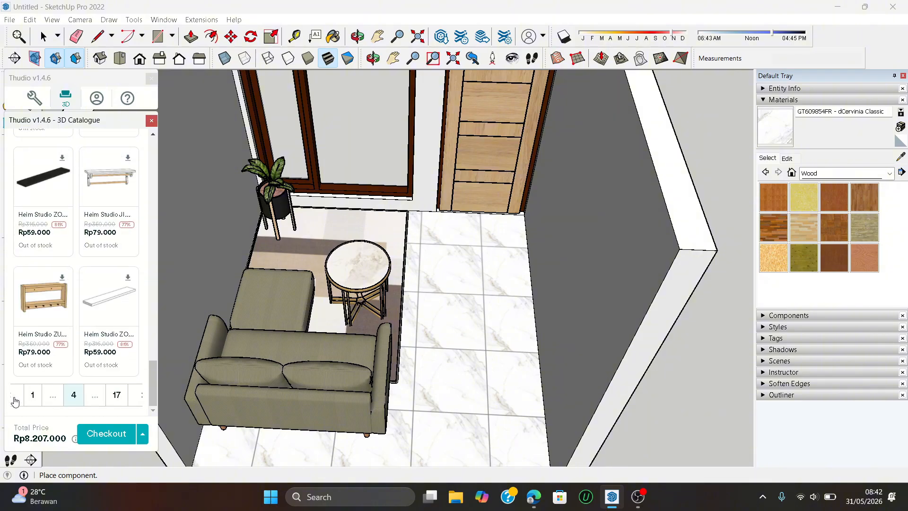
{"action": "scroll", "coordinate": [90, 327], "scroll_direction": "down", "scroll_amount": 5}
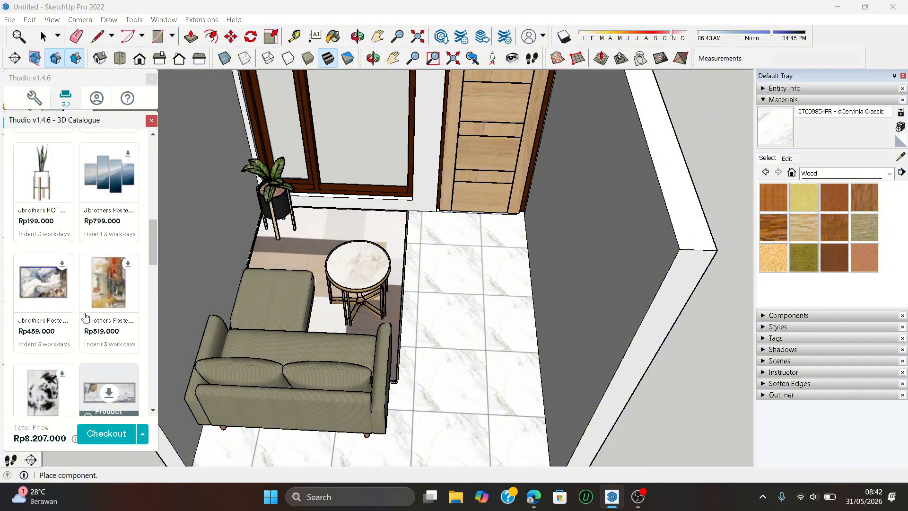
{"action": "scroll", "coordinate": [57, 341], "scroll_direction": "down", "scroll_amount": 1}
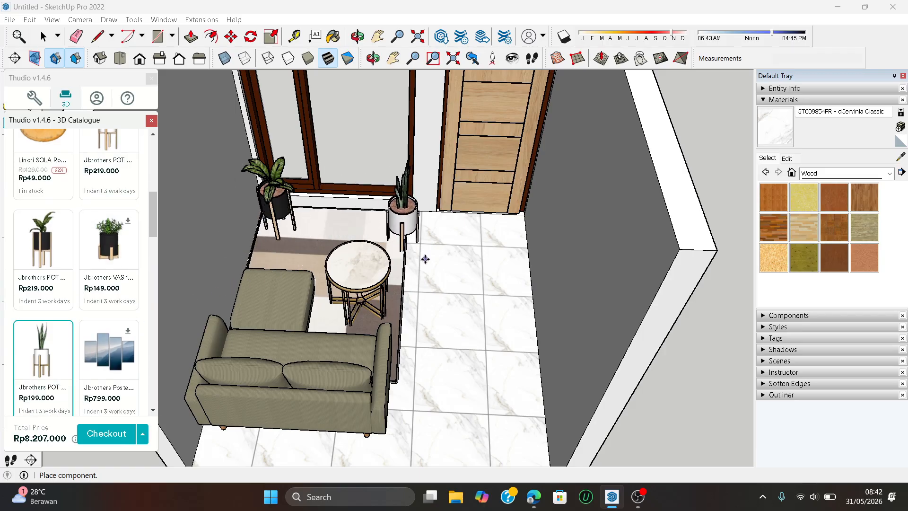
{"action": "scroll", "coordinate": [125, 236], "scroll_direction": "up", "scroll_amount": 3}
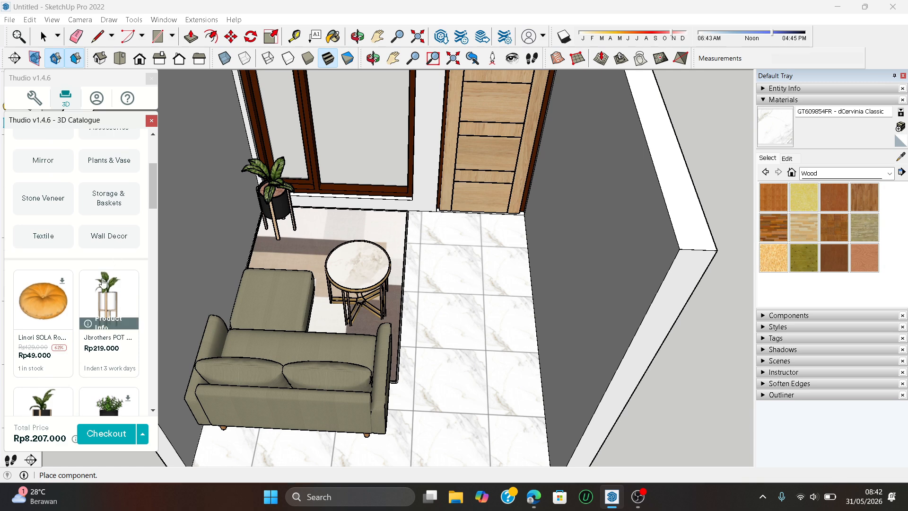
{"action": "left_click", "coordinate": [104, 292]}
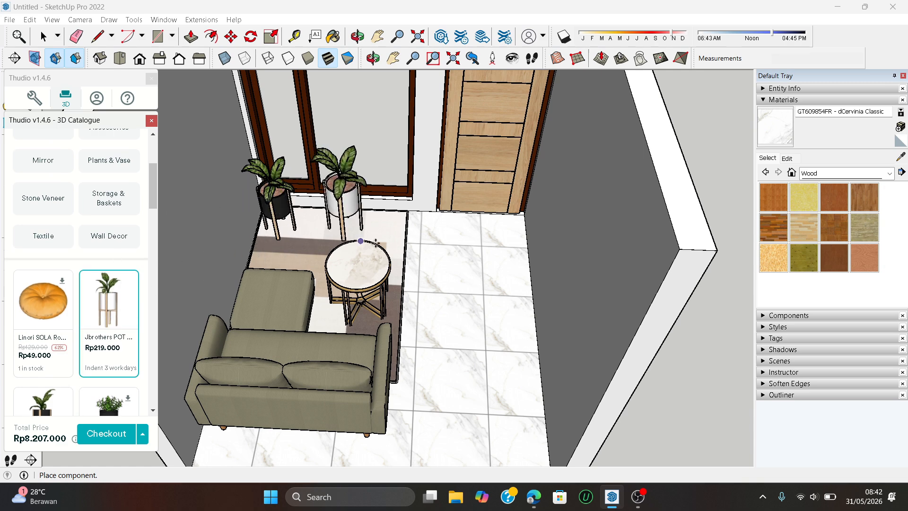
{"action": "left_click", "coordinate": [432, 234]}
- Slide the rug about 466 mm away from the window wall so it lies under the sofa and round table
{"action": "key", "text": "m"}
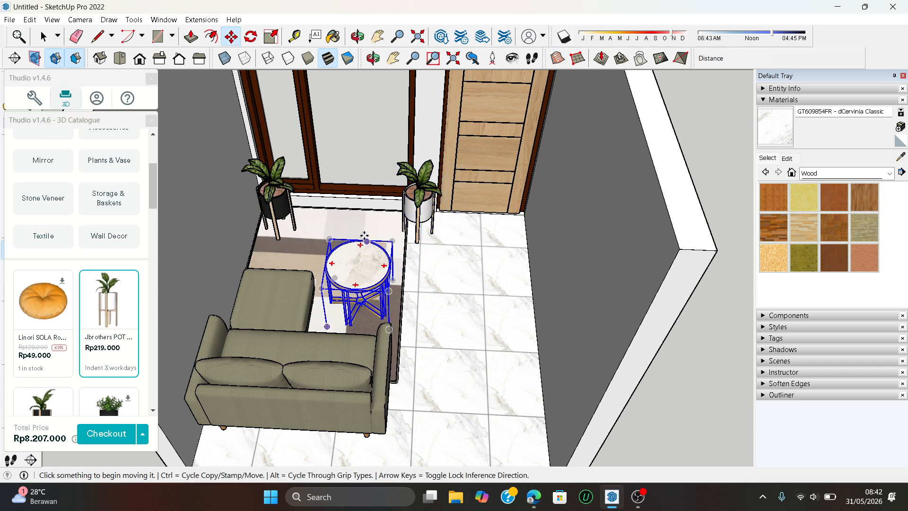
{"action": "left_click", "coordinate": [359, 218]}
{"action": "scroll", "coordinate": [360, 236], "scroll_direction": "up", "scroll_amount": 6}
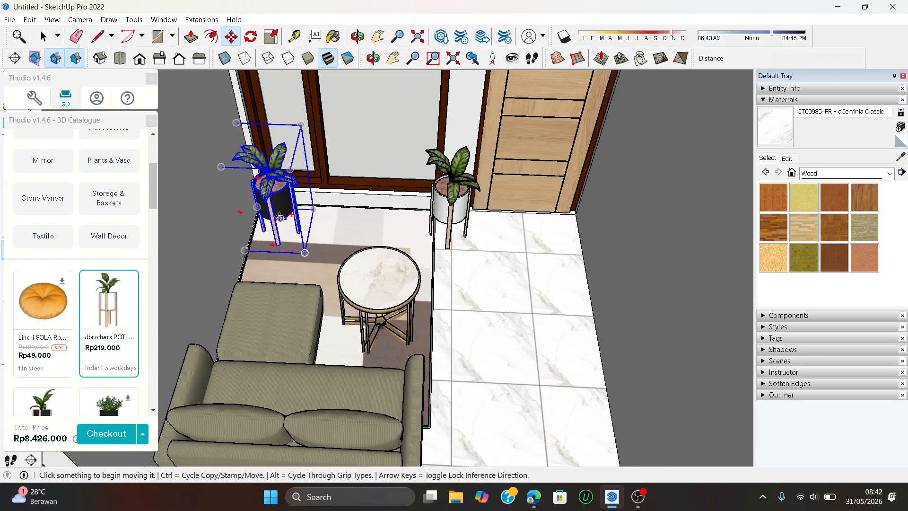
{"action": "scroll", "coordinate": [355, 229], "scroll_direction": "down", "scroll_amount": 5}
{"action": "left_click", "coordinate": [428, 355]}
{"action": "scroll", "coordinate": [432, 357], "scroll_direction": "up", "scroll_amount": 3}
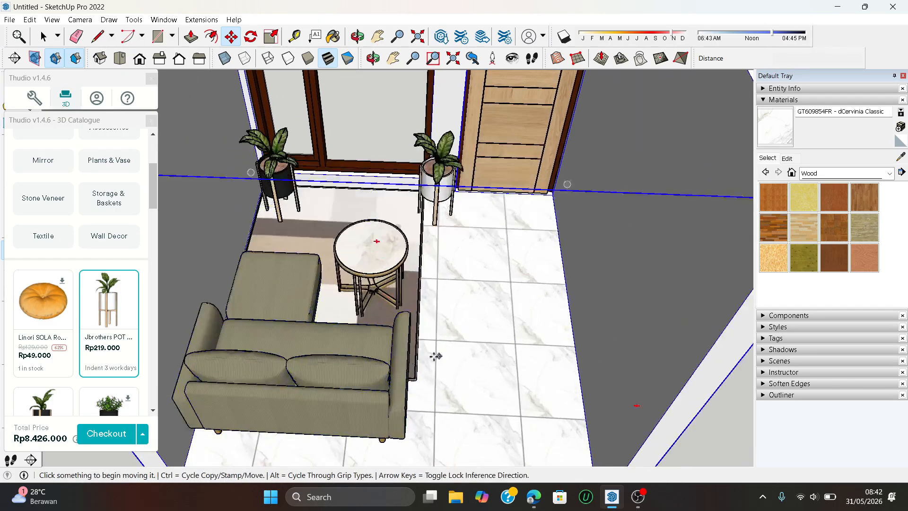
{"action": "left_click", "coordinate": [415, 379]}
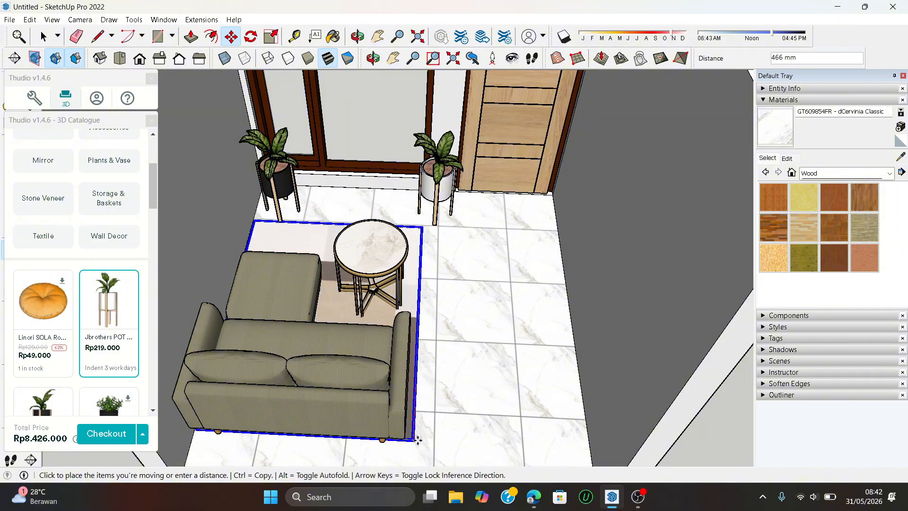
{"action": "left_click", "coordinate": [416, 441]}
- Shift the white-potted plant about 91 mm along the window wall, away from the door
{"action": "scroll", "coordinate": [445, 213], "scroll_direction": "up", "scroll_amount": 3}
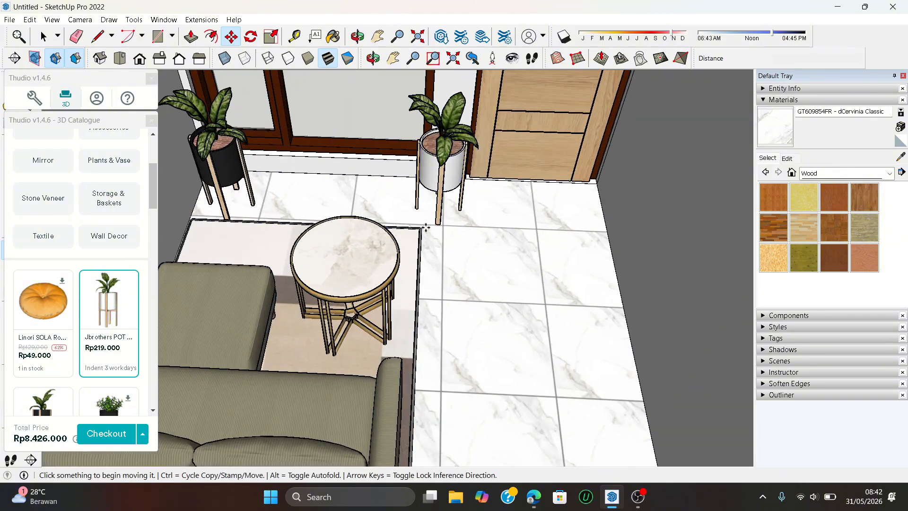
{"action": "left_click", "coordinate": [450, 198]}
{"action": "left_click", "coordinate": [433, 203]}
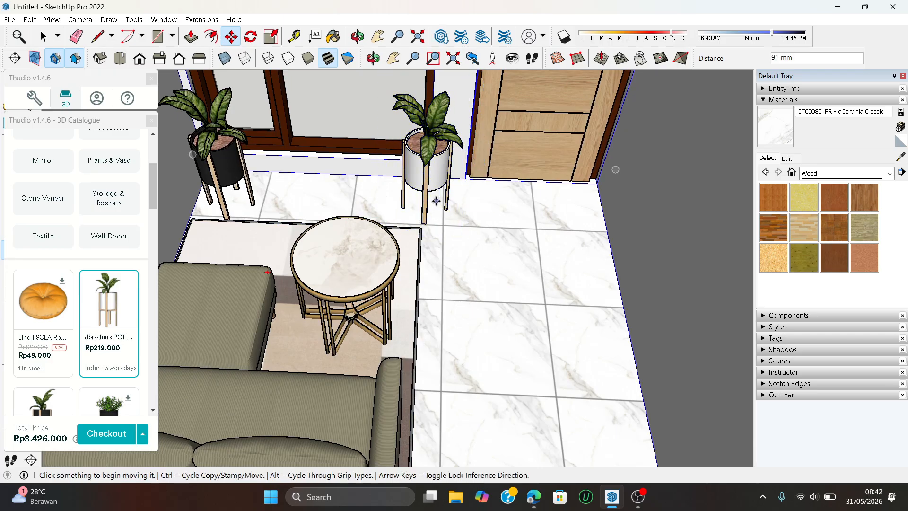
{"action": "scroll", "coordinate": [343, 275], "scroll_direction": "down", "scroll_amount": 2}
{"action": "scroll", "coordinate": [311, 303], "scroll_direction": "down", "scroll_amount": 2}
- Browse catalogue pages four and two of the Decor category for further room decorations
{"action": "scroll", "coordinate": [104, 282], "scroll_direction": "down", "scroll_amount": 5}
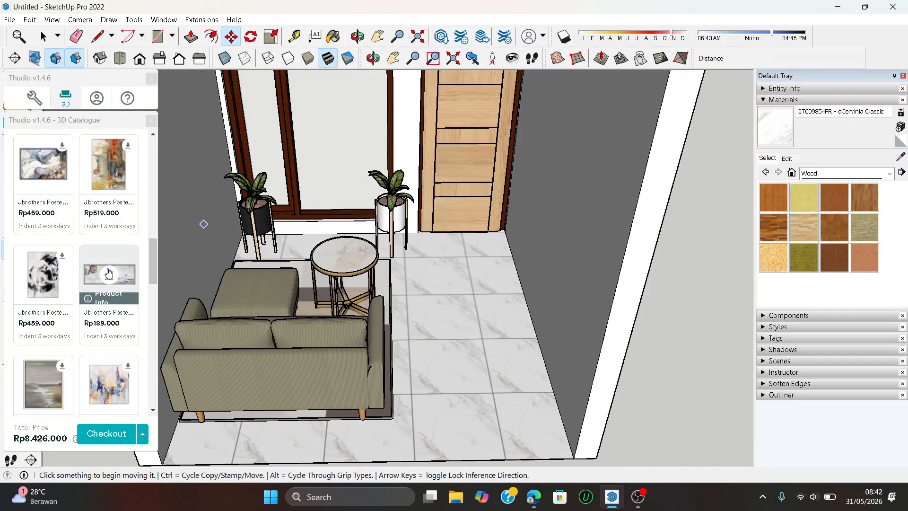
{"action": "scroll", "coordinate": [108, 269], "scroll_direction": "down", "scroll_amount": 5}
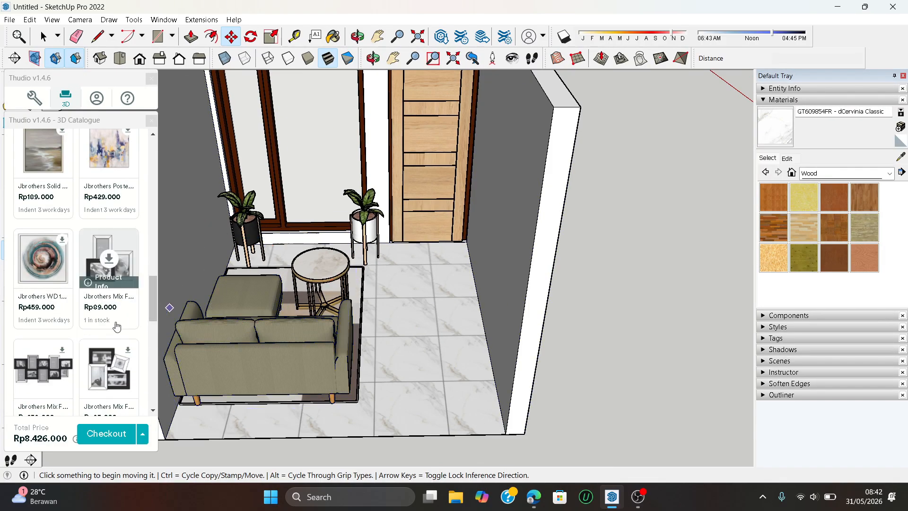
{"action": "scroll", "coordinate": [114, 379], "scroll_direction": "down", "scroll_amount": 5}
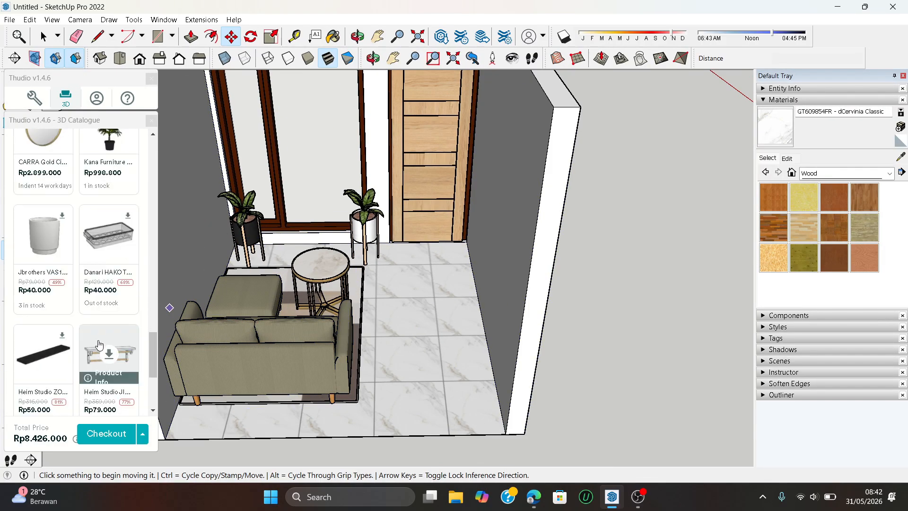
{"action": "scroll", "coordinate": [56, 288], "scroll_direction": "down", "scroll_amount": 10}
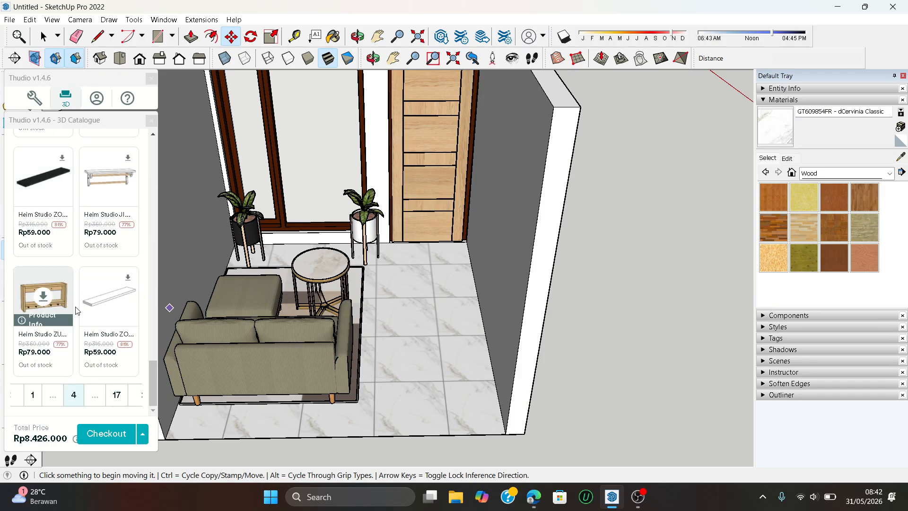
{"action": "left_click", "coordinate": [12, 401]}
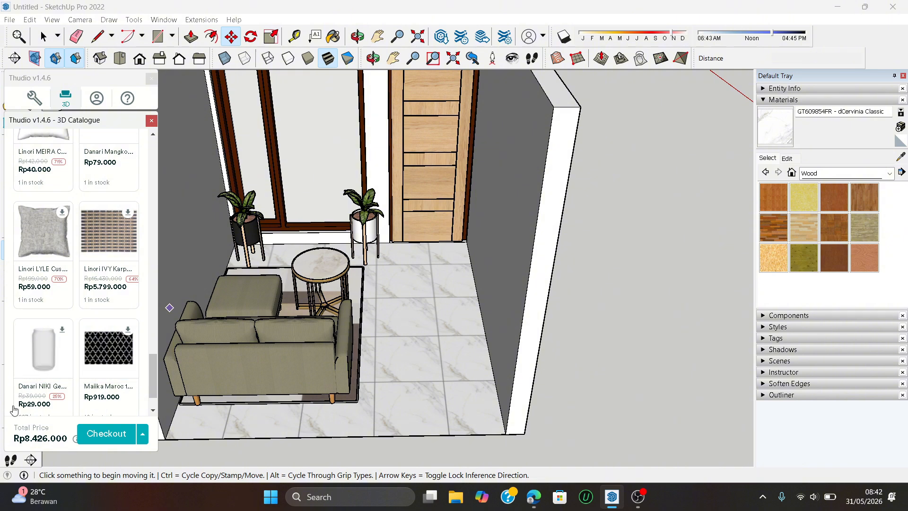
{"action": "scroll", "coordinate": [47, 340], "scroll_direction": "down", "scroll_amount": 5}
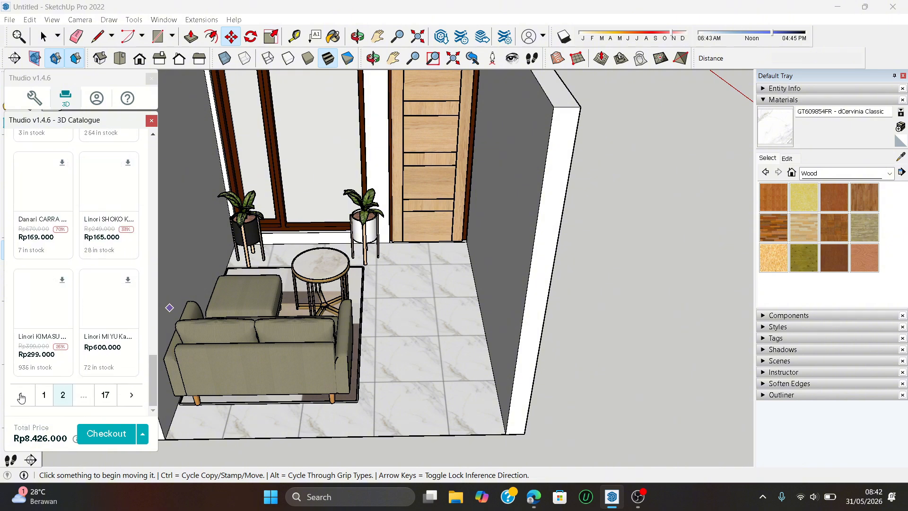
{"action": "scroll", "coordinate": [91, 309], "scroll_direction": "up", "scroll_amount": 10}
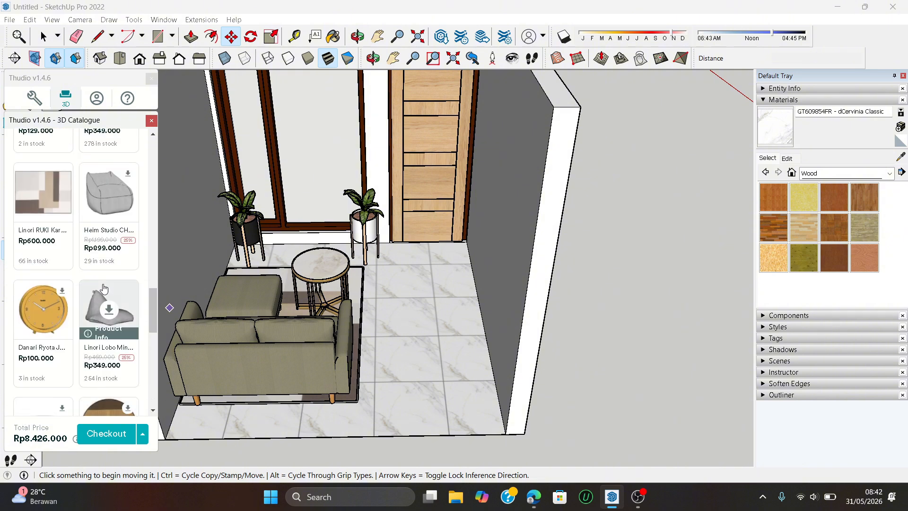
{"action": "scroll", "coordinate": [85, 261], "scroll_direction": "up", "scroll_amount": 5}
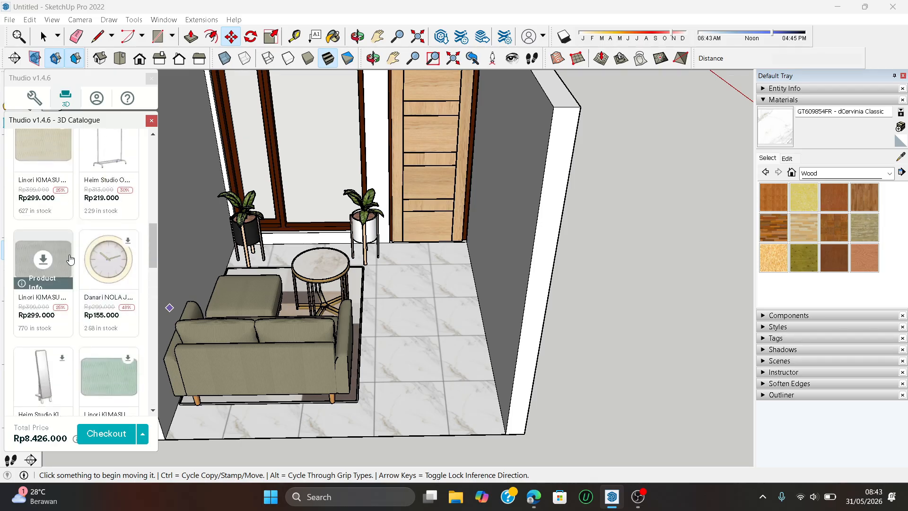
{"action": "scroll", "coordinate": [84, 254], "scroll_direction": "up", "scroll_amount": 5}
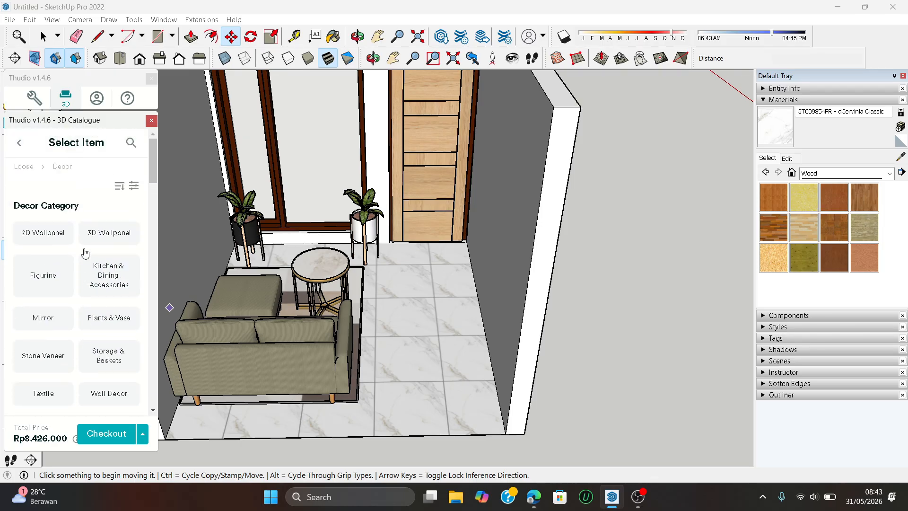
{"action": "scroll", "coordinate": [88, 313], "scroll_direction": "down", "scroll_amount": 2}
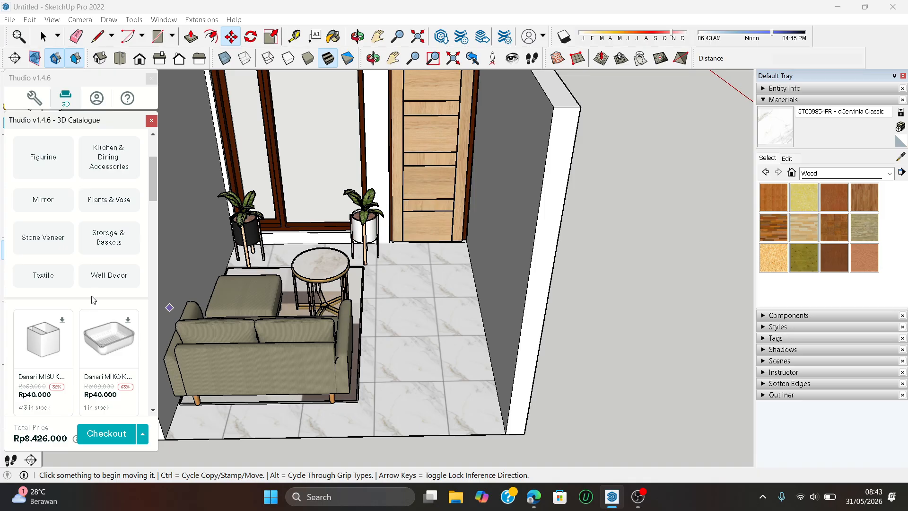
{"action": "scroll", "coordinate": [93, 300], "scroll_direction": "down", "scroll_amount": 10}
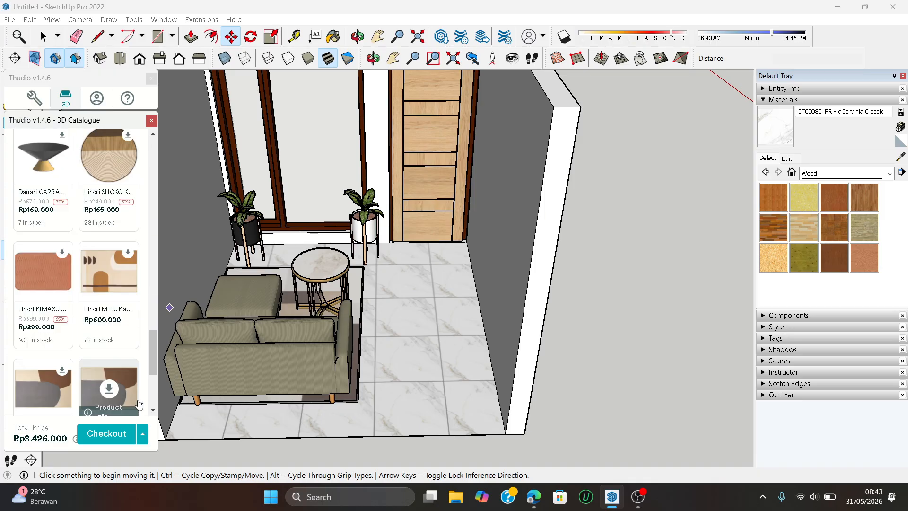
{"action": "scroll", "coordinate": [139, 407], "scroll_direction": "down", "scroll_amount": 2}
{"action": "scroll", "coordinate": [139, 411], "scroll_direction": "down", "scroll_amount": 2}
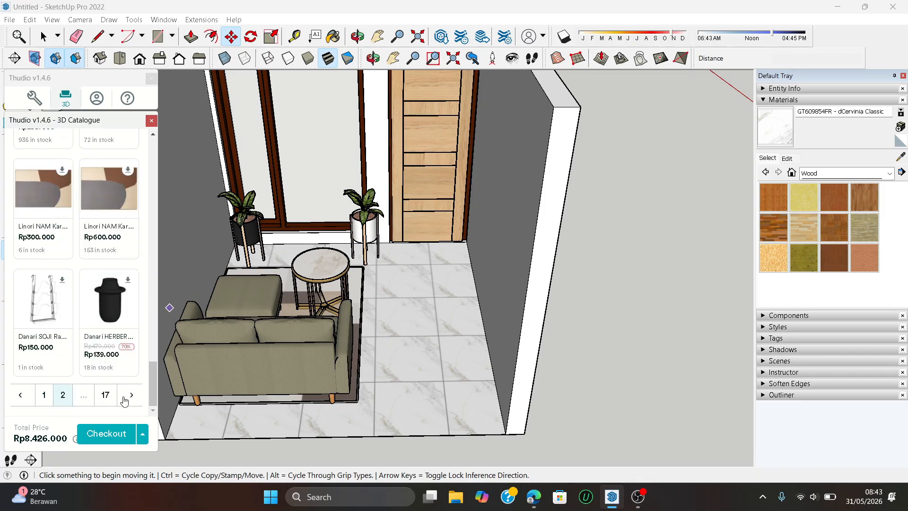
- Check the Decor category's last page, page 17, and return to browse its first and second pages
{"action": "left_click", "coordinate": [124, 401]}
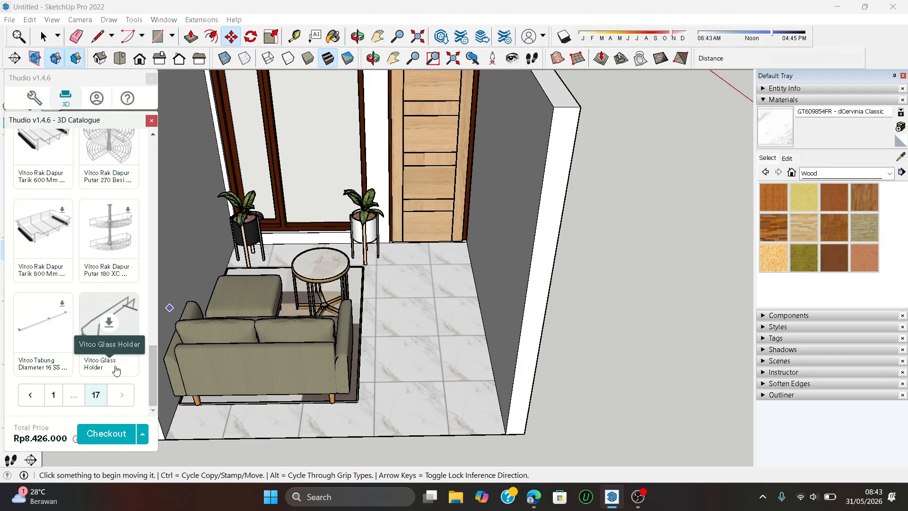
{"action": "scroll", "coordinate": [116, 350], "scroll_direction": "down", "scroll_amount": 3}
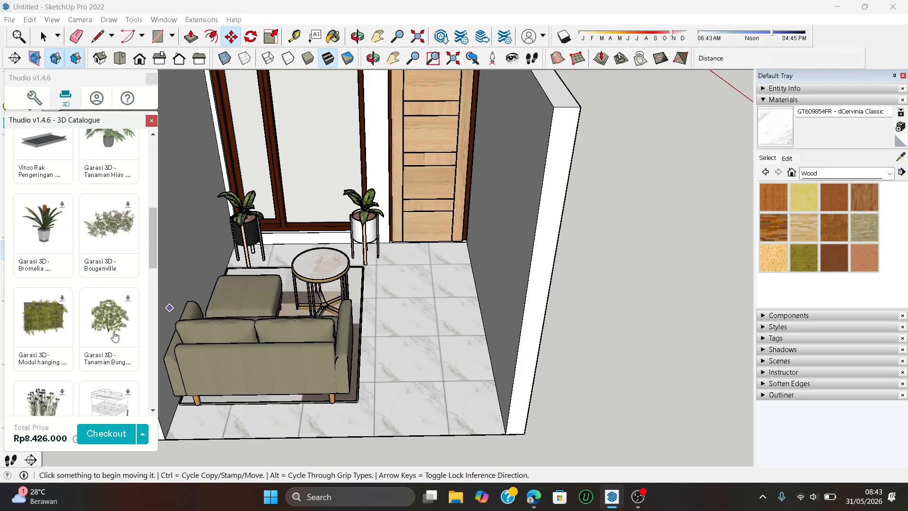
{"action": "scroll", "coordinate": [115, 336], "scroll_direction": "up", "scroll_amount": 3}
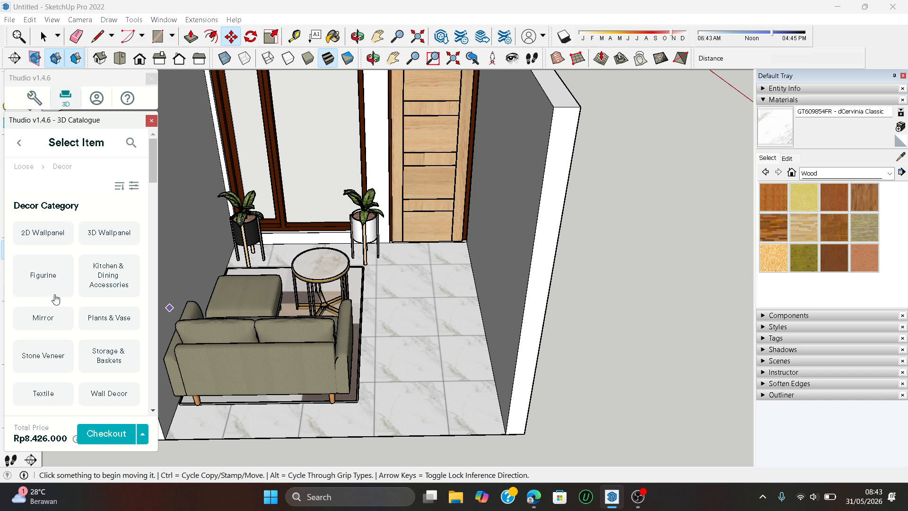
{"action": "left_click", "coordinate": [18, 150]}
{"action": "scroll", "coordinate": [79, 279], "scroll_direction": "down", "scroll_amount": 10}
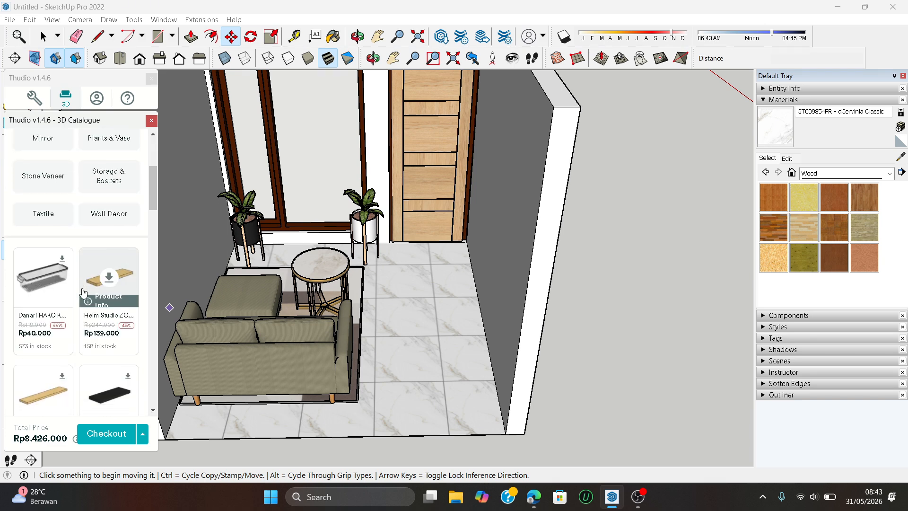
{"action": "scroll", "coordinate": [83, 295], "scroll_direction": "down", "scroll_amount": 10}
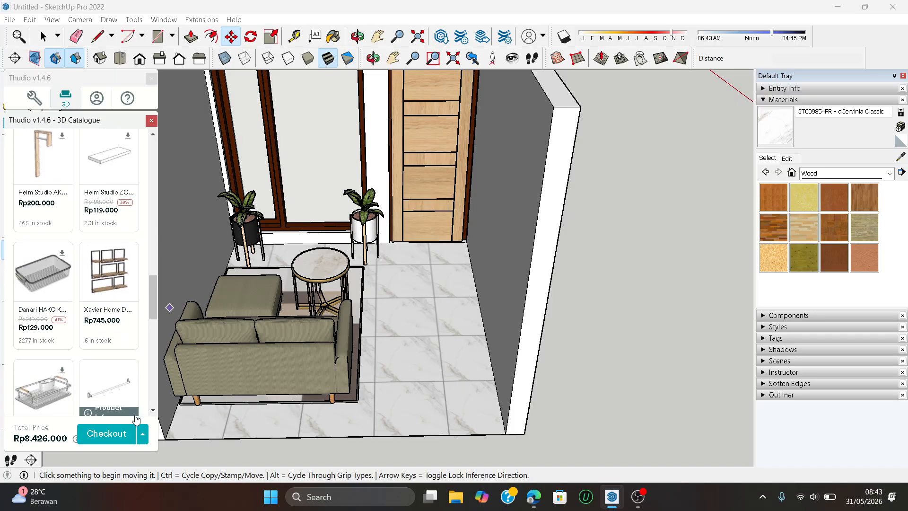
{"action": "scroll", "coordinate": [137, 386], "scroll_direction": "down", "scroll_amount": 5}
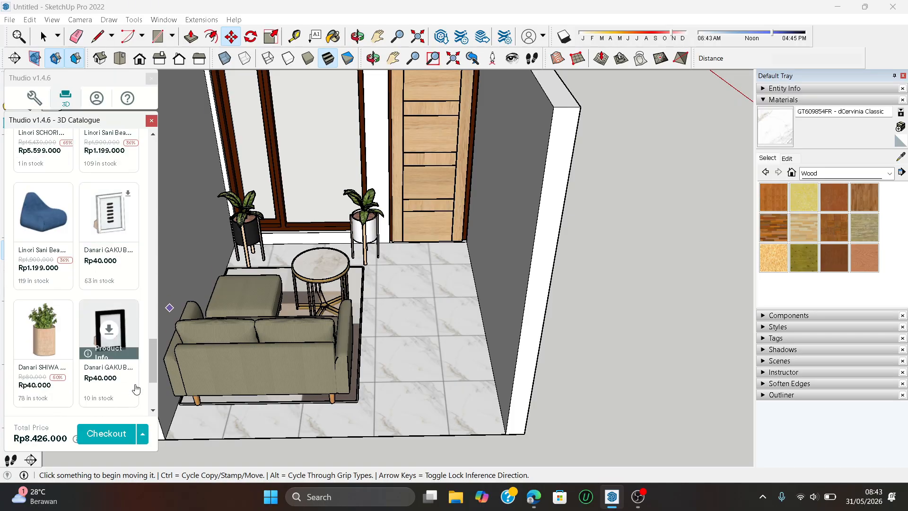
{"action": "scroll", "coordinate": [137, 386], "scroll_direction": "down", "scroll_amount": 2}
{"action": "scroll", "coordinate": [124, 359], "scroll_direction": "up", "scroll_amount": 6}
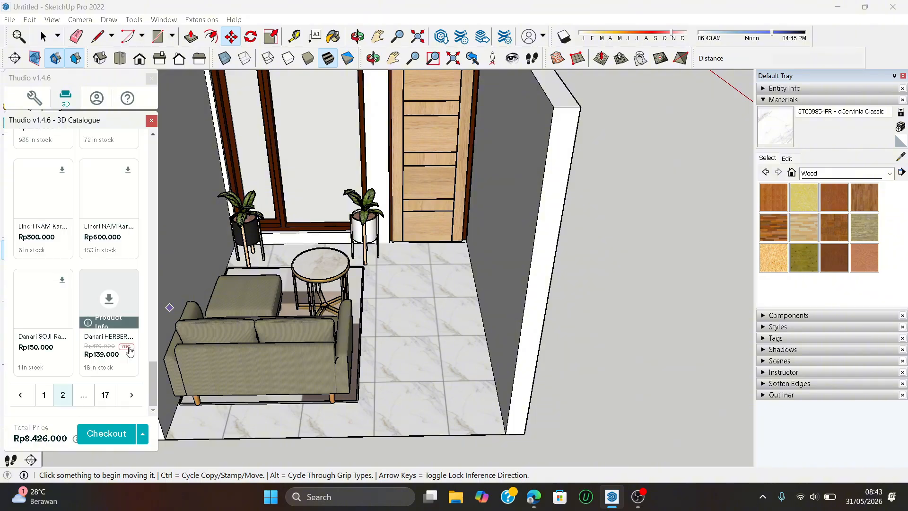
{"action": "scroll", "coordinate": [120, 367], "scroll_direction": "down", "scroll_amount": 3}
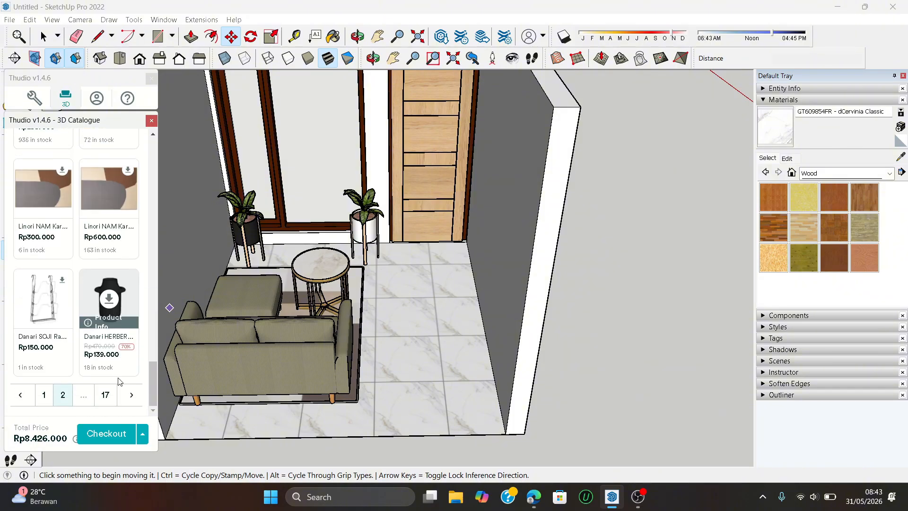
- Go to Decor page three and place the abstract Linori LORIA painting on the side wall next to the sofa
{"action": "left_click", "coordinate": [135, 401]}
{"action": "scroll", "coordinate": [121, 372], "scroll_direction": "up", "scroll_amount": 5}
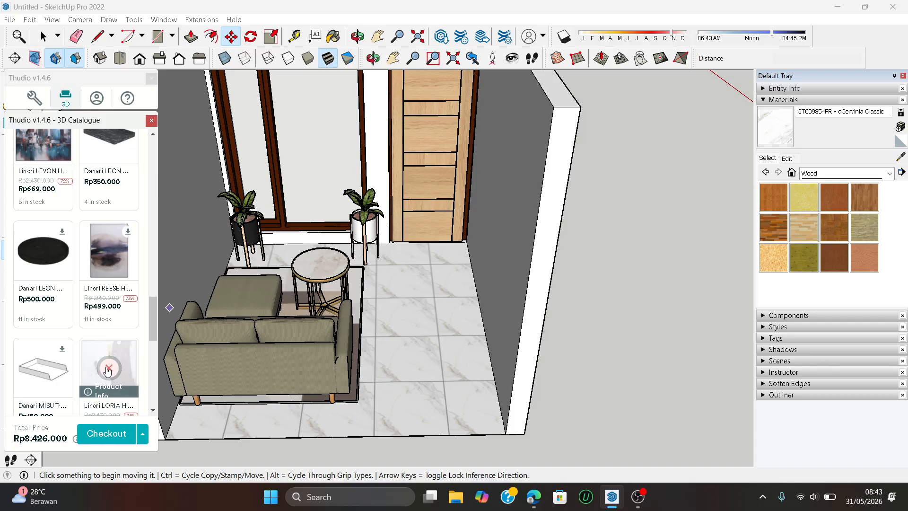
{"action": "left_click", "coordinate": [108, 370]}
{"action": "scroll", "coordinate": [169, 342], "scroll_direction": "down", "scroll_amount": 2}
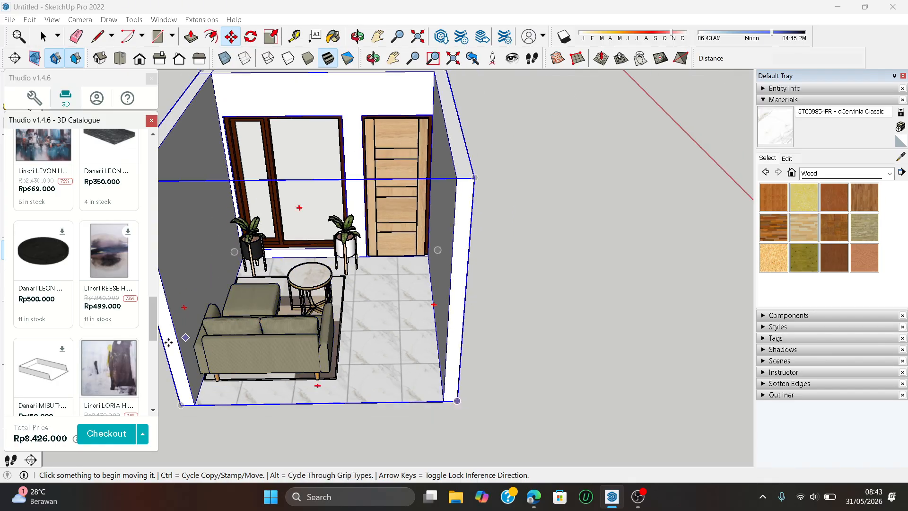
{"action": "left_click", "coordinate": [187, 199]}
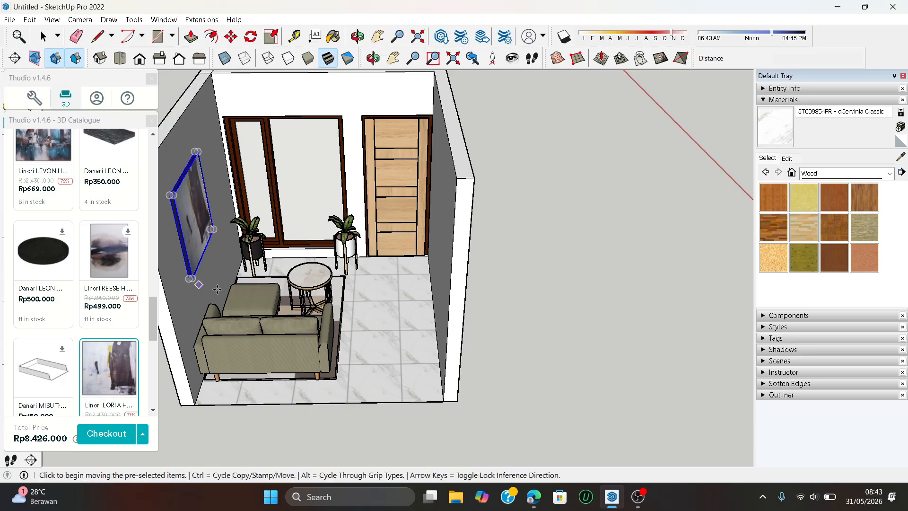
- Move the painting about 195 mm along the side wall towards the window
{"action": "mouse_move", "coordinate": [187, 199]}
{"action": "middle_mouse_down"}
{"action": "mouse_move", "coordinate": [84, 231]}
{"action": "mouse_move", "coordinate": [196, 237]}
{"action": "middle_mouse_up"}
{"action": "scroll", "coordinate": [229, 216], "scroll_direction": "up", "scroll_amount": 2}
{"action": "left_click", "coordinate": [229, 217]}
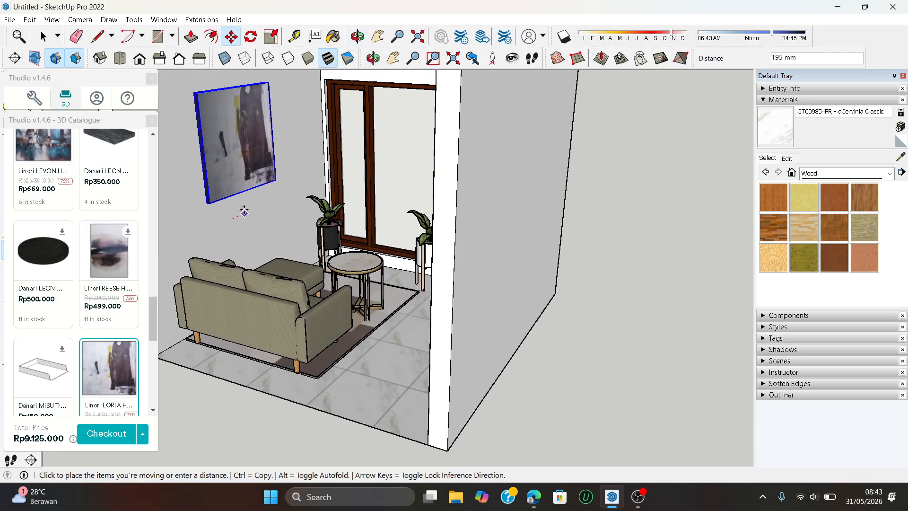
{"action": "left_click", "coordinate": [243, 209]}
{"action": "middle_click_drag", "start_coordinate": [243, 210], "coordinate": [250, 265]}
- Switch the catalogue from Decor to Furniture and look through its general listing and the Bed & Mattress category
{"action": "scroll", "coordinate": [61, 161], "scroll_direction": "up", "scroll_amount": 10}
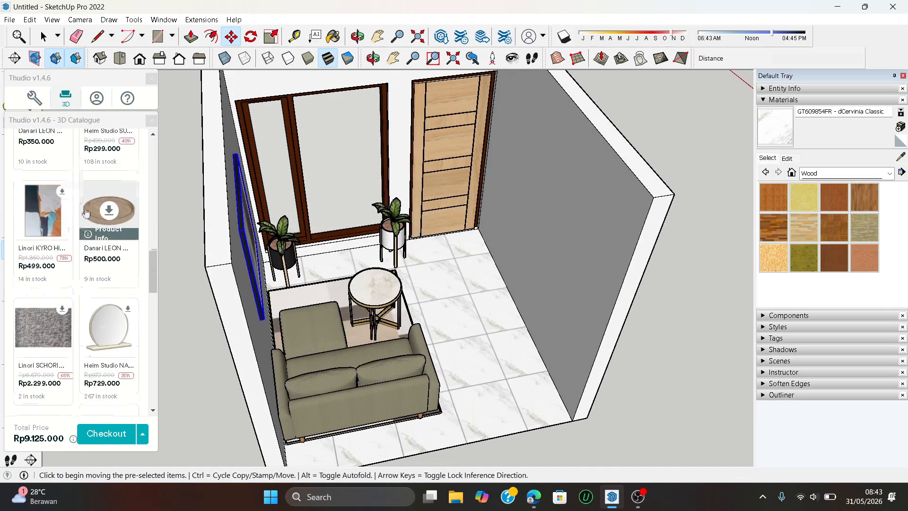
{"action": "scroll", "coordinate": [60, 161], "scroll_direction": "up", "scroll_amount": 3}
{"action": "left_click", "coordinate": [37, 169]}
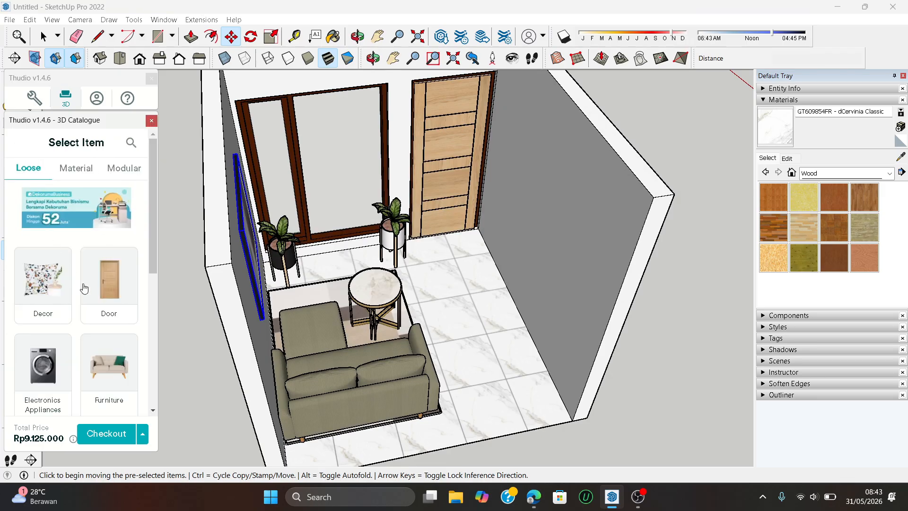
{"action": "left_click", "coordinate": [113, 363]}
{"action": "left_click", "coordinate": [56, 250]}
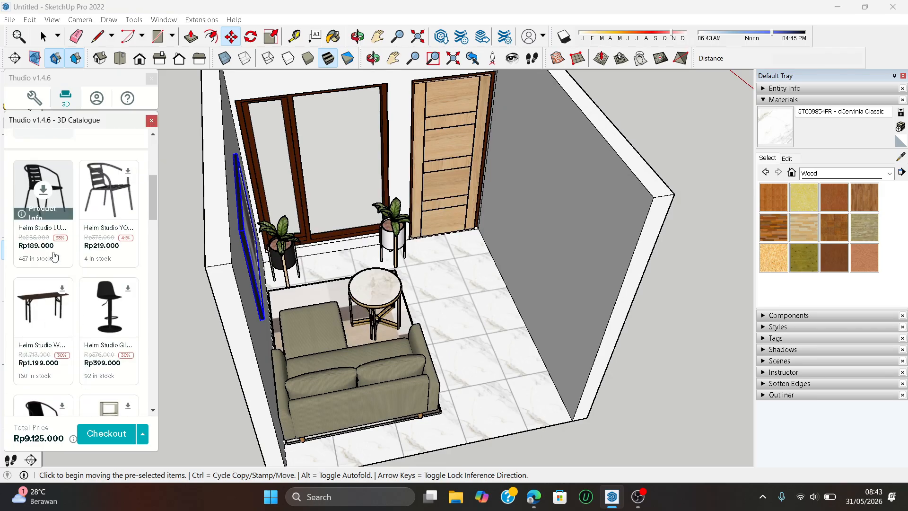
{"action": "scroll", "coordinate": [53, 267], "scroll_direction": "down", "scroll_amount": 3}
{"action": "scroll", "coordinate": [71, 275], "scroll_direction": "up", "scroll_amount": 3}
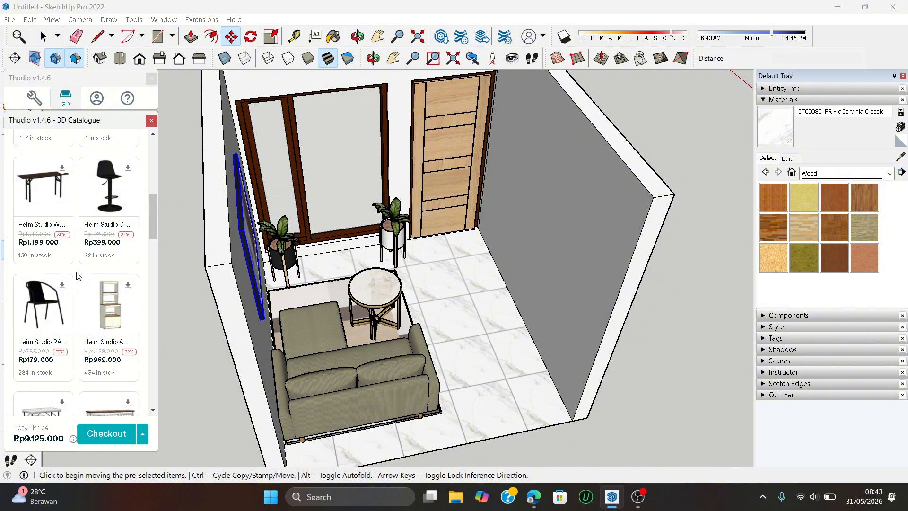
{"action": "scroll", "coordinate": [78, 274], "scroll_direction": "up", "scroll_amount": 8}
{"action": "left_click", "coordinate": [62, 241]}
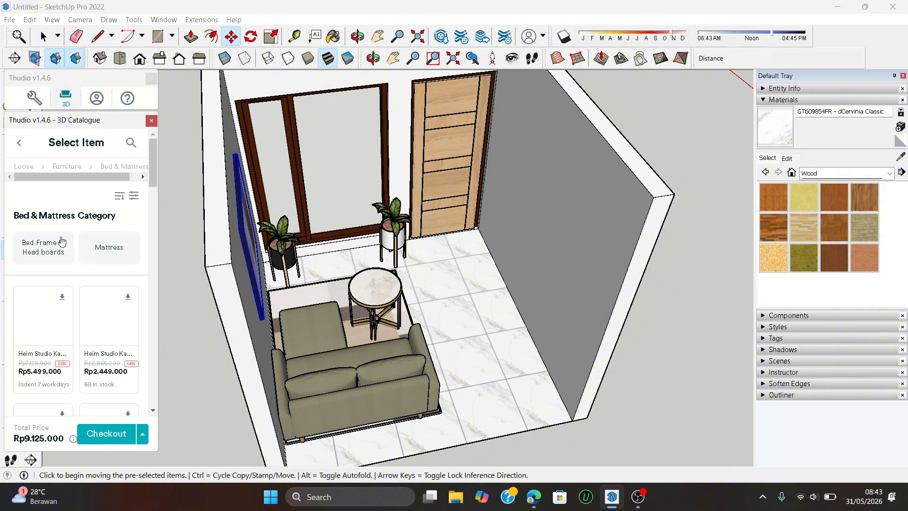
{"action": "scroll", "coordinate": [86, 308], "scroll_direction": "down", "scroll_amount": 8}
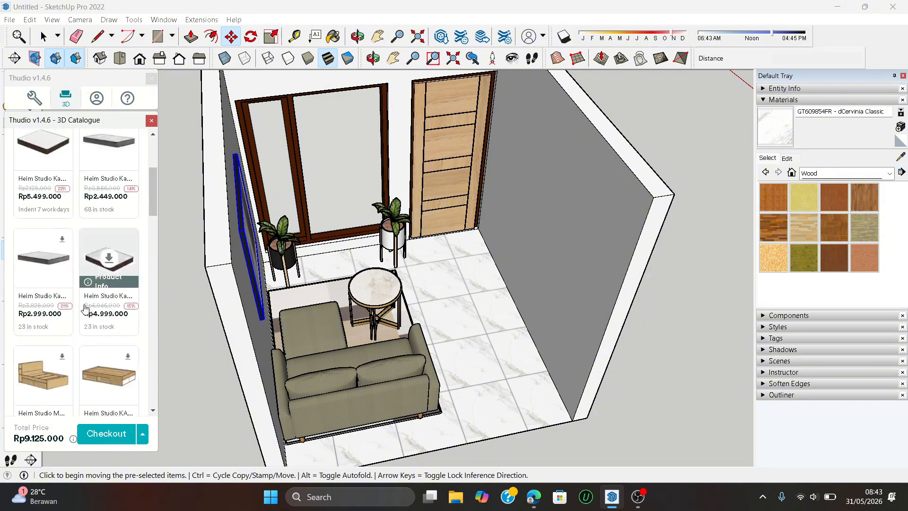
{"action": "scroll", "coordinate": [44, 216], "scroll_direction": "up", "scroll_amount": 5}
{"action": "left_click", "coordinate": [21, 148]}
- Open the Furniture catalogue's Tables category and look through its first two pages, returning to page one
{"action": "scroll", "coordinate": [85, 302], "scroll_direction": "down", "scroll_amount": 3}
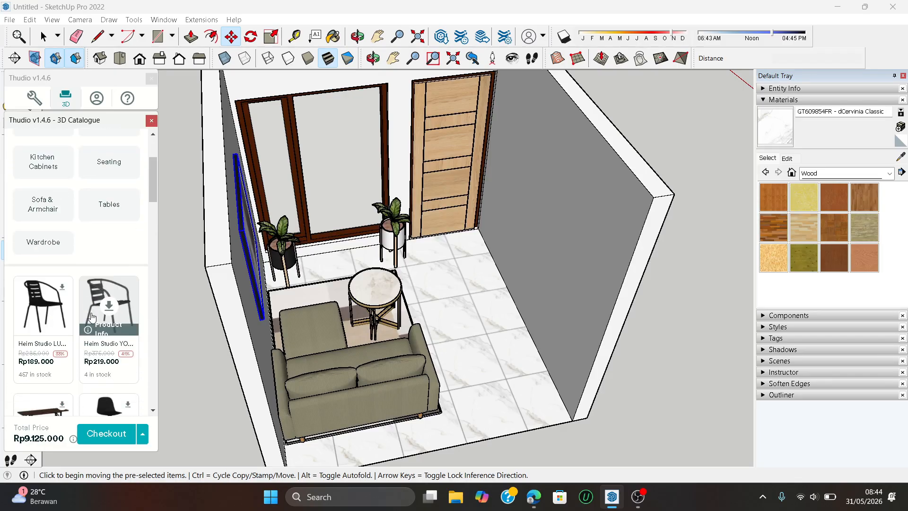
{"action": "left_click", "coordinate": [115, 212]}
{"action": "scroll", "coordinate": [115, 323], "scroll_direction": "down", "scroll_amount": 6}
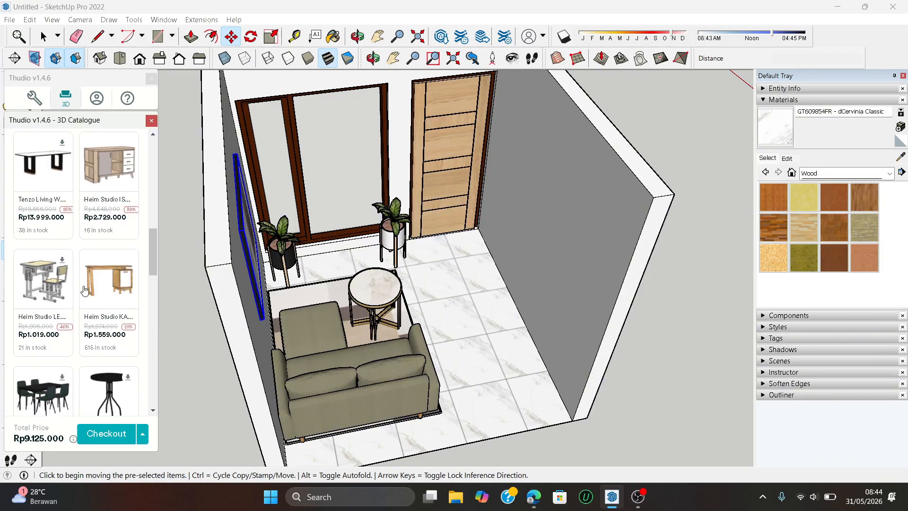
{"action": "scroll", "coordinate": [123, 360], "scroll_direction": "down", "scroll_amount": 3}
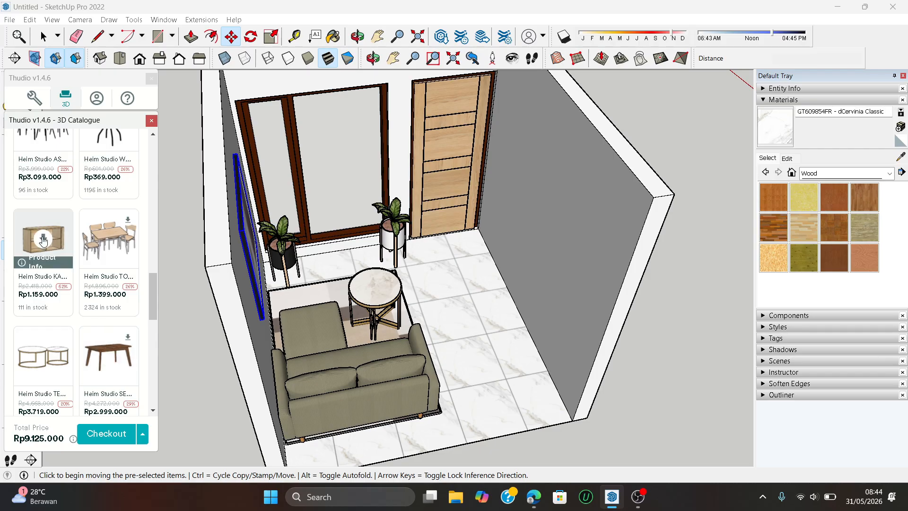
{"action": "scroll", "coordinate": [109, 373], "scroll_direction": "down", "scroll_amount": 5}
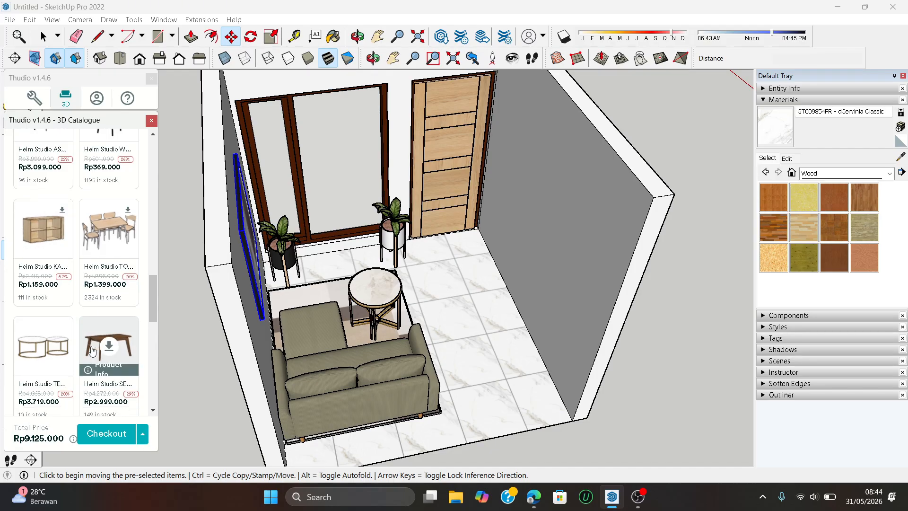
{"action": "scroll", "coordinate": [118, 367], "scroll_direction": "down", "scroll_amount": 3}
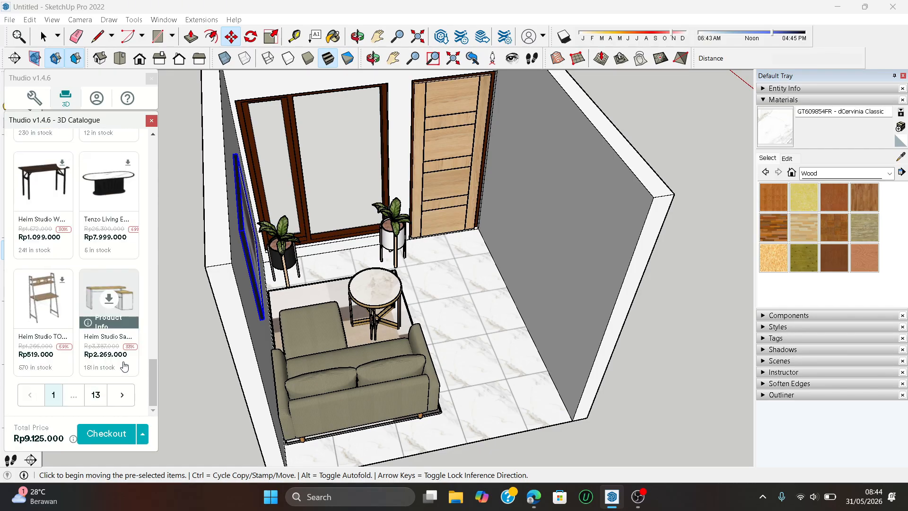
{"action": "left_click", "coordinate": [122, 394]}
{"action": "scroll", "coordinate": [105, 323], "scroll_direction": "down", "scroll_amount": 5}
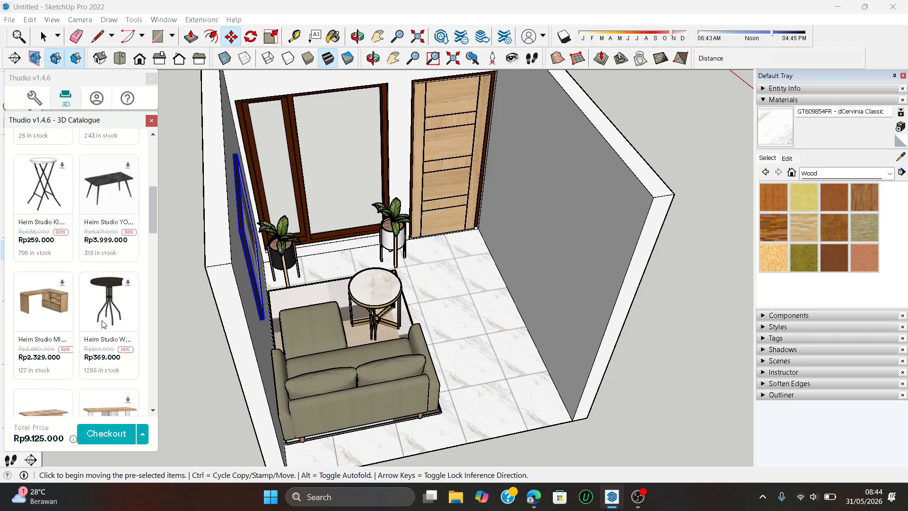
{"action": "scroll", "coordinate": [105, 322], "scroll_direction": "down", "scroll_amount": 10}
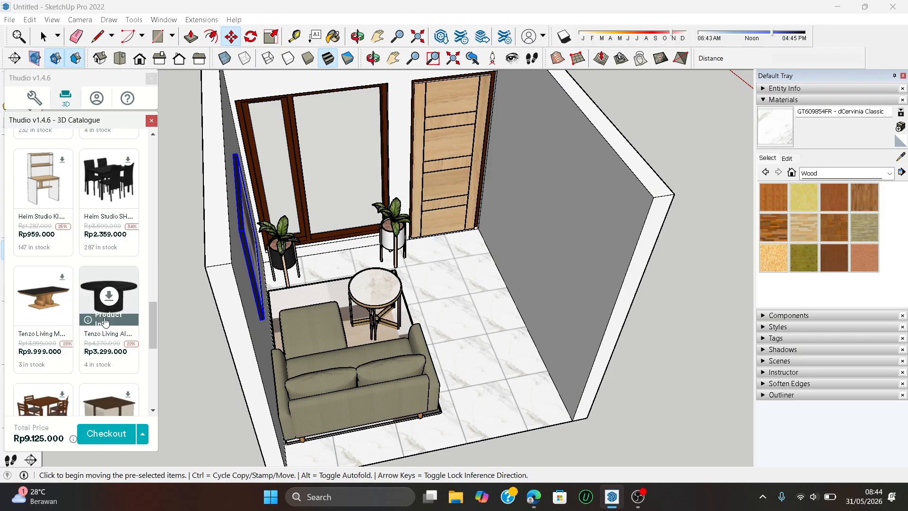
{"action": "scroll", "coordinate": [105, 321], "scroll_direction": "down", "scroll_amount": 3}
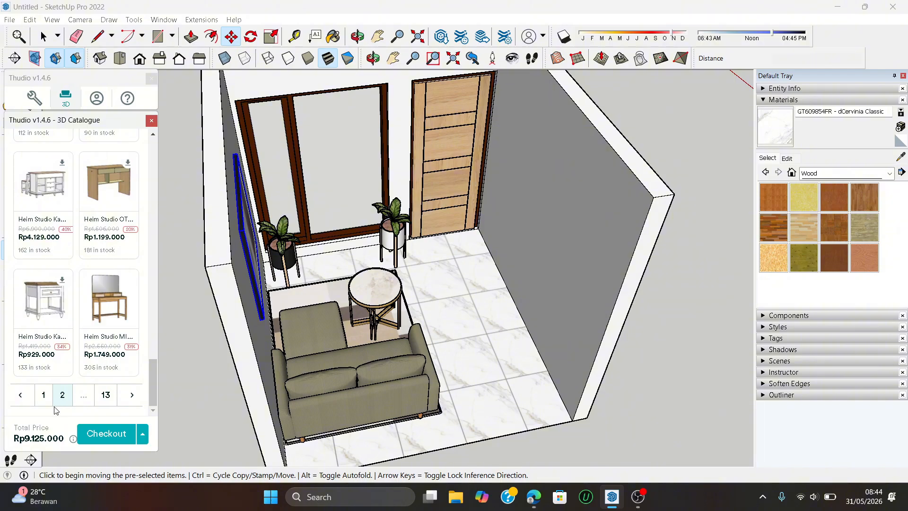
{"action": "left_click", "coordinate": [22, 396]}
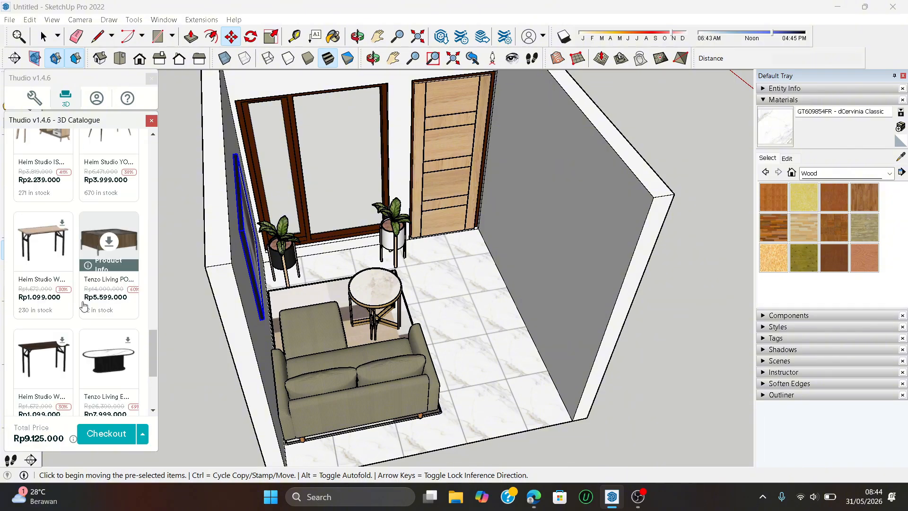
{"action": "scroll", "coordinate": [82, 283], "scroll_direction": "down", "scroll_amount": 5}
{"action": "scroll", "coordinate": [82, 282], "scroll_direction": "up", "scroll_amount": 3}
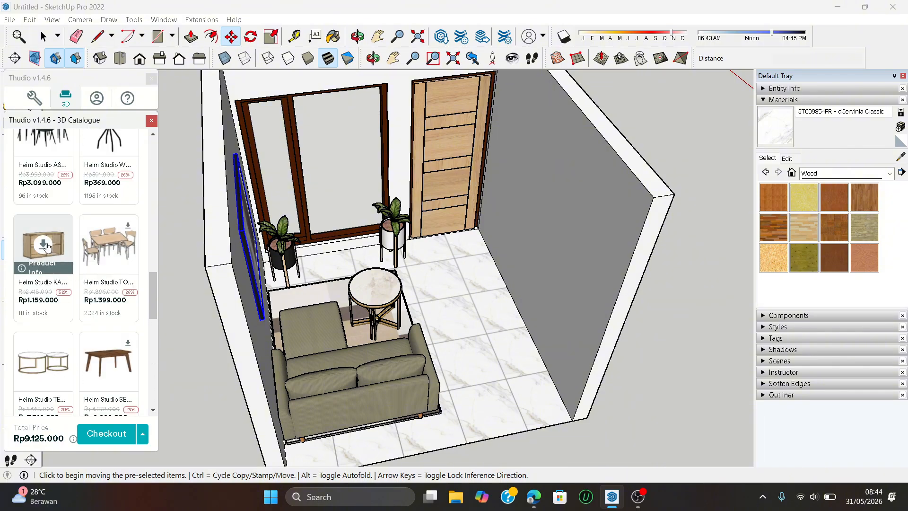
- Try the wooden Heim Studio open cabinet in front of the window and delete it
{"action": "left_click", "coordinate": [54, 251]}
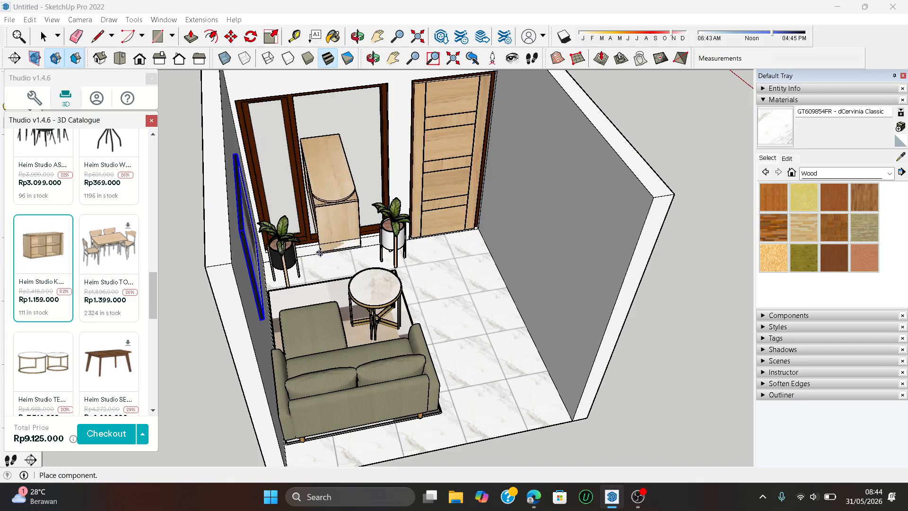
{"action": "left_click", "coordinate": [318, 269]}
{"action": "middle_click_drag", "start_coordinate": [318, 268], "coordinate": [240, 279]}
{"action": "key", "text": "Delete"}
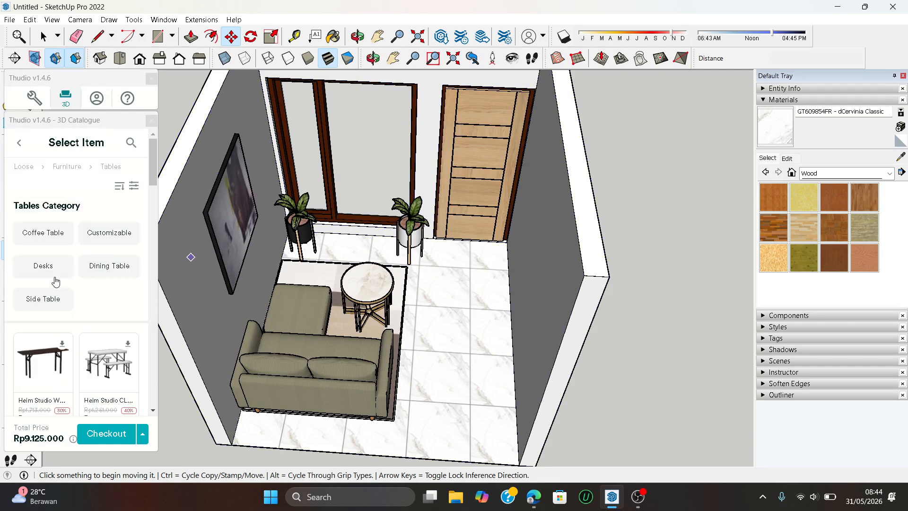
- Open the Side Table subcategory of Tables and look through its listing up to page three
{"action": "left_click", "coordinate": [43, 299]}
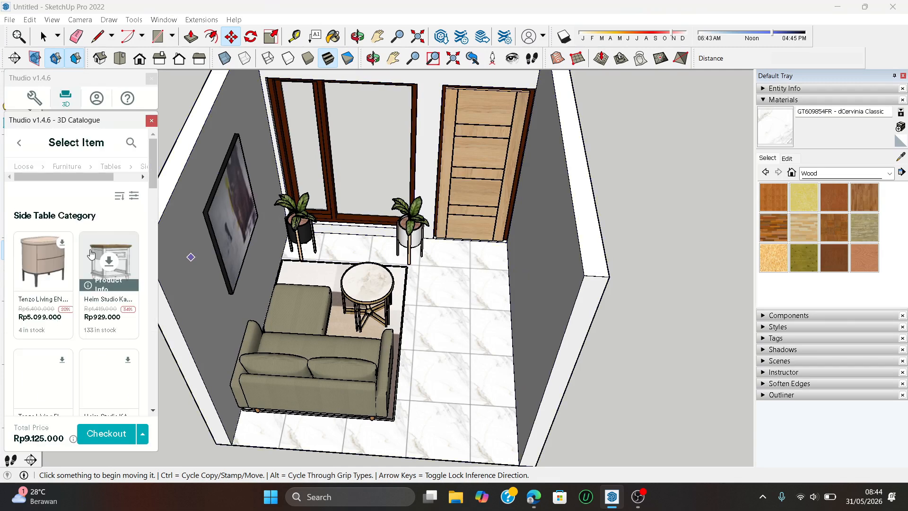
{"action": "scroll", "coordinate": [88, 260], "scroll_direction": "down", "scroll_amount": 5}
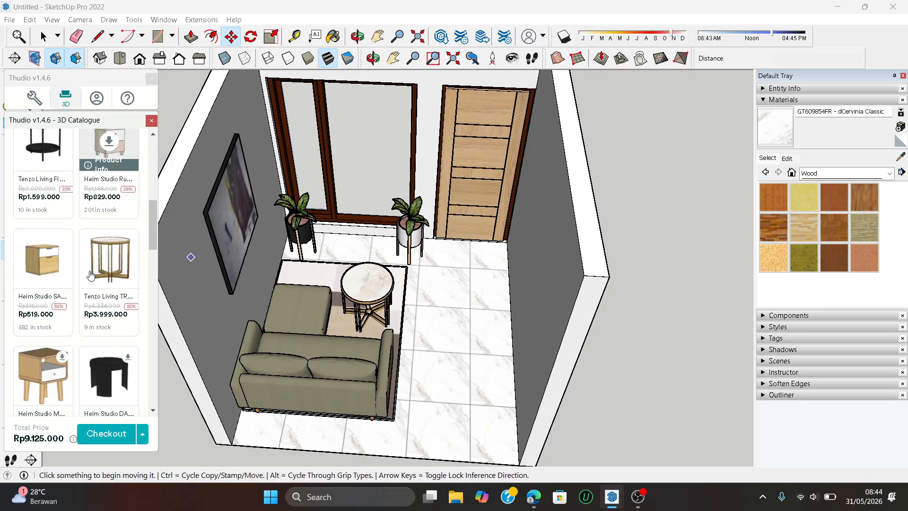
{"action": "scroll", "coordinate": [91, 275], "scroll_direction": "down", "scroll_amount": 5}
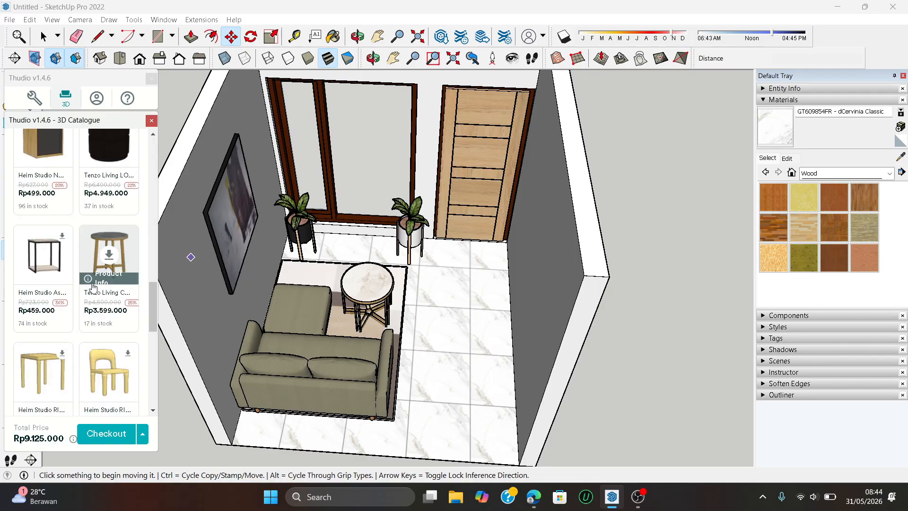
{"action": "scroll", "coordinate": [93, 287], "scroll_direction": "down", "scroll_amount": 6}
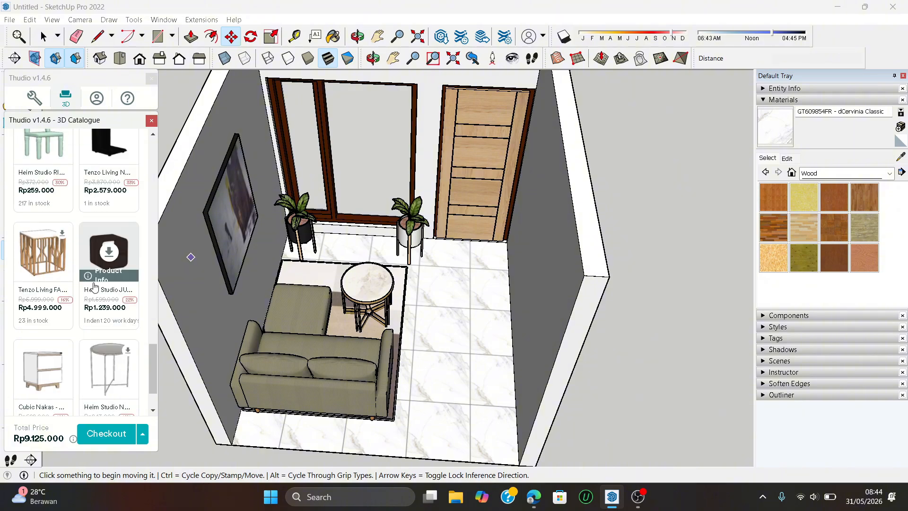
{"action": "left_click", "coordinate": [121, 408]}
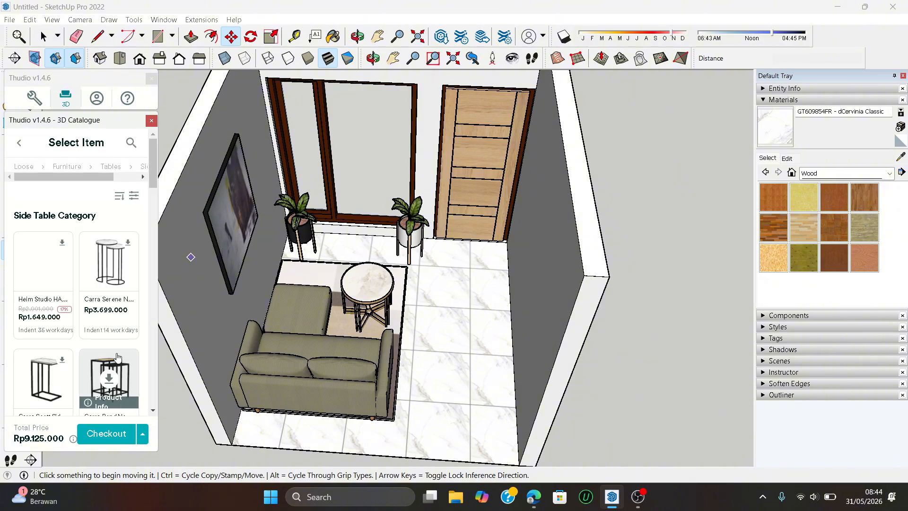
{"action": "scroll", "coordinate": [113, 324], "scroll_direction": "down", "scroll_amount": 10}
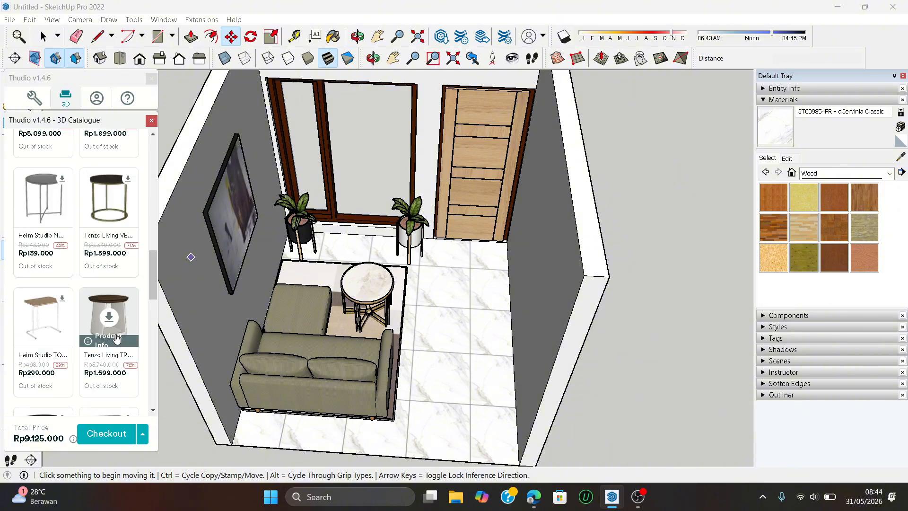
{"action": "scroll", "coordinate": [134, 389], "scroll_direction": "down", "scroll_amount": 10}
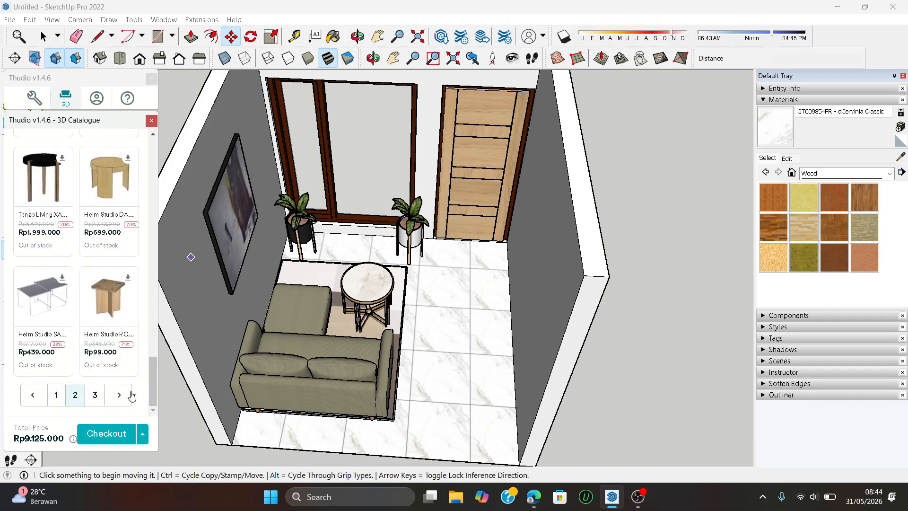
{"action": "left_click", "coordinate": [123, 396]}
- Place the dark wood Heim Studio side table priced Rp799.000 on the floor near the window, between the two potted plants
{"action": "mouse_move", "coordinate": [42, 266]}
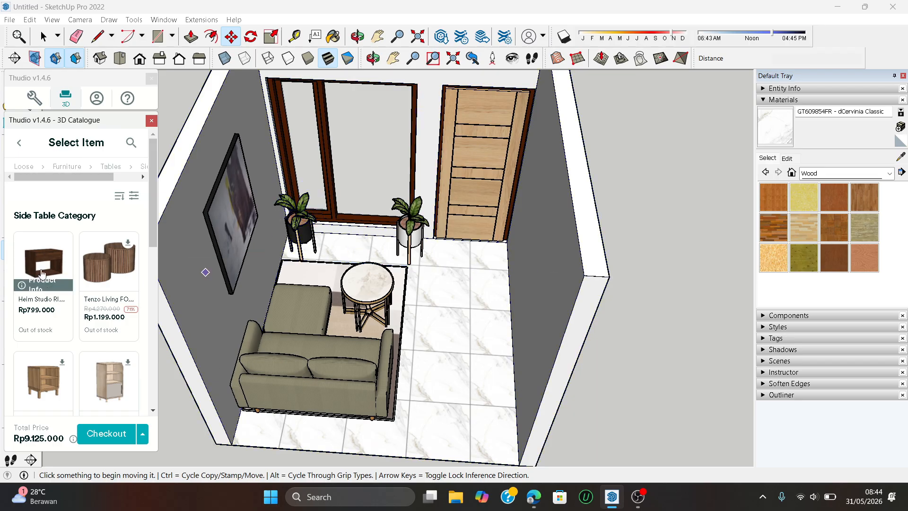
{"action": "left_click", "coordinate": [41, 274]}
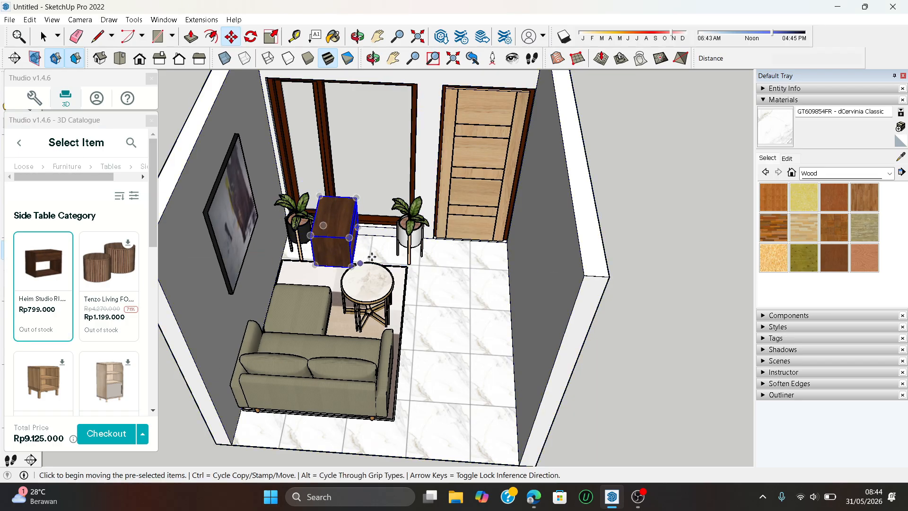
{"action": "scroll", "coordinate": [372, 257], "scroll_direction": "up", "scroll_amount": 5}
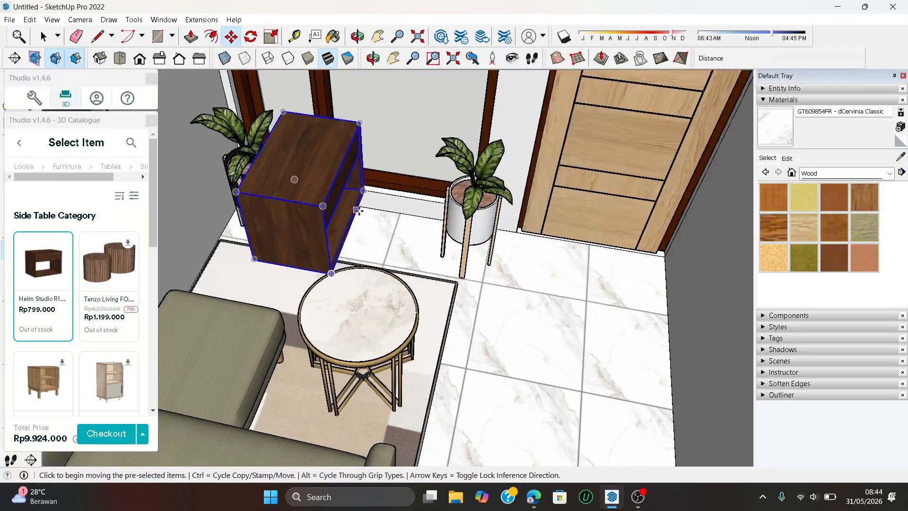
{"action": "left_click", "coordinate": [358, 210]}
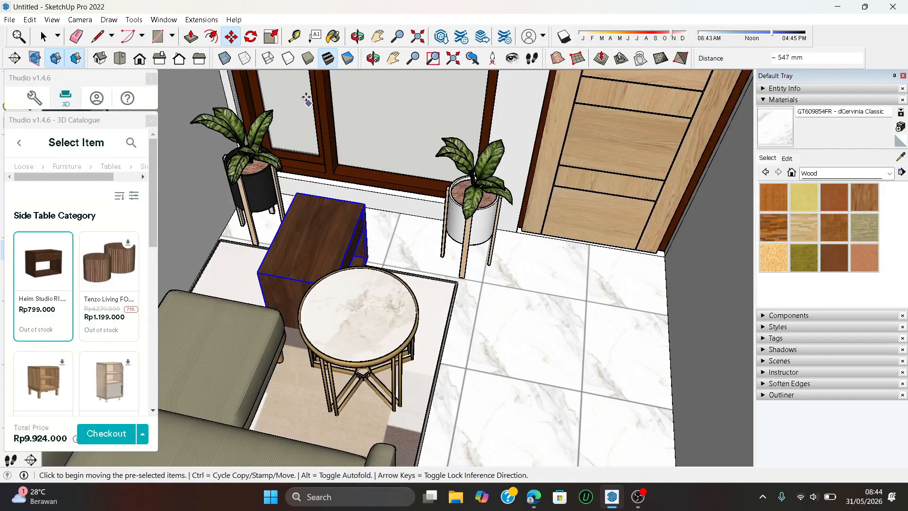
{"action": "left_click", "coordinate": [231, 38]}
{"action": "scroll", "coordinate": [364, 246], "scroll_direction": "up", "scroll_amount": 3}
{"action": "left_click_drag", "start_coordinate": [314, 240], "coordinate": [348, 182]}
{"action": "middle_click_drag", "start_coordinate": [352, 243], "coordinate": [289, 103]}
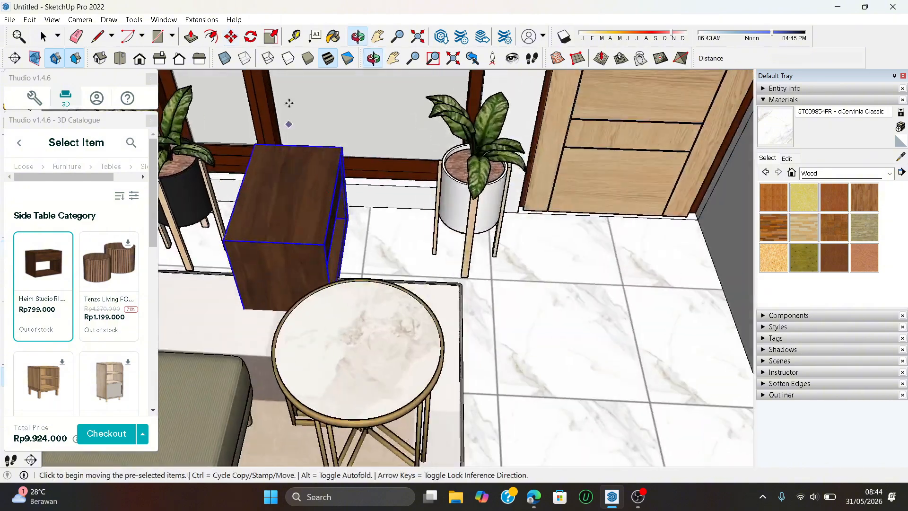
- Rotate the dark wood side table horizontally so that its open front faces the sofa
{"action": "left_click", "coordinate": [300, 191]}
{"action": "left_click", "coordinate": [287, 212]}
{"action": "scroll", "coordinate": [291, 238], "scroll_direction": "up", "scroll_amount": 4}
{"action": "middle_click_drag", "start_coordinate": [292, 241], "coordinate": [290, 145]}
{"action": "left_click", "coordinate": [303, 144]}
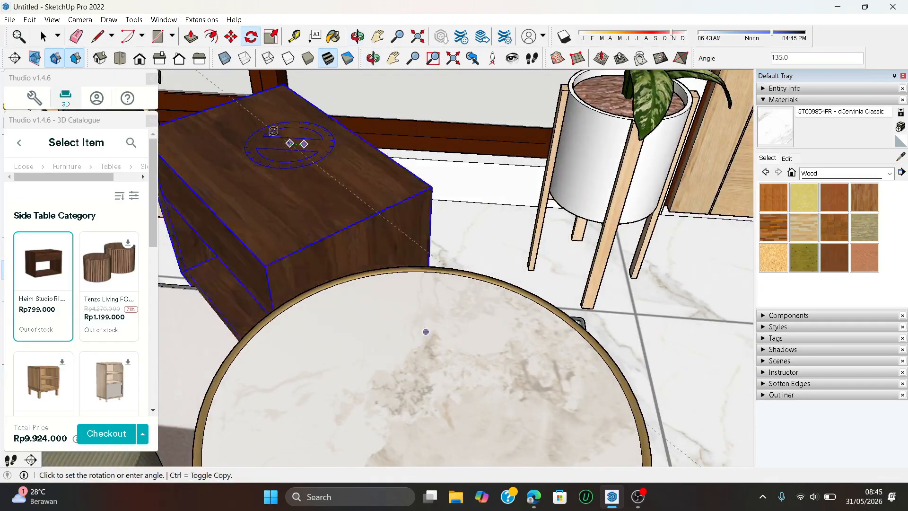
{"action": "key", "text": "Escape"}
{"action": "scroll", "coordinate": [369, 227], "scroll_direction": "down", "scroll_amount": 6}
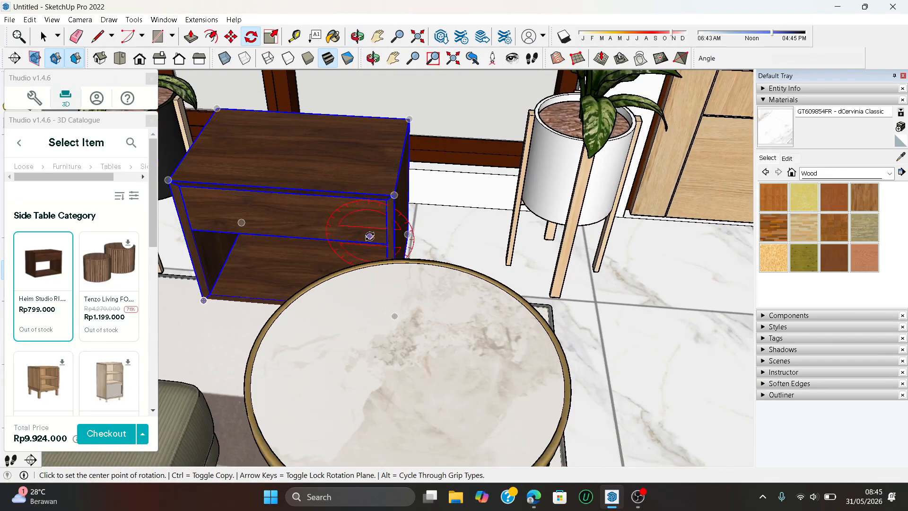
{"action": "middle_click_drag", "start_coordinate": [369, 226], "coordinate": [426, 235]}
- Move the dark wood side table off the rug, back towards the window wall between the two potted plants
{"action": "left_click", "coordinate": [232, 37]}
{"action": "scroll", "coordinate": [310, 186], "scroll_direction": "up", "scroll_amount": 3}
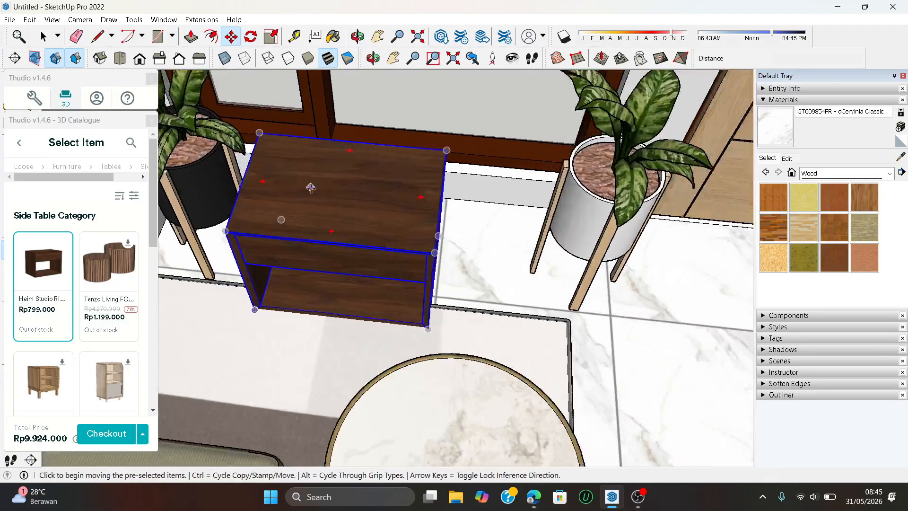
{"action": "left_click", "coordinate": [312, 187]}
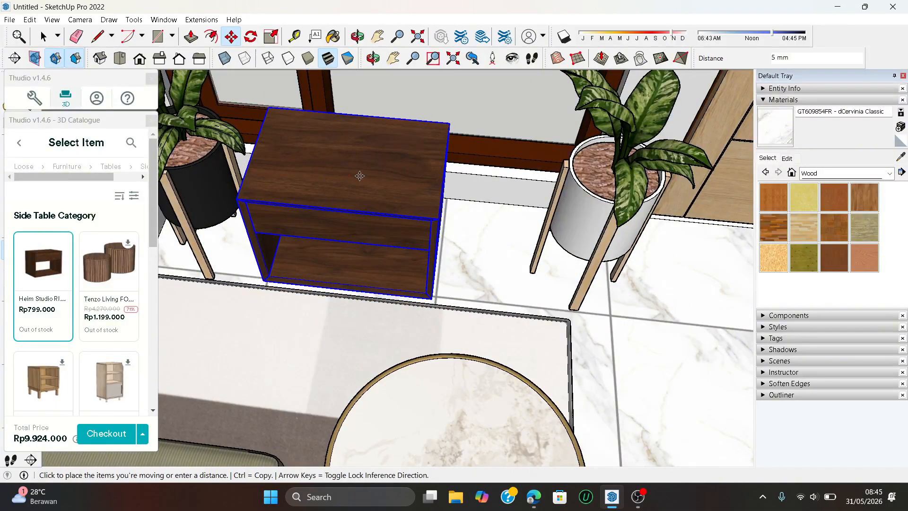
{"action": "left_click", "coordinate": [395, 184]}
{"action": "scroll", "coordinate": [437, 300], "scroll_direction": "down", "scroll_amount": 2}
{"action": "scroll", "coordinate": [447, 299], "scroll_direction": "down", "scroll_amount": 2}
{"action": "middle_click_drag", "start_coordinate": [412, 316], "coordinate": [393, 153]}
{"action": "scroll", "coordinate": [394, 152], "scroll_direction": "down", "scroll_amount": 1}
{"action": "middle_click_drag", "start_coordinate": [442, 267], "coordinate": [327, 246]}
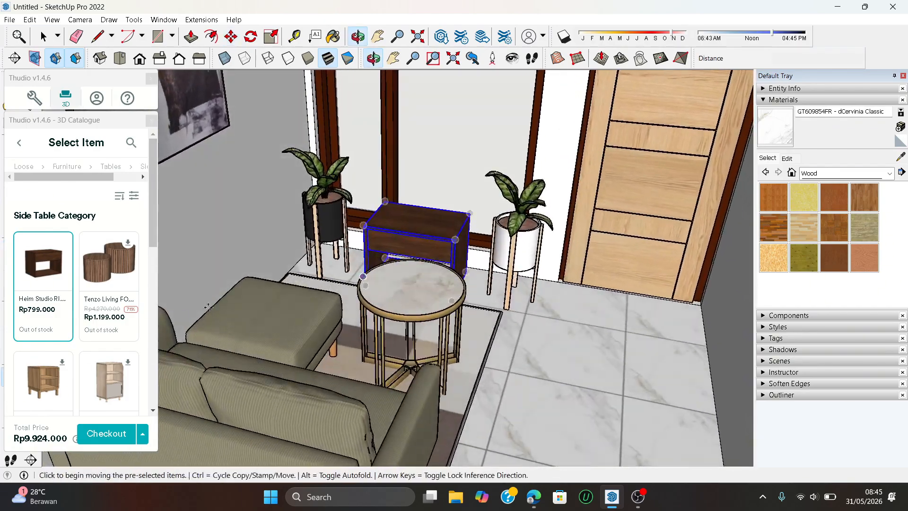
- Look through the remaining items on page three of the Side Table category
{"action": "scroll", "coordinate": [140, 387], "scroll_direction": "down", "scroll_amount": 10}
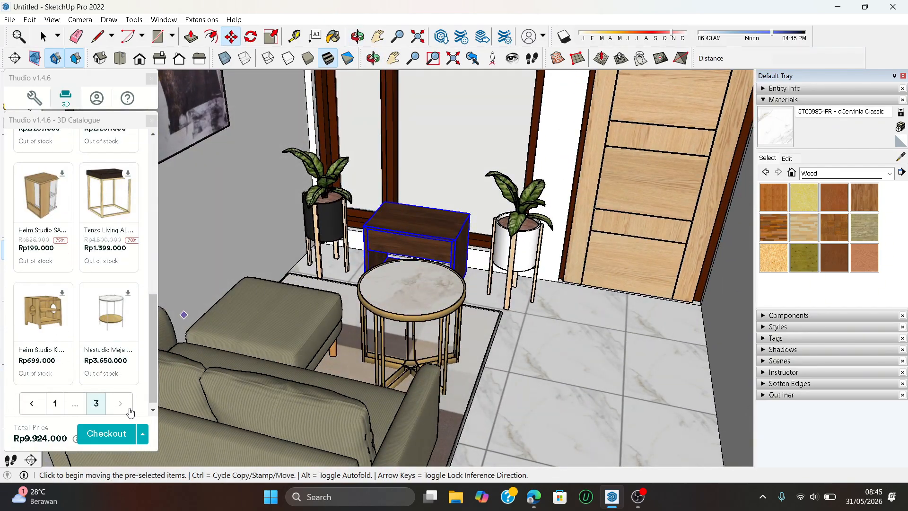
{"action": "scroll", "coordinate": [91, 322], "scroll_direction": "up", "scroll_amount": 4}
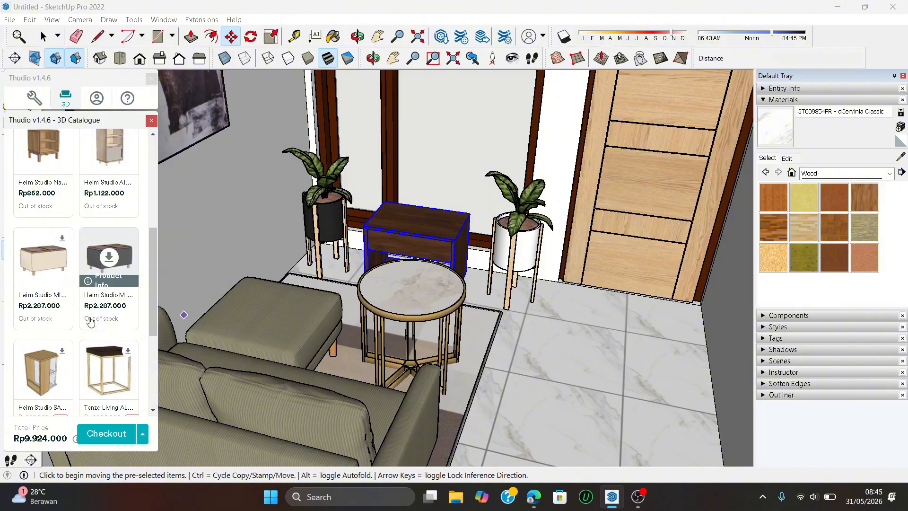
{"action": "scroll", "coordinate": [91, 322], "scroll_direction": "up", "scroll_amount": 2}
{"action": "scroll", "coordinate": [91, 321], "scroll_direction": "up", "scroll_amount": 2}
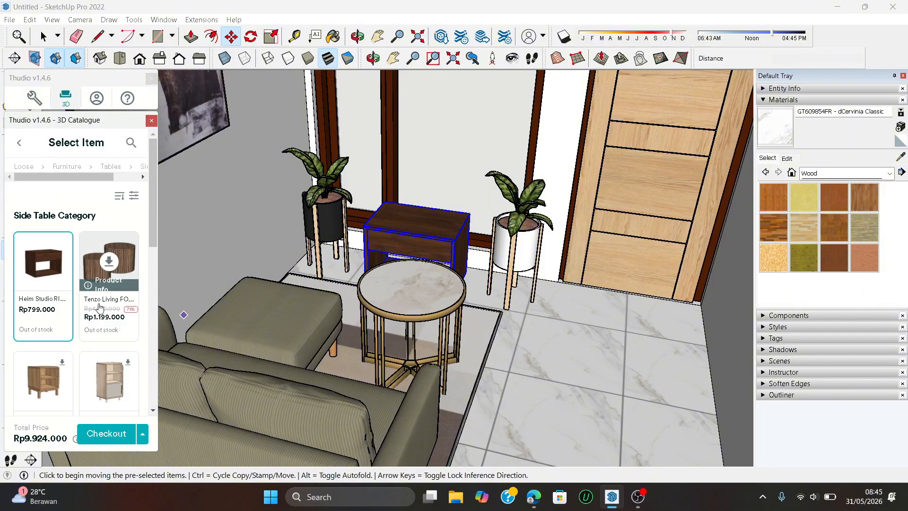
- Examine the furnished room from low, elevated and overhead viewpoints to check the furniture arrangement
{"action": "scroll", "coordinate": [293, 267], "scroll_direction": "down", "scroll_amount": 2}
{"action": "scroll", "coordinate": [406, 253], "scroll_direction": "down", "scroll_amount": 3}
{"action": "middle_click_drag", "start_coordinate": [406, 253], "coordinate": [159, 161]}
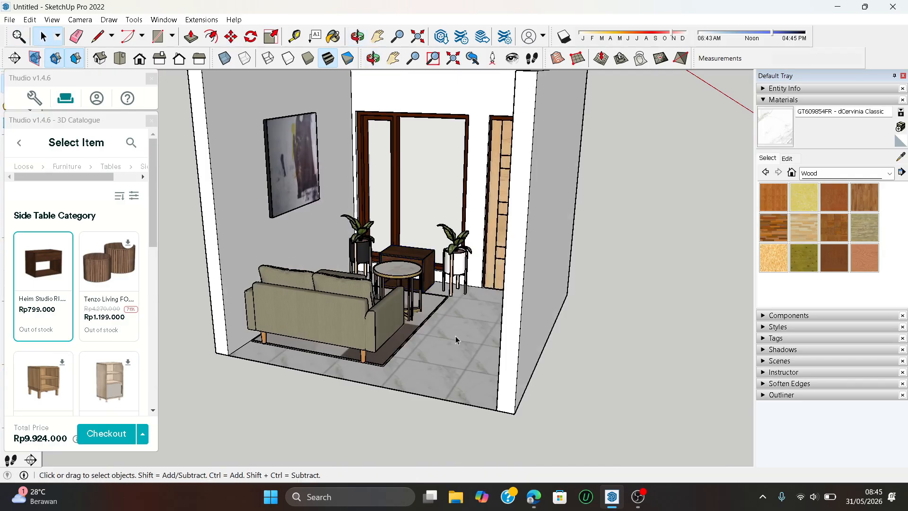
{"action": "middle_click_drag", "start_coordinate": [456, 336], "coordinate": [449, 218]}
{"action": "scroll", "coordinate": [419, 152], "scroll_direction": "up", "scroll_amount": 1}
{"action": "scroll", "coordinate": [400, 315], "scroll_direction": "down", "scroll_amount": 3}
{"action": "middle_click_drag", "start_coordinate": [401, 317], "coordinate": [383, 436]}
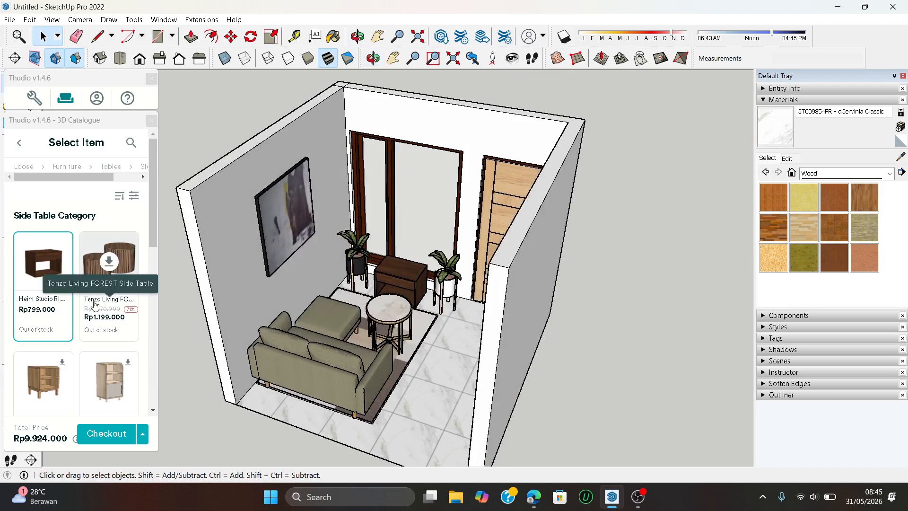
{"action": "middle_click_drag", "start_coordinate": [276, 315], "coordinate": [241, 372]}
{"action": "scroll", "coordinate": [241, 371], "scroll_direction": "up", "scroll_amount": 2}
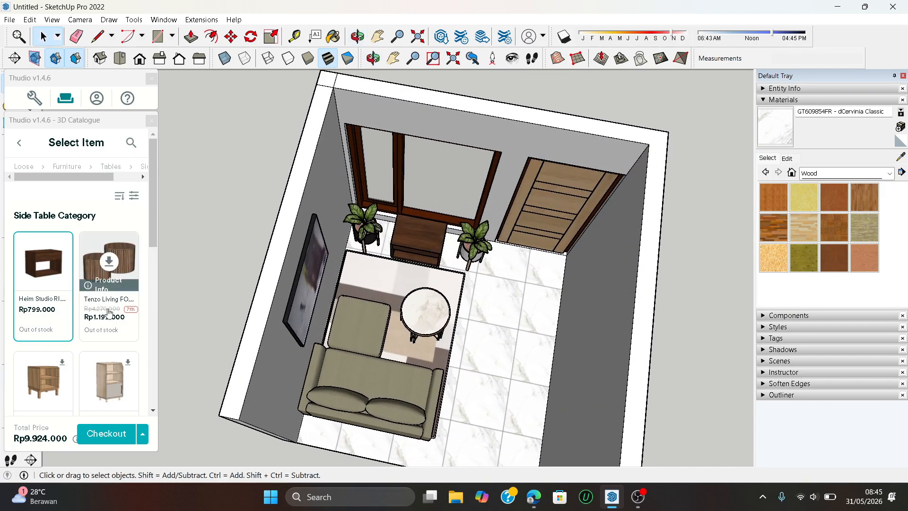
- Look through the last page of the Side Table category and go back to the Tables category
{"action": "scroll", "coordinate": [89, 312], "scroll_direction": "down", "scroll_amount": 10}
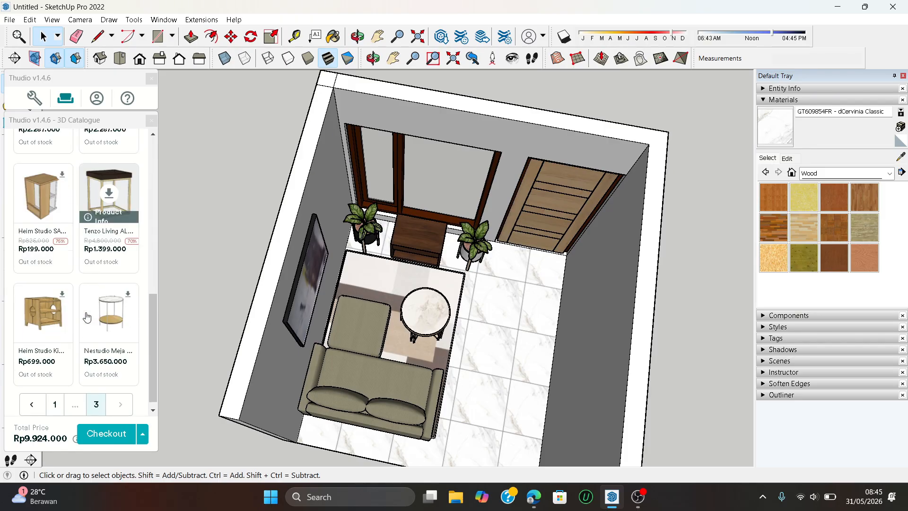
{"action": "left_click", "coordinate": [122, 411]}
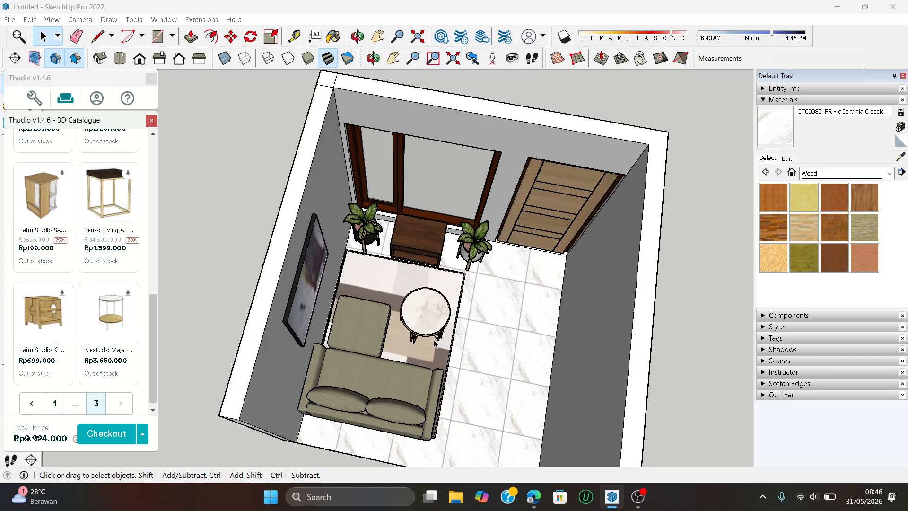
{"action": "scroll", "coordinate": [388, 324], "scroll_direction": "up", "scroll_amount": 2}
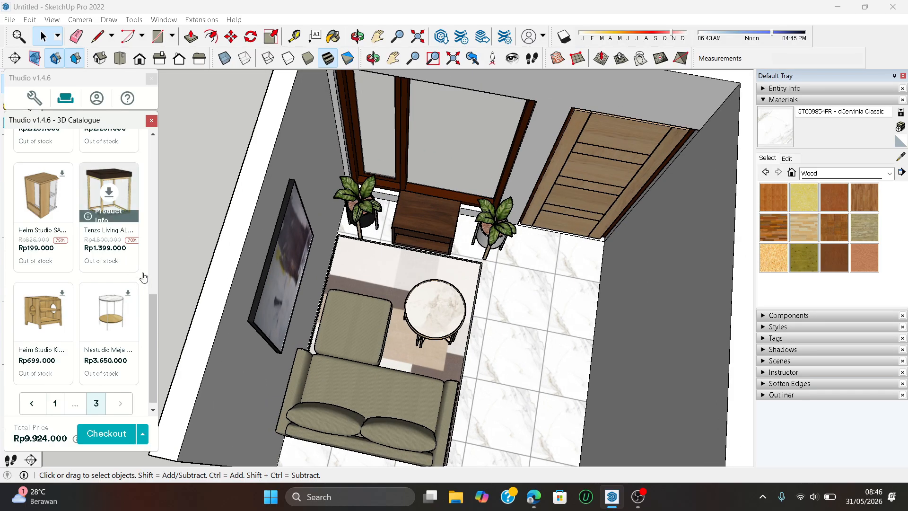
{"action": "scroll", "coordinate": [65, 249], "scroll_direction": "up", "scroll_amount": 4}
{"action": "scroll", "coordinate": [65, 249], "scroll_direction": "up", "scroll_amount": 5}
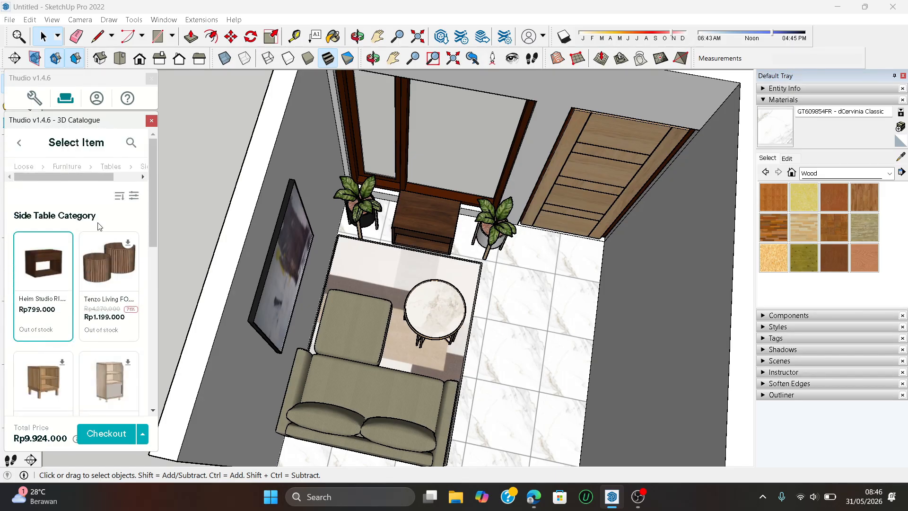
{"action": "left_click", "coordinate": [19, 143]}
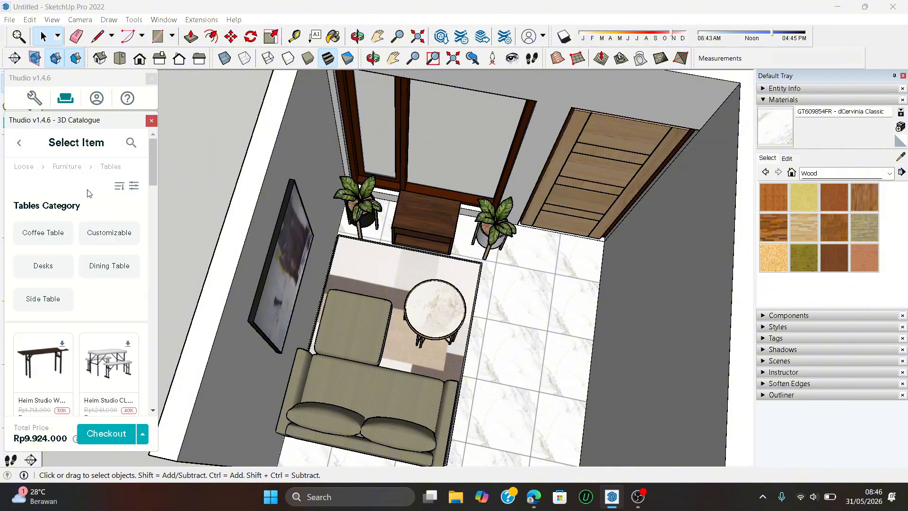
- Unhide the room's hidden ceiling
{"action": "scroll", "coordinate": [419, 331], "scroll_direction": "down", "scroll_amount": 3}
{"action": "middle_click_drag", "start_coordinate": [419, 331], "coordinate": [394, 185]}
{"action": "scroll", "coordinate": [394, 187], "scroll_direction": "up", "scroll_amount": 5}
{"action": "middle_click_drag", "start_coordinate": [367, 351], "coordinate": [380, 318]}
{"action": "scroll", "coordinate": [381, 318], "scroll_direction": "down", "scroll_amount": 4}
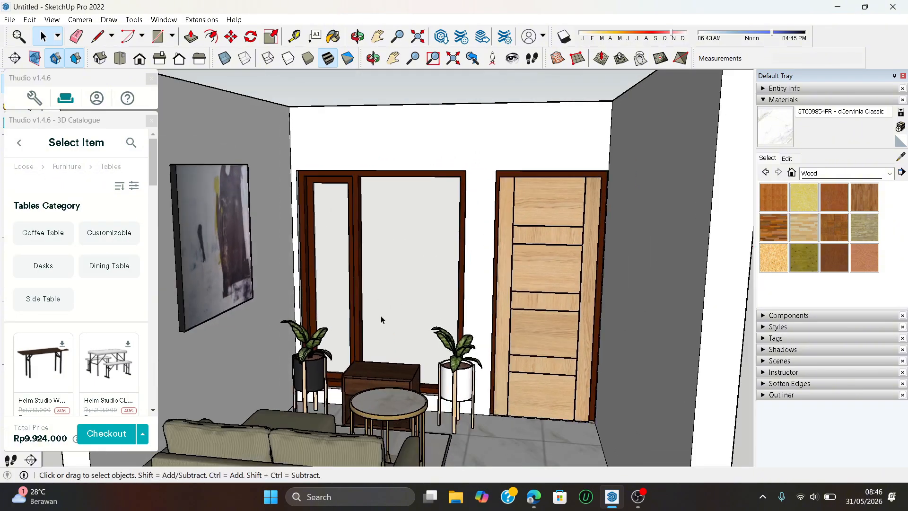
{"action": "left_click", "coordinate": [30, 20]}
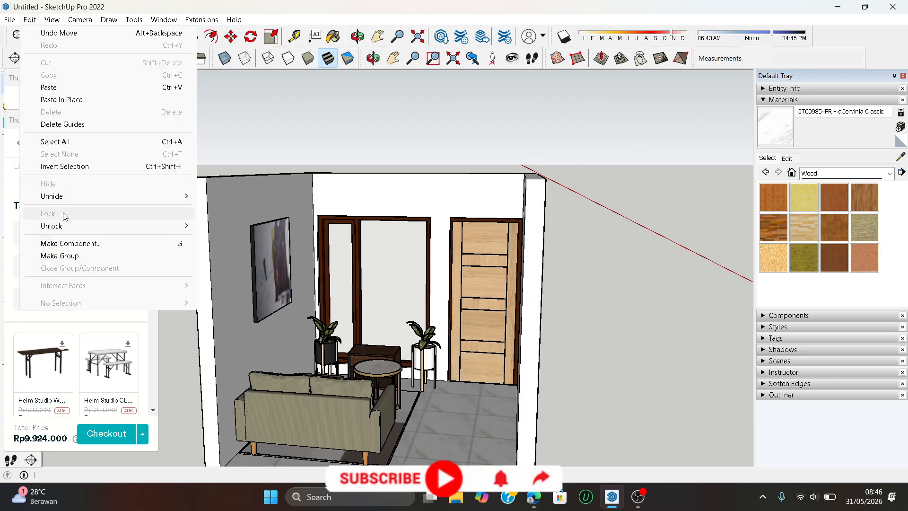
{"action": "mouse_move", "coordinate": [67, 201]}
{"action": "left_click", "coordinate": [220, 221]}
- Examine the furnished interior under the ceiling from behind the sofa, looking towards the window and door
{"action": "middle_click_drag", "start_coordinate": [379, 307], "coordinate": [377, 288]}
{"action": "scroll", "coordinate": [372, 303], "scroll_direction": "up", "scroll_amount": 3}
{"action": "left_click", "coordinate": [378, 38]}
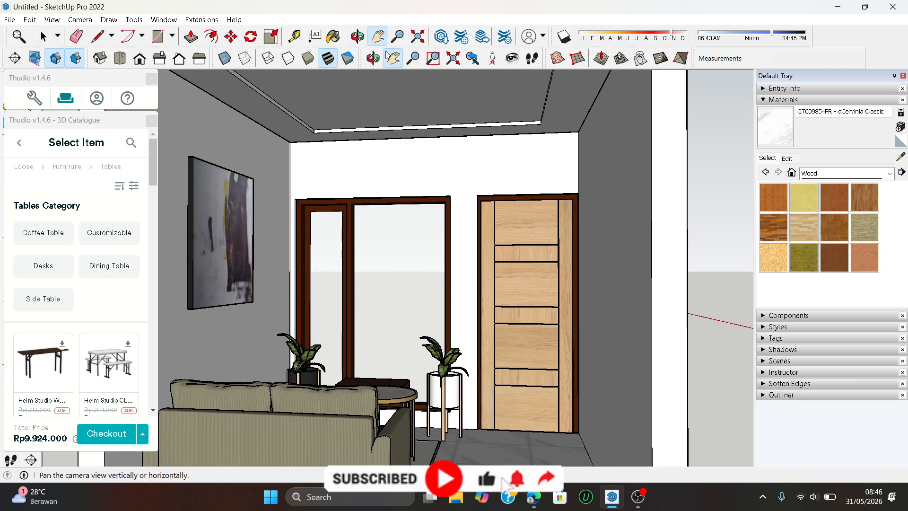
{"action": "left_click_drag", "start_coordinate": [440, 305], "coordinate": [477, 280]}
{"action": "scroll", "coordinate": [475, 284], "scroll_direction": "up", "scroll_amount": 2}
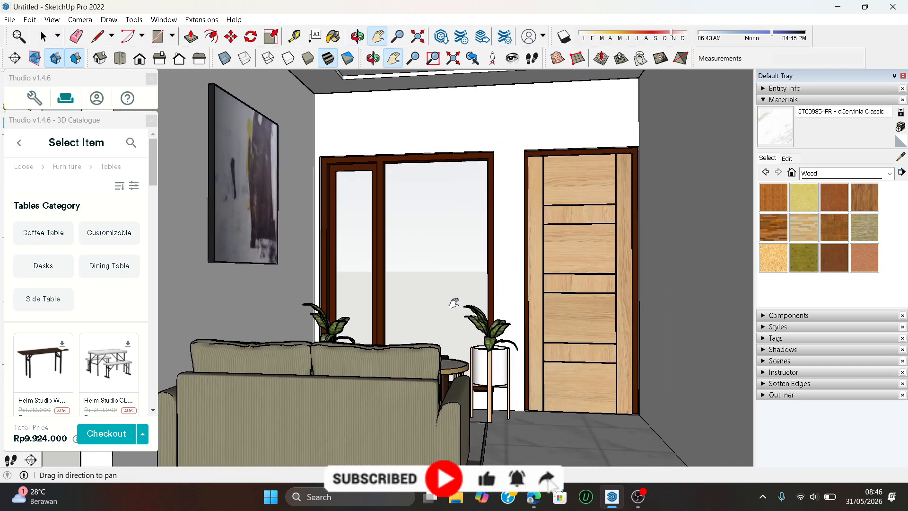
{"action": "mouse_move", "coordinate": [453, 302]}
{"action": "middle_mouse_down"}
{"action": "mouse_move", "coordinate": [428, 305]}
{"action": "mouse_move", "coordinate": [465, 310]}
{"action": "mouse_move", "coordinate": [434, 292]}
{"action": "mouse_move", "coordinate": [436, 330]}
{"action": "mouse_move", "coordinate": [444, 308]}
{"action": "middle_mouse_up"}
{"action": "scroll", "coordinate": [436, 288], "scroll_direction": "down", "scroll_amount": 2}
{"action": "scroll", "coordinate": [441, 286], "scroll_direction": "up", "scroll_amount": 1}
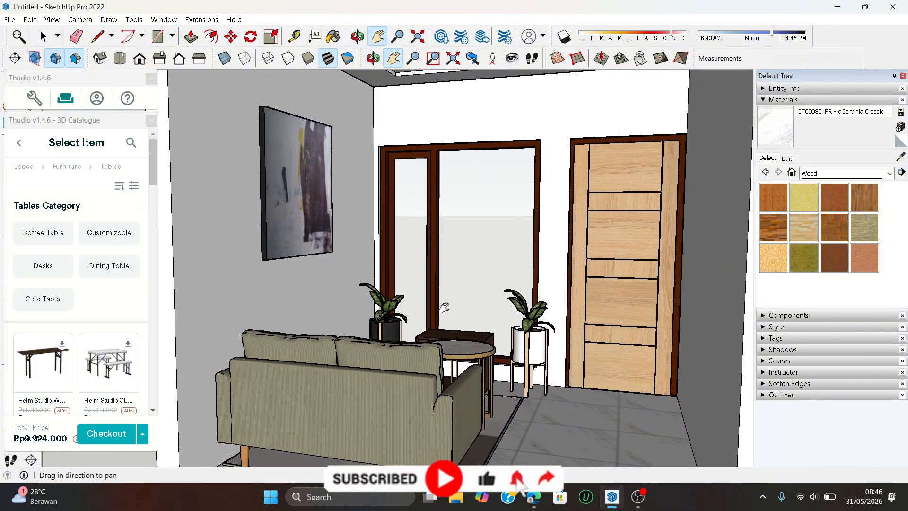